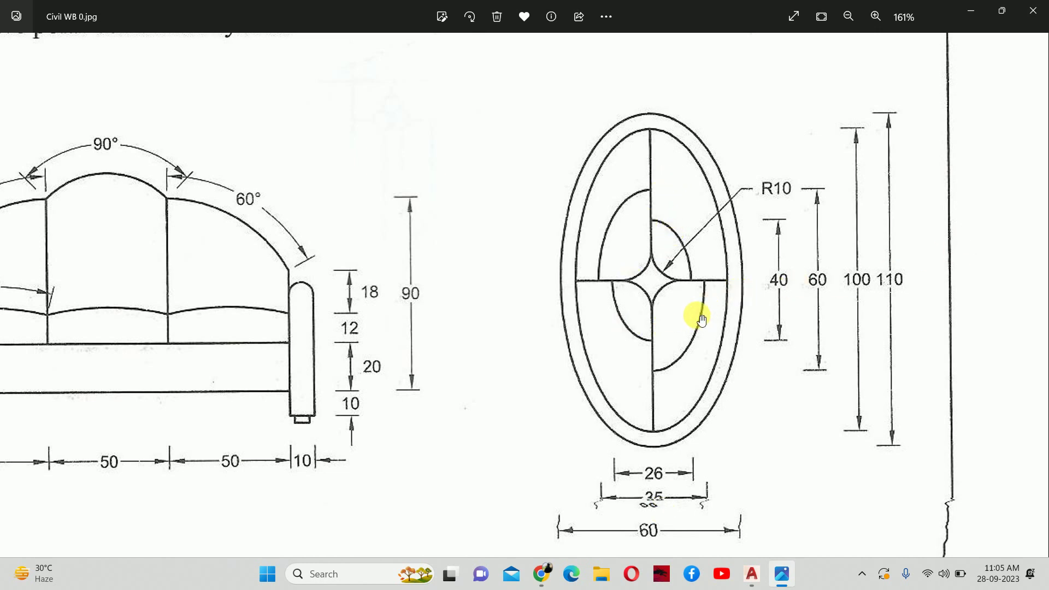
Step: Switch to AutoCAD, start an ellipse in the empty drawing area and turn on Ortho mode
key("alt+Tab")
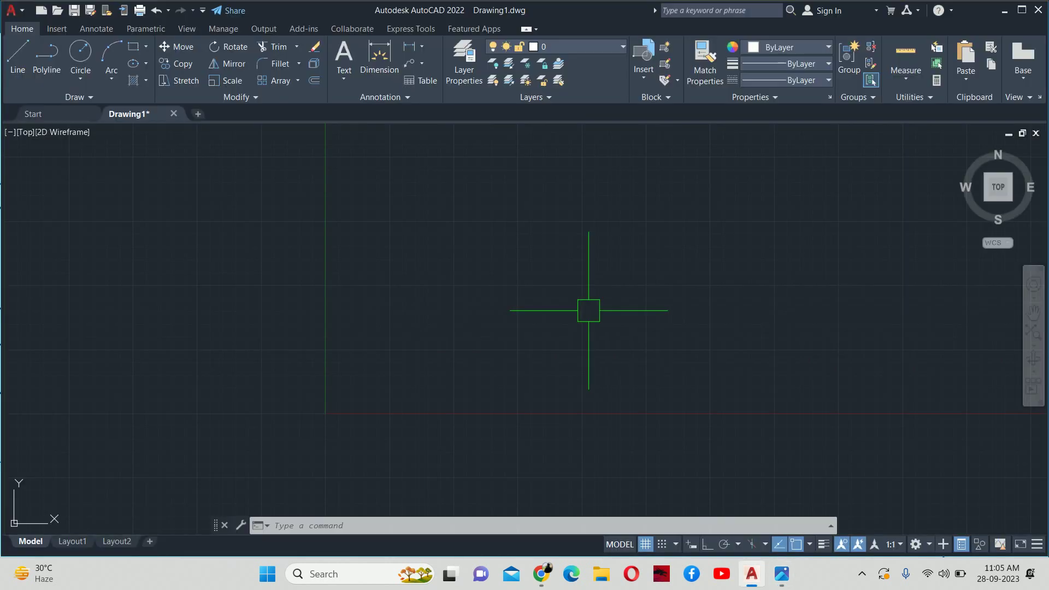
type("el")
key("Return")
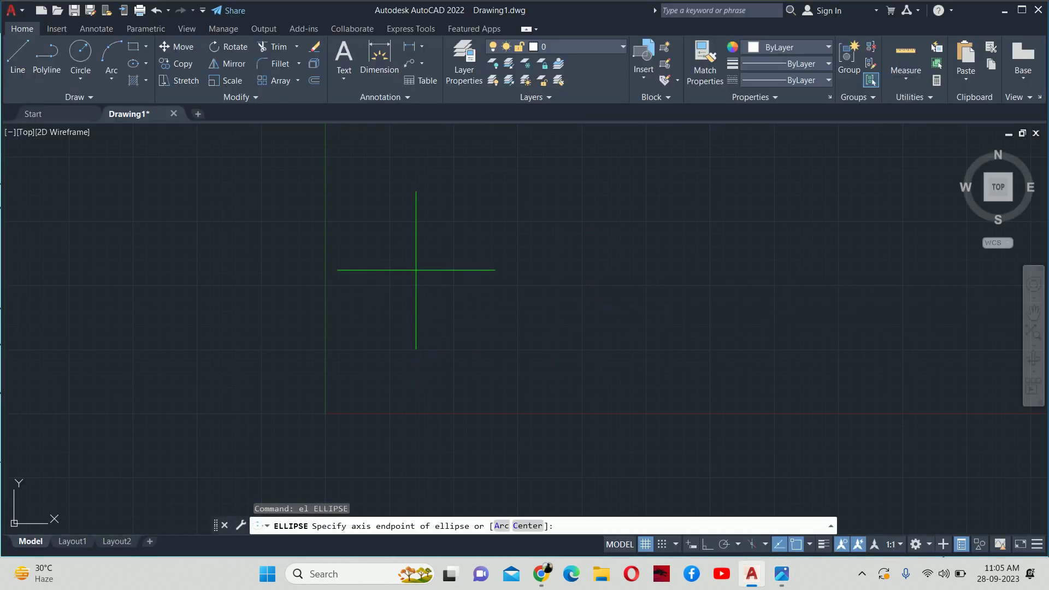
left_click(416, 271)
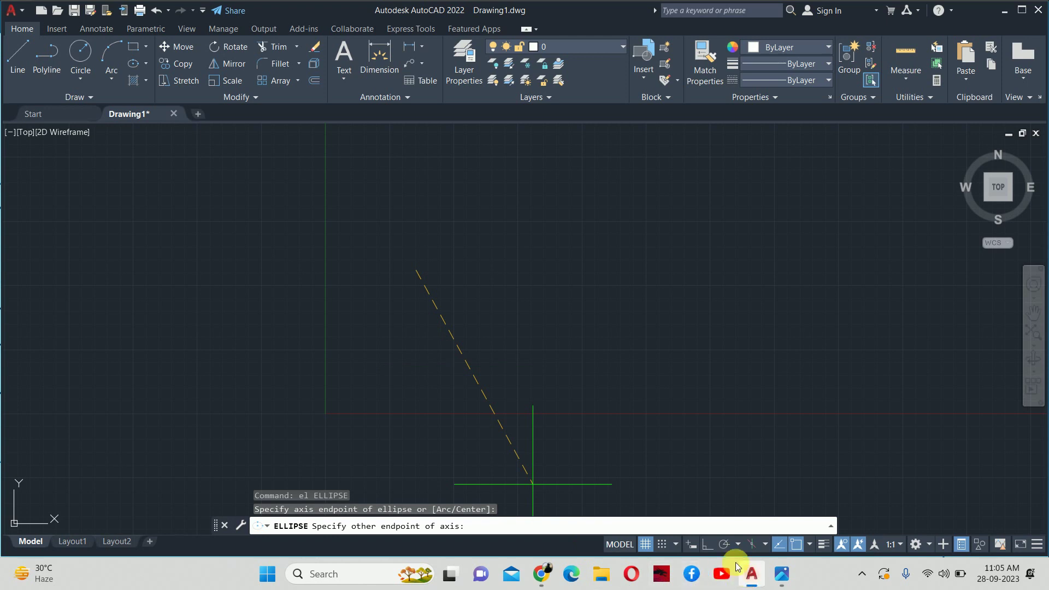
left_click(706, 545)
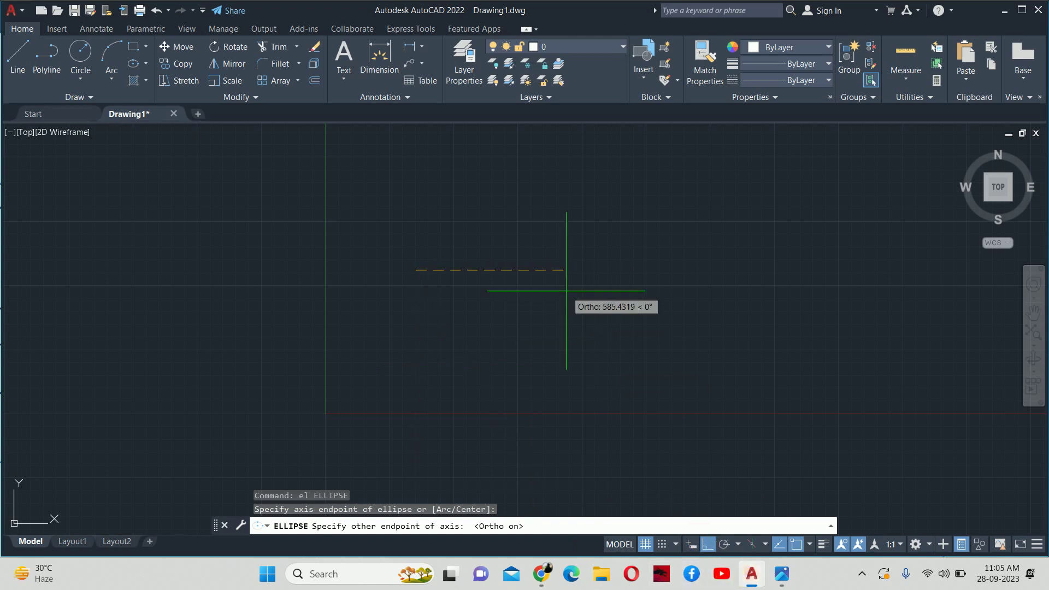
Step: Check the reference image's overall size and complete the ellipse with a horizontal axis of 60 and an other-axis distance of 110
key("alt+Tab")
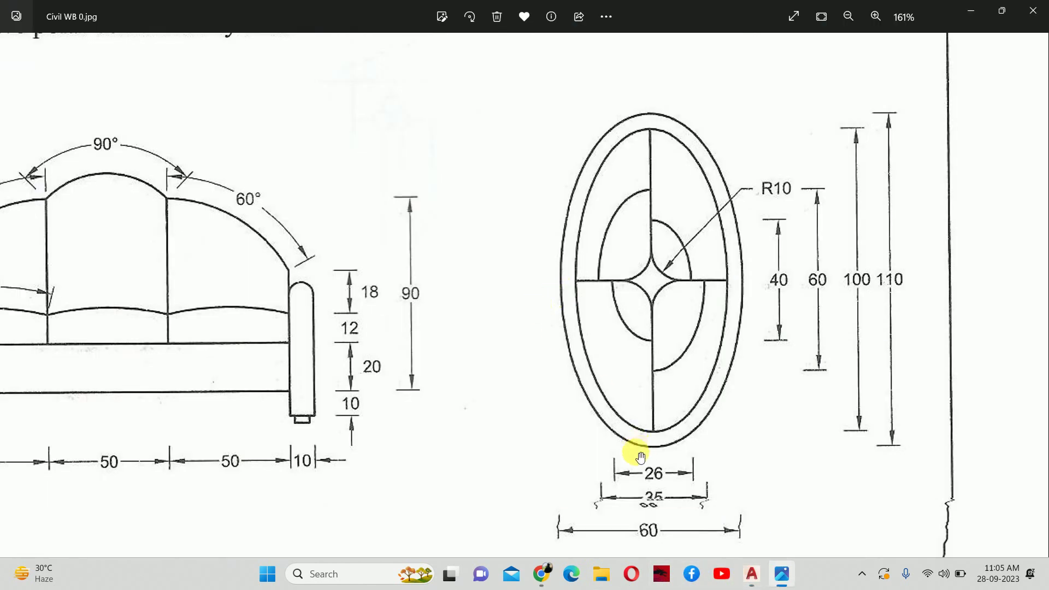
key("alt+Tab")
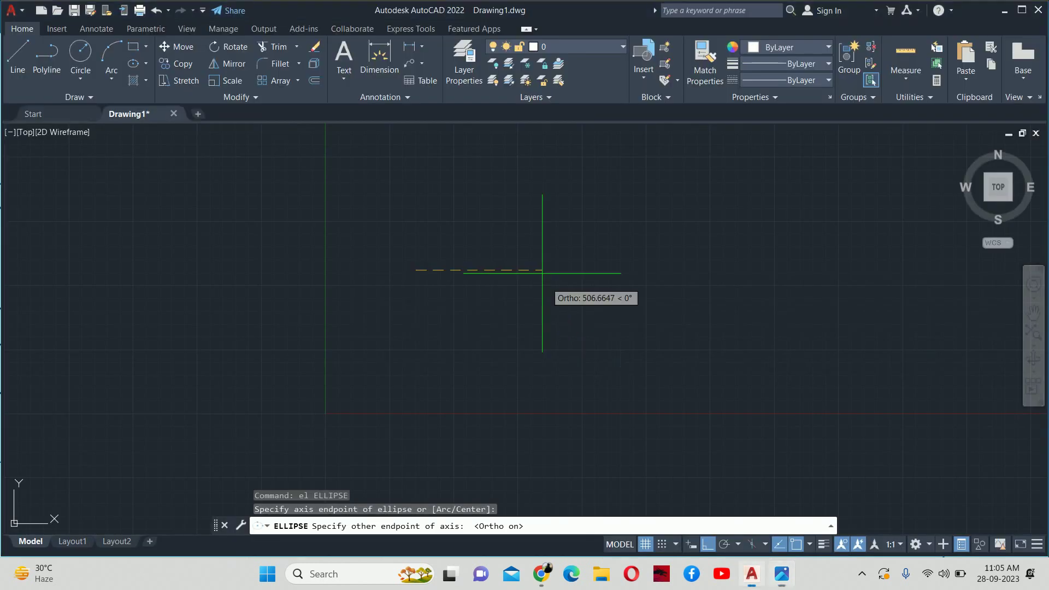
type("60")
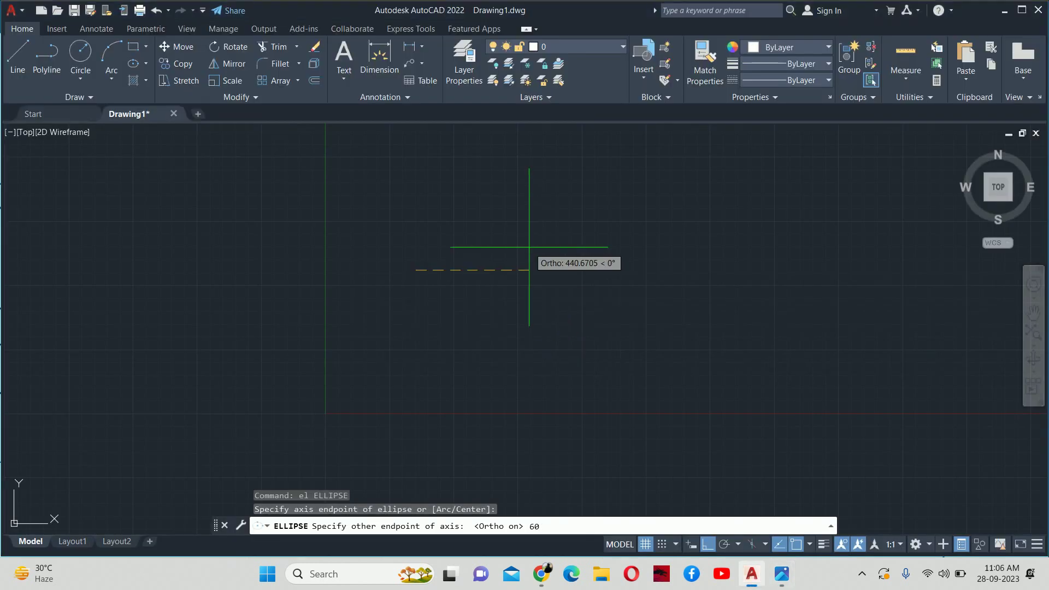
key("Return")
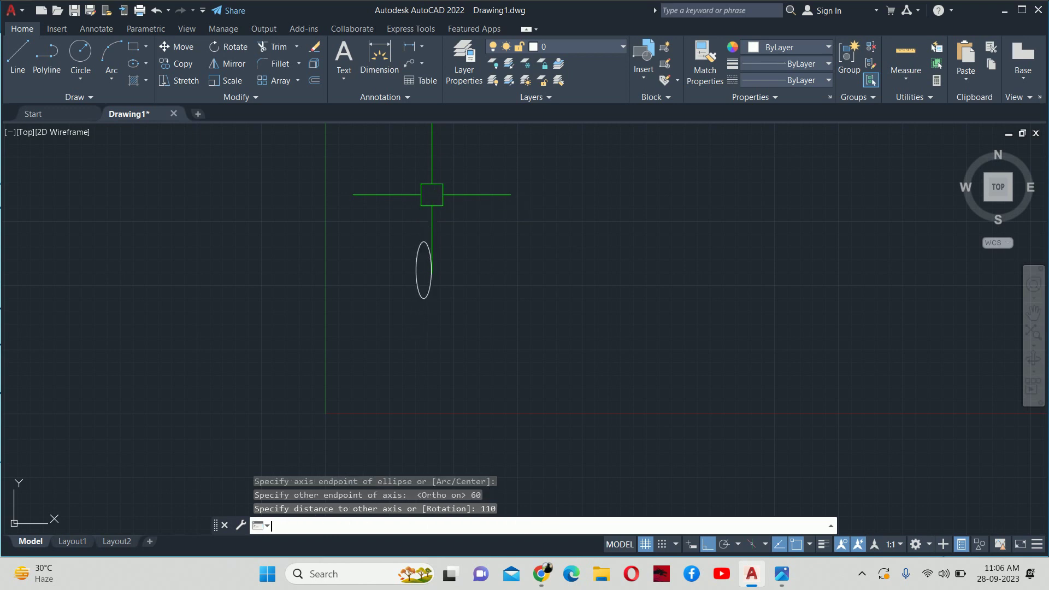
key("Return")
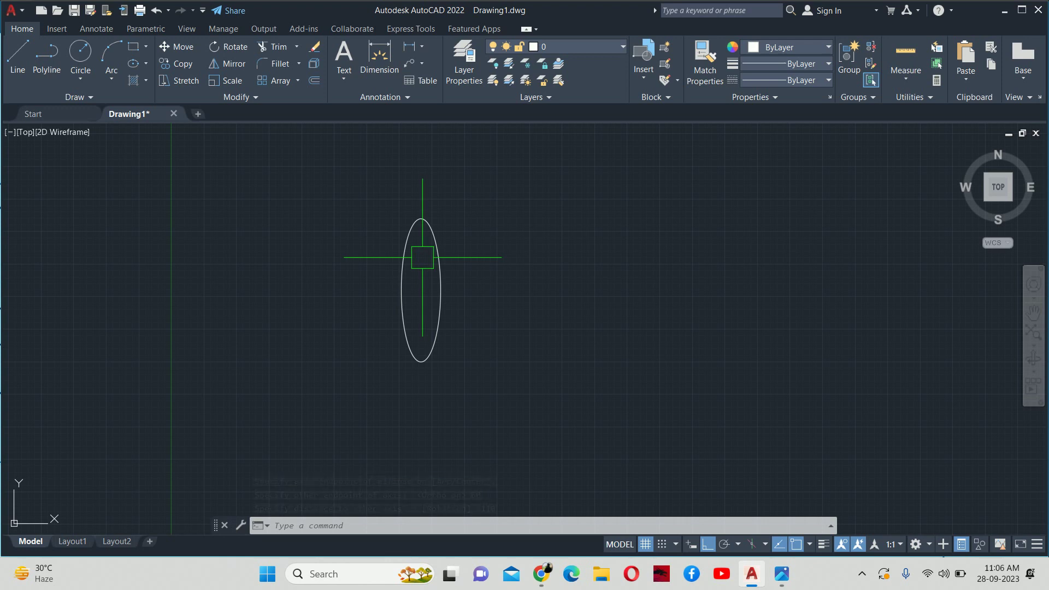
Step: Erase the overly tall ellipse
left_click(451, 260)
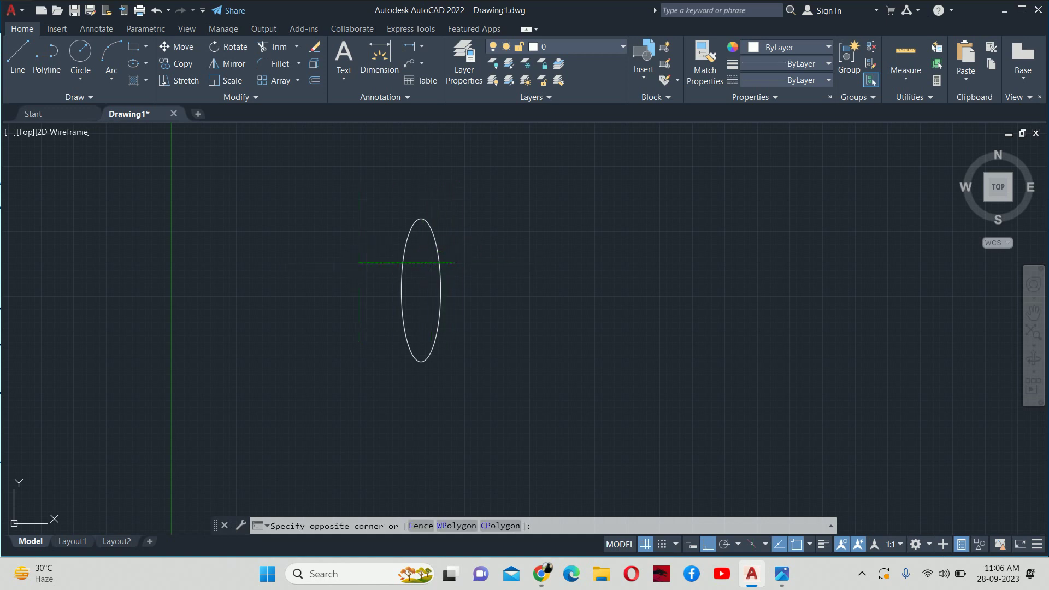
left_click(356, 264)
key("Delete")
Step: Draw the outer ellipse with a full horizontal axis of 60 and a distance of 55 to the vertical axis
type("el")
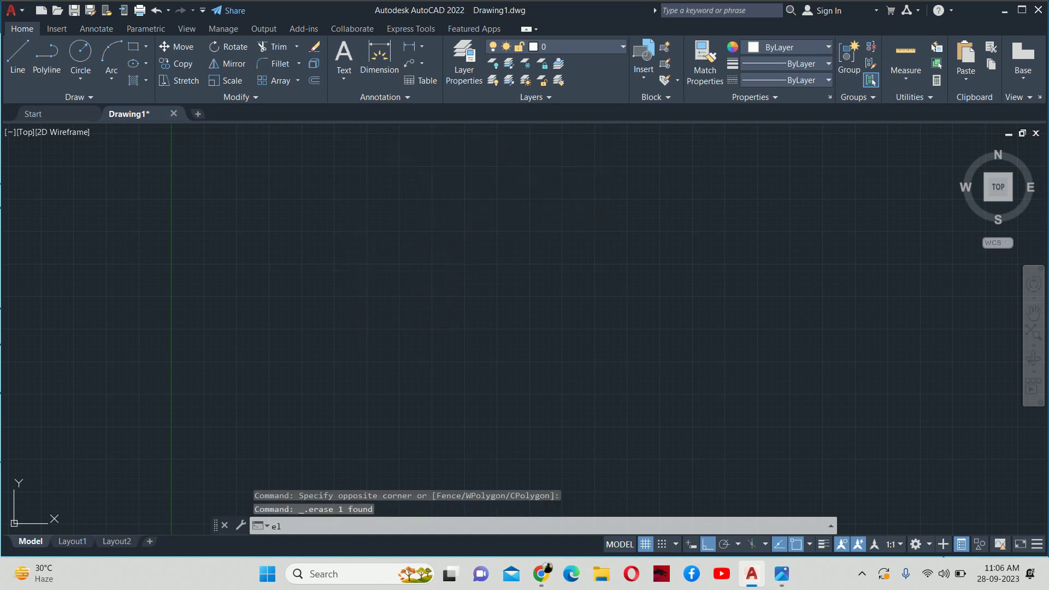
key("Return")
left_click(340, 298)
type("60")
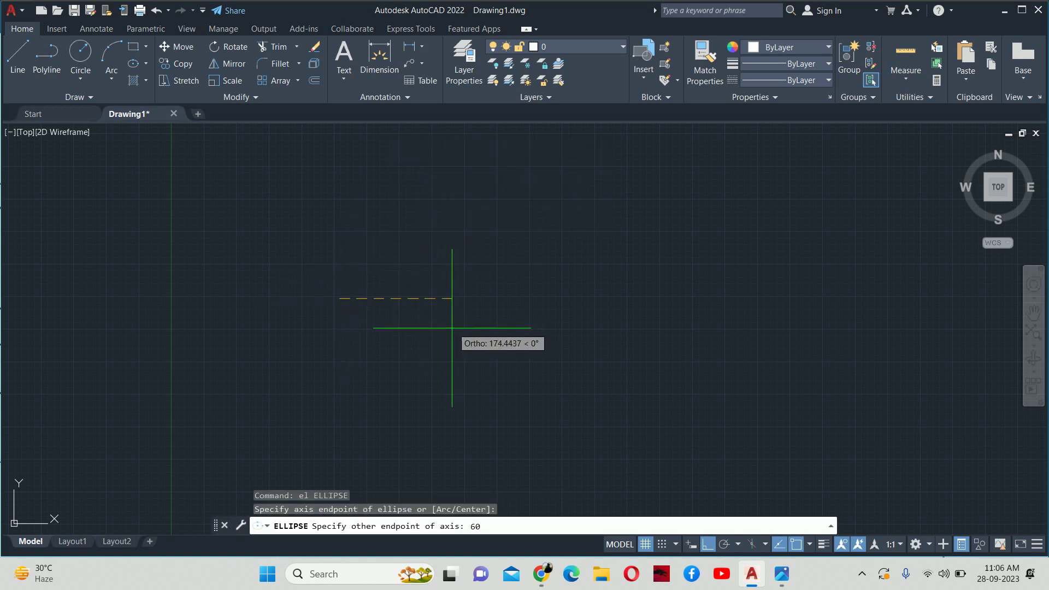
key("Return")
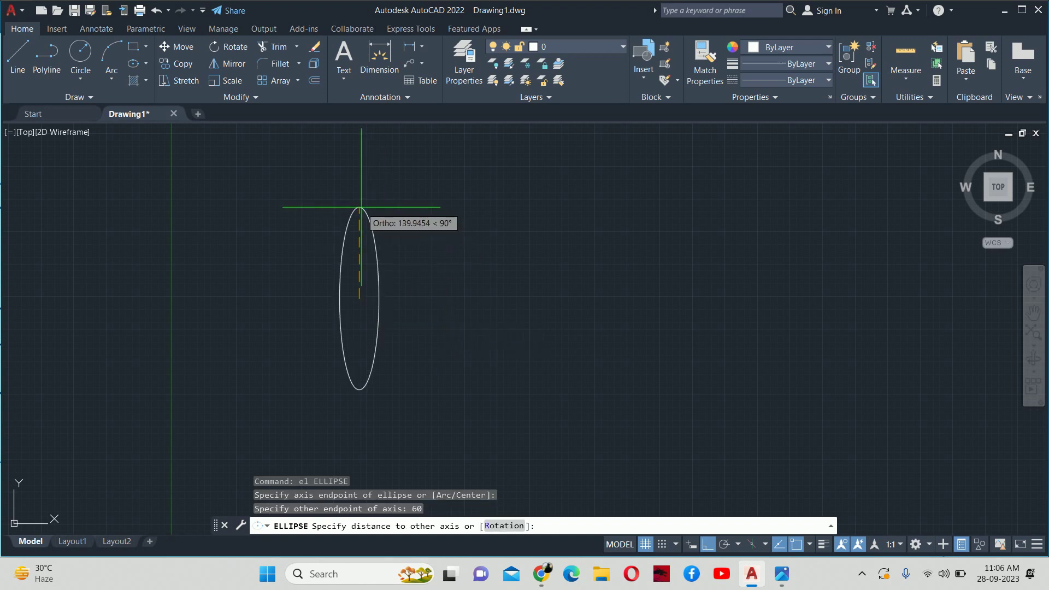
key("Return")
scroll(346, 297, "up", 5)
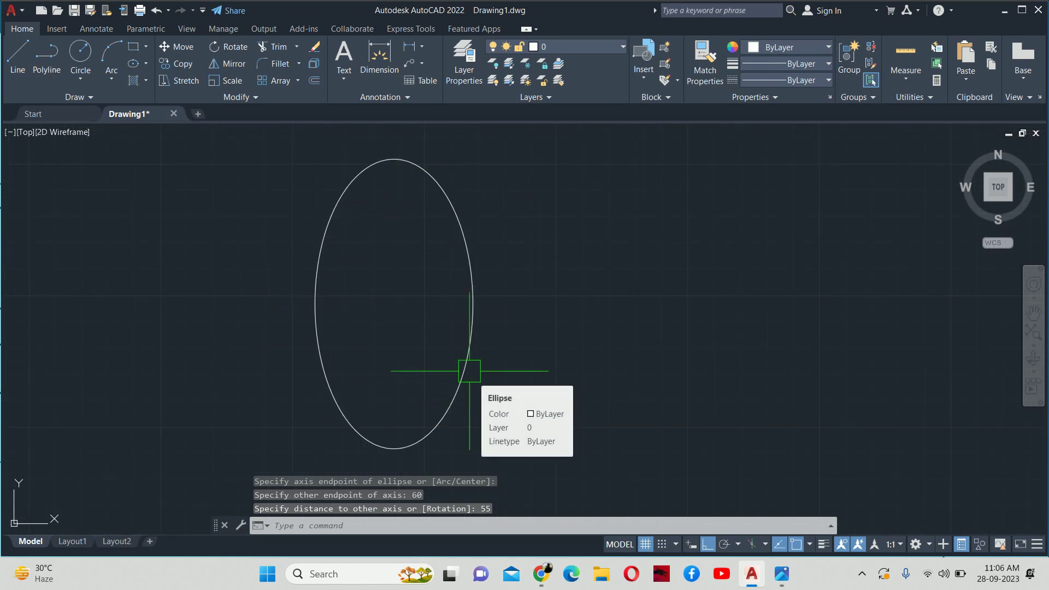
Step: Consult the reference image and draw a second ellipse starting at the outer ellipse's centre, with a horizontal axis of 50 and other-axis distance of 50
key("alt+Tab")
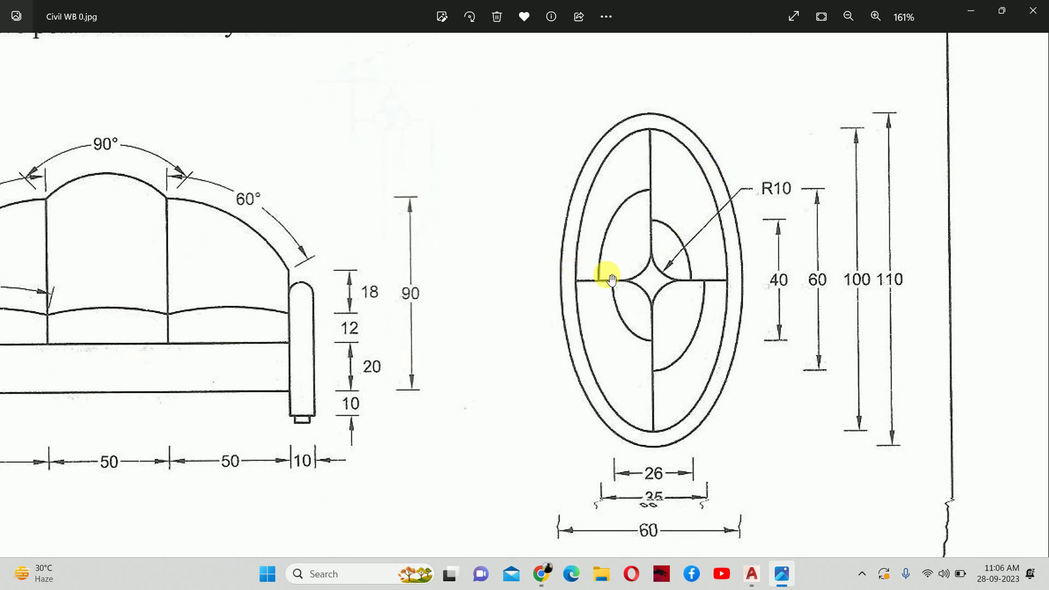
key("alt+Tab")
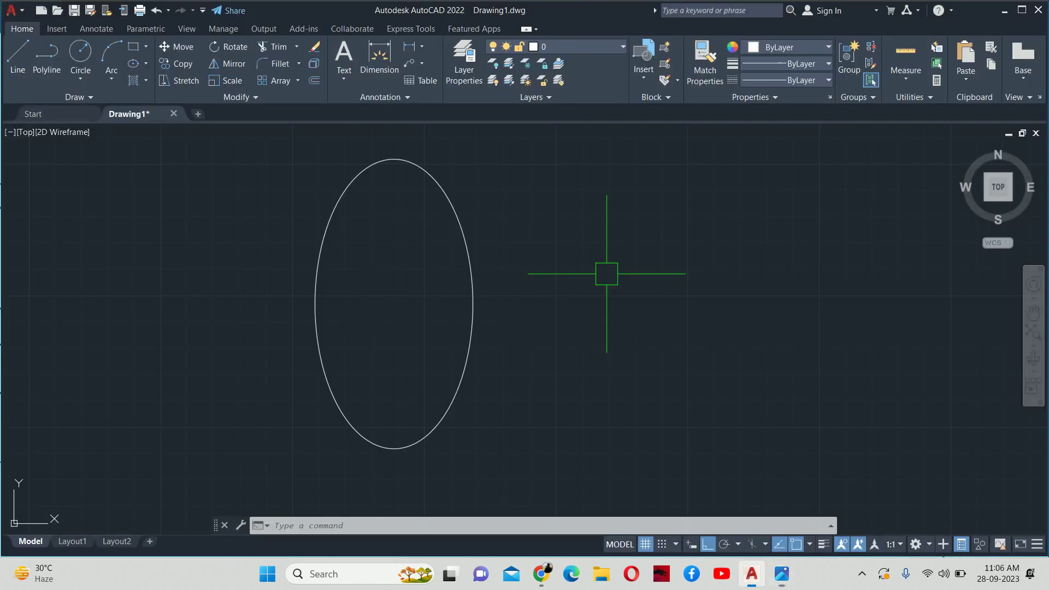
type("el")
key("Return")
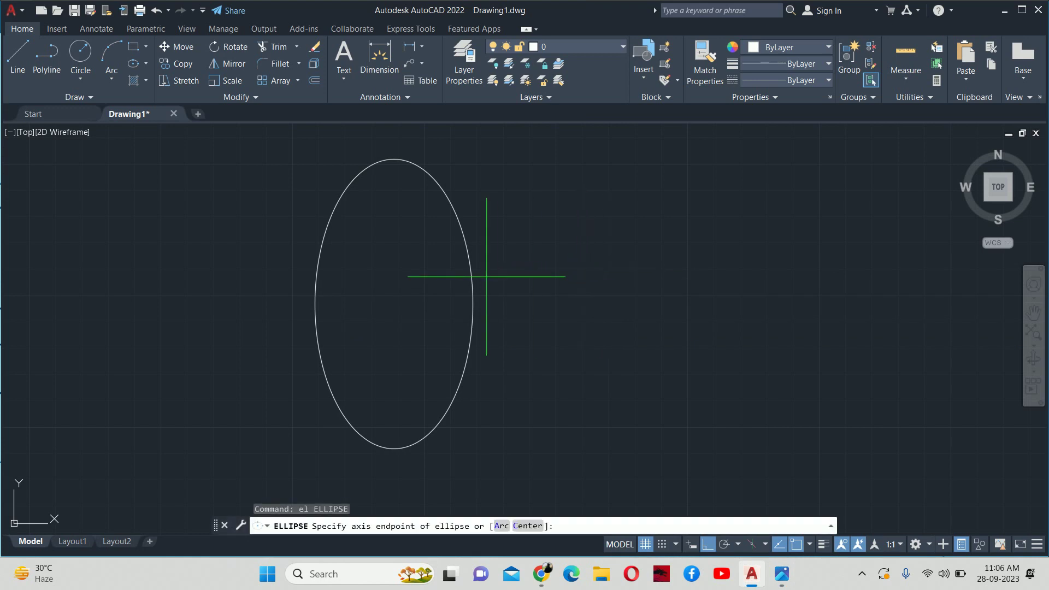
left_click(393, 304)
type("50")
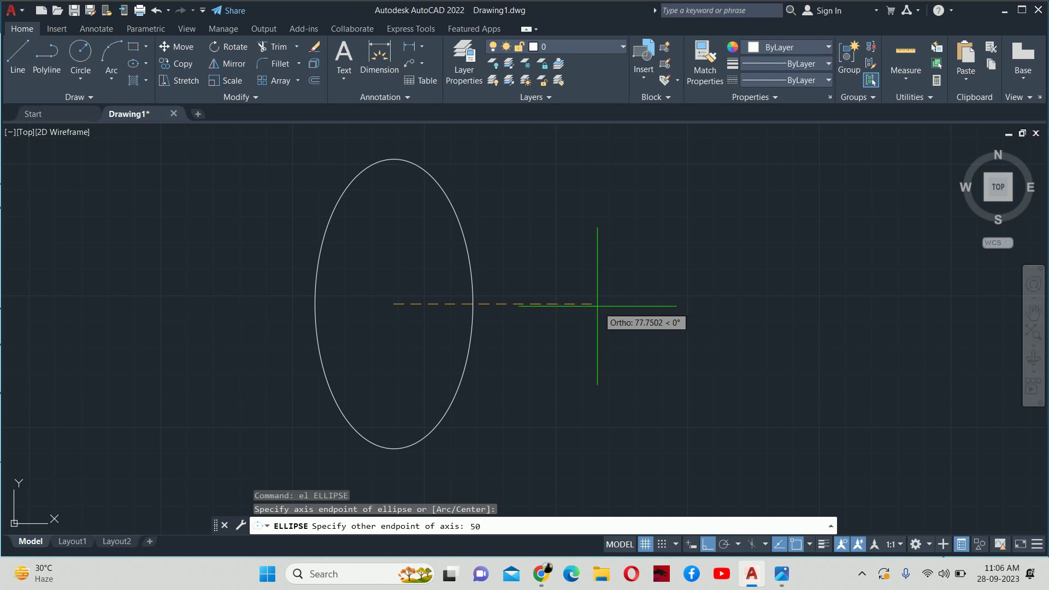
key("Return")
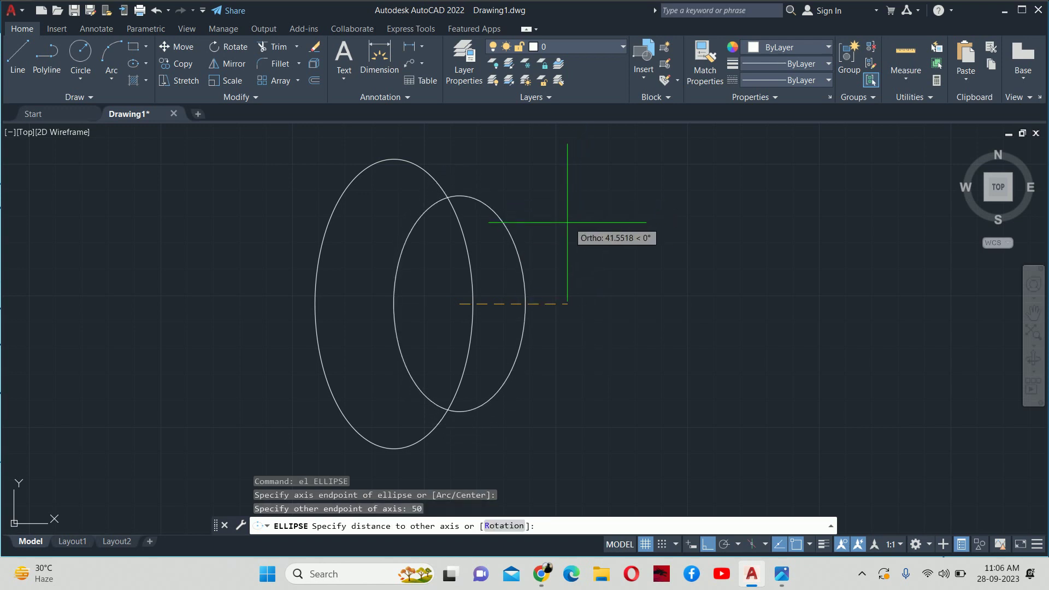
type("50")
key("Return")
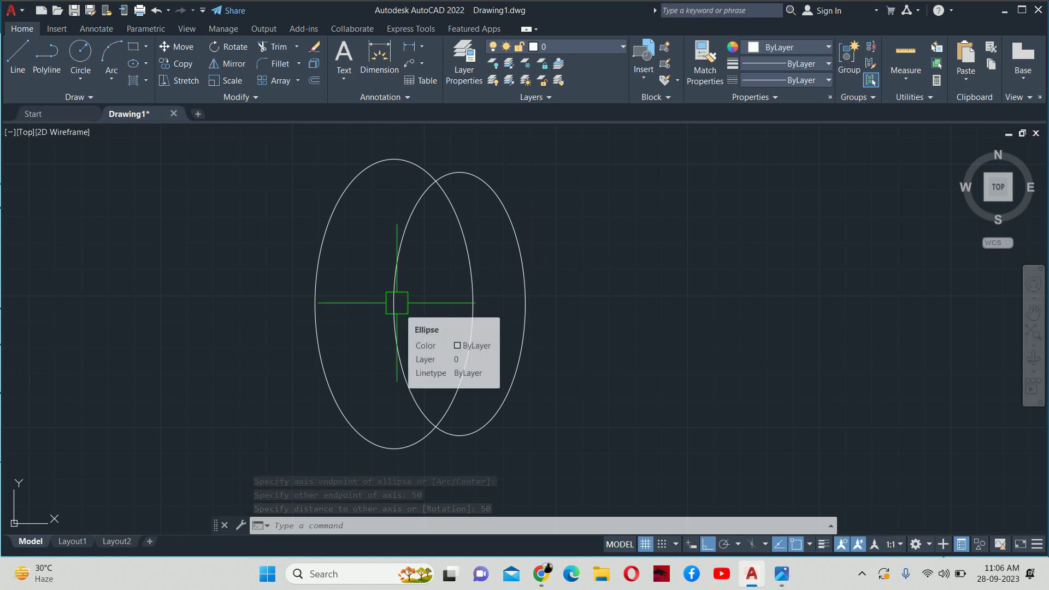
Step: Move the second ellipse by its centre onto the outer ellipse's centre, and erase it
type("m")
key("Return")
left_click(524, 273)
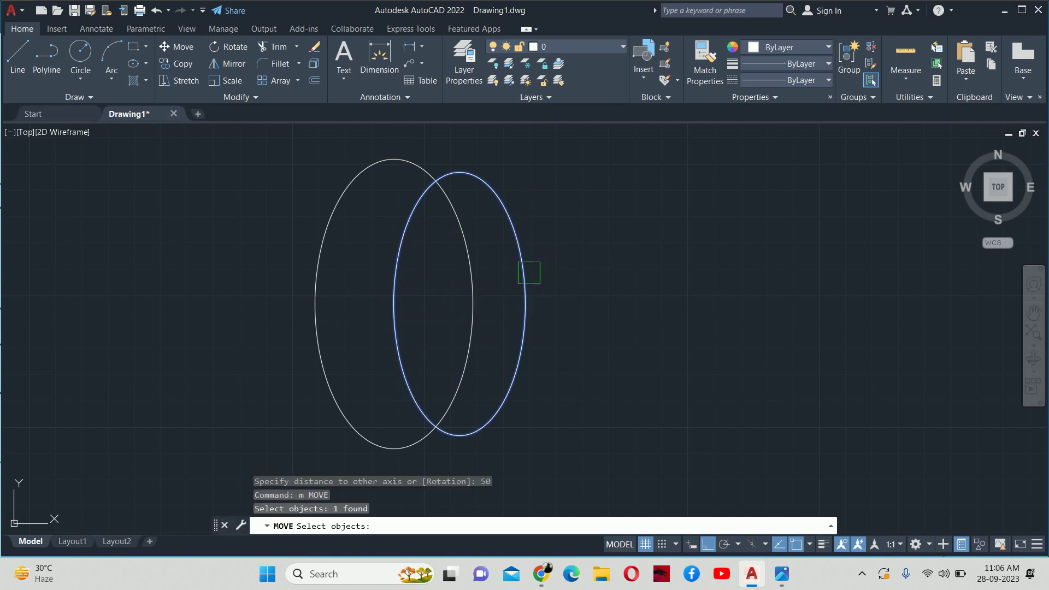
key("Return")
left_click(459, 302)
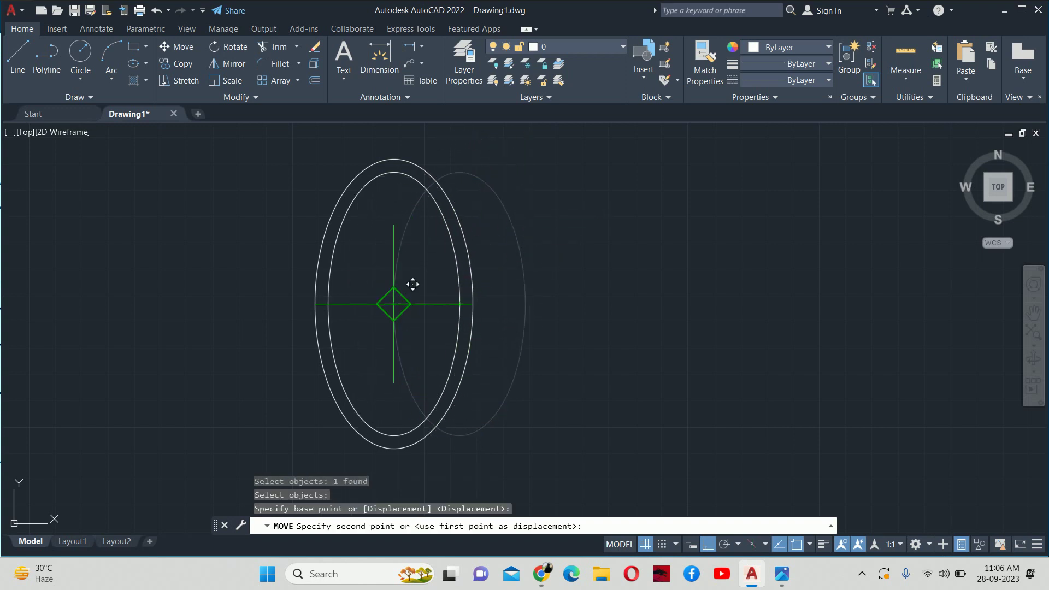
left_click(394, 304)
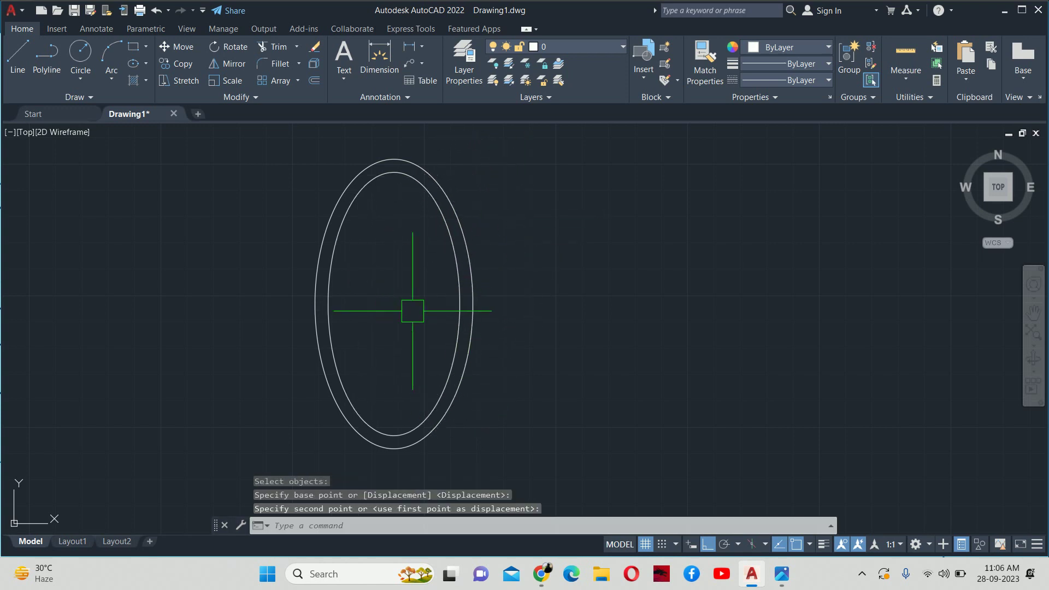
left_click(454, 244)
key("Delete")
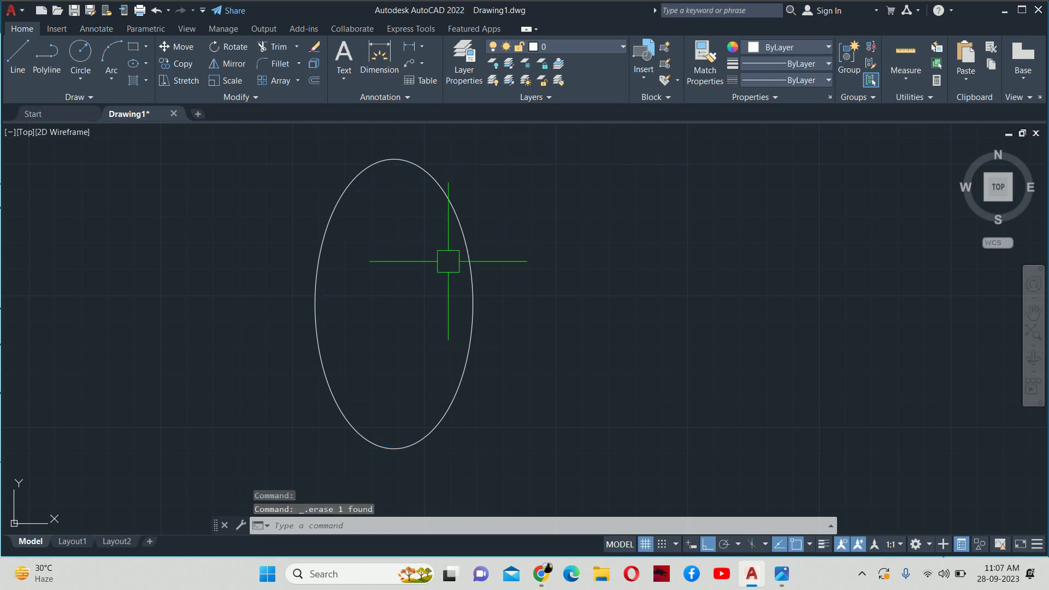
Step: Draw the inner ellipse with the Center option at the outer ellipse's centre, using a horizontal half-axis of 25 and a vertical half-axis of 50
type("el")
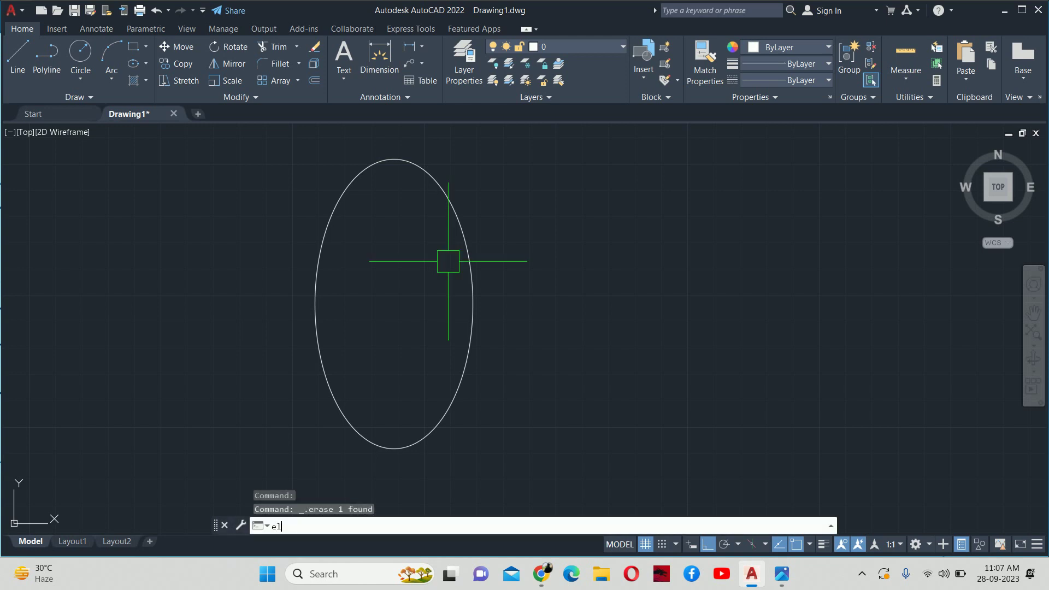
key("Return")
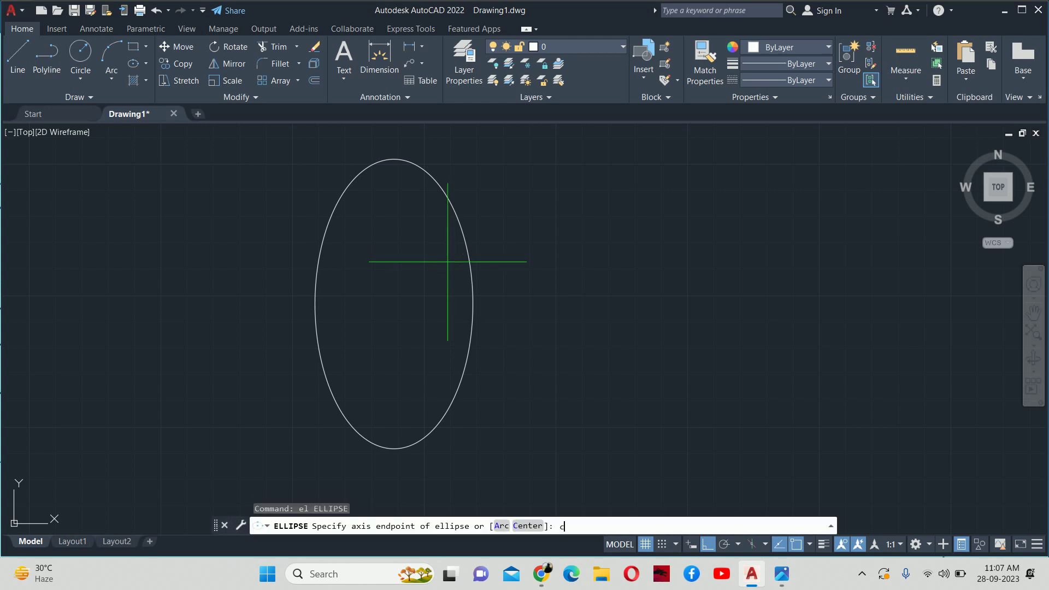
key("Return")
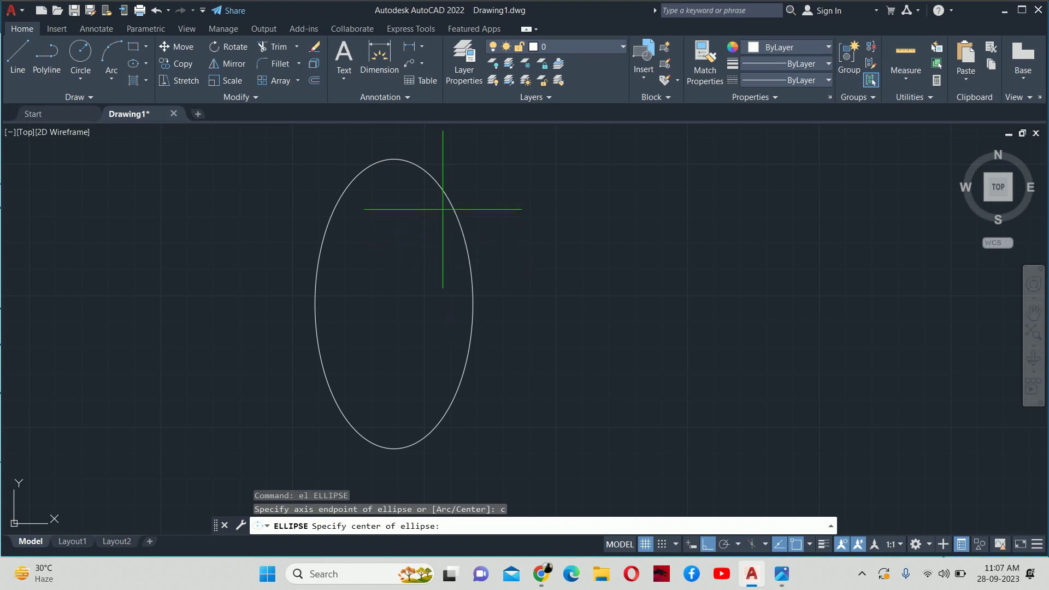
left_click(393, 304)
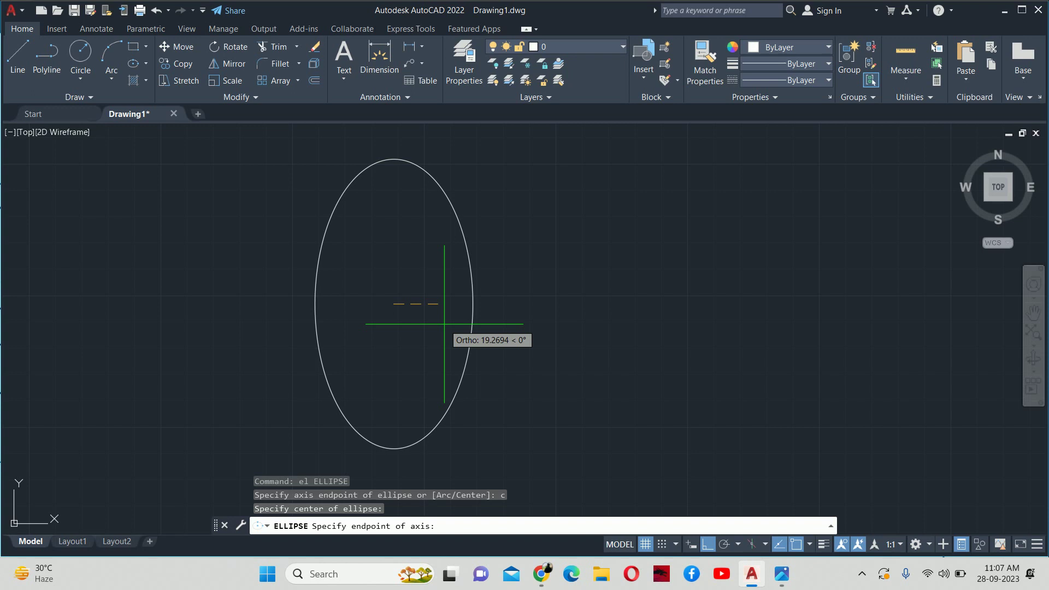
left_click(782, 573)
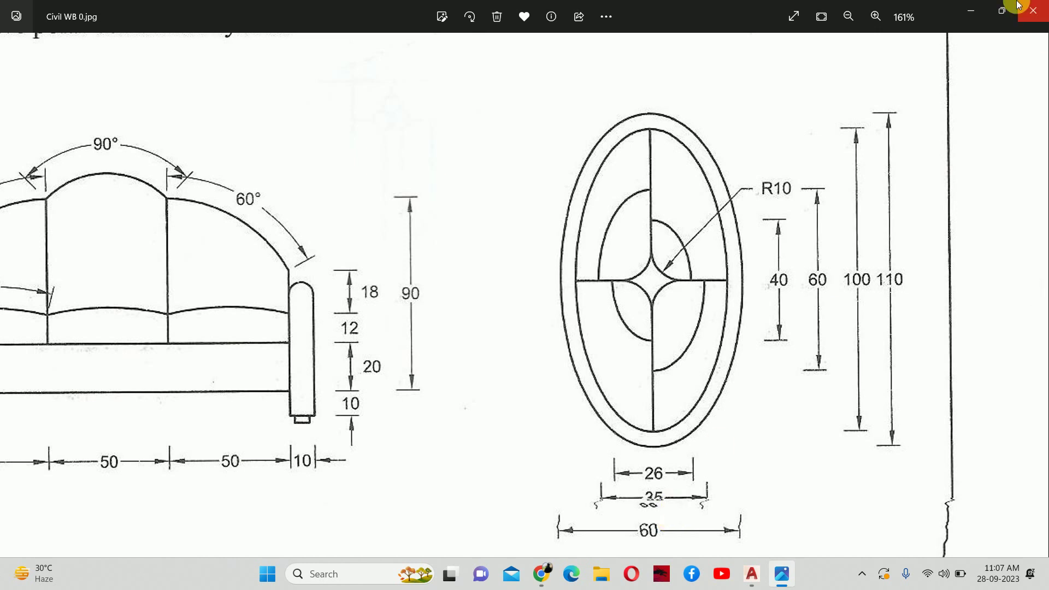
left_click(971, 9)
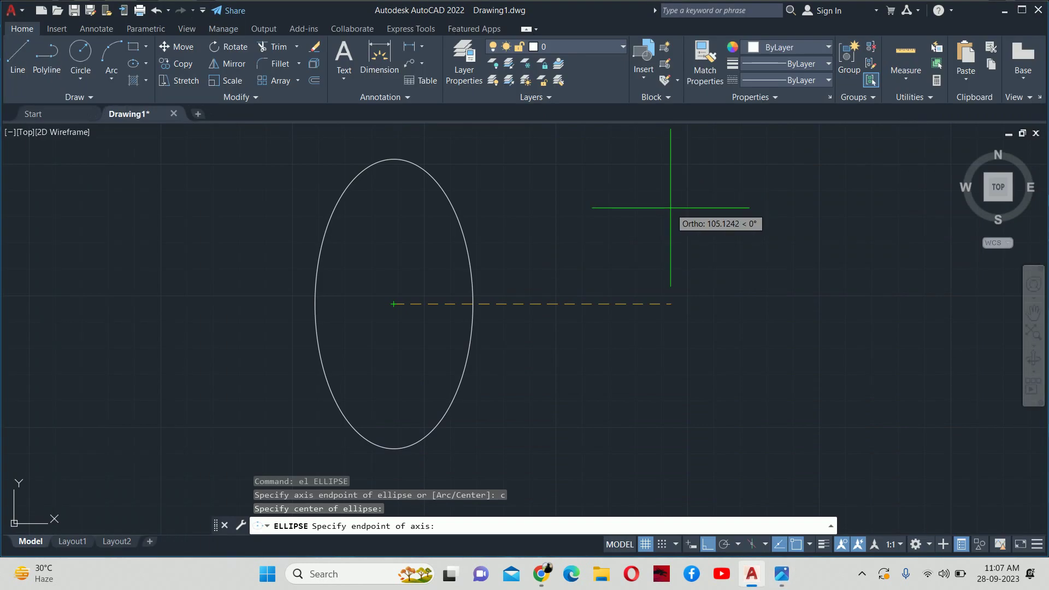
key("Return")
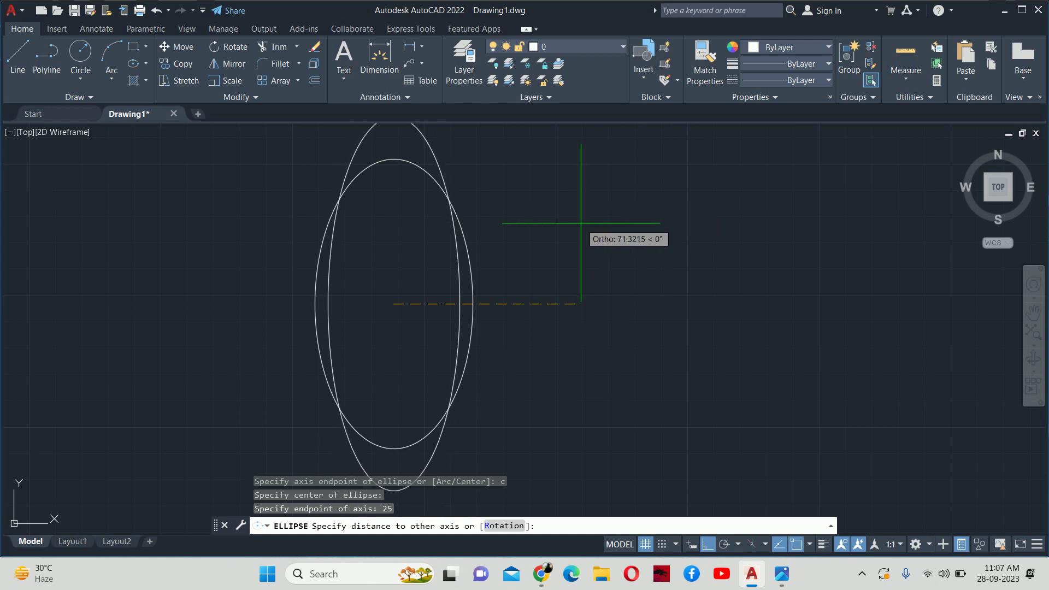
type("50")
key("Return")
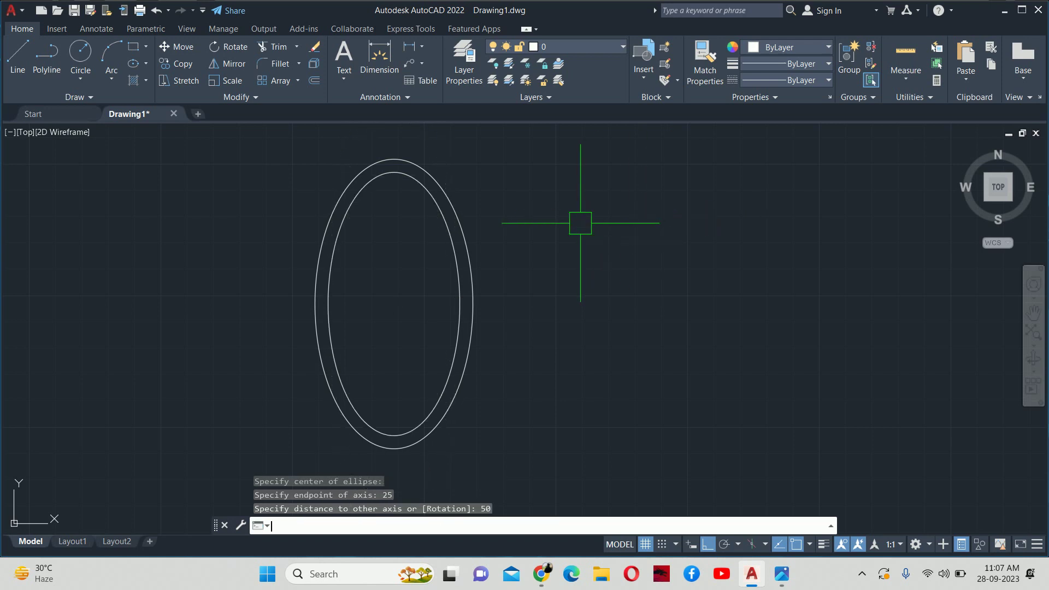
Step: Check the reference image and draw a centred ellipse at the existing ellipses' centre with a horizontal half-axis of 35/2 and vertical half-axis of 30
key("alt+Tab")
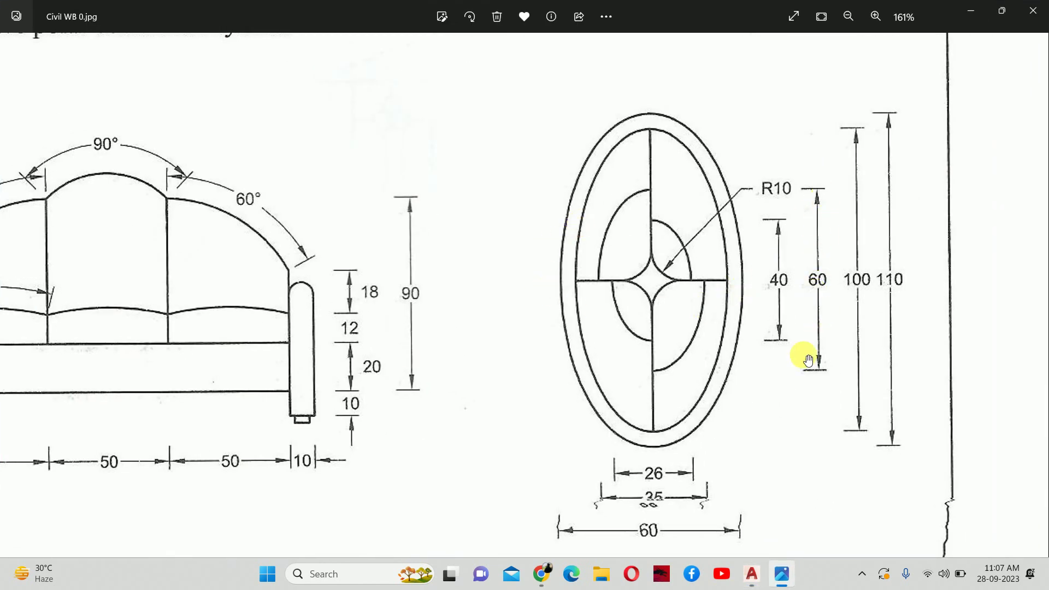
key("alt+Tab")
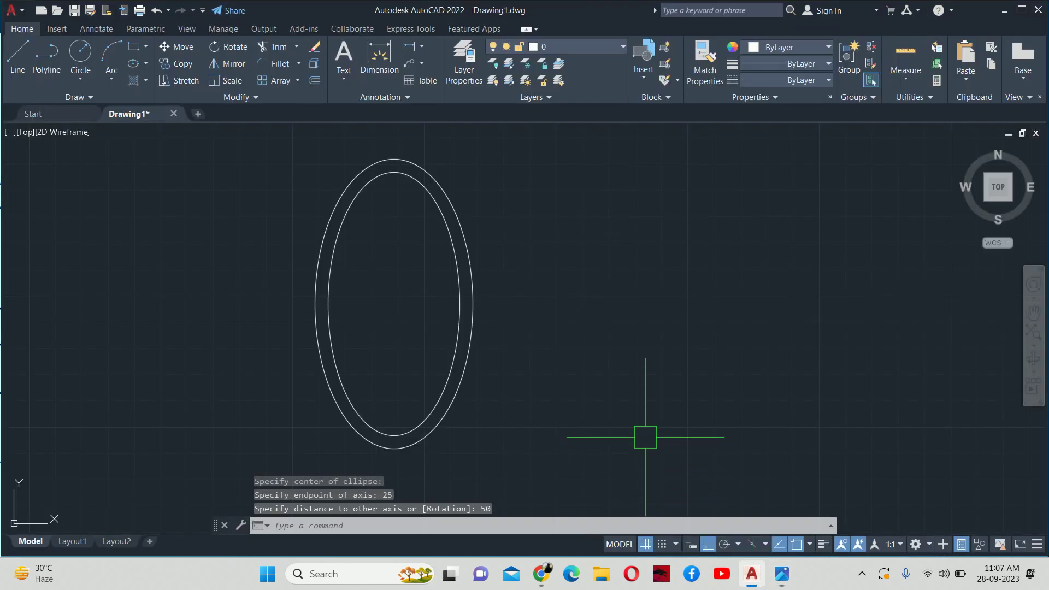
type("el")
key("Return")
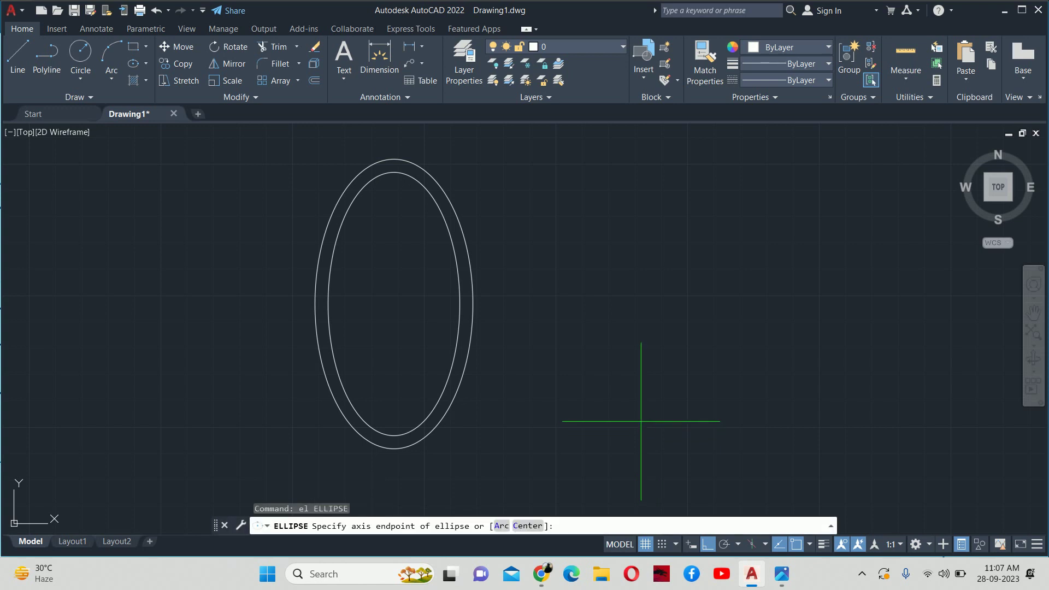
type("c")
key("Return")
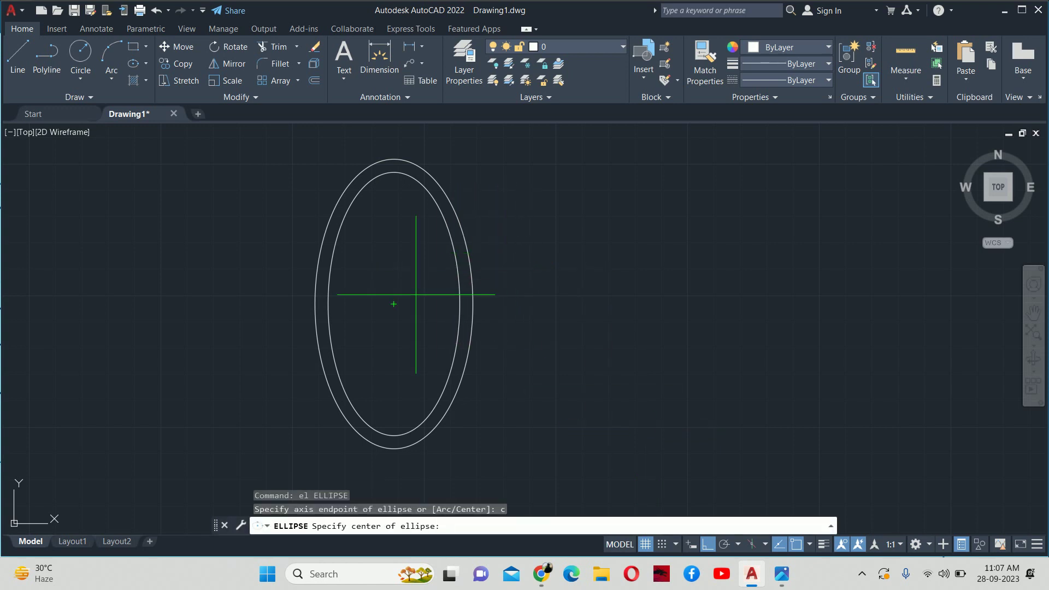
left_click(393, 303)
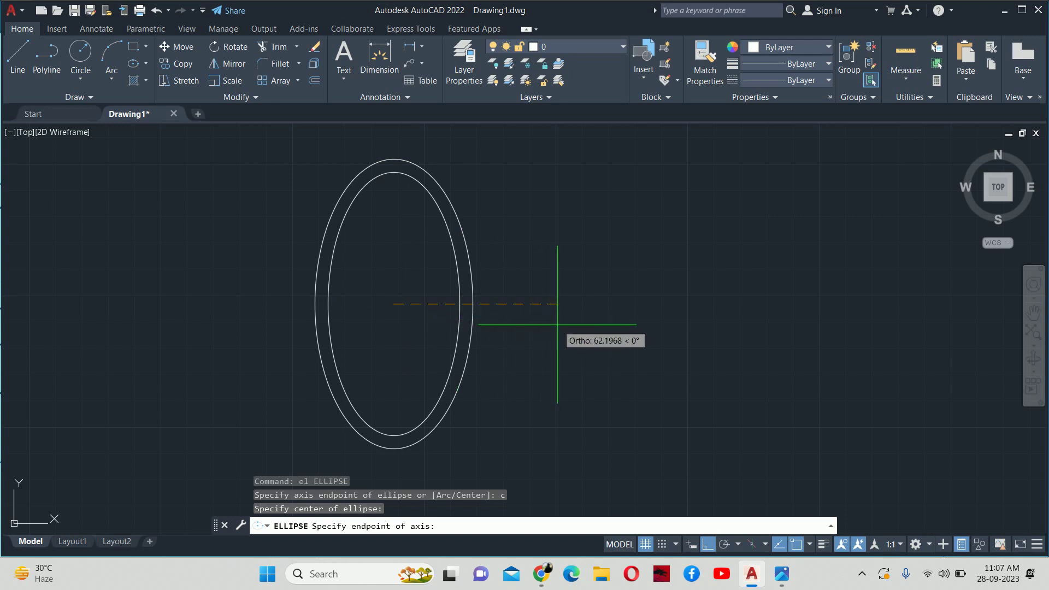
type("35/2")
key("Return")
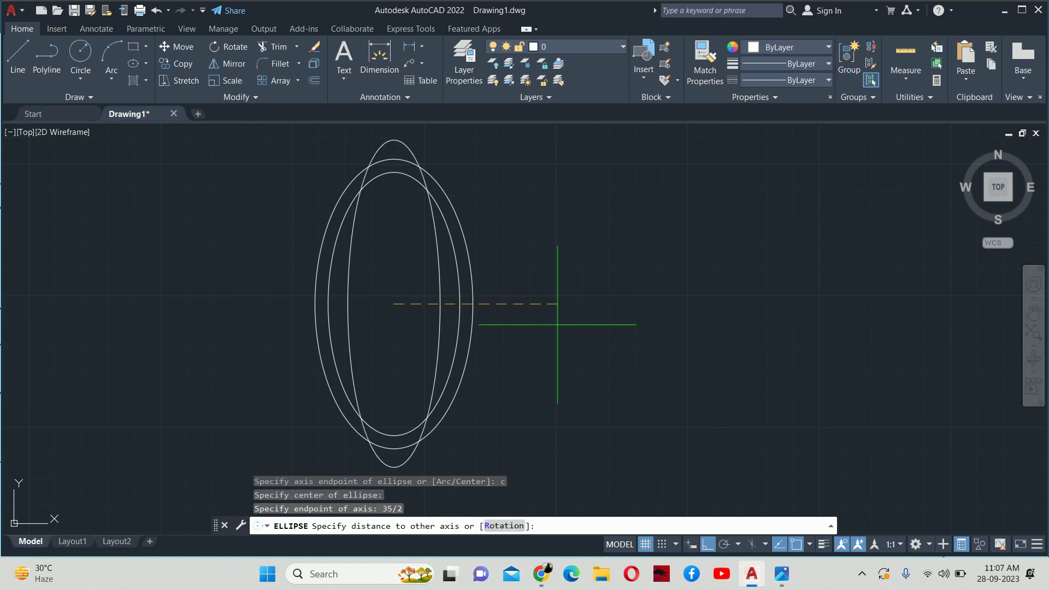
type("30")
key("Return")
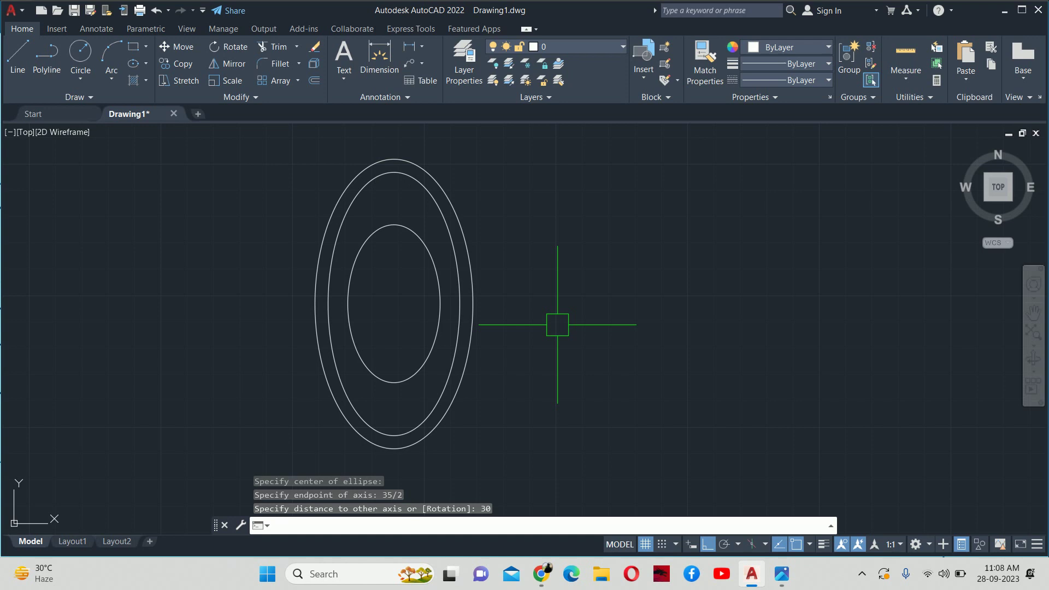
Step: Draw the smallest ellipse with the Center option at the common centre, using a horizontal half-axis of 13 and a vertical half-axis of 20
type("el")
key("Return")
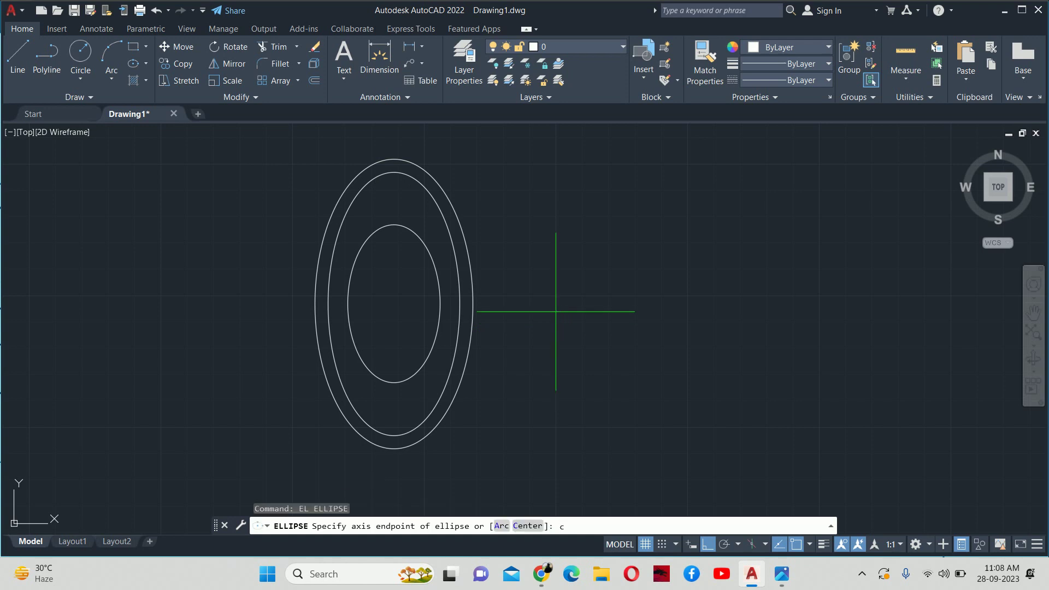
type("c")
key("Return")
left_click(394, 305)
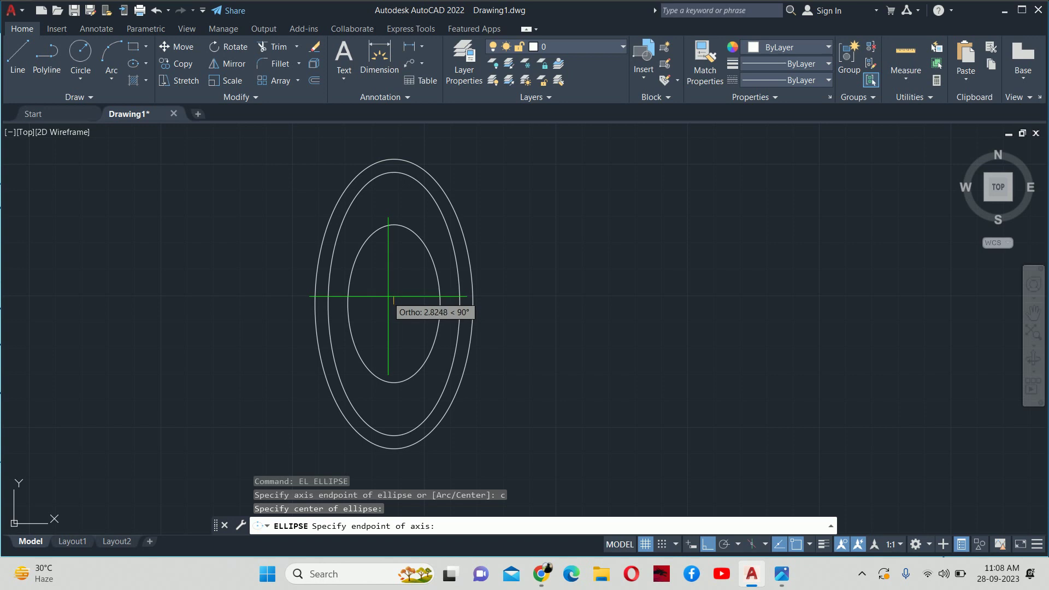
type("3")
key("Return")
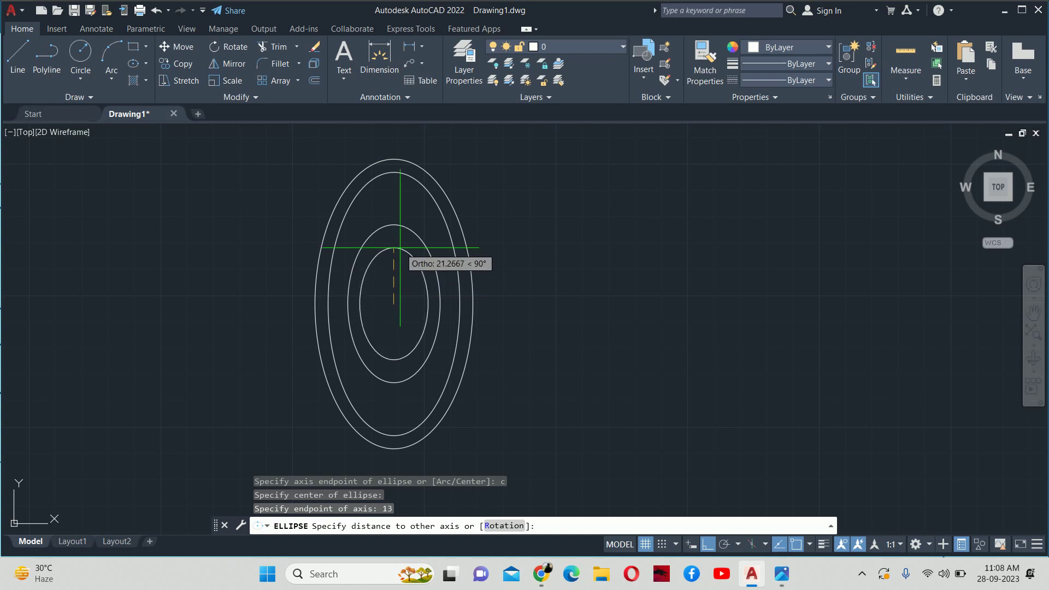
type("20")
key("Return")
key("Escape")
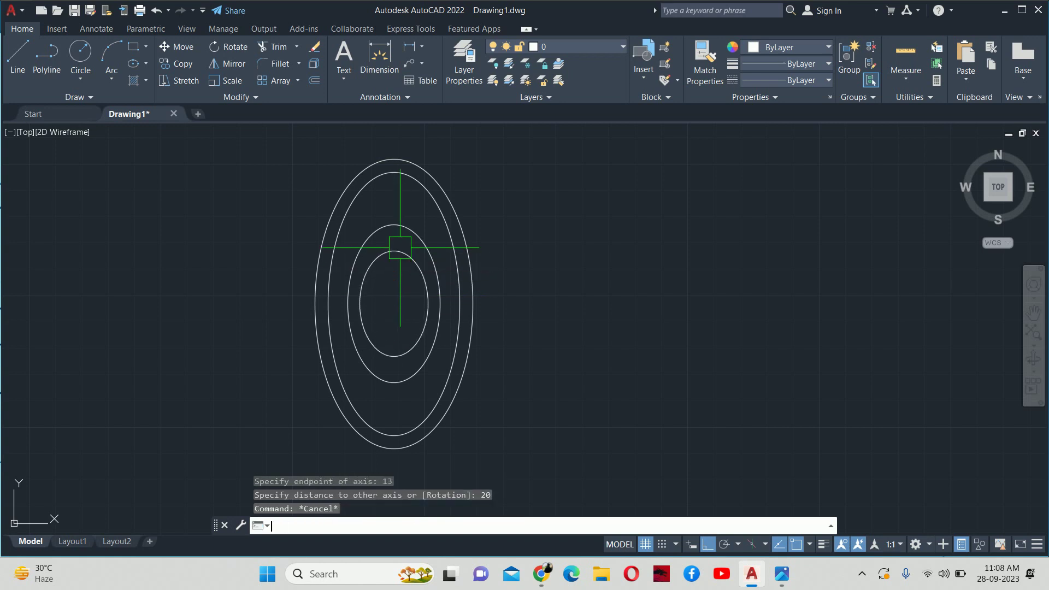
Step: Draw a vertical line from the top quadrant to the bottom quadrant of the 50 by 100 ellipse
key("Escape")
type("l")
key("Return")
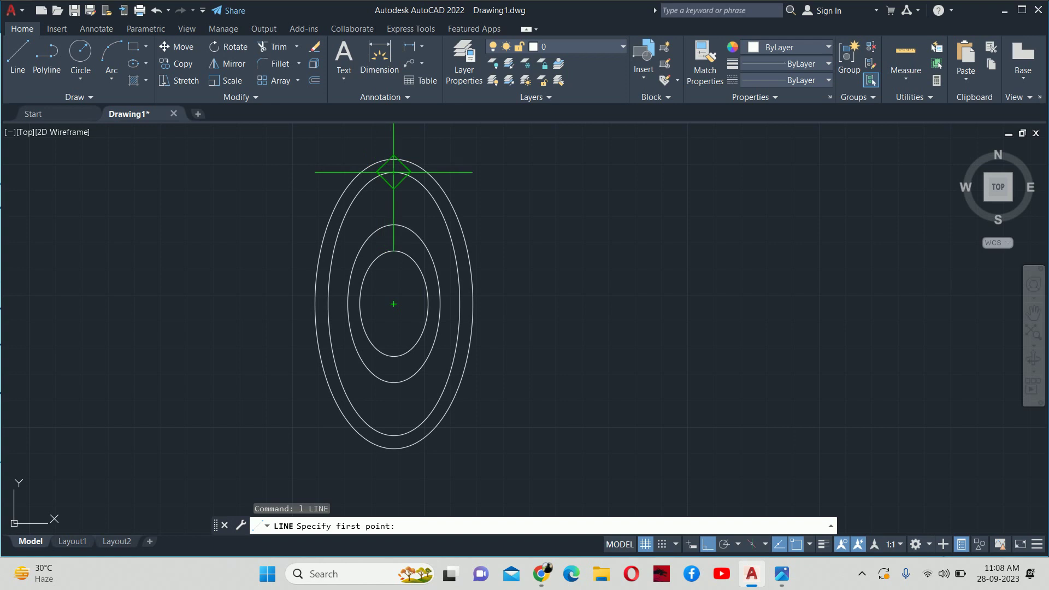
left_click(393, 172)
left_click(394, 435)
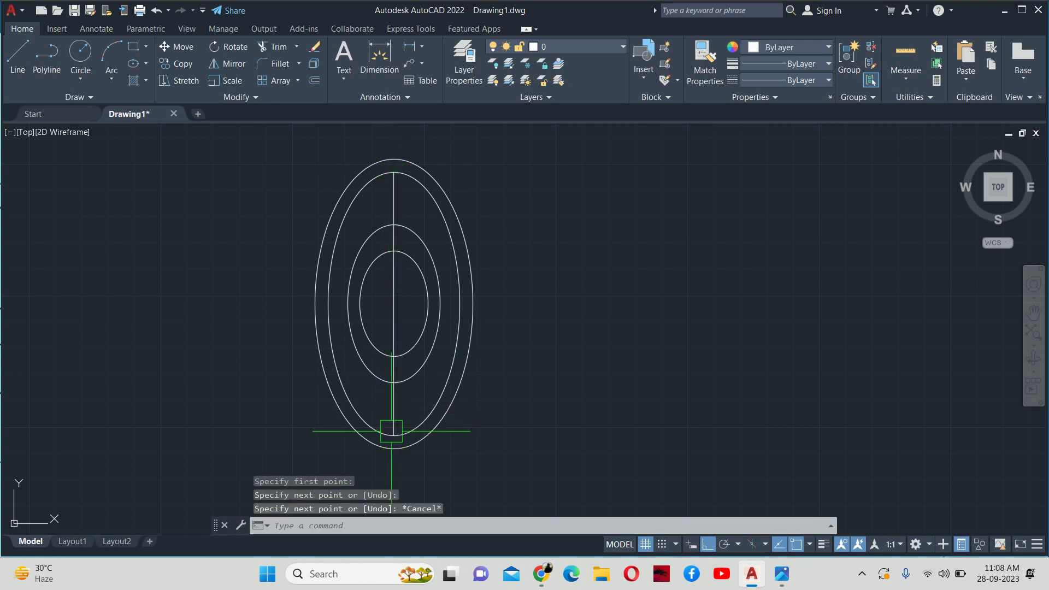
key("Escape")
Step: Draw a horizontal line from the left quadrant to the right quadrant of the 50 by 100 ellipse
key("Return")
left_click(327, 304)
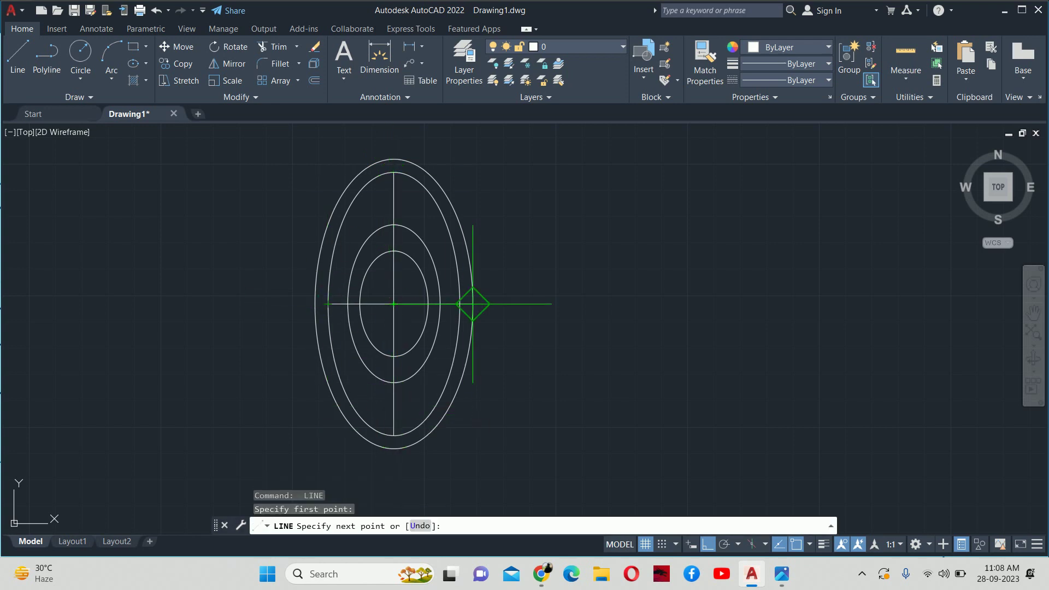
left_click(460, 304)
key("Escape")
key("Escape")
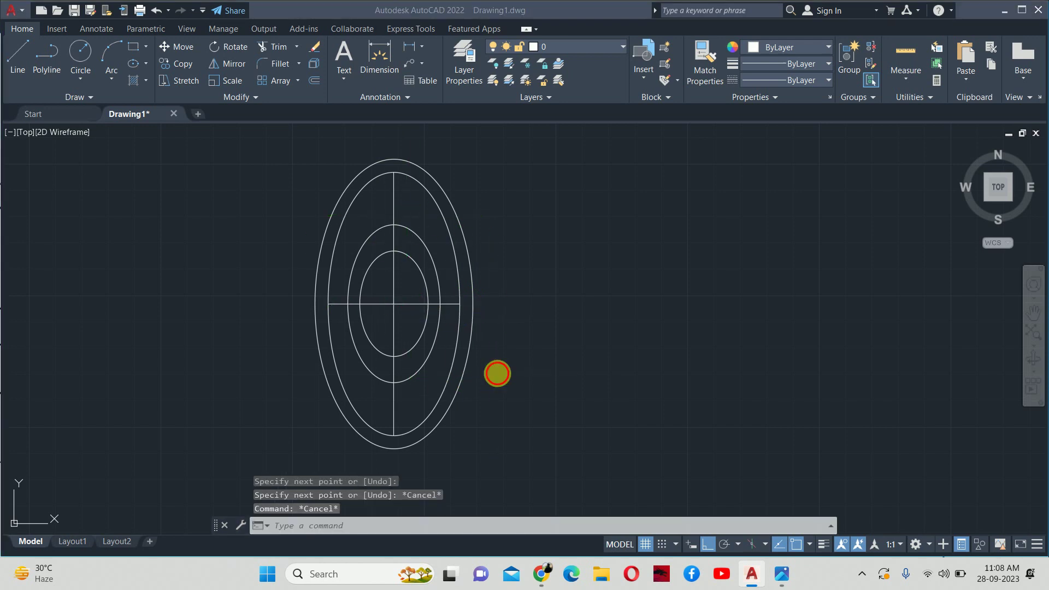
Step: Check the reference image, try a radius 10 fillet between the crossing lines in the upper-left quadrant, and undo it
key("alt+Tab")
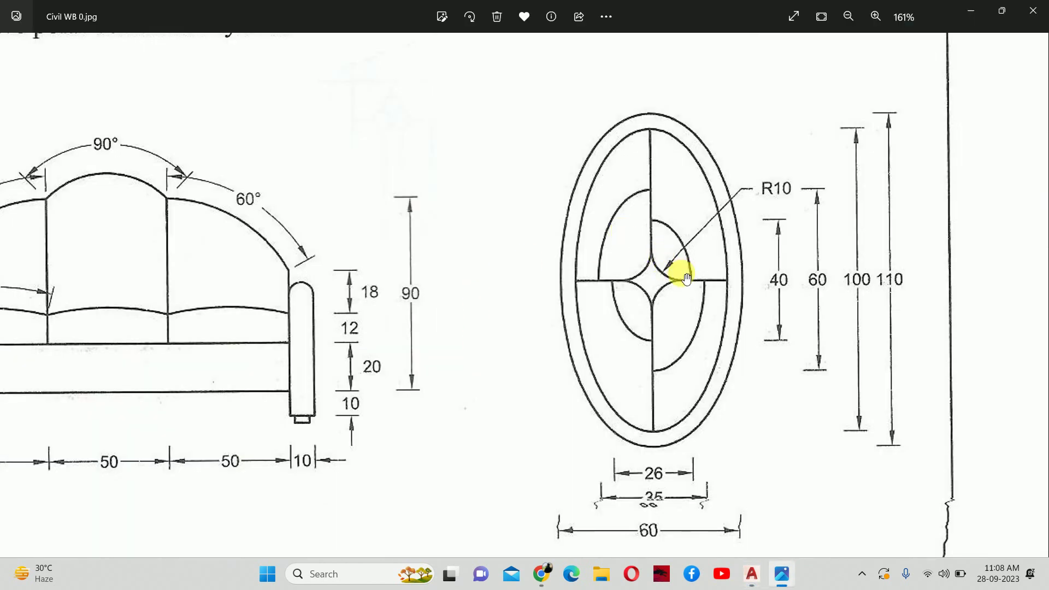
key("alt+Tab")
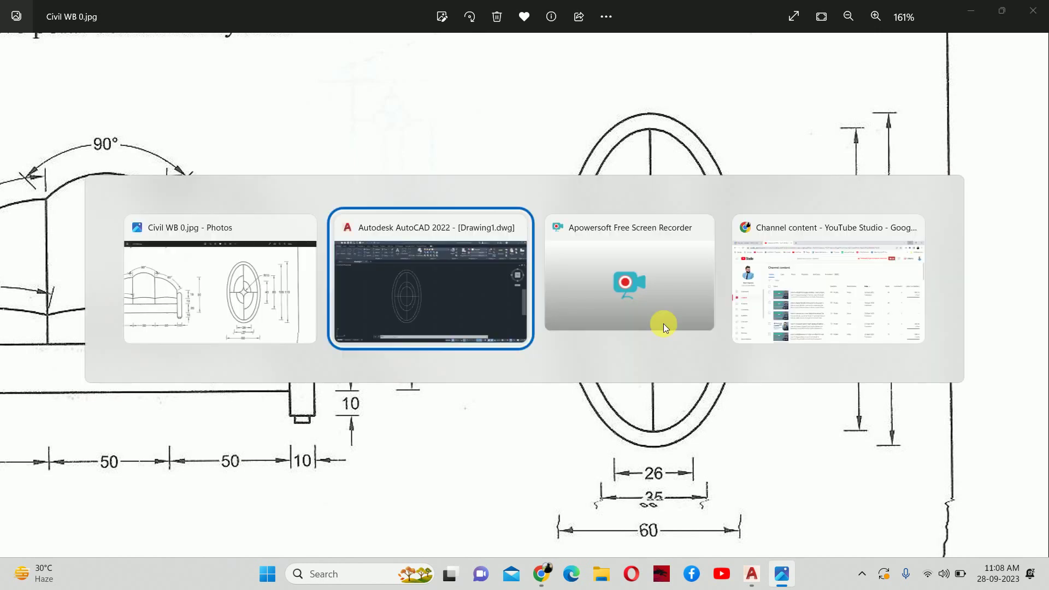
type("f")
key("Return")
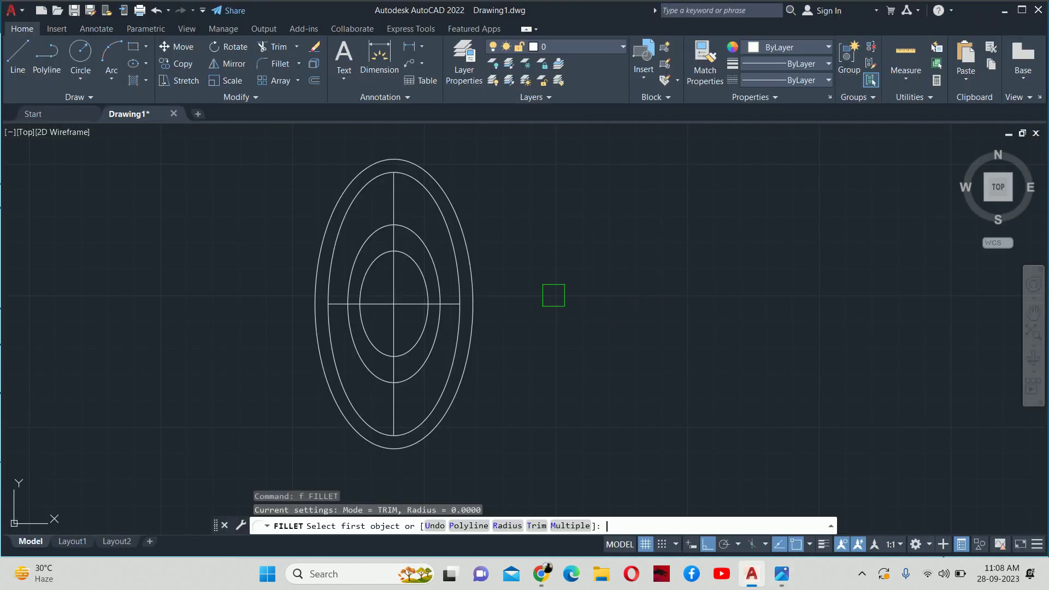
type("r")
key("Return")
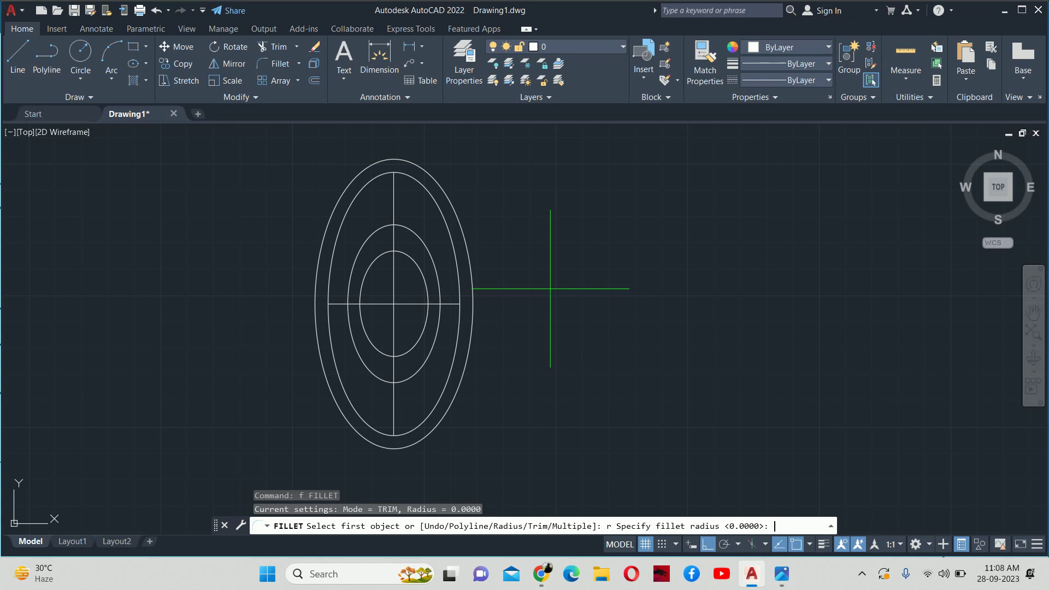
type("10")
key("Return")
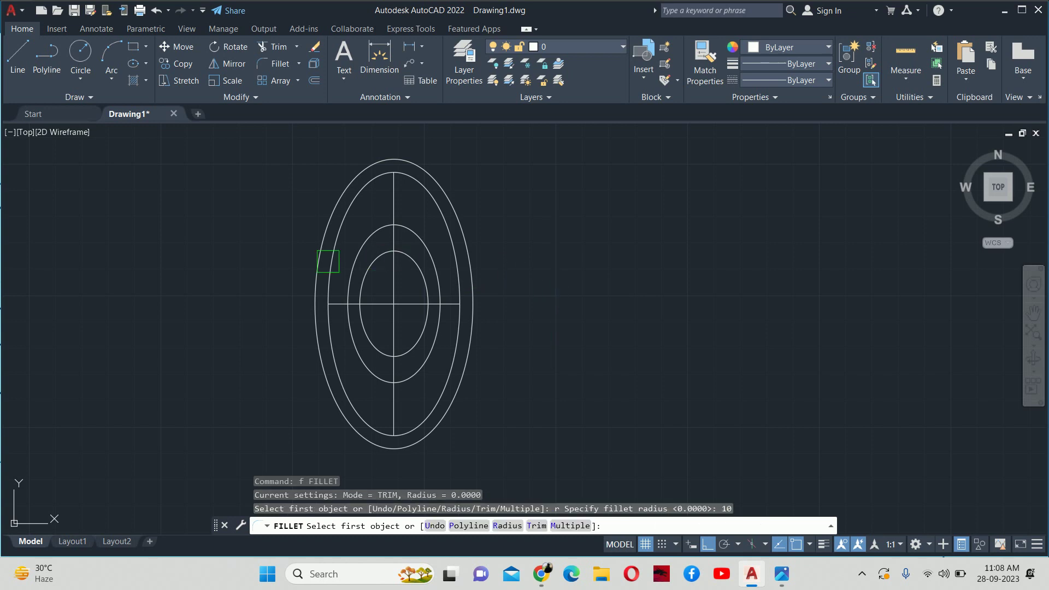
scroll(364, 279, "up", 2)
left_click(388, 317)
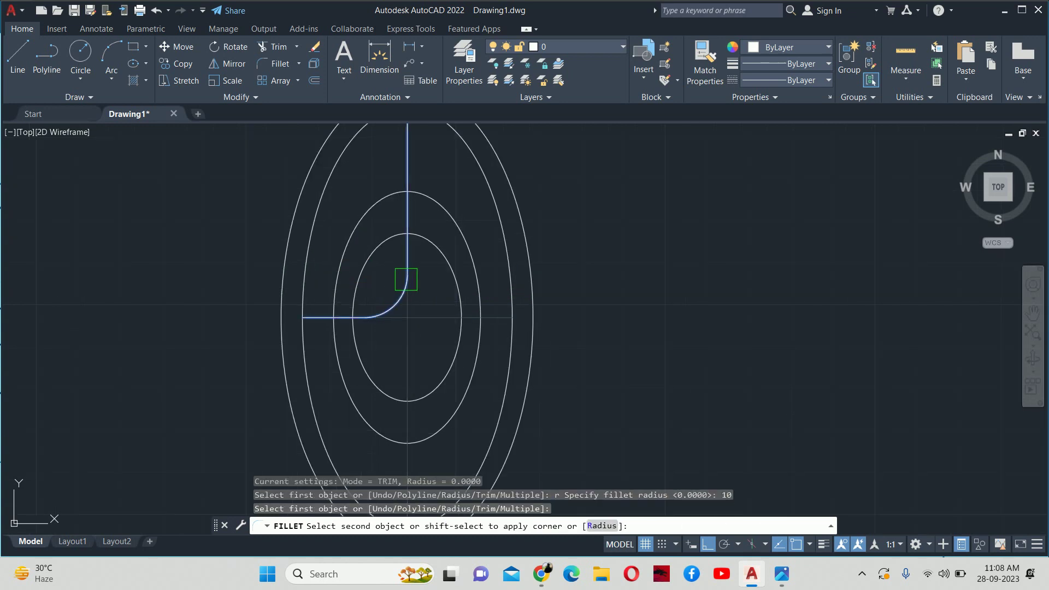
left_click(406, 279)
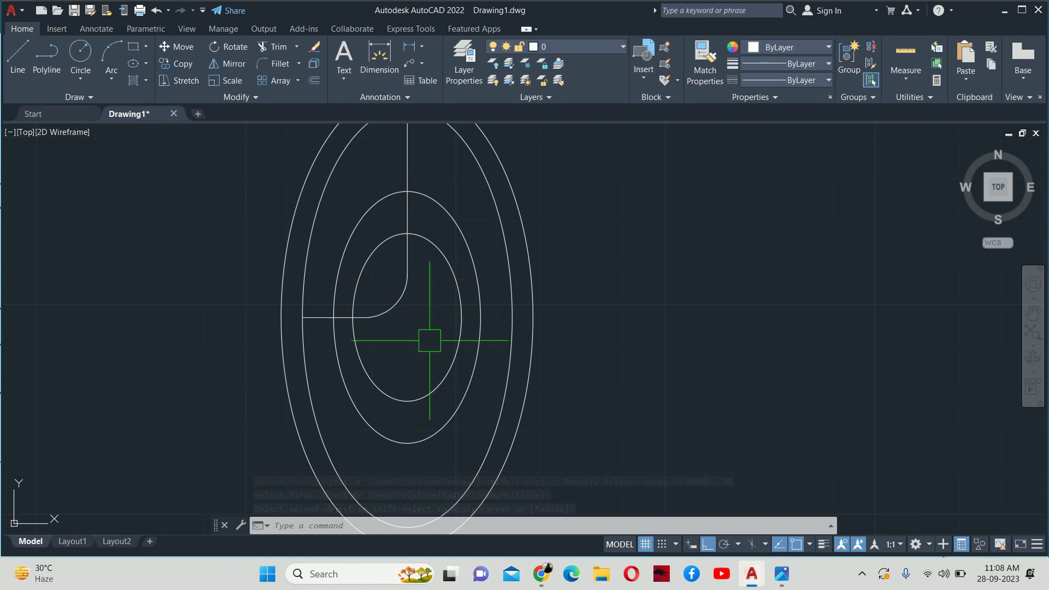
scroll(429, 341, "down", 2)
key("ctrl+z")
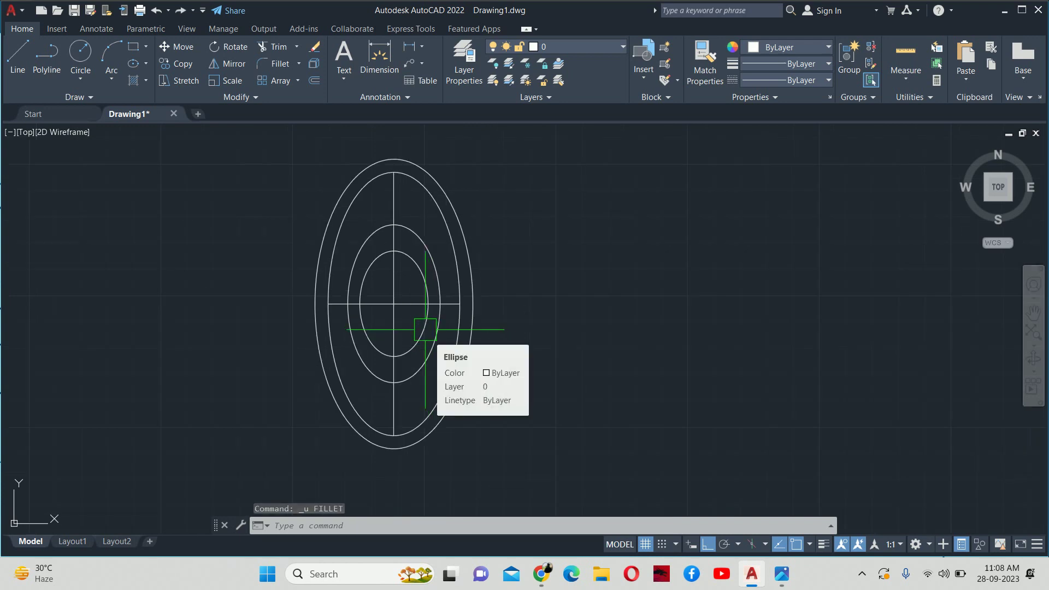
Step: Set up the Fillet command with a radius of 10, the No trim mode and the Multiple option
scroll(375, 290, "up", 4)
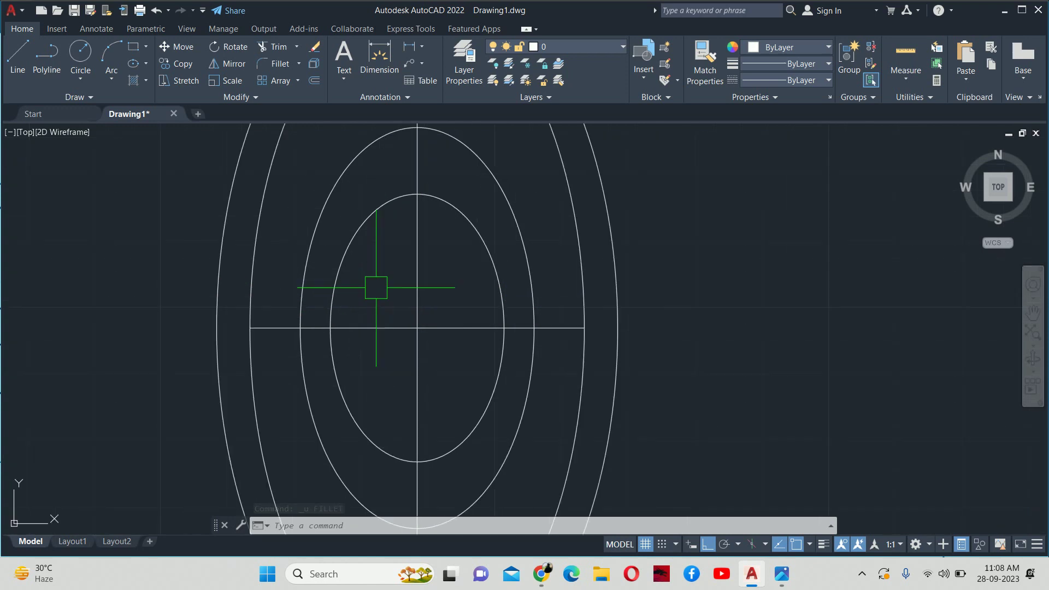
middle_click_drag(375, 286, 432, 251)
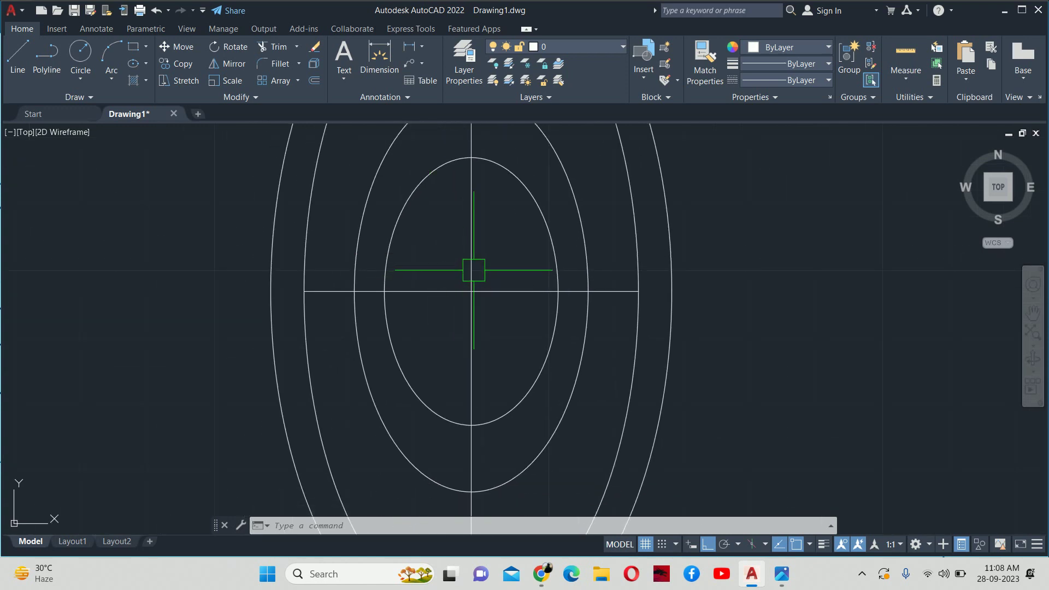
type("f")
key("Return")
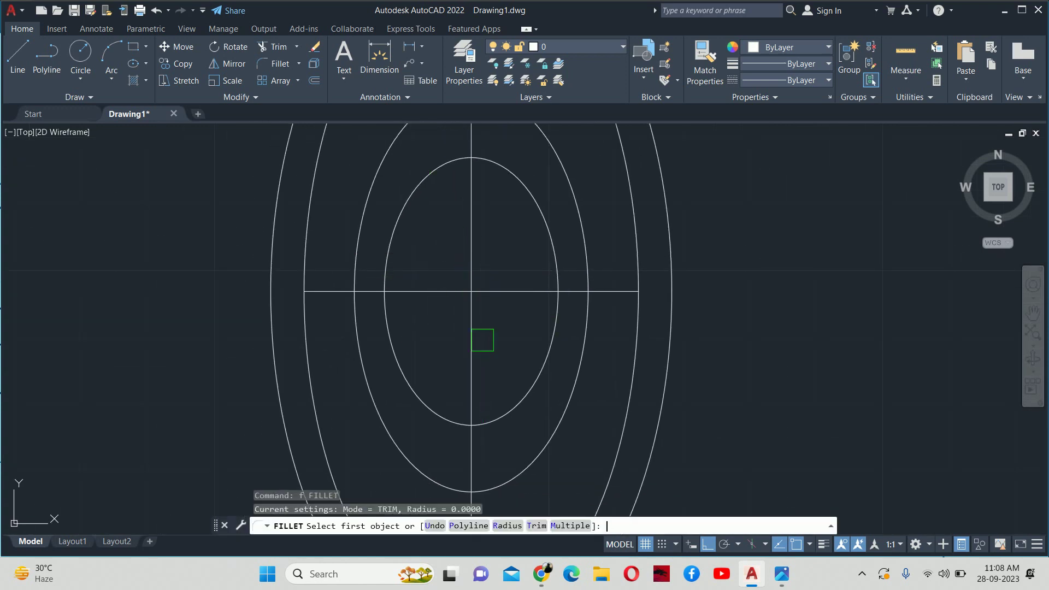
type("r")
key("Return")
type("10")
key("Return")
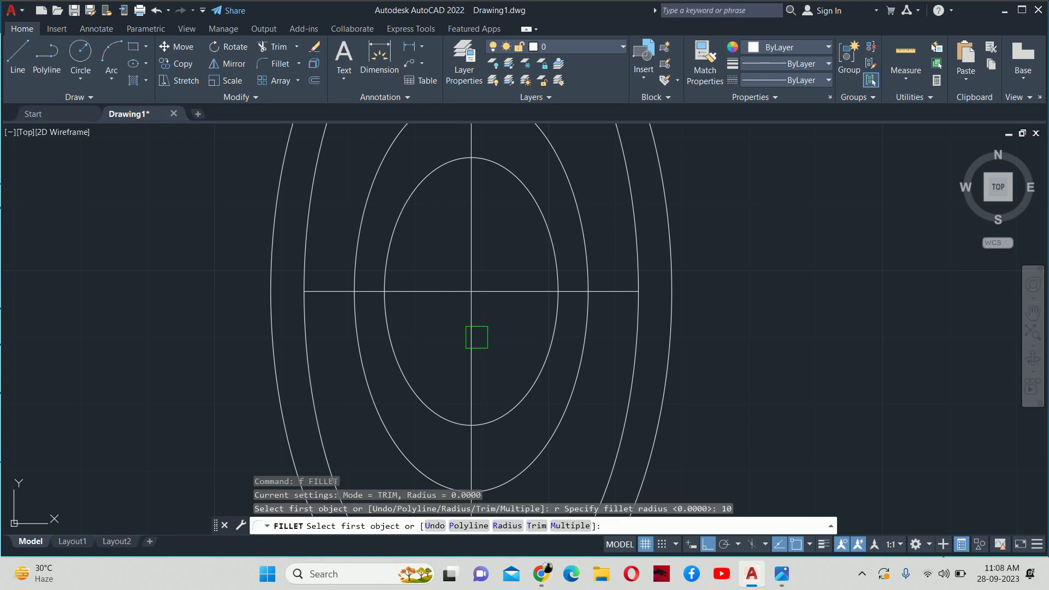
type("t")
key("Return")
type("t")
key("Return")
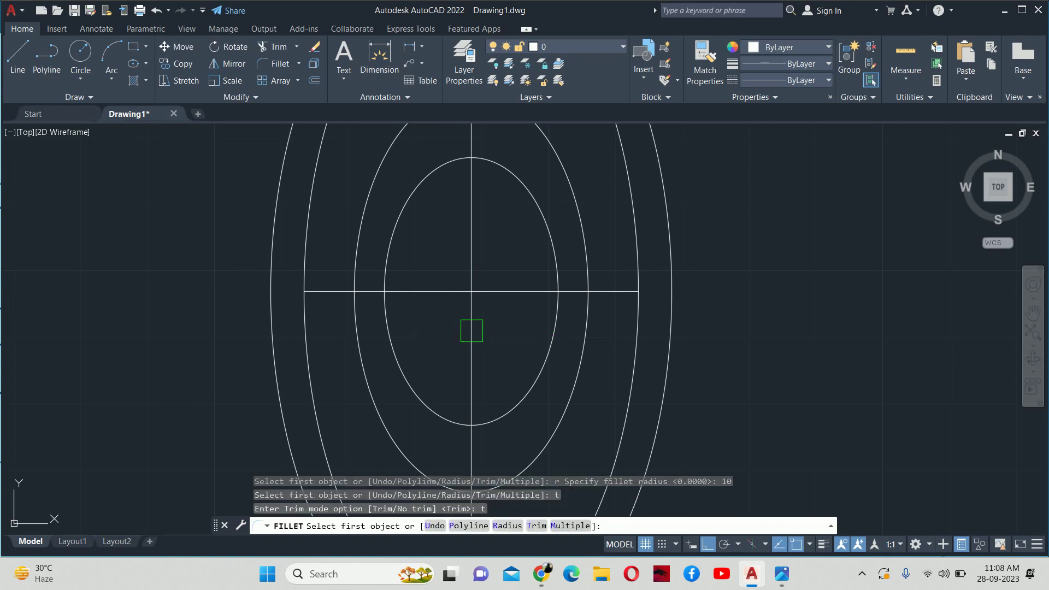
type("t")
key("Return")
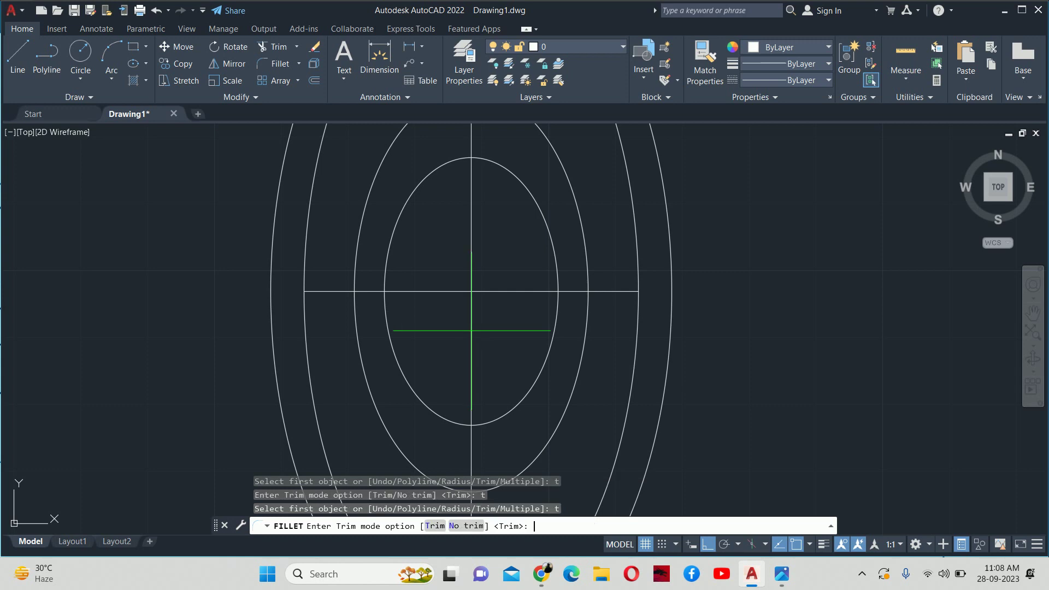
left_click(475, 526)
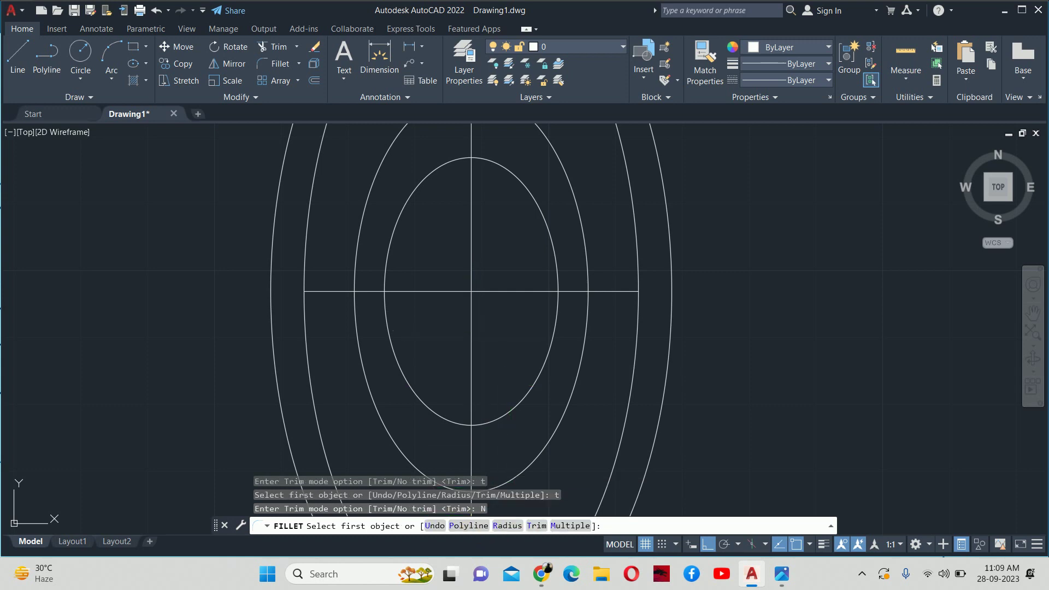
left_click(570, 525)
Step: Fillet the crossing vertical and horizontal lines in all four quadrants around the centre to form a four-pointed star
left_click(452, 289)
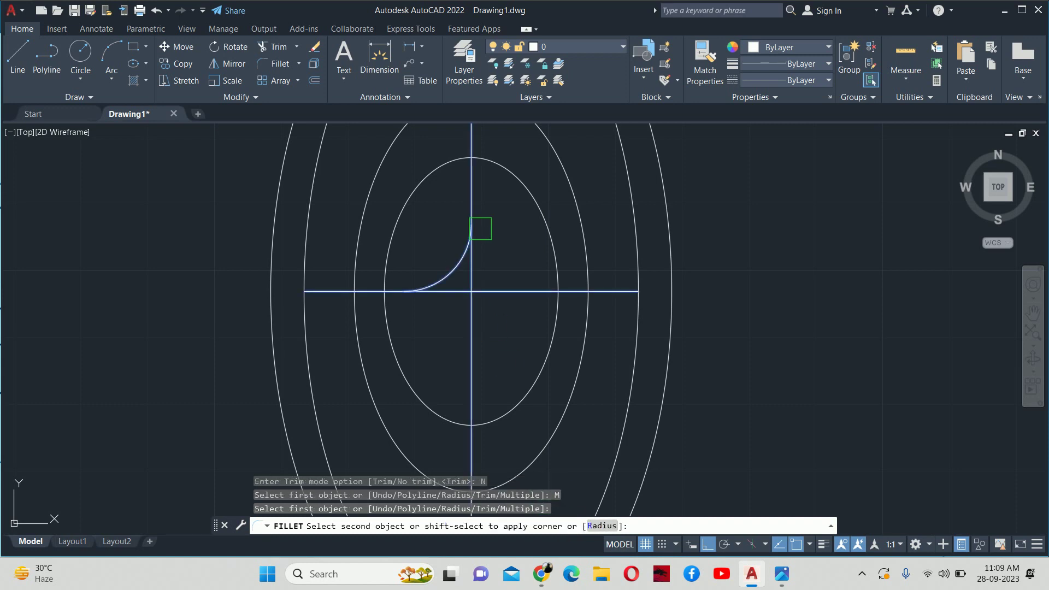
left_click(473, 240)
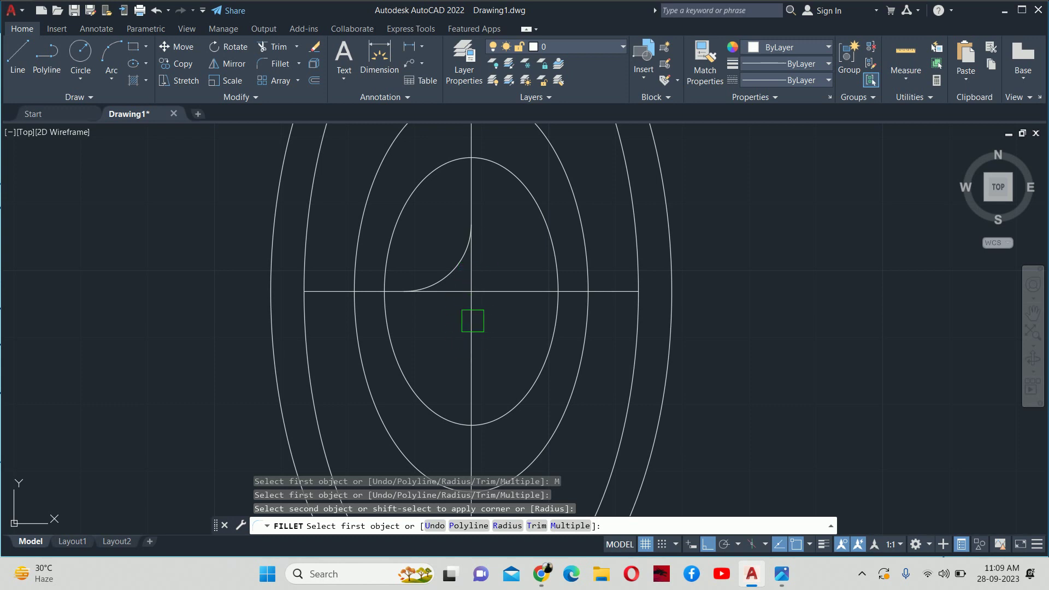
scroll(473, 321, "up", 2)
left_click(473, 246)
left_click(495, 277)
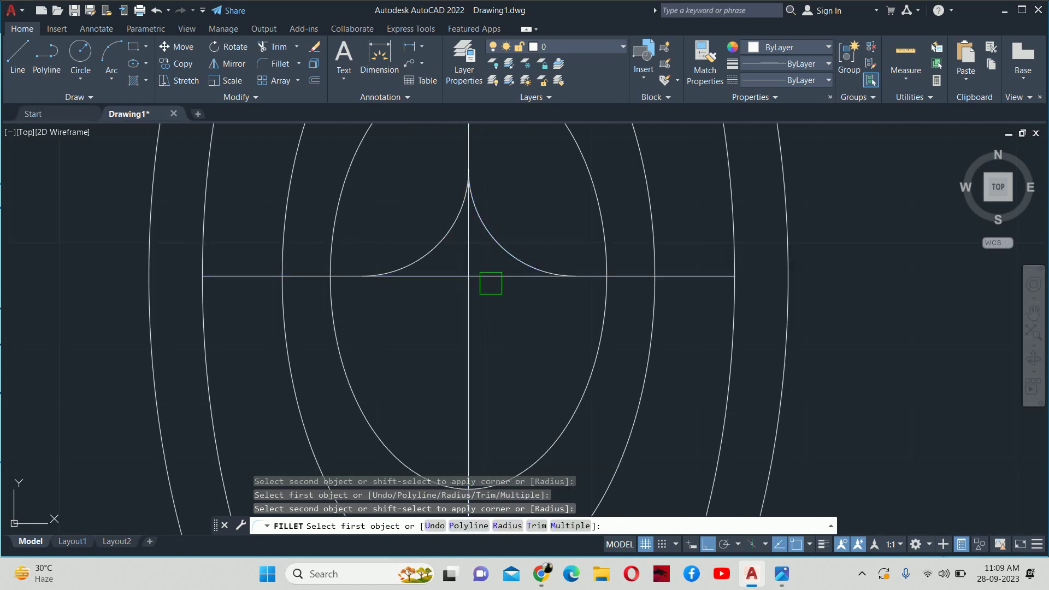
left_click(490, 283)
left_click(464, 309)
left_click(458, 295)
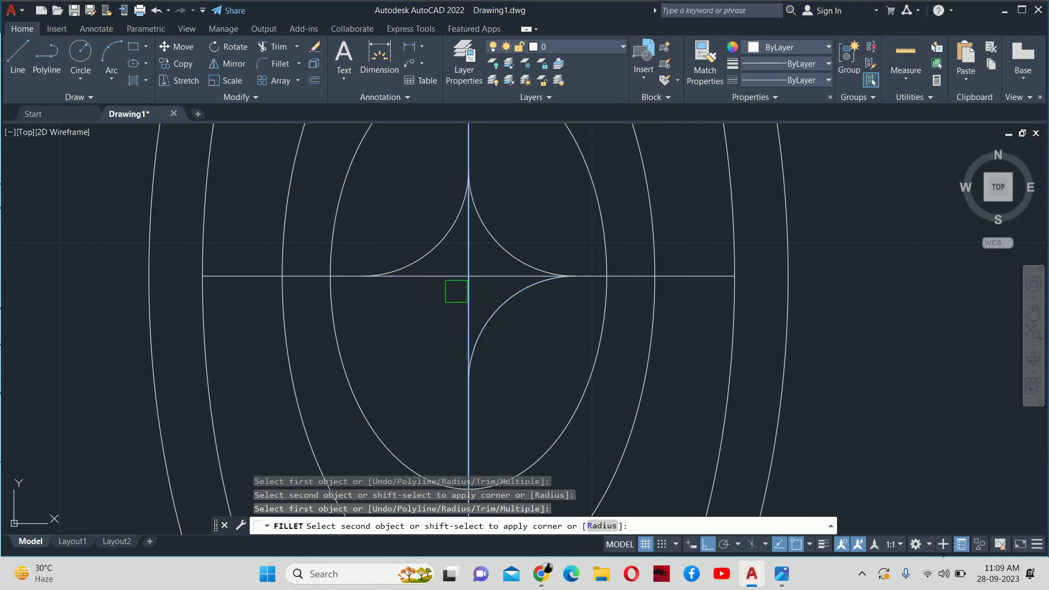
left_click(450, 276)
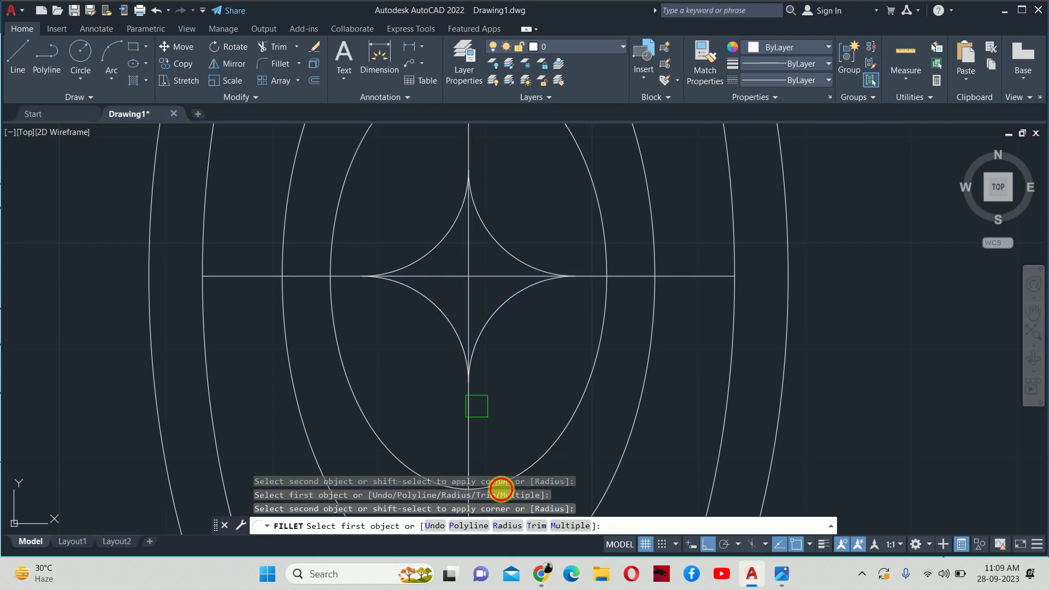
Step: Set the Fillet command back to Trim mode with a radius of 10, without filleting any objects
left_click(536, 525)
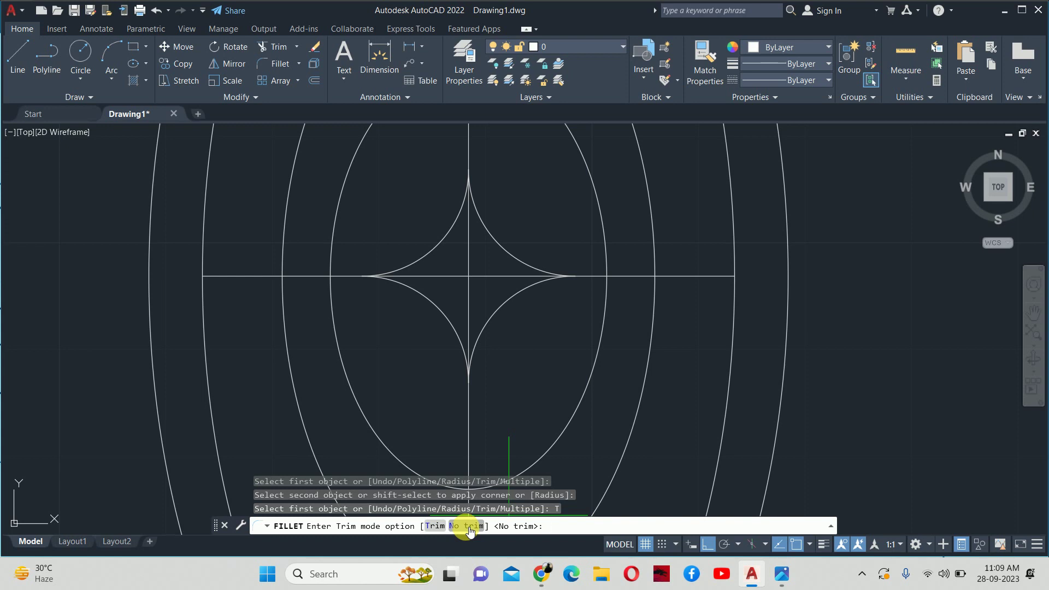
key("Escape")
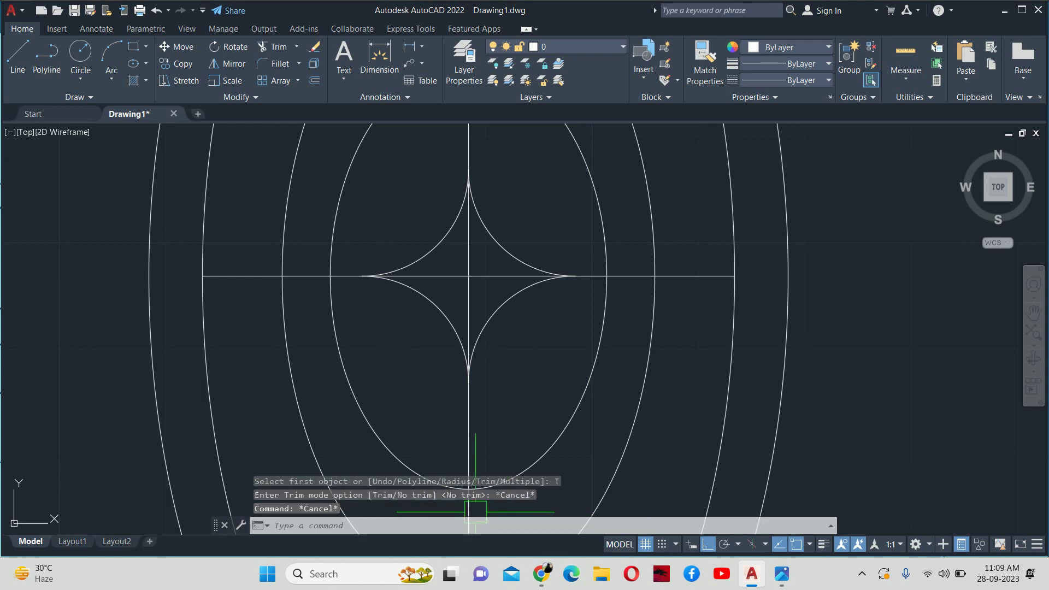
type("f")
key("Return")
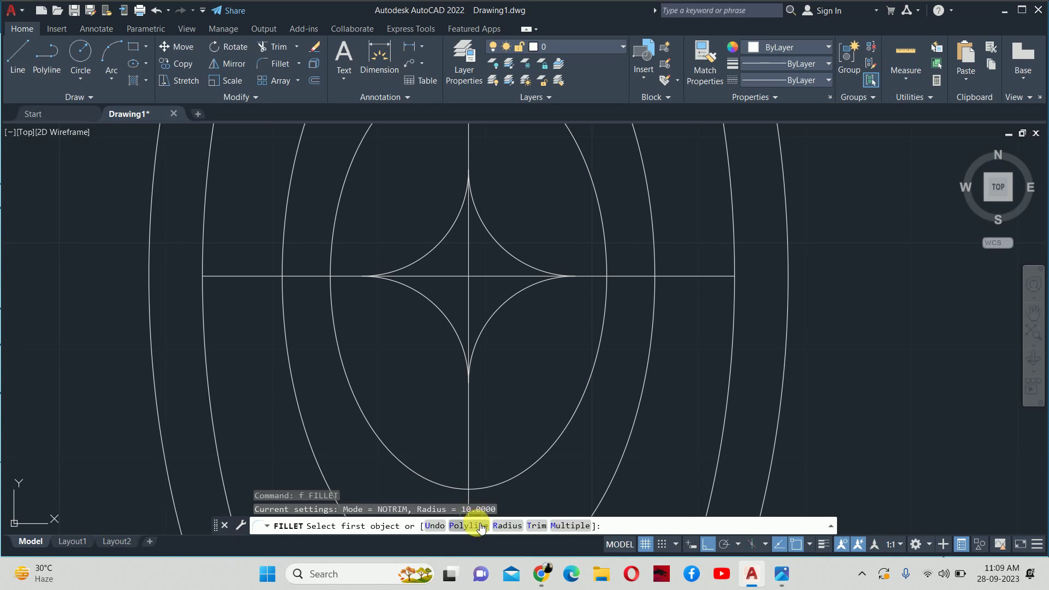
left_click(545, 527)
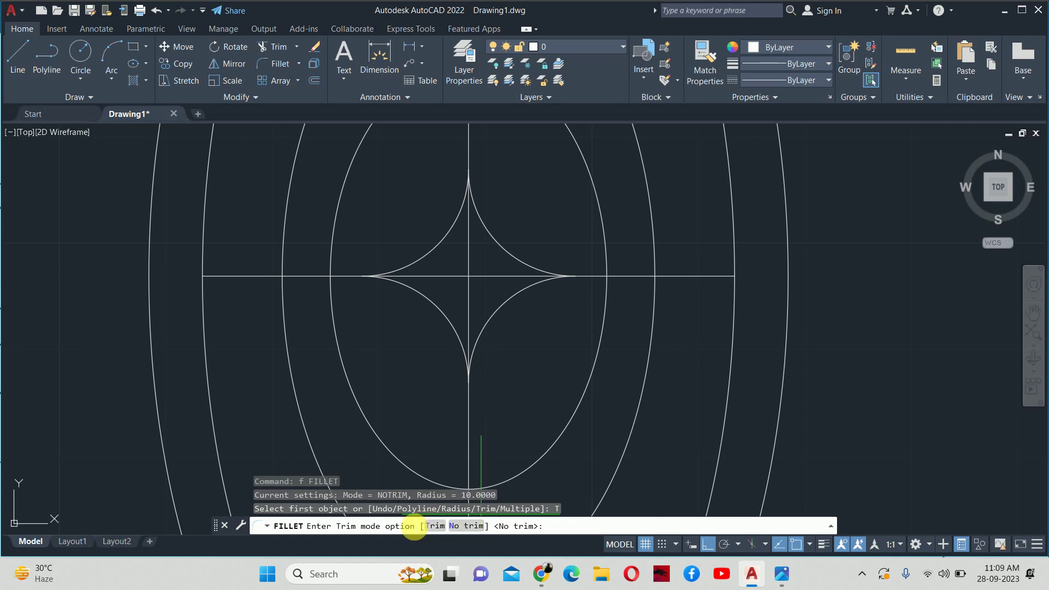
left_click(436, 526)
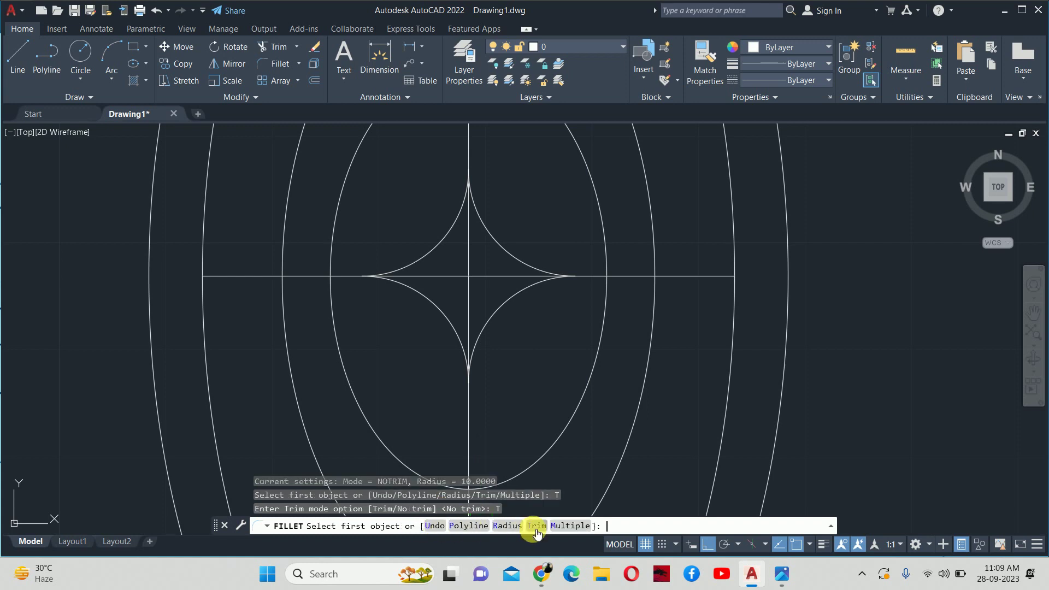
left_click(502, 528)
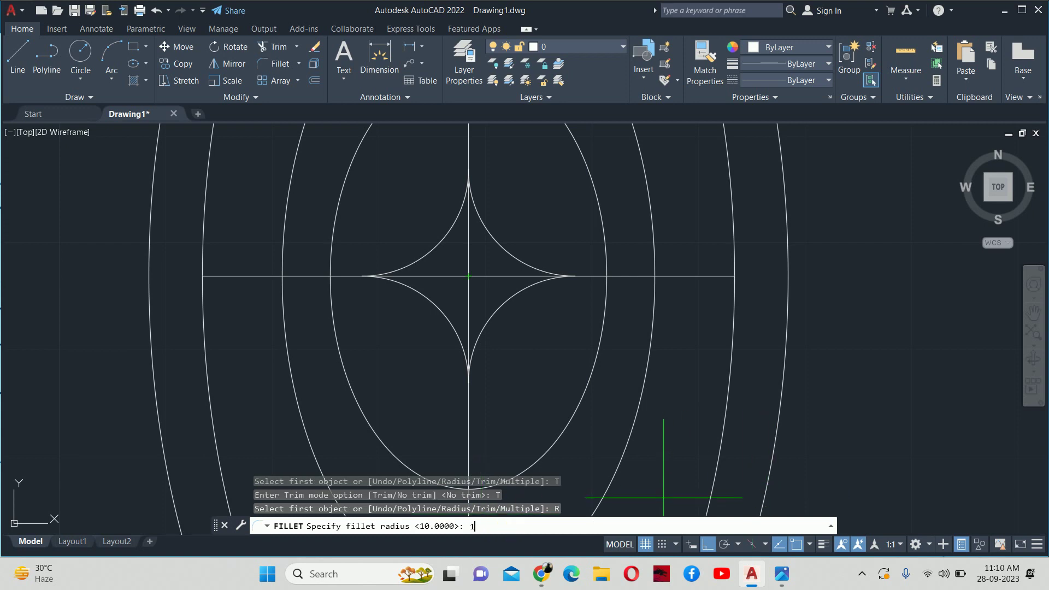
type("10")
key("Return")
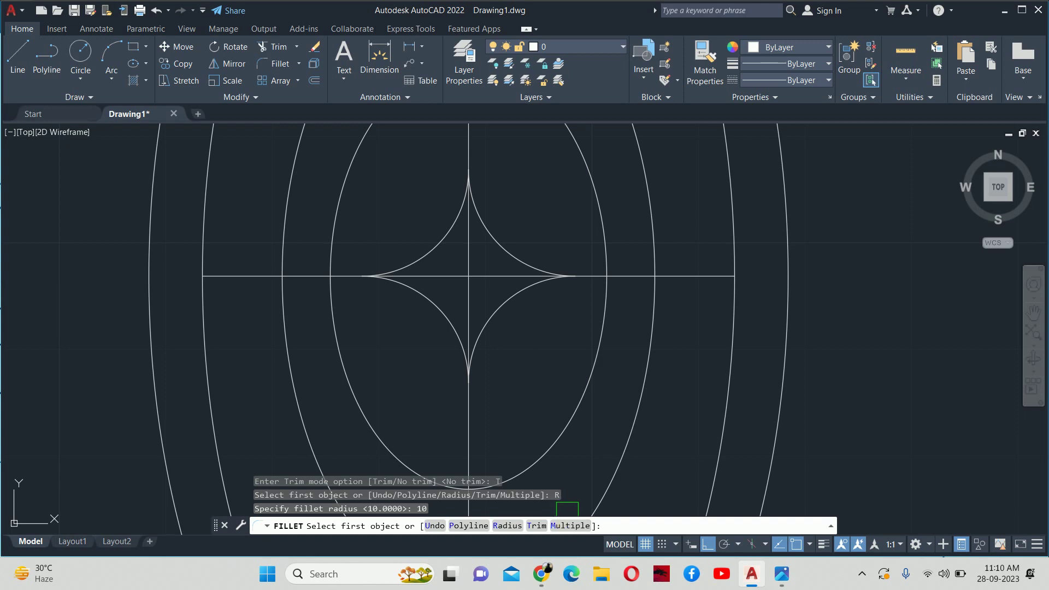
key("Escape")
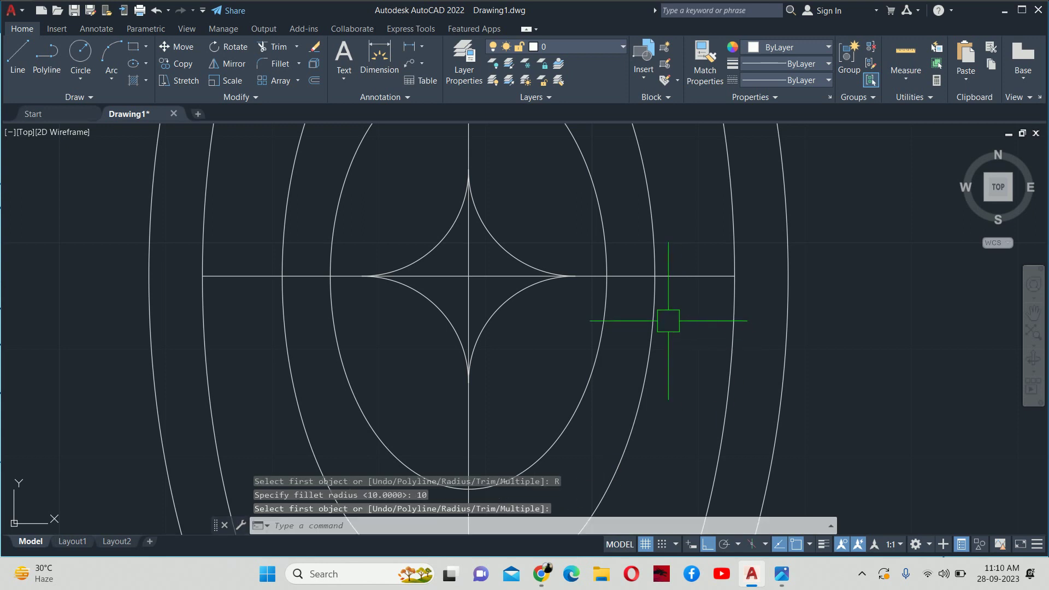
key("Escape")
key("Escape")
Step: Trim away the vertical and horizontal centre line segments inside the four-pointed star
scroll(581, 305, "down", 4)
middle_click_drag(588, 304, 588, 358)
type("tr")
key("Return")
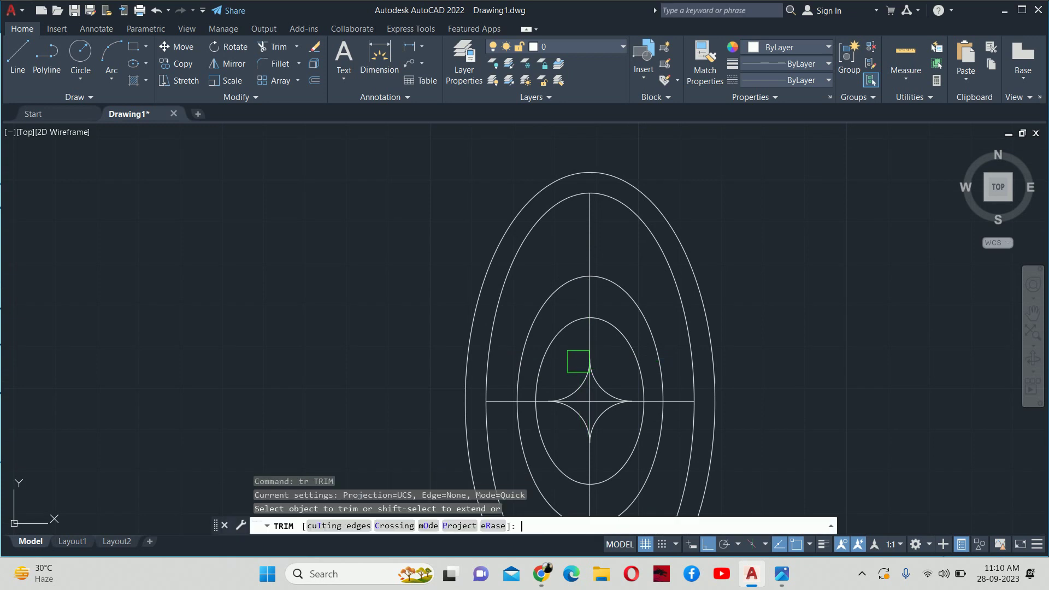
scroll(588, 360, "up", 8)
left_click(523, 304)
scroll(513, 295, "down", 4)
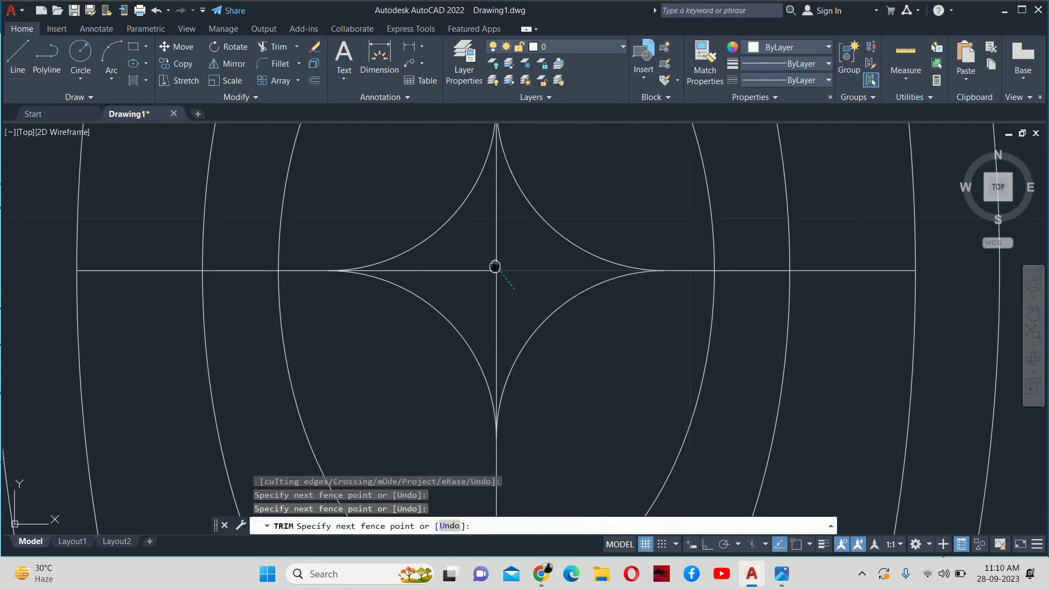
middle_click_drag(491, 272, 522, 325)
scroll(522, 325, "up", 1)
key("Return")
left_click(513, 330)
left_click(527, 345)
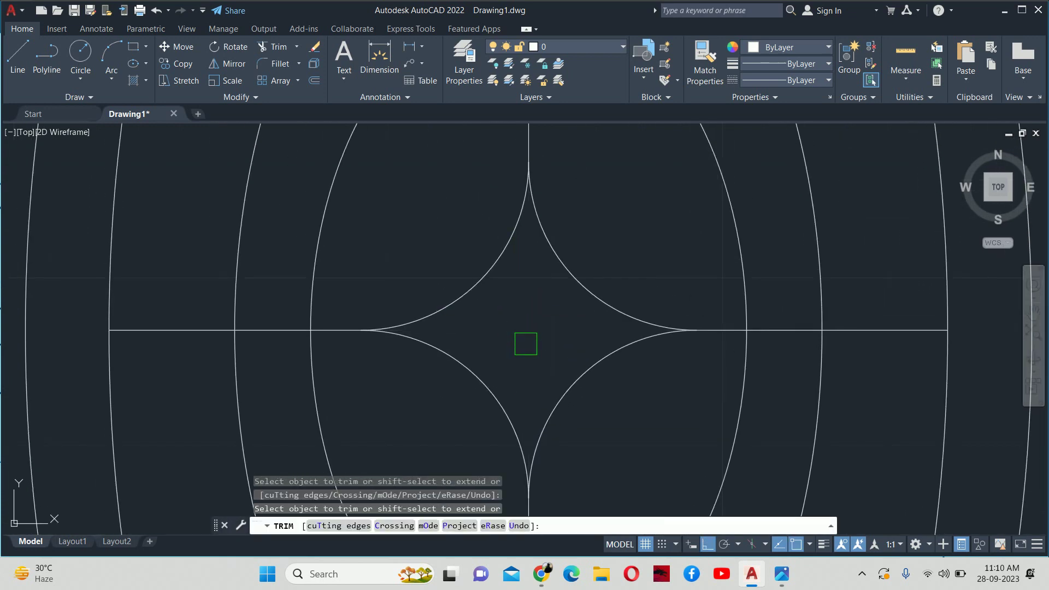
Step: Following the reference image, trim the 35 by 60 ellipse to its upper-left and lower-right quarters and the 26 by 40 ellipse to the opposite quarters
scroll(570, 295, "down", 3)
key("alt+Tab")
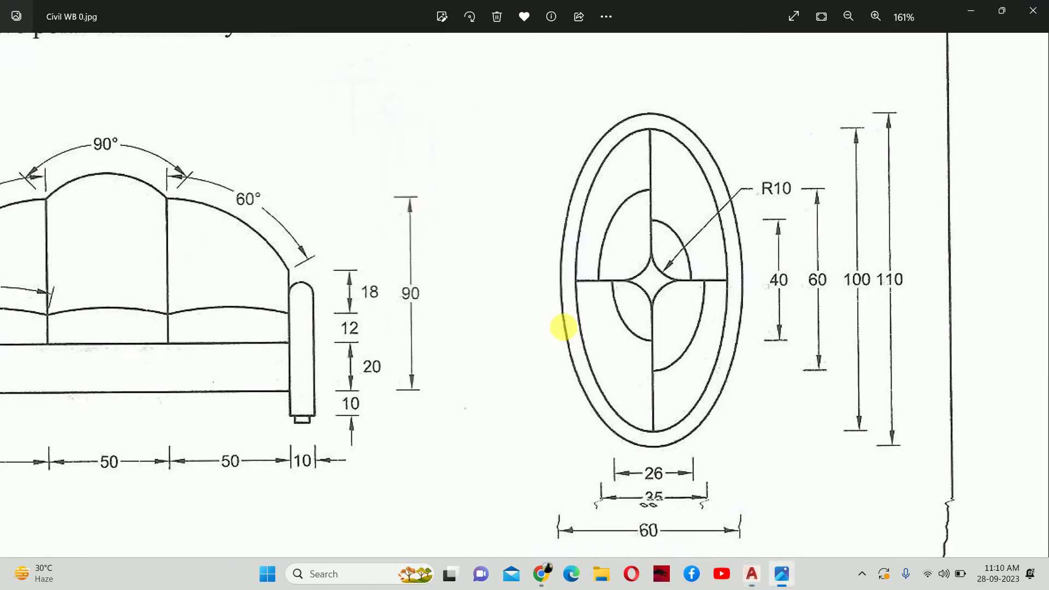
key("alt+Tab")
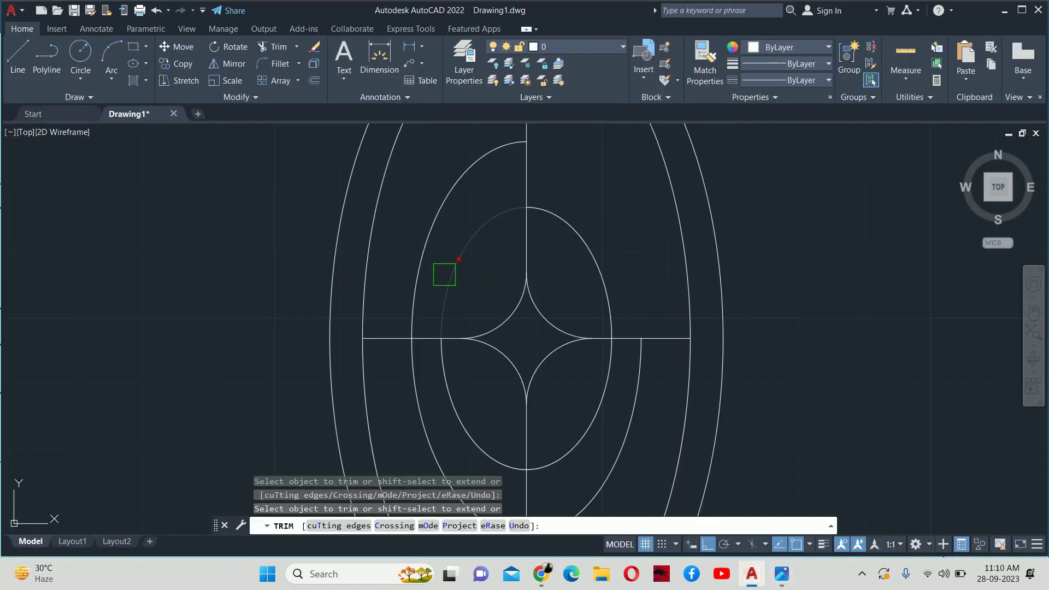
middle_click_drag(445, 343, 443, 247)
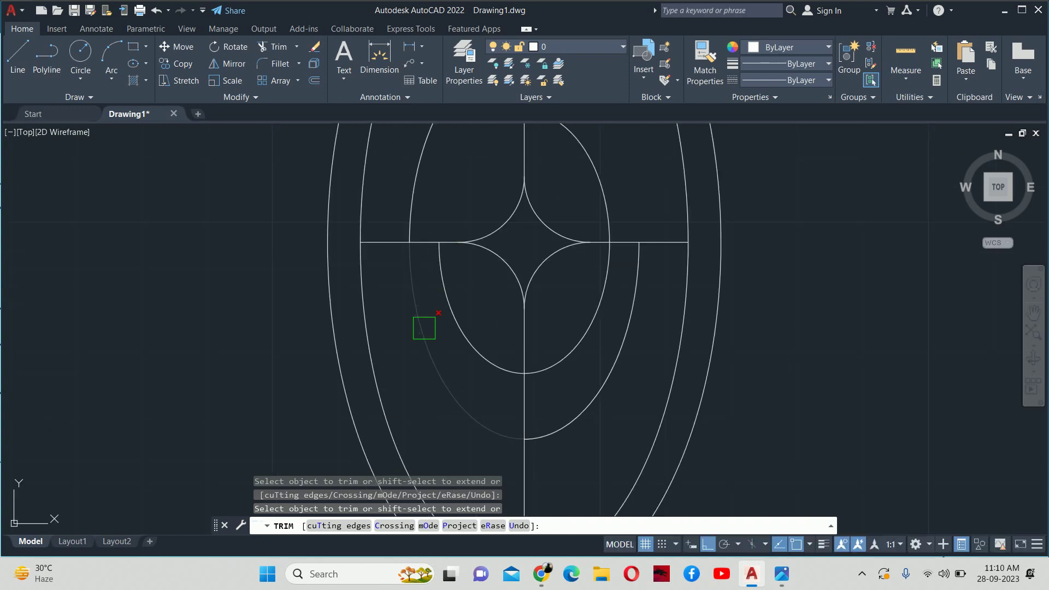
scroll(577, 334, "down", 6)
key("Escape")
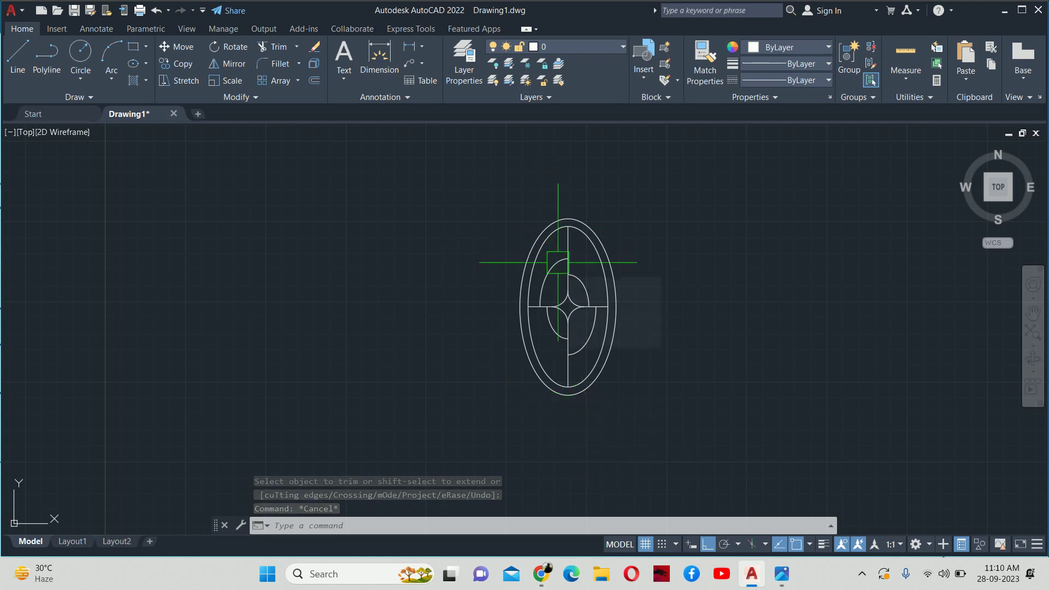
Step: Compare the oval window with the reference image, and examine the oval grill design and its grid in Civil WB 02.jpg
key("alt+Tab")
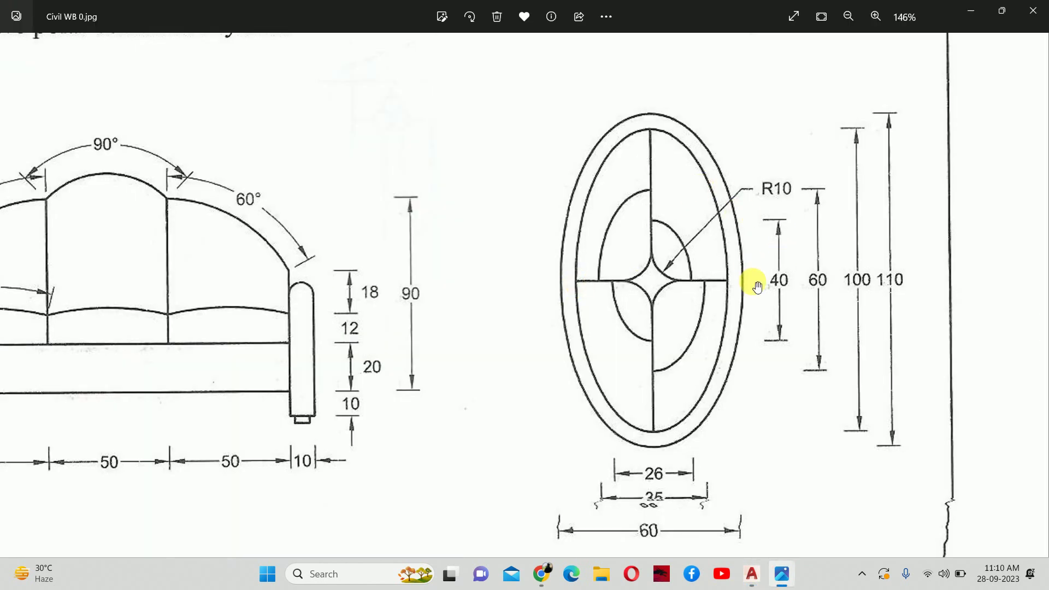
scroll(756, 286, "down", 1)
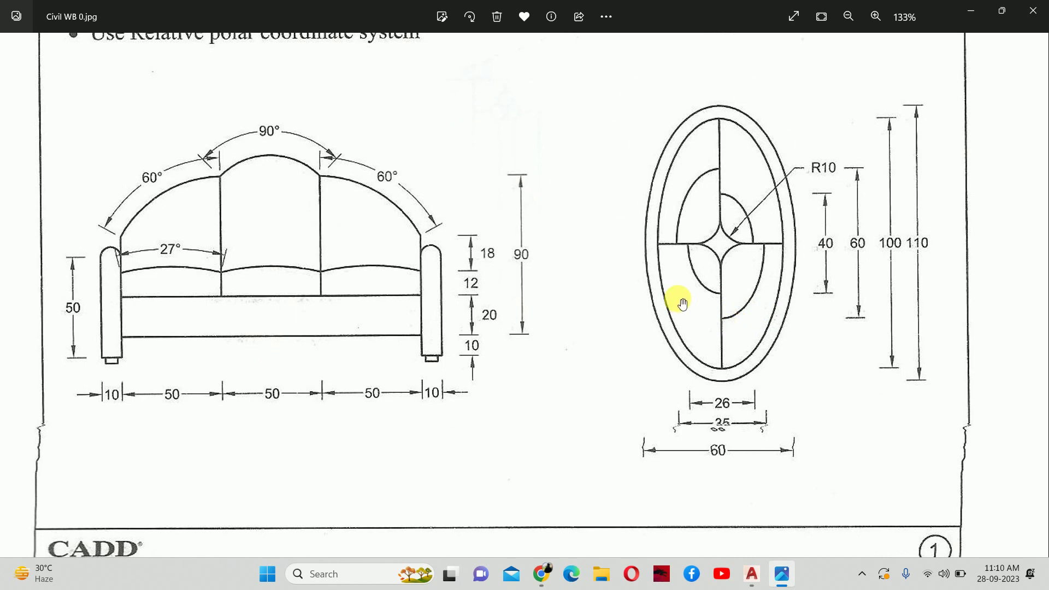
key("alt+Tab")
scroll(616, 253, "down", 3)
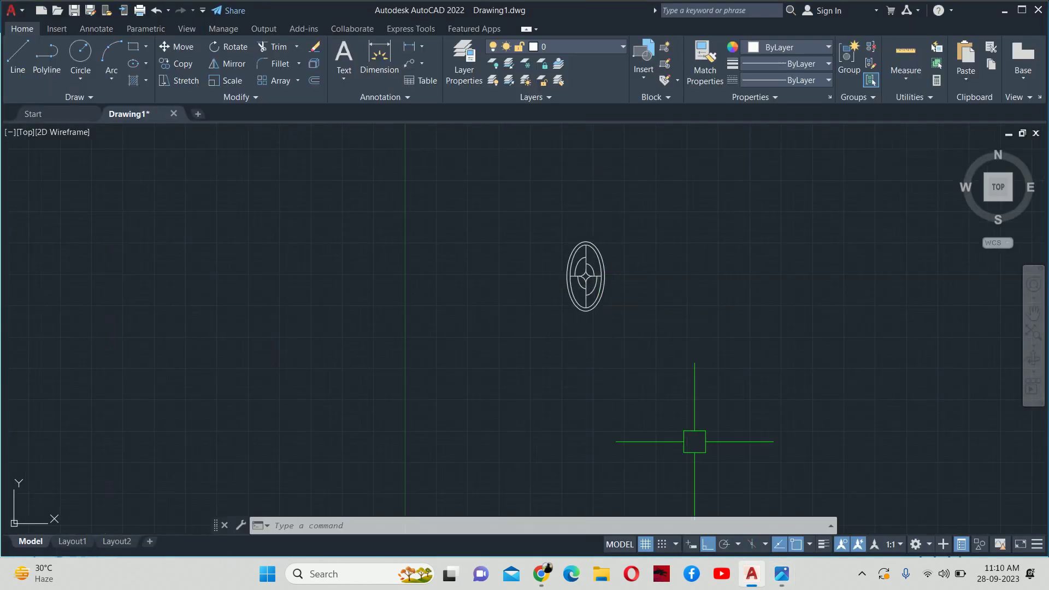
left_click(776, 570)
double_click(612, 228)
key("Right")
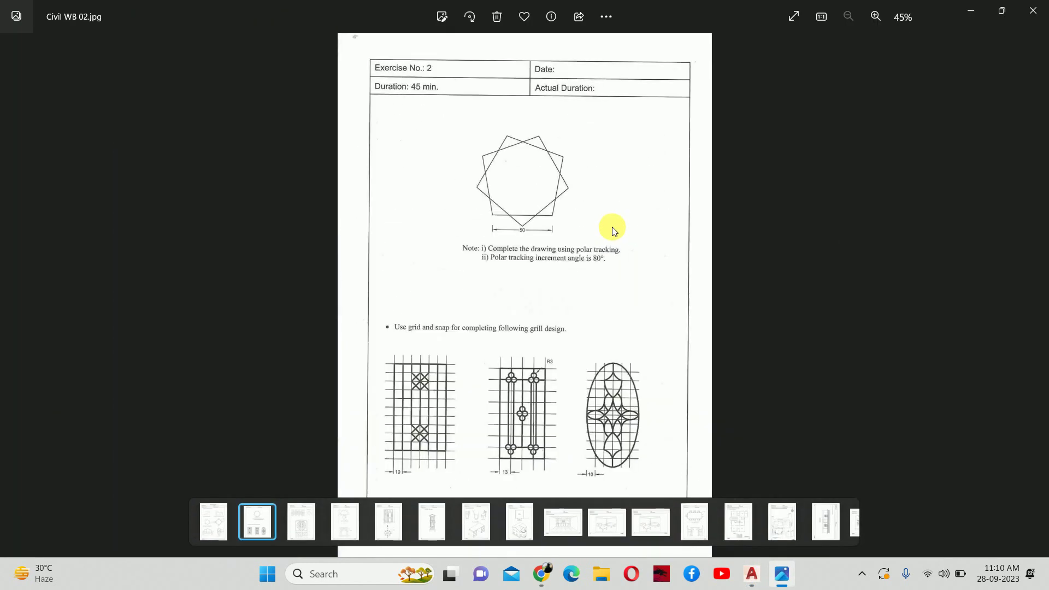
scroll(617, 445, "up", 6)
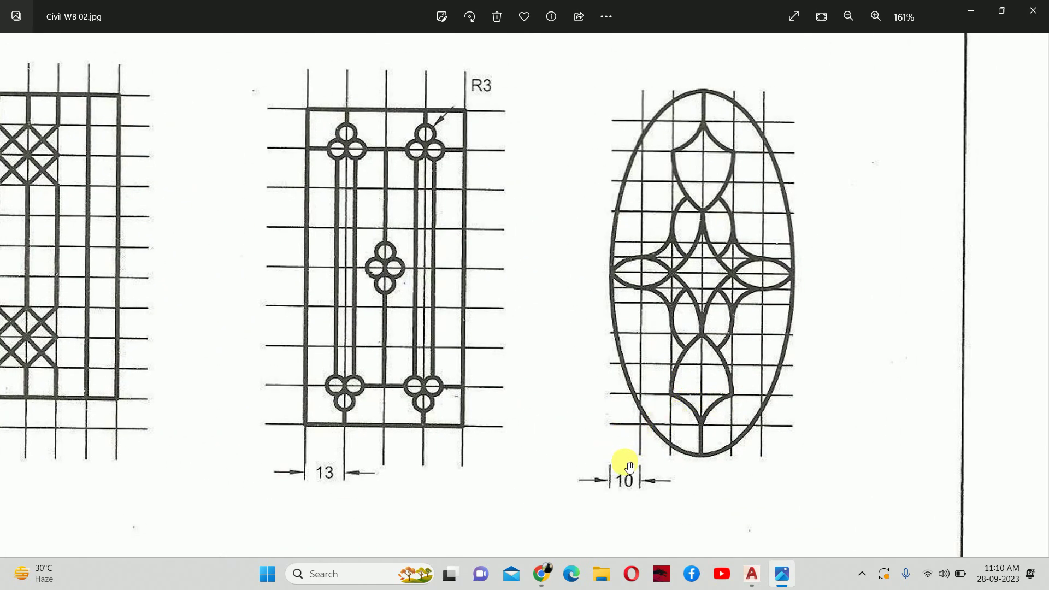
key("alt+Tab")
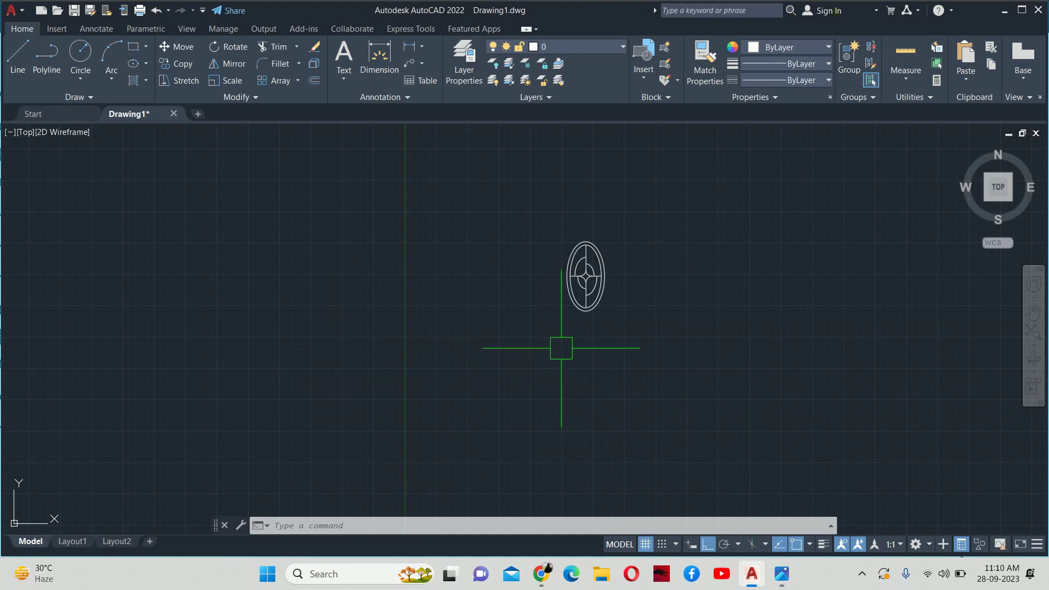
Step: Draw a horizontal line and an upward vertical line about 300 units long from one shared corner in the empty area beside the oval window
type("l")
key("Return")
left_click(450, 342)
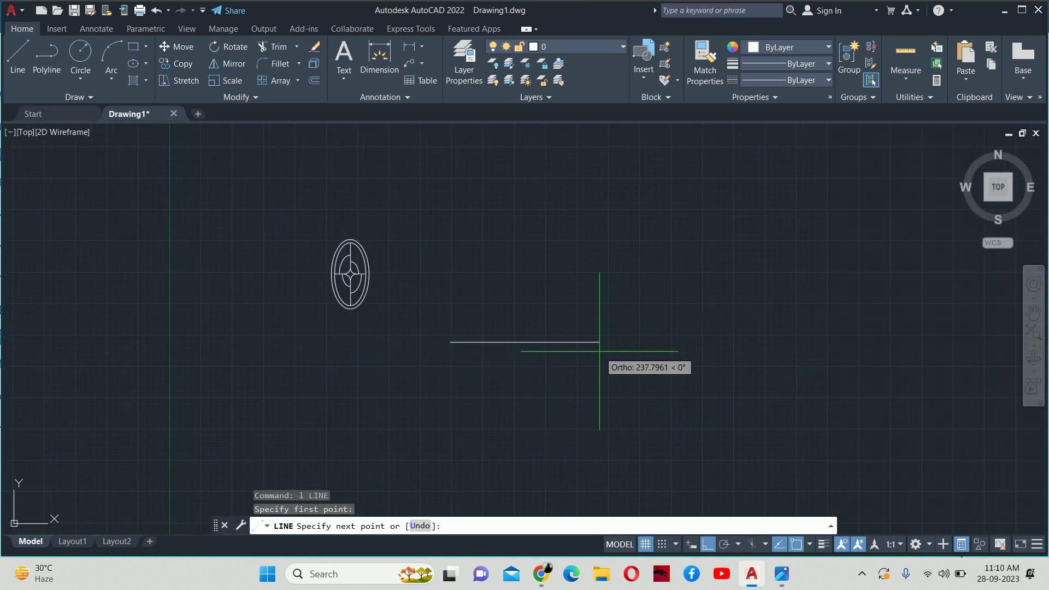
left_click(646, 367)
key("Escape")
key("Return")
left_click(450, 342)
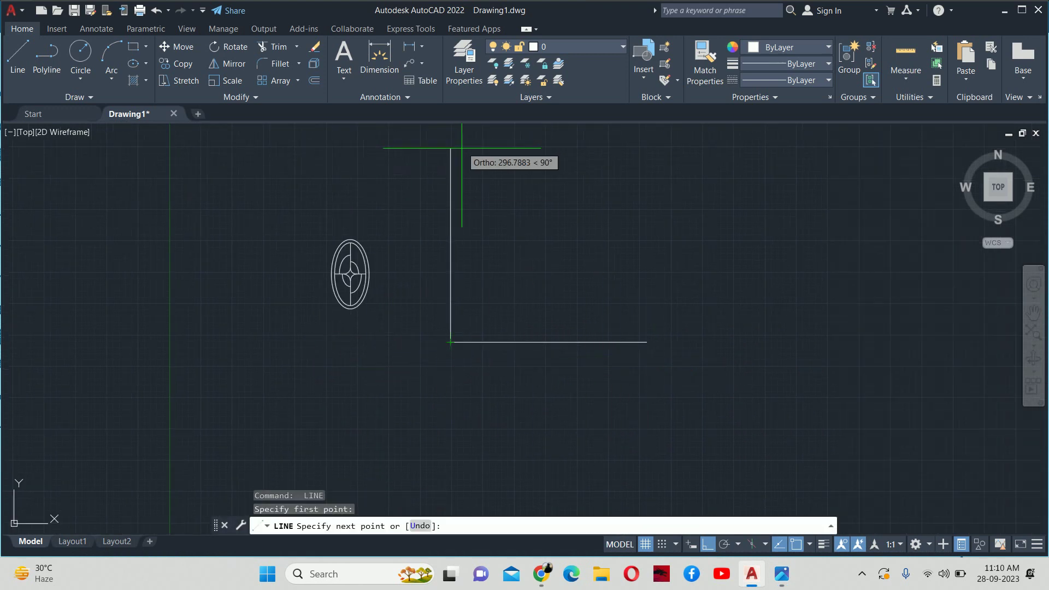
left_click(458, 145)
key("Escape")
Step: Offset the vertical line to the right at 10 unit spacing to create four more grid lines
type("o")
key("Return")
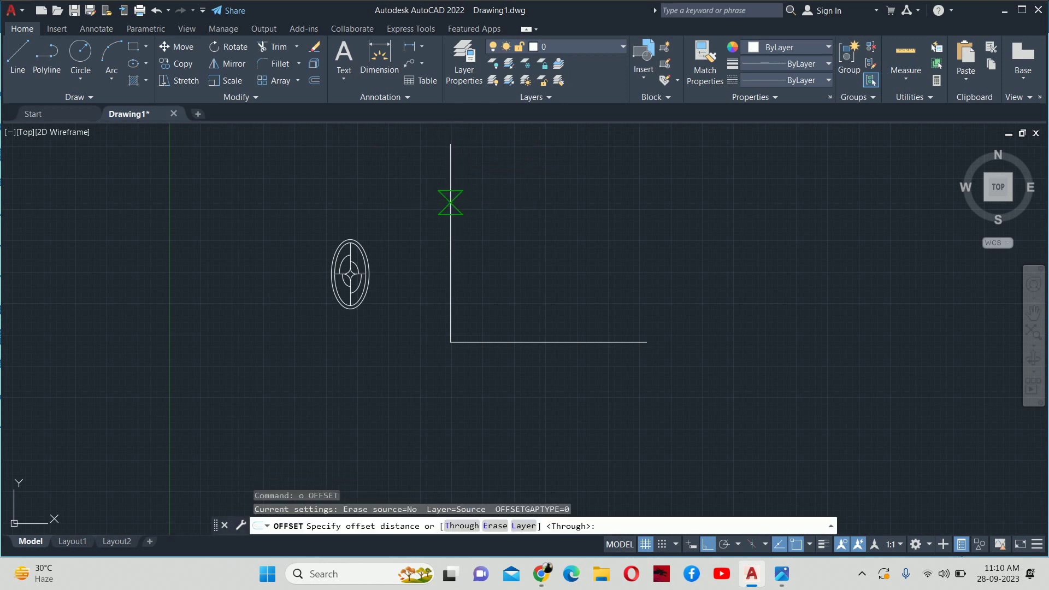
type("10")
key("Return")
left_click(449, 290)
left_click(494, 292)
scroll(466, 321, "up", 6)
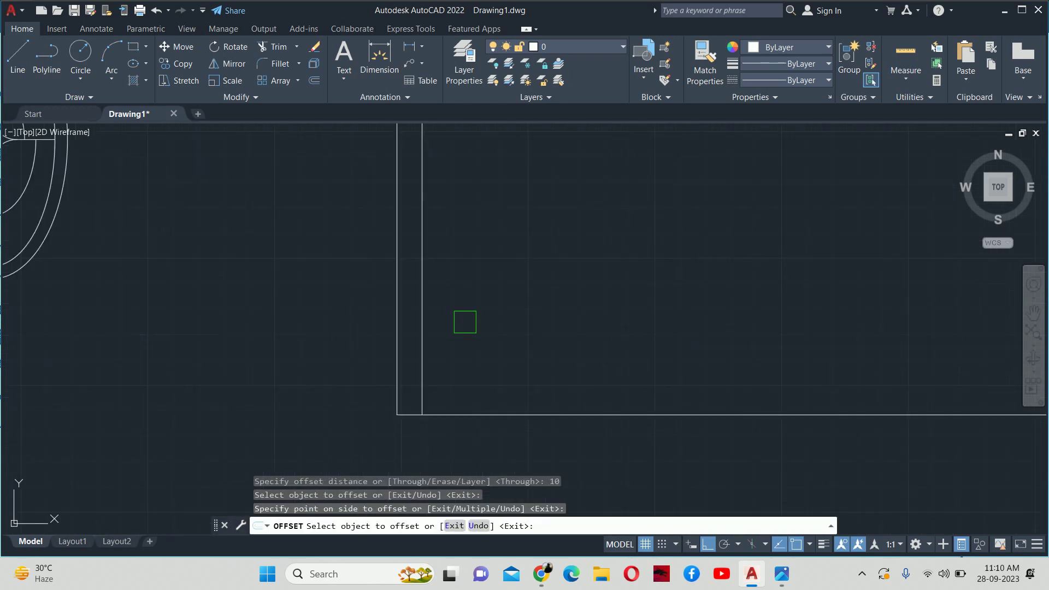
left_click(423, 324)
left_click(469, 339)
left_click(448, 340)
left_click(486, 348)
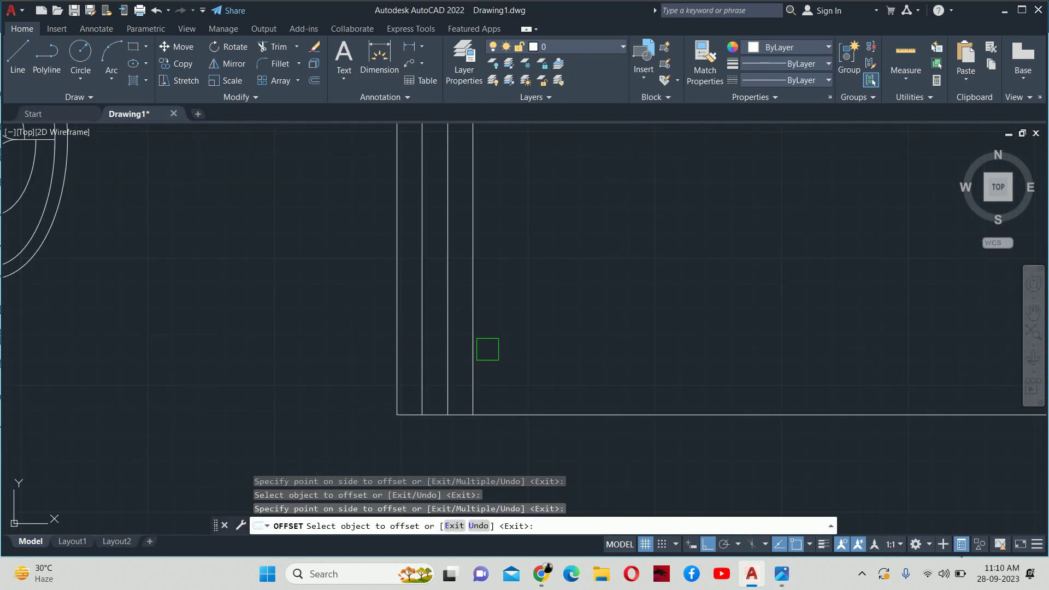
left_click(473, 349)
left_click(542, 352)
Step: Check the oval grill's grid width in the reference image and add two more vertical lines by 10 unit offsets to the right
key("alt+Tab")
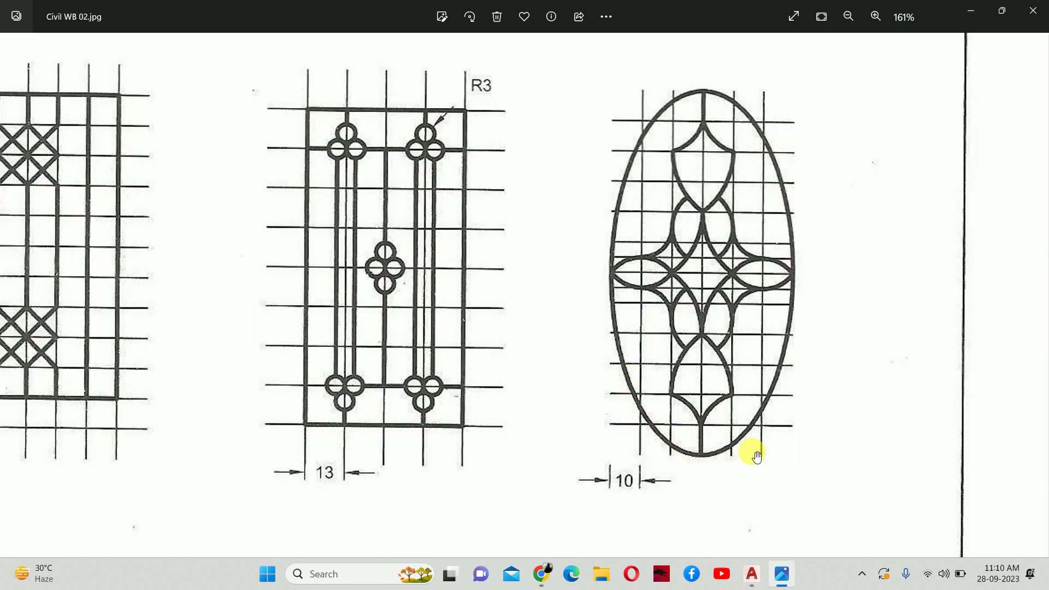
key("alt+Tab")
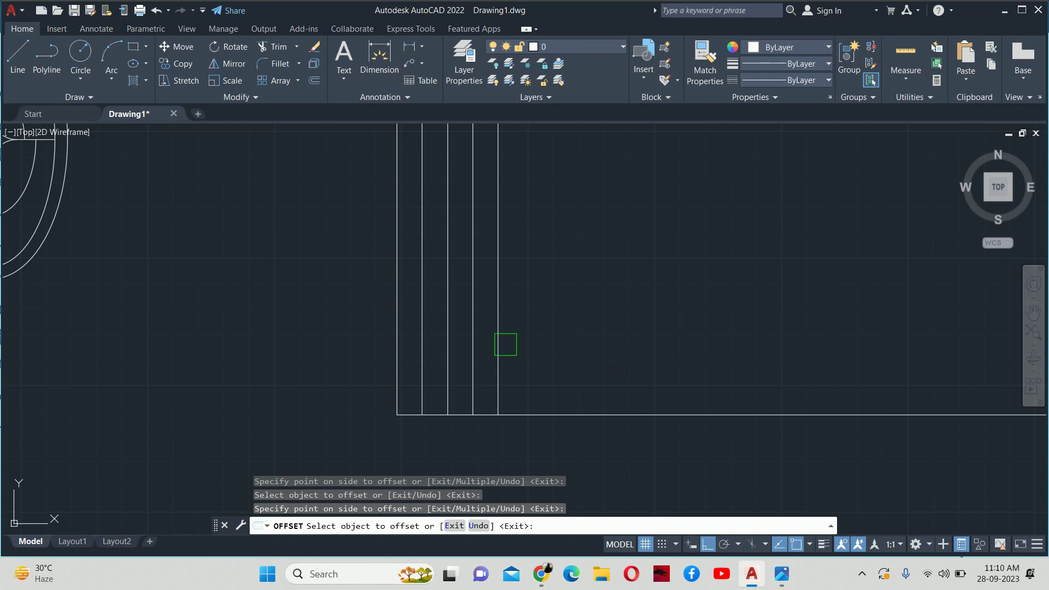
left_click(505, 344)
left_click(588, 366)
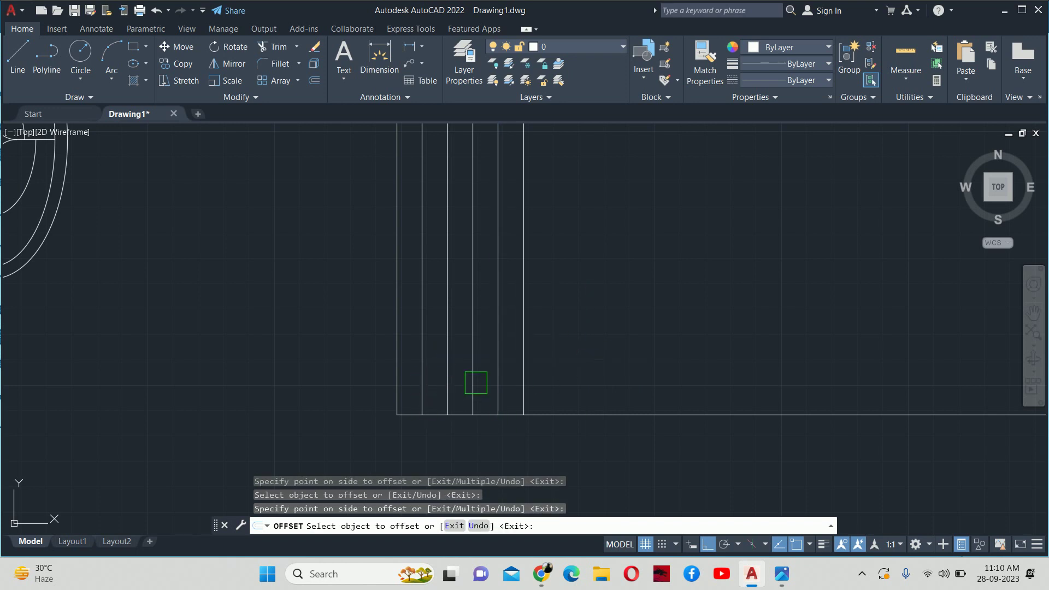
left_click(526, 374)
left_click(629, 390)
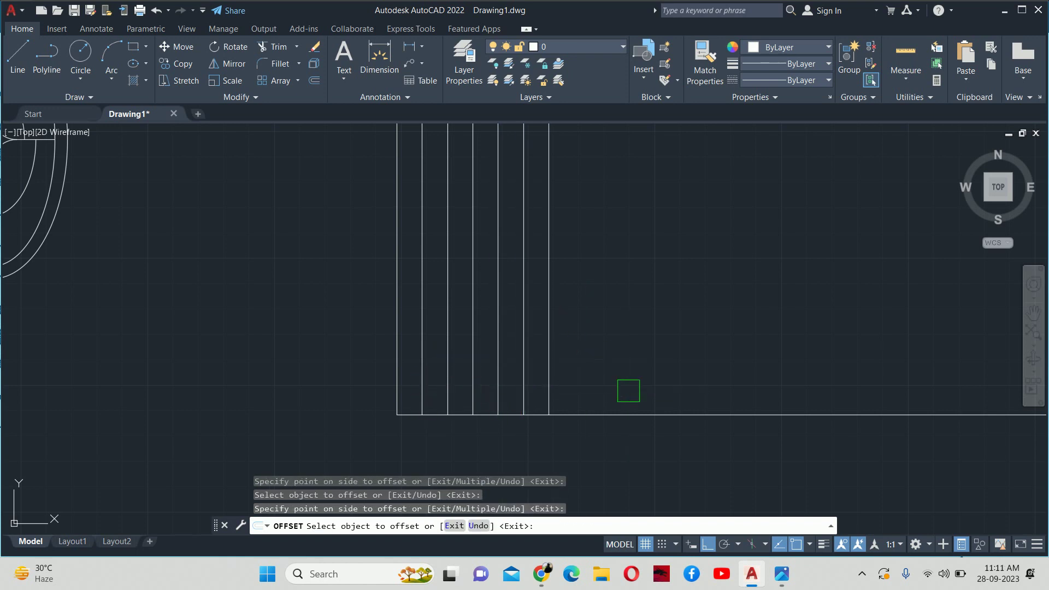
Step: Offset the horizontal base line upward six times in succession at 10 unit spacing
left_click(606, 415)
left_click(607, 377)
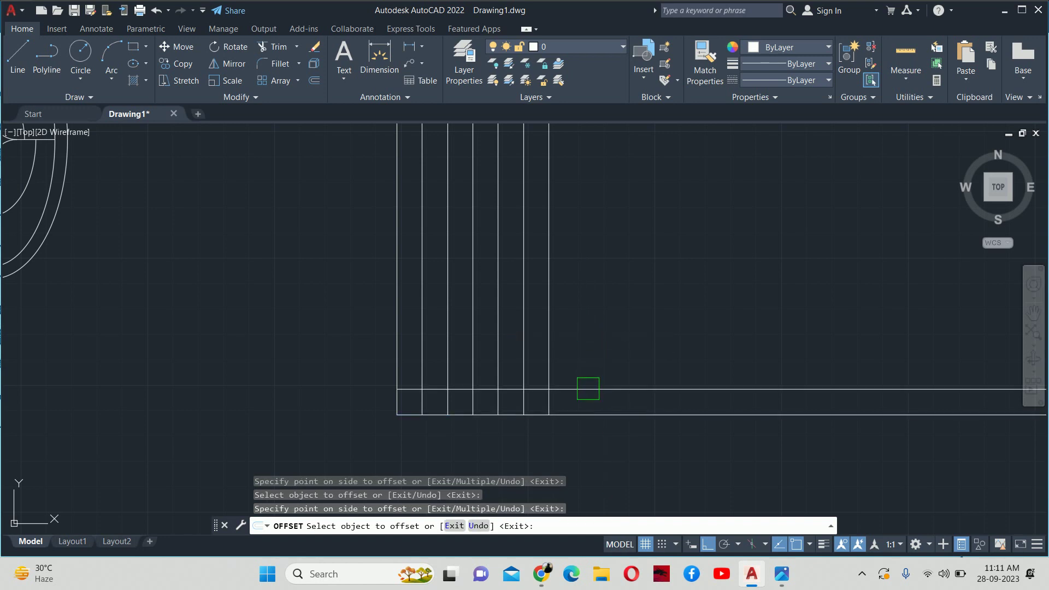
left_click(588, 389)
left_click(575, 352)
left_click(576, 364)
left_click(576, 321)
left_click(575, 338)
left_click(575, 303)
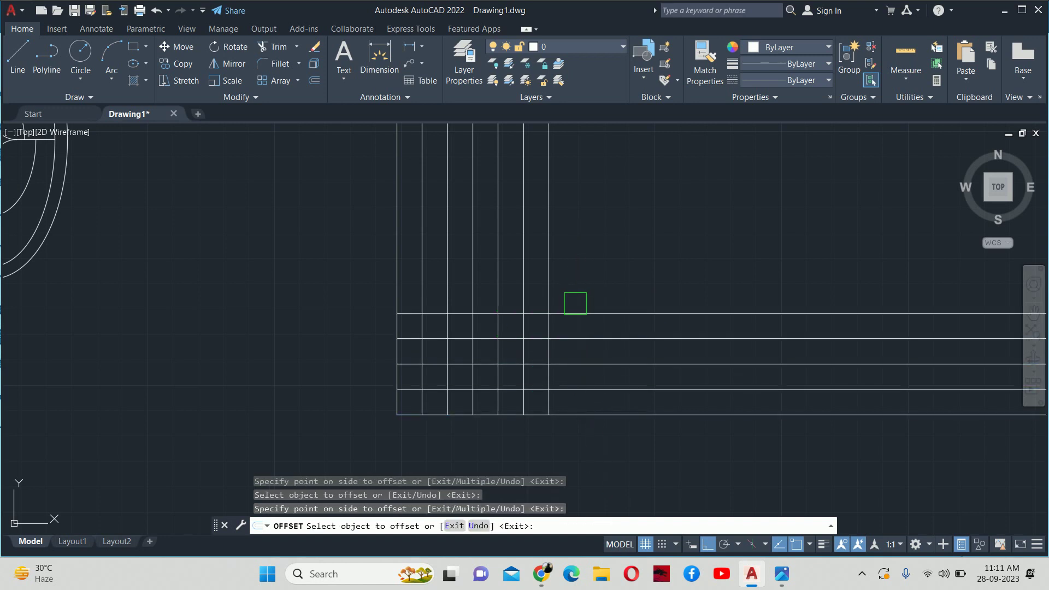
left_click(575, 320)
left_click(575, 295)
left_click(577, 288)
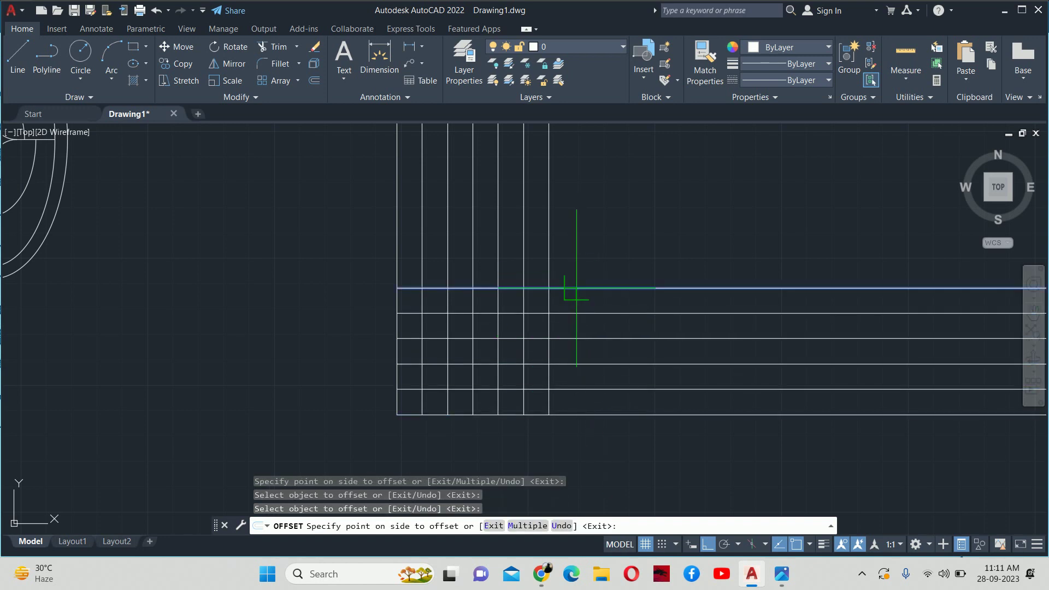
left_click(580, 273)
Step: Check the oval grill's rows in the reference image, then offset the topmost horizontal line upward seven times in succession at 10 unit spacing
scroll(575, 339, "down", 3)
key("alt+Tab")
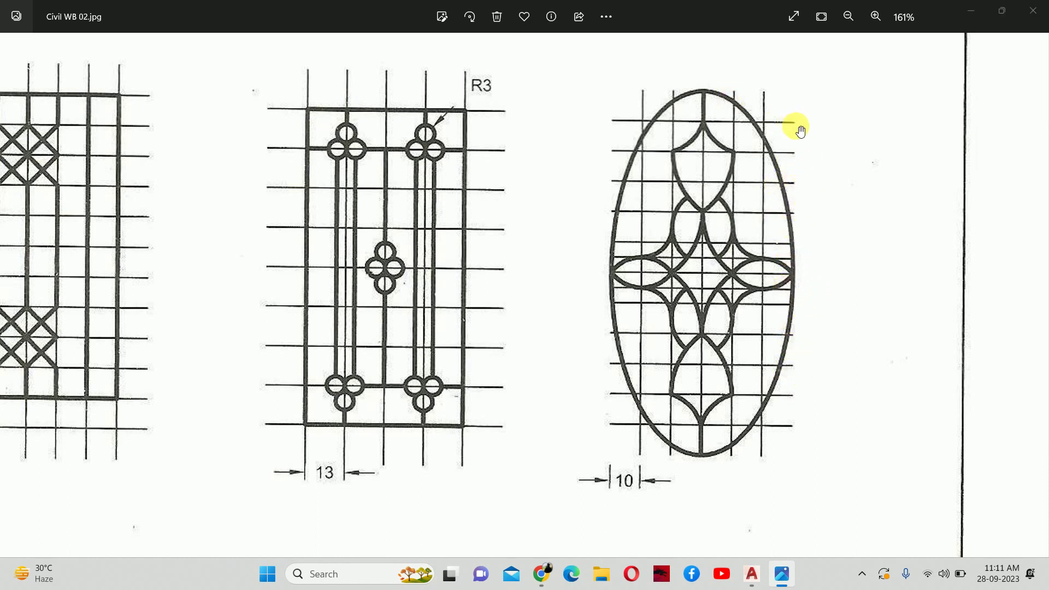
key("alt+Tab")
scroll(556, 405, "up", 4)
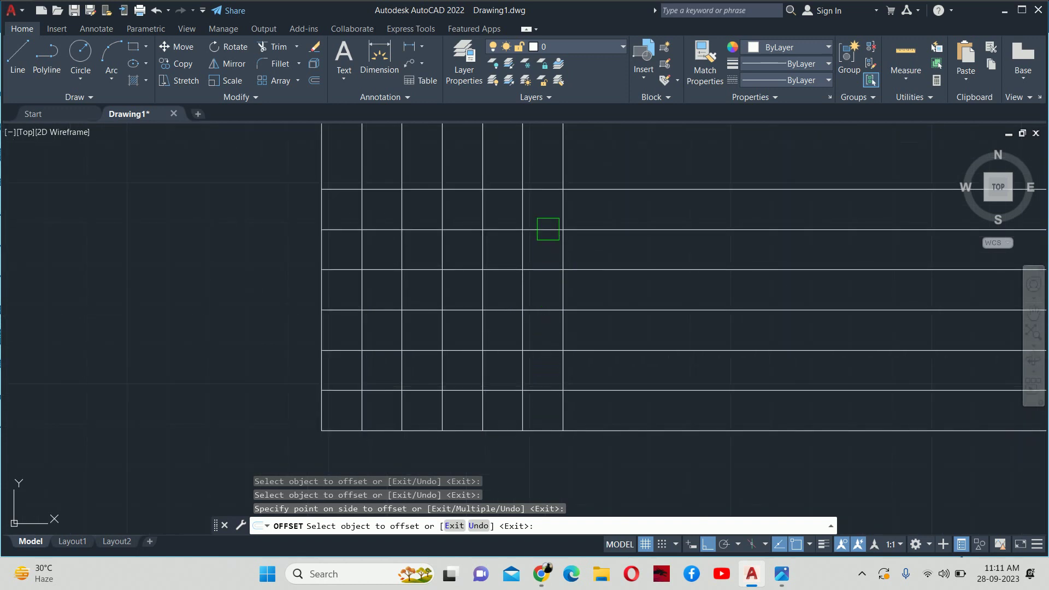
middle_click_drag(547, 229, 550, 341)
left_click(619, 301)
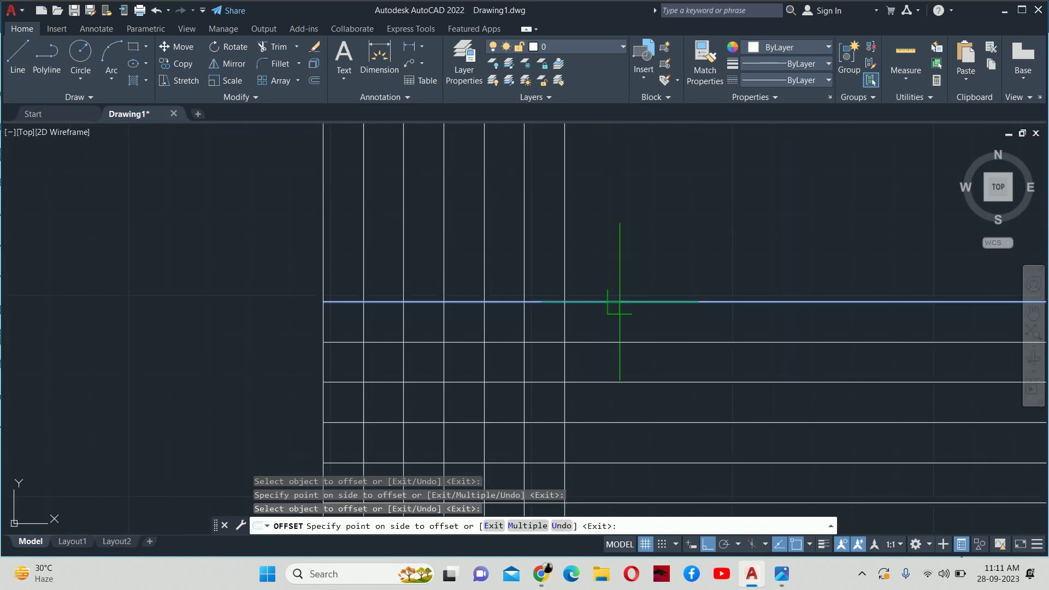
left_click(527, 526)
scroll(563, 454, "down", 4)
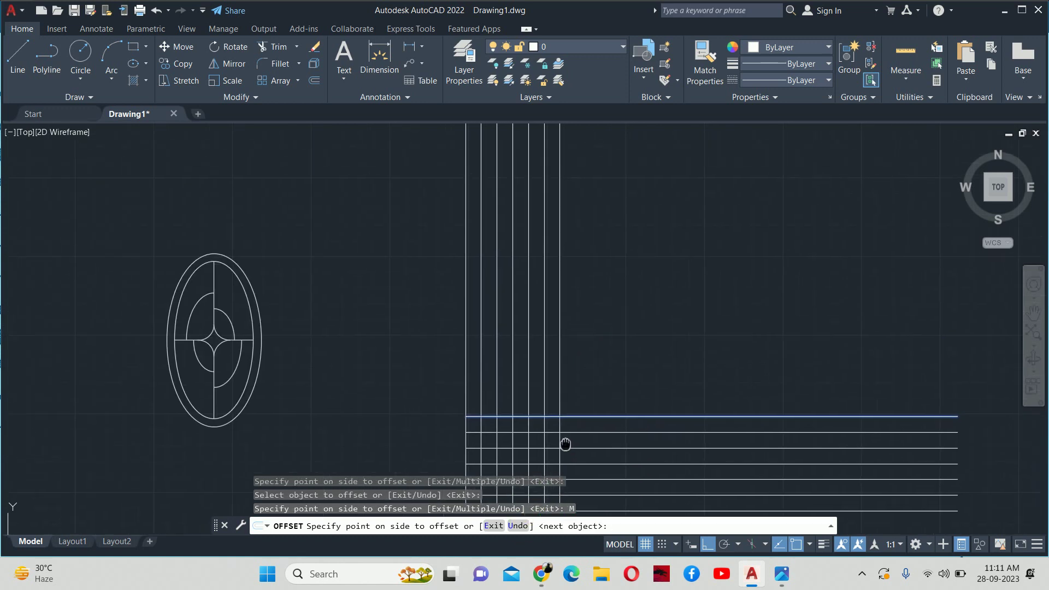
left_click(574, 415)
left_click(599, 377)
left_click(593, 285)
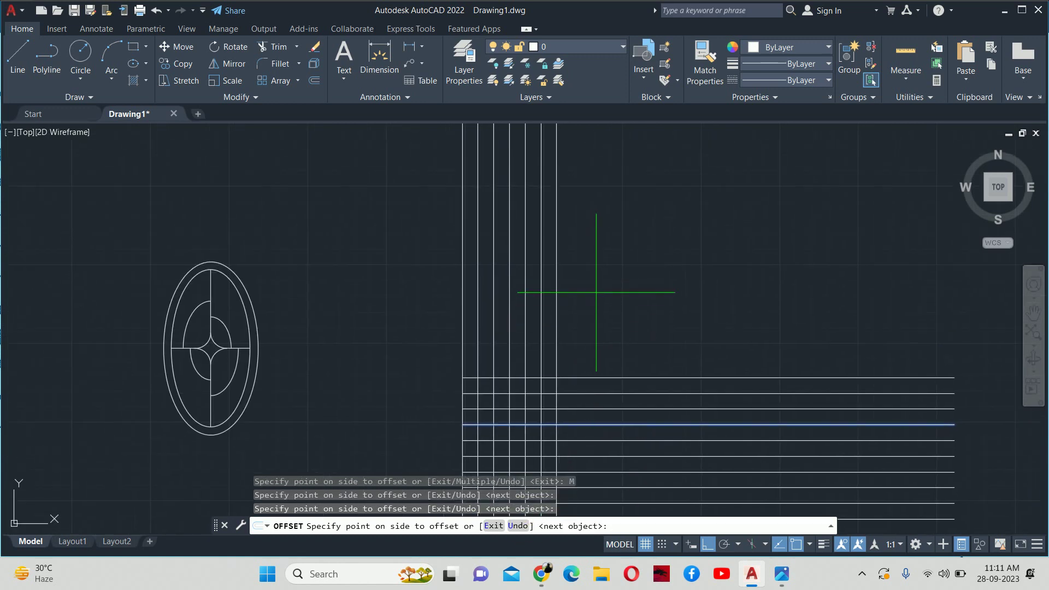
left_click(594, 295)
left_click(595, 288)
left_click(594, 292)
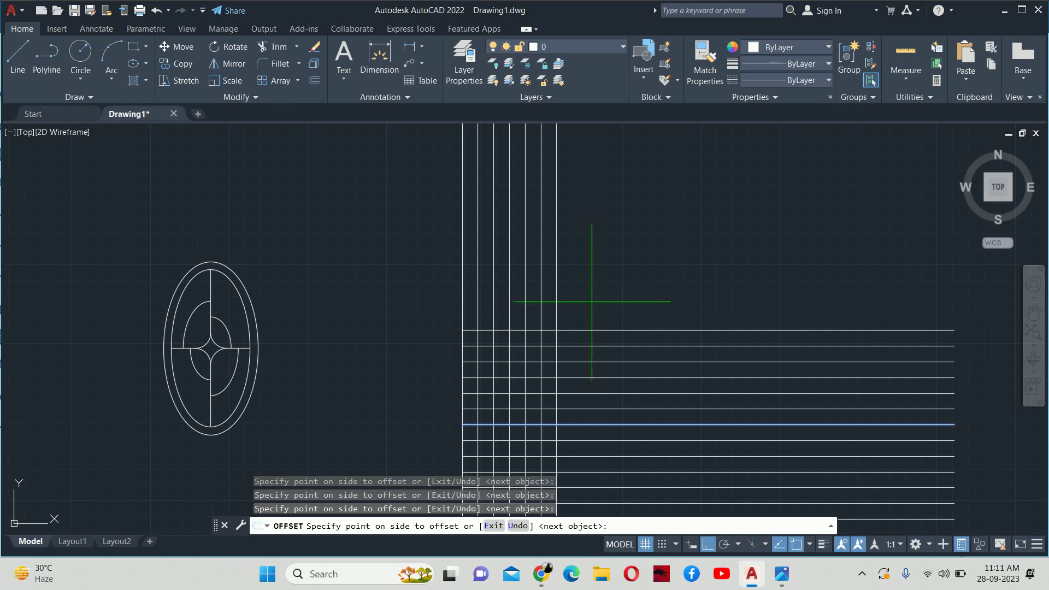
left_click(594, 289)
left_click(593, 282)
key("Escape")
key("Escape")
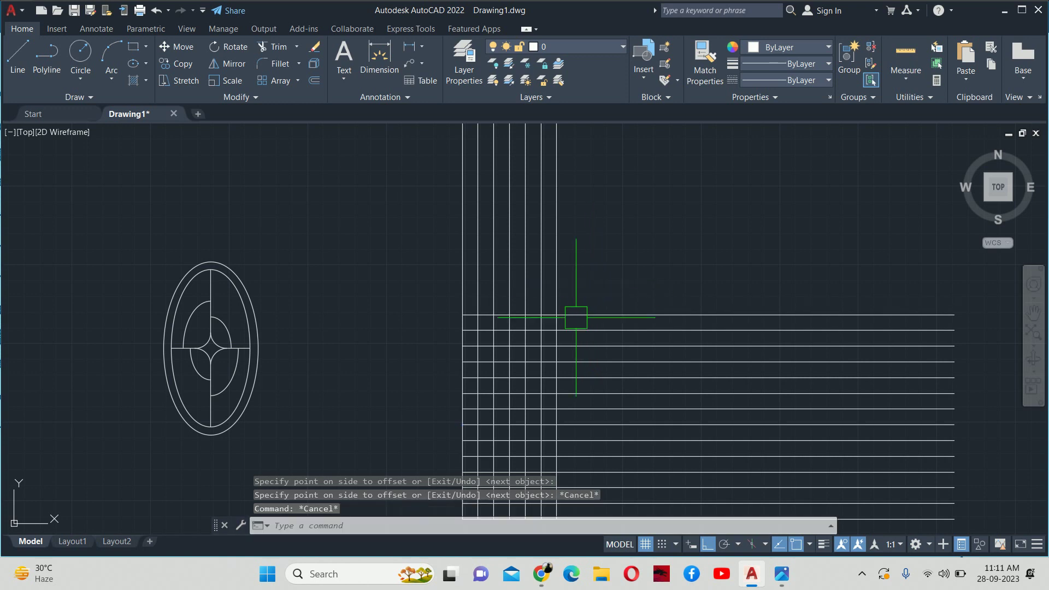
Step: Trim off all vertical and horizontal line ends that extend beyond the grid, using a fence across them
scroll(569, 327, "down", 3)
type("tr")
key("Return")
left_click(473, 197)
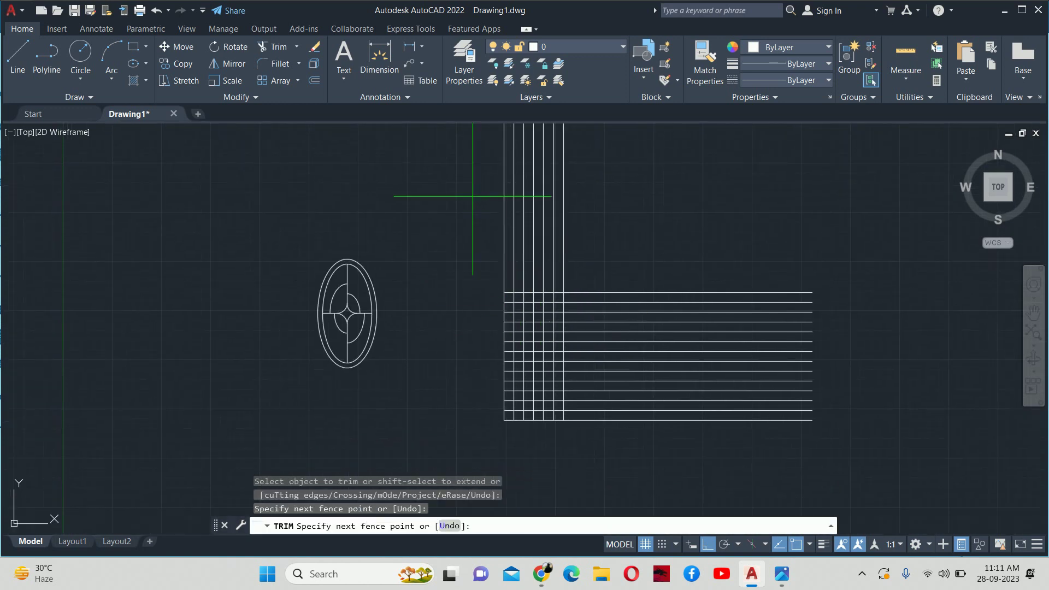
left_click(789, 434)
key("Return")
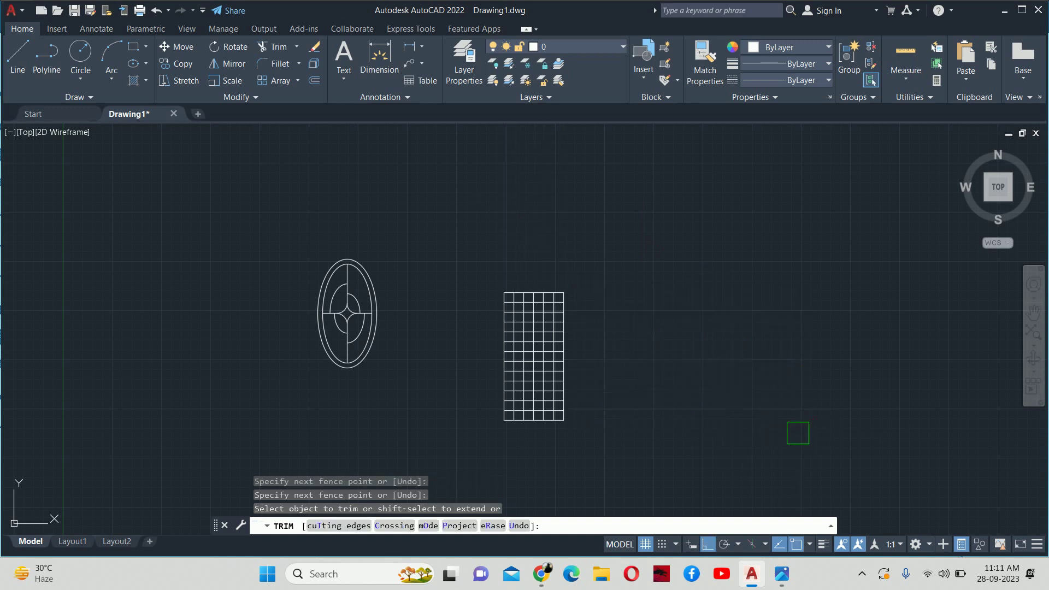
key("Escape")
key("Escape")
Step: Measure the grid's full height with a temporary linear dimension on its outer vertical line, without placing it
type("dli")
key("Return")
scroll(553, 303, "up", 5)
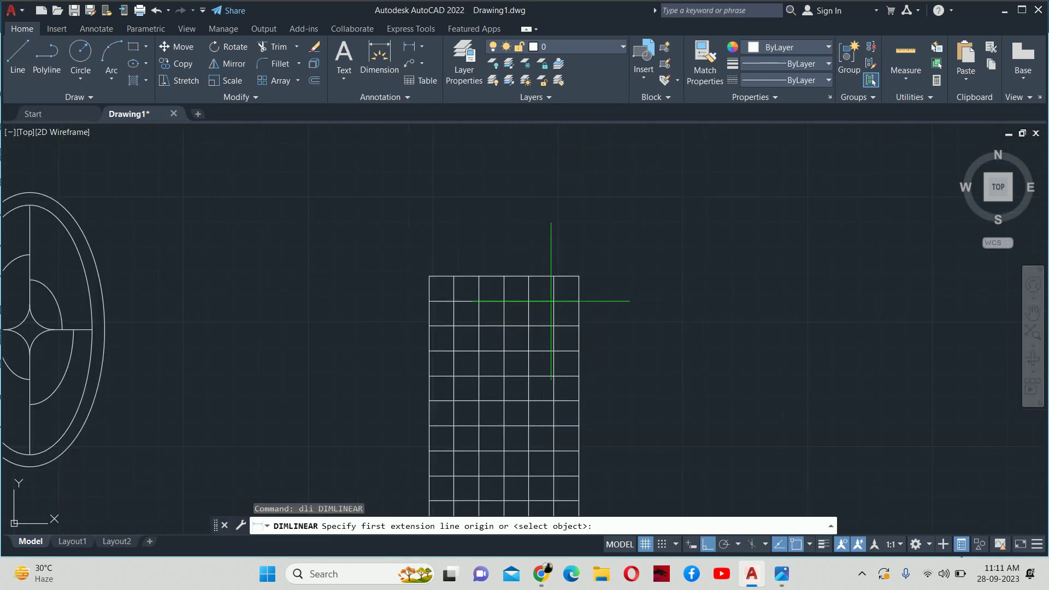
key("Return")
left_click(596, 281)
scroll(637, 381, "down", 4)
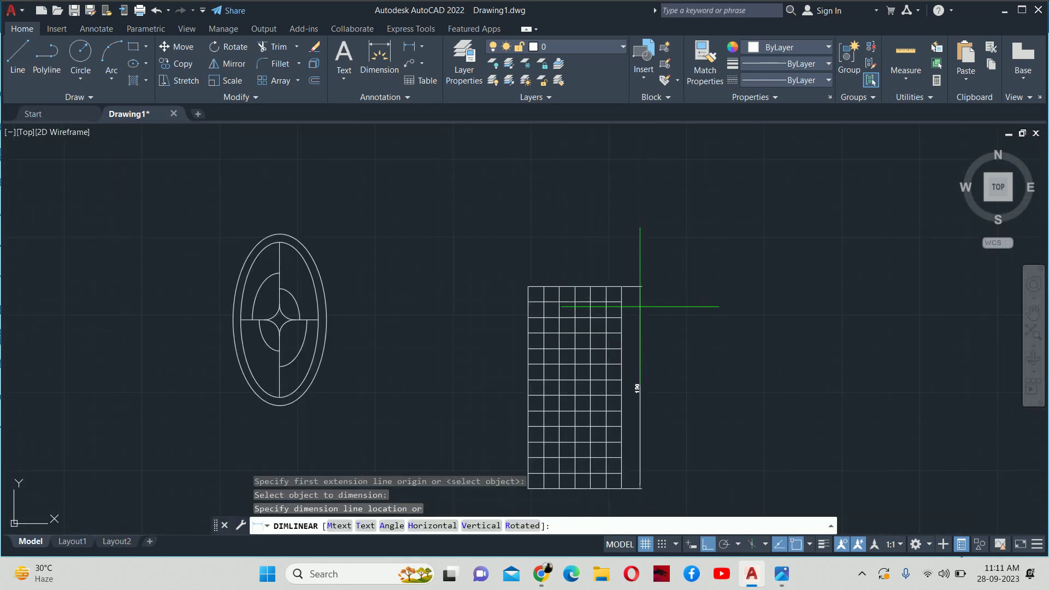
scroll(639, 351, "up", 6)
scroll(637, 344, "down", 1)
key("Escape")
key("Escape")
Step: Trim away the grid's uppermost row with a fence, including its leftover top line
scroll(576, 206, "up", 5)
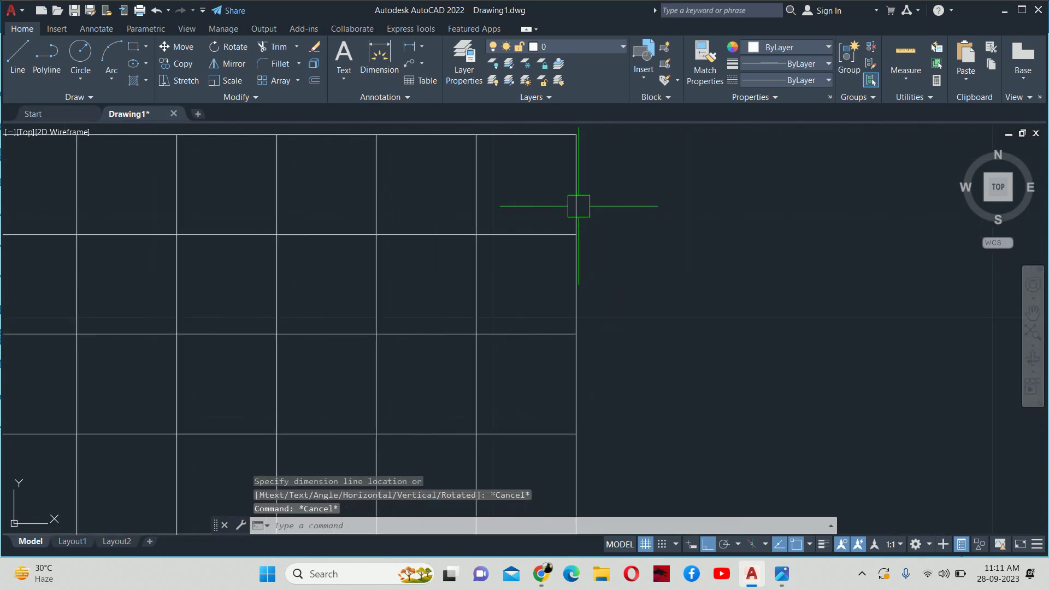
type("tr")
key("Return")
left_click(691, 259)
scroll(454, 275, "down", 5)
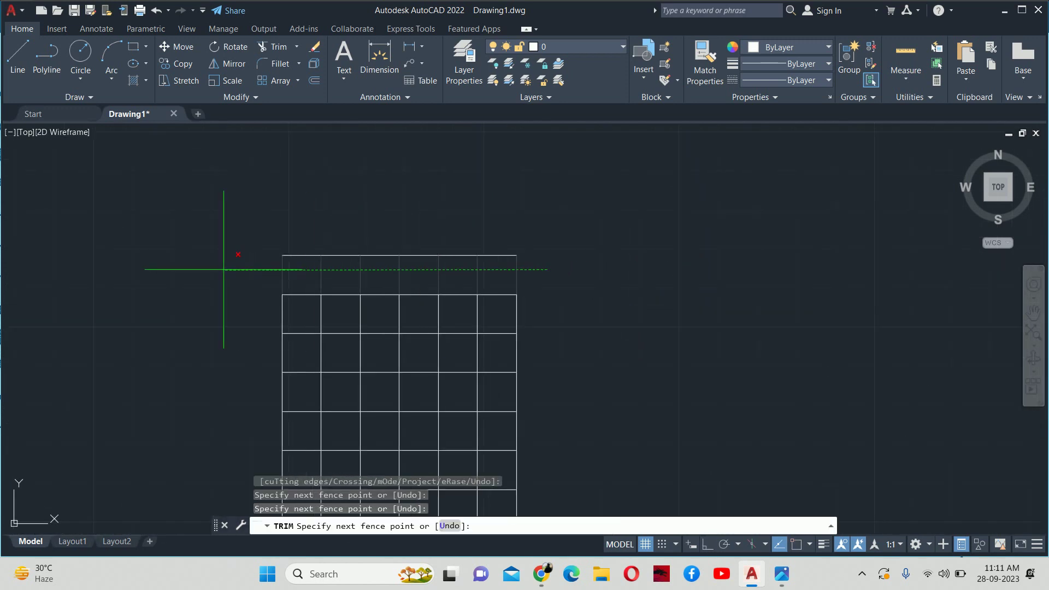
left_click(222, 269)
left_click(341, 243)
key("Return")
key("Escape")
key("Escape")
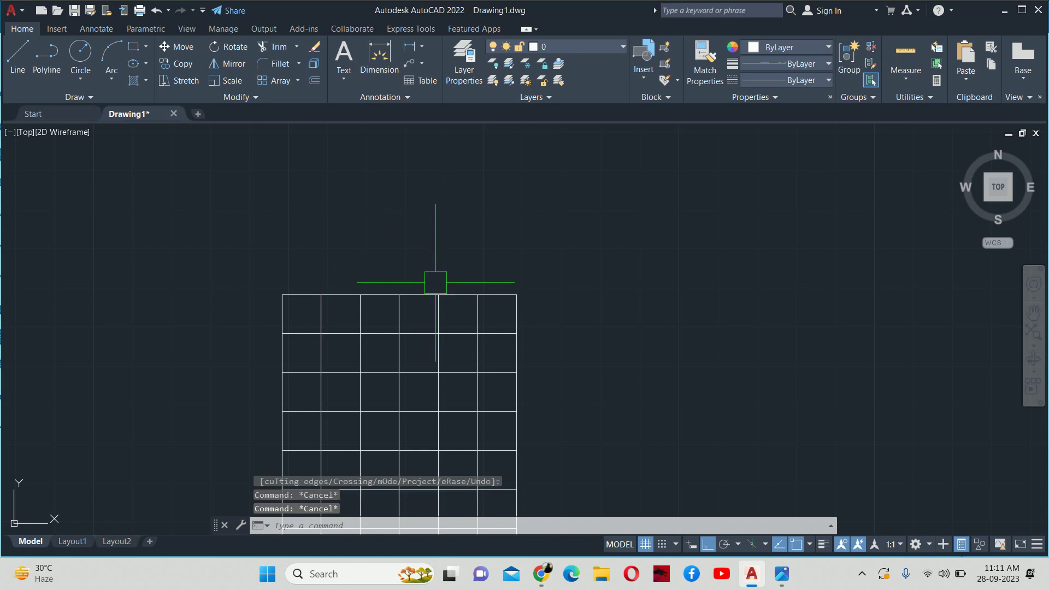
Step: Measure the trimmed grid's width and height with temporary linear dimensions, without placing them
type("dli")
key("Return")
key("Return")
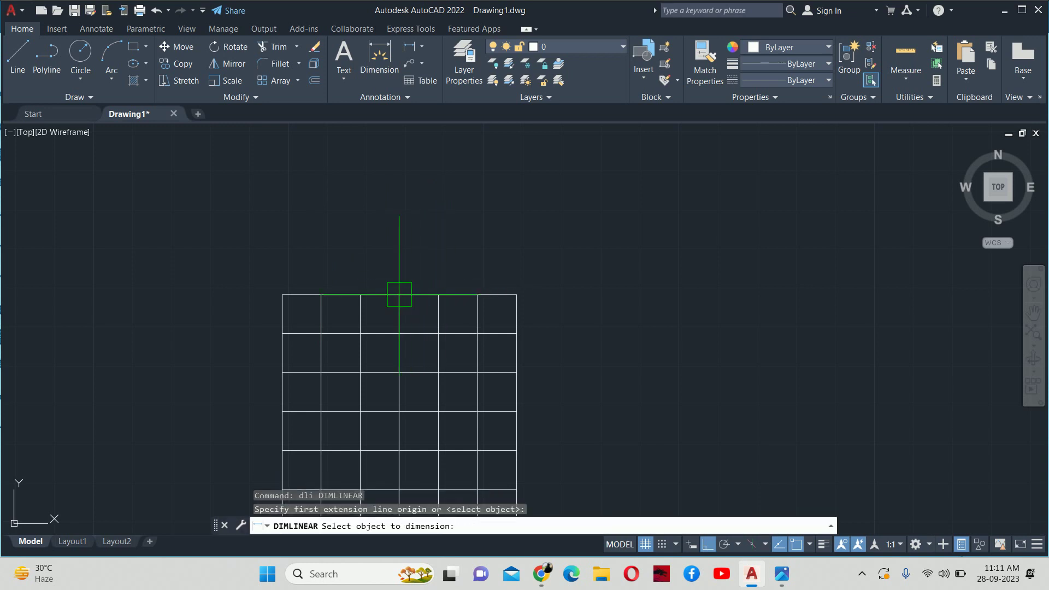
scroll(423, 293, "up", 4)
left_click(423, 294)
key("Escape")
scroll(422, 263, "down", 4)
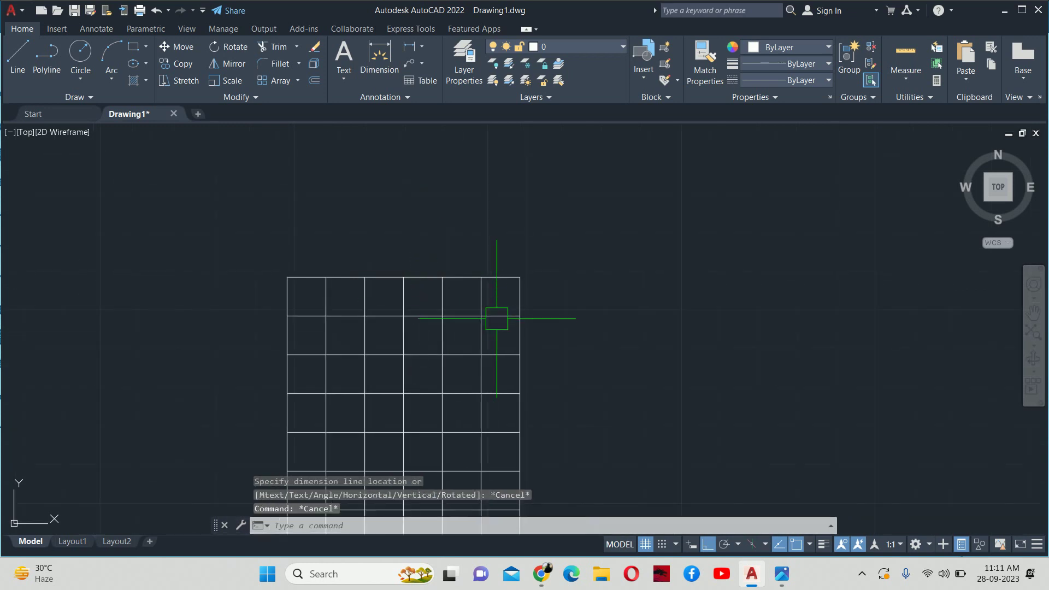
scroll(524, 320, "up", 6)
key("Return")
left_click(570, 261)
scroll(626, 283, "down", 8)
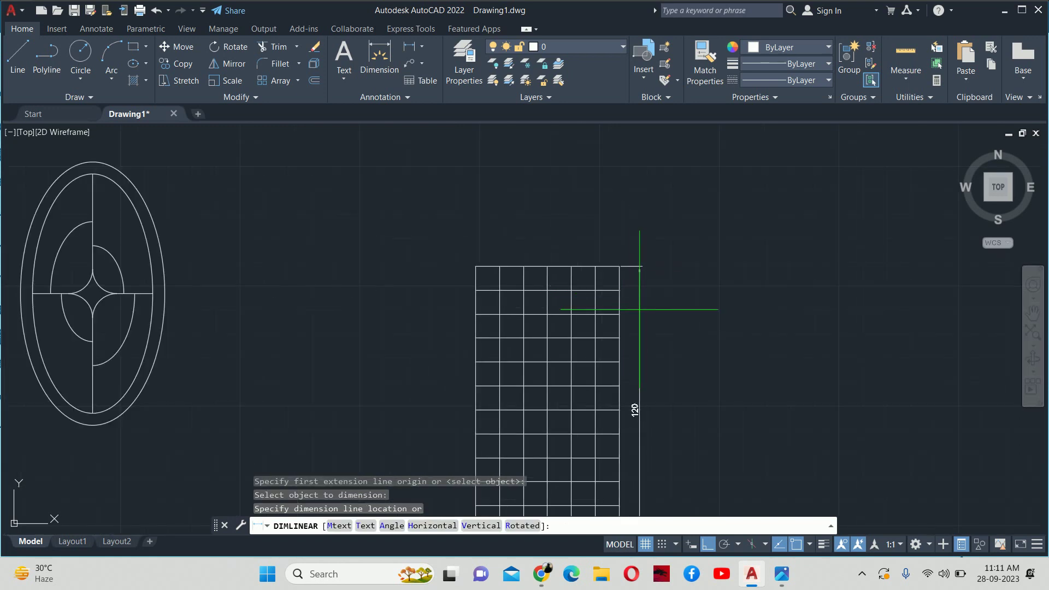
key("Escape")
middle_click_drag(442, 332, 433, 260)
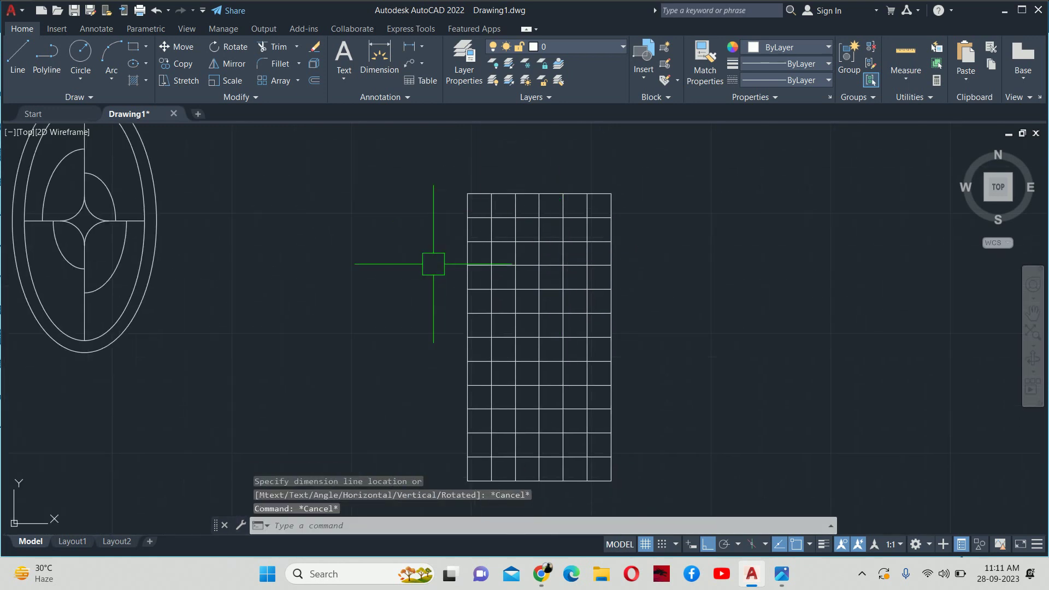
Step: Draw an ellipse filling the grid, with its long axis from top centre to bottom centre and its short axis reaching the side edge
type("el")
key("Return")
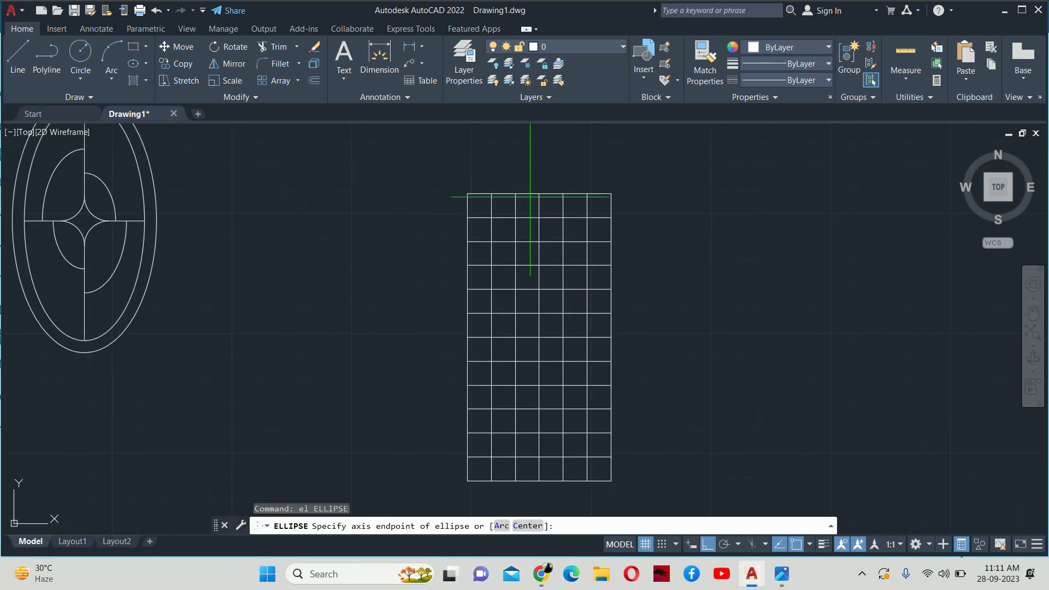
left_click(540, 194)
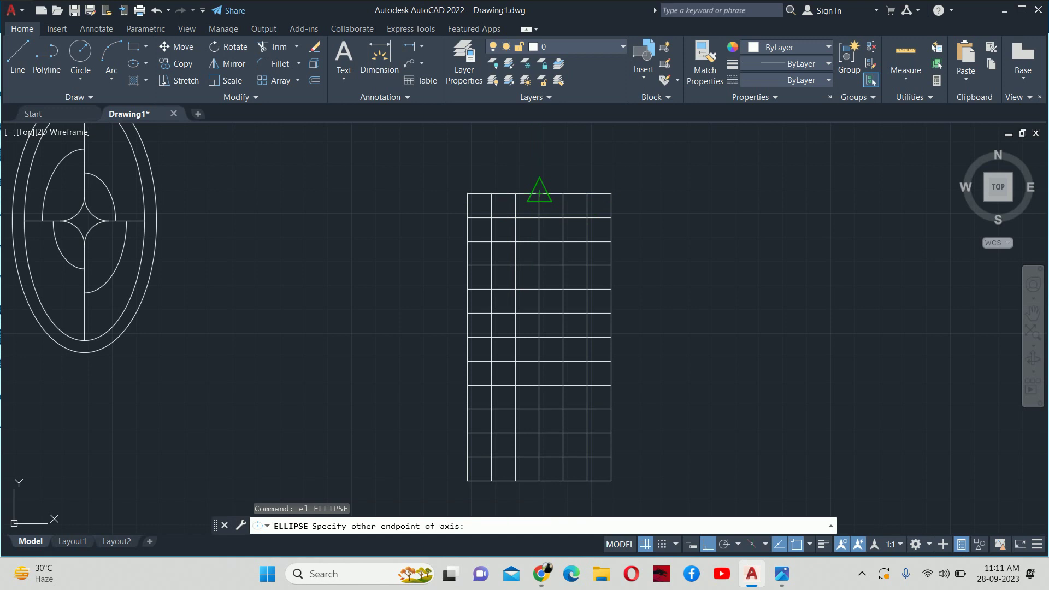
left_click(539, 480)
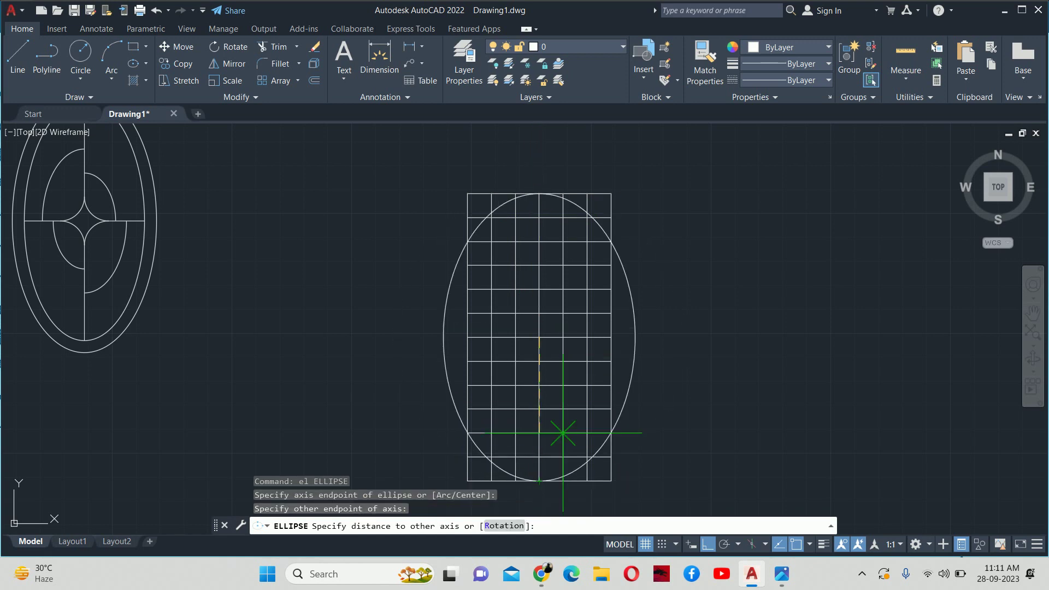
left_click(611, 337)
key("Escape")
key("Escape")
Step: Following the reference image, draw a start-end-direction arc from the centre line one row below the top to one cell left and down, starting vertically downward
key("alt+Tab")
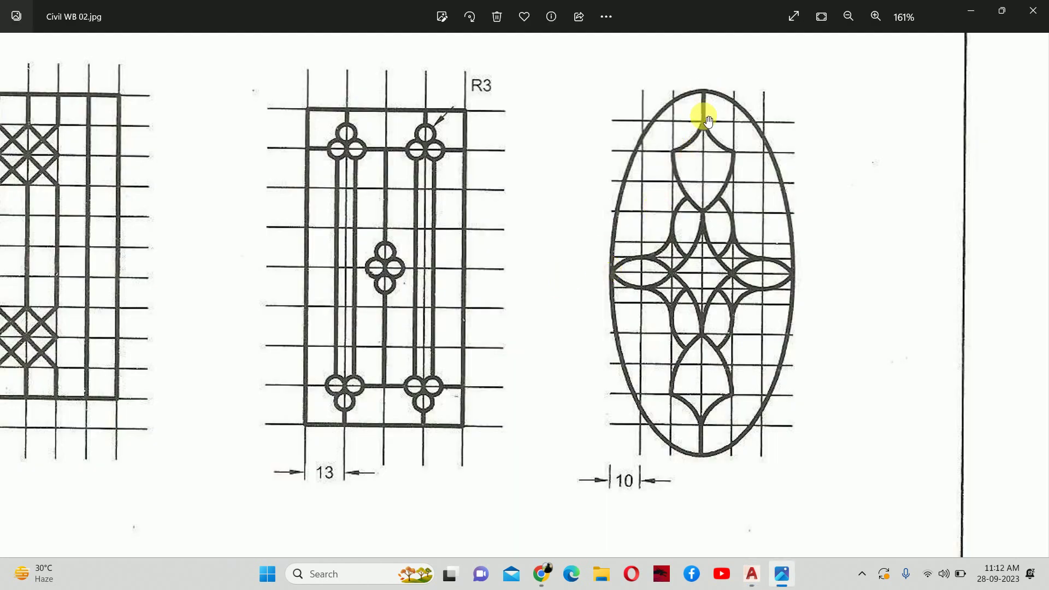
scroll(701, 124, "up", 5)
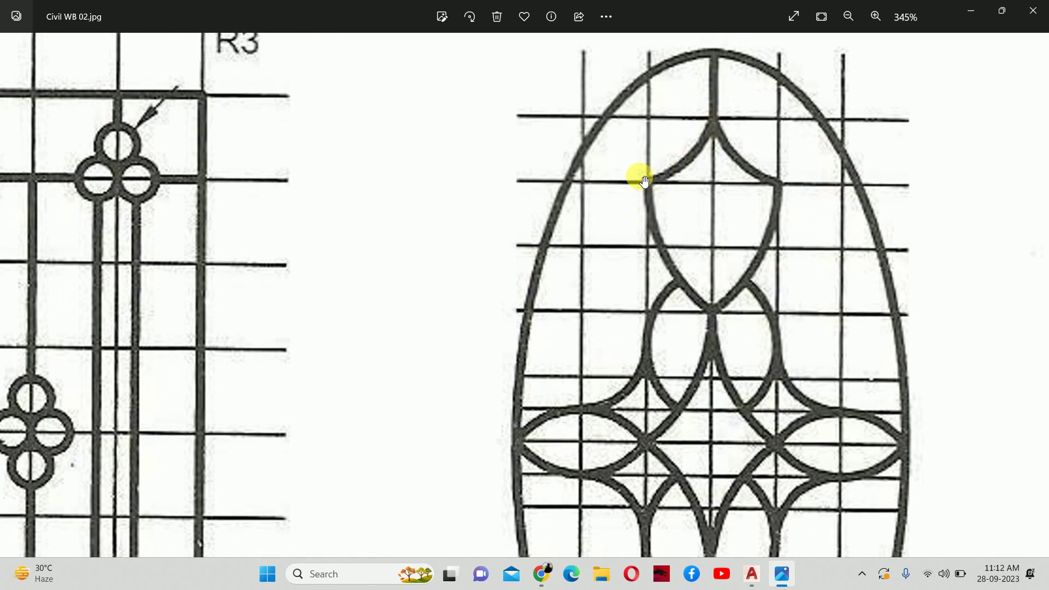
key("alt+Tab")
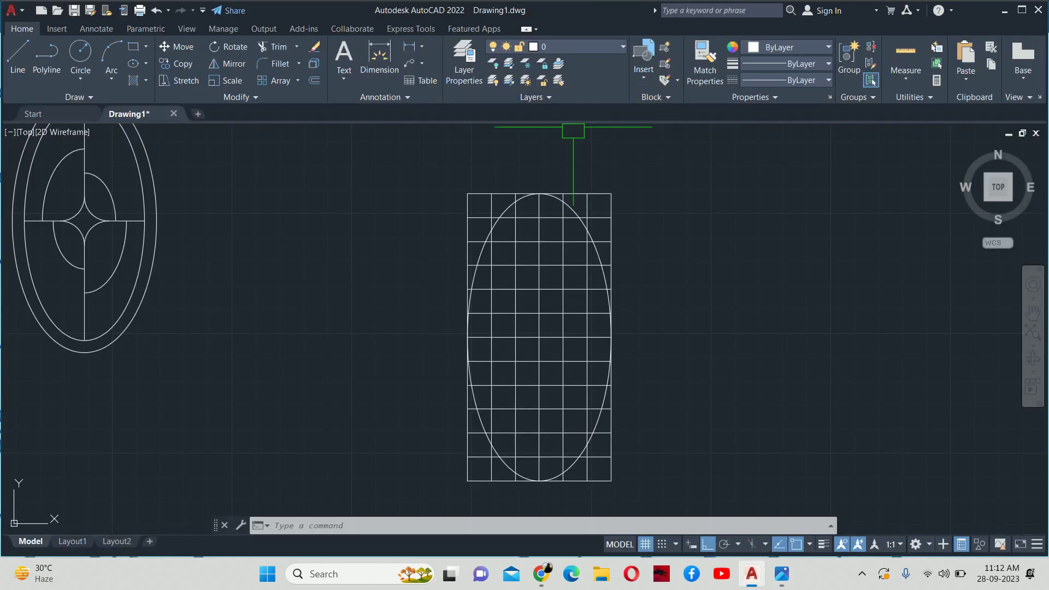
scroll(529, 197, "up", 6)
middle_click_drag(503, 281, 509, 185)
type("a")
key("Return")
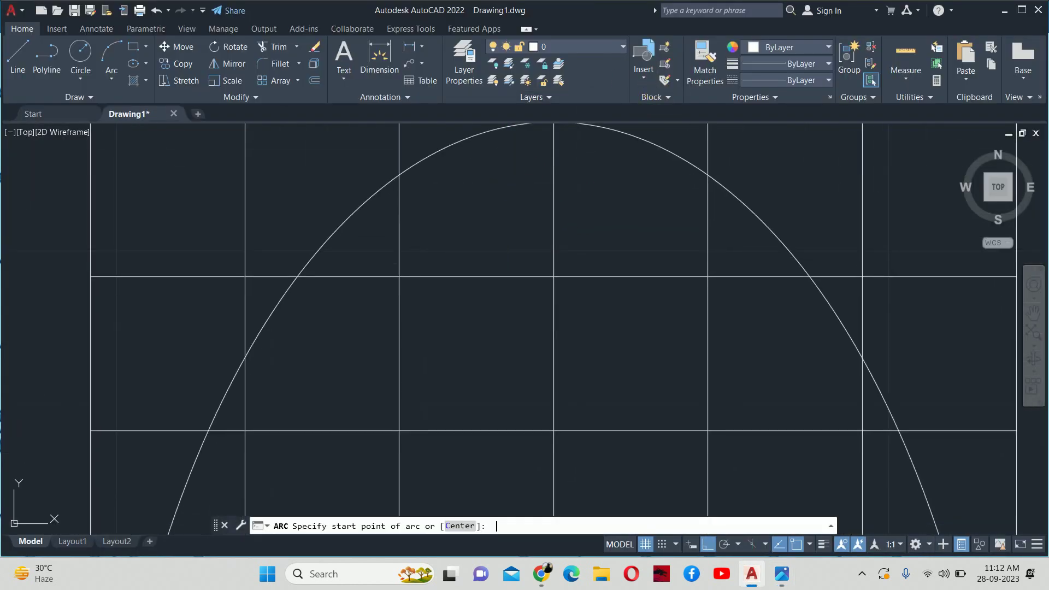
left_click(553, 276)
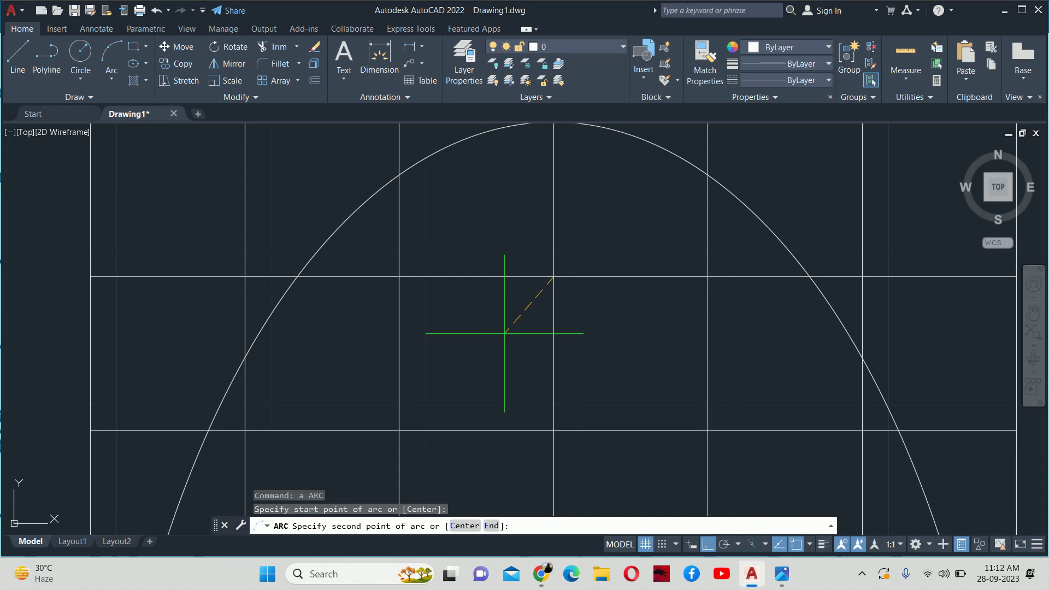
type("e")
key("Return")
left_click(399, 431)
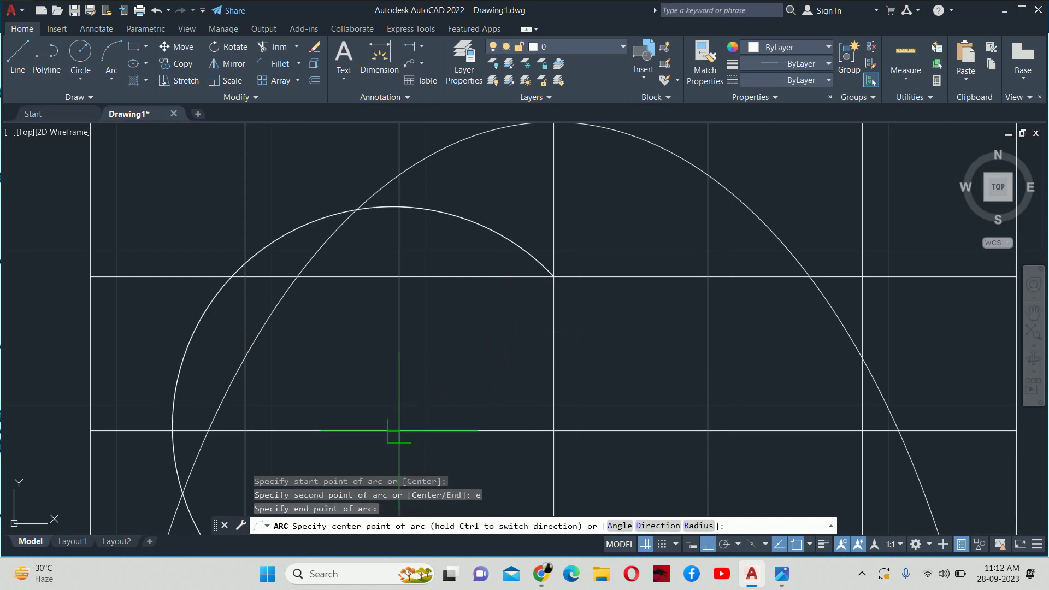
type("d")
key("Return")
scroll(501, 364, "down", 2)
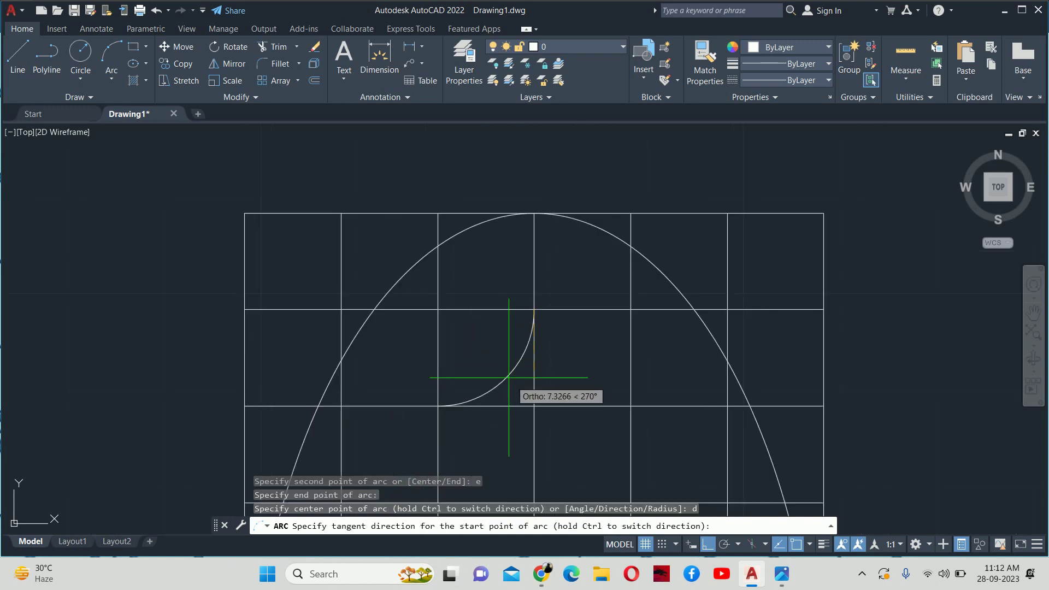
left_click(533, 406)
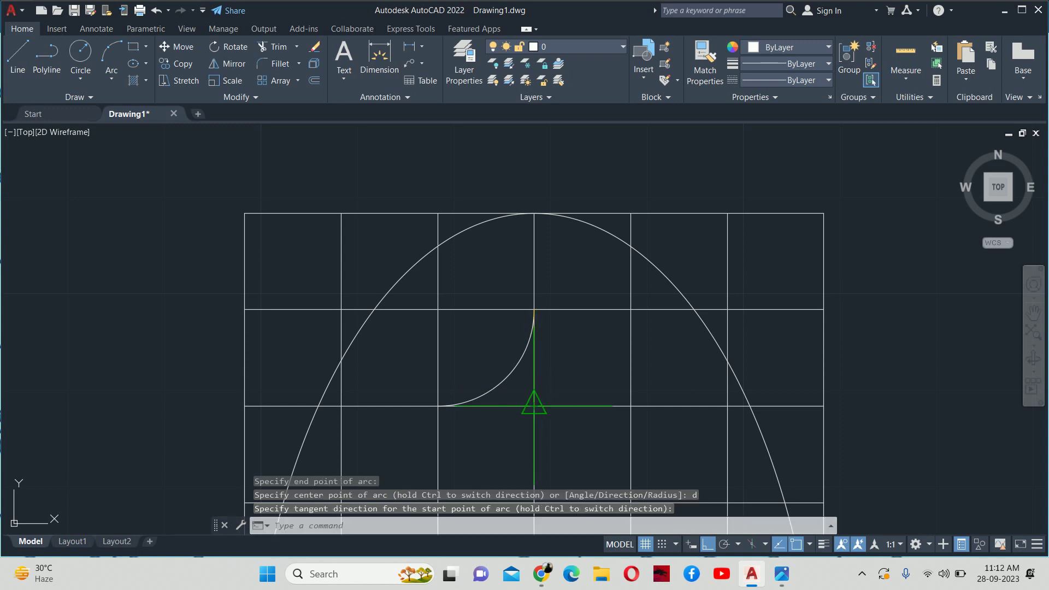
Step: Following the reference image, draw a start-end-direction arc from the first arc's lower end to the centre line two rows below, starting vertically downward
scroll(534, 399, "up", 2)
scroll(562, 253, "down", 4)
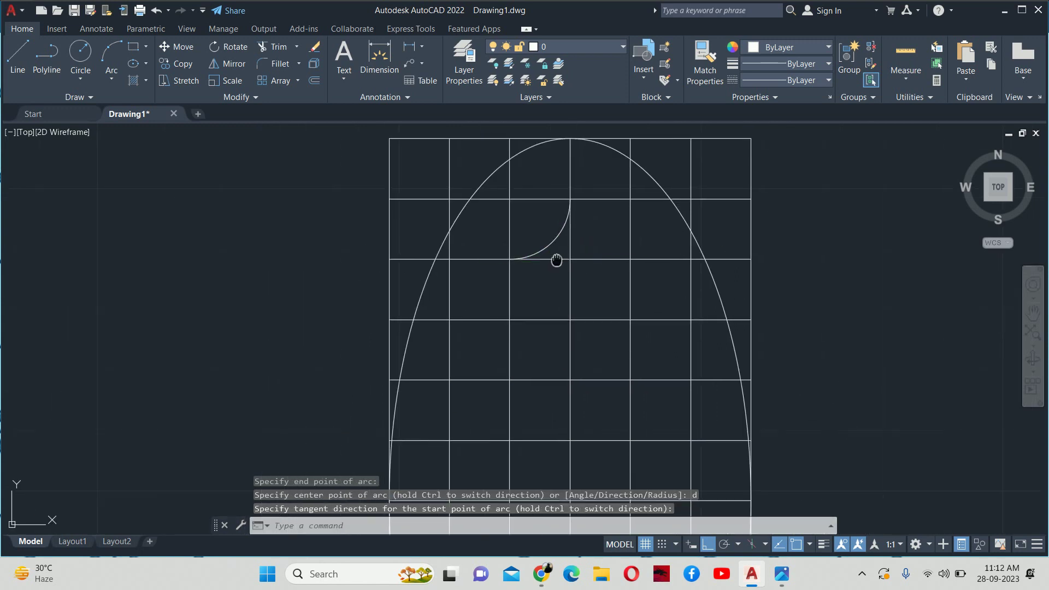
key("alt+Tab")
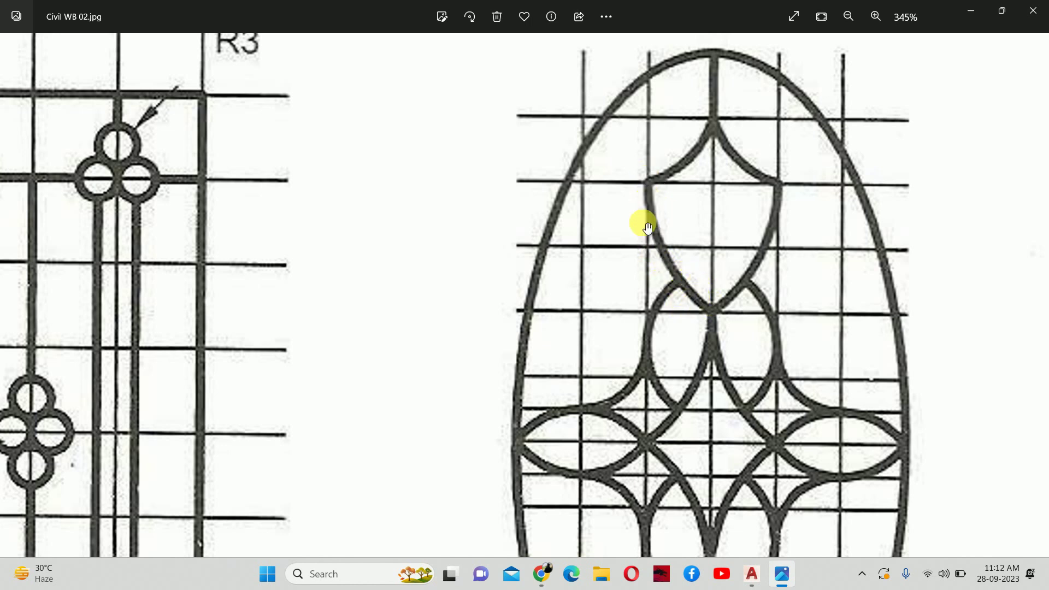
key("alt+Tab")
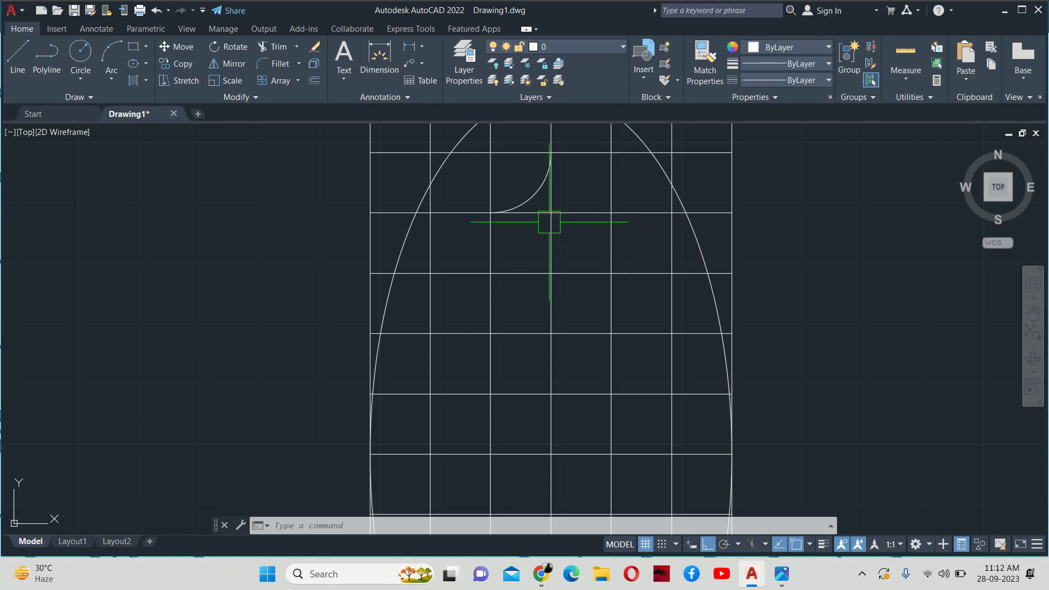
type("a")
key("Return")
left_click(490, 213)
mouse_move(490, 273)
middle_mouse_down()
mouse_move(503, 267)
mouse_move(491, 259)
middle_mouse_up()
type("e")
key("Return")
left_click(551, 318)
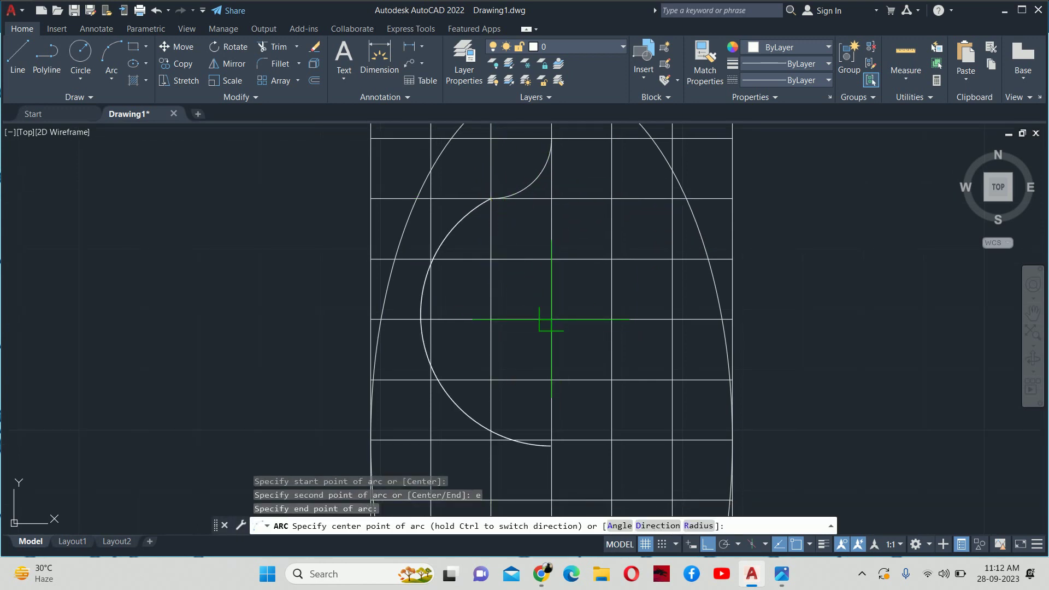
type("d")
key("Return")
key("Escape")
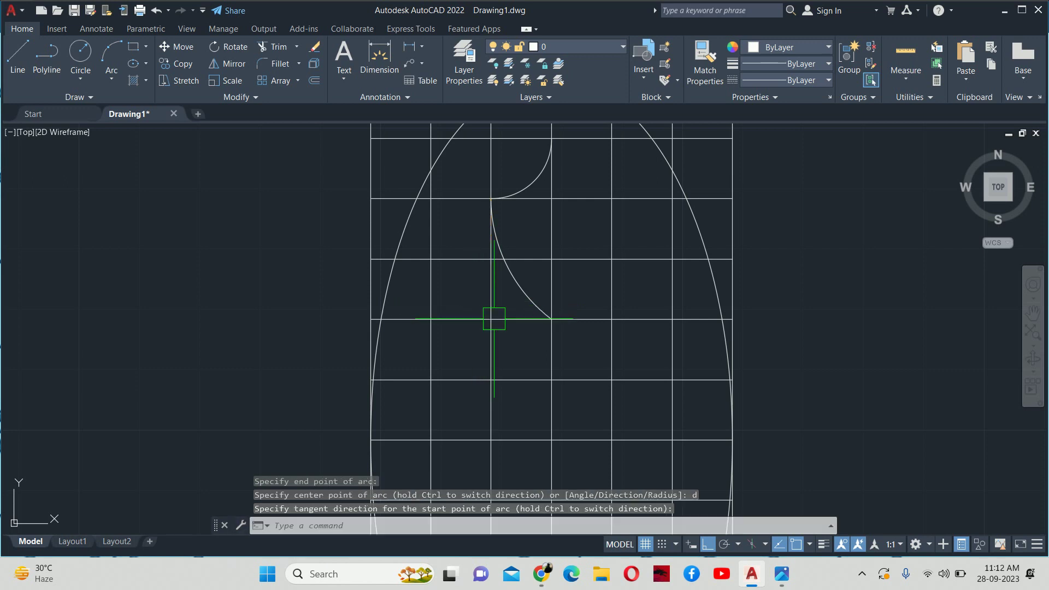
Step: Following the reference image, offset the grid's middle horizontal line by 5 units both upward and downward
key("alt+Tab")
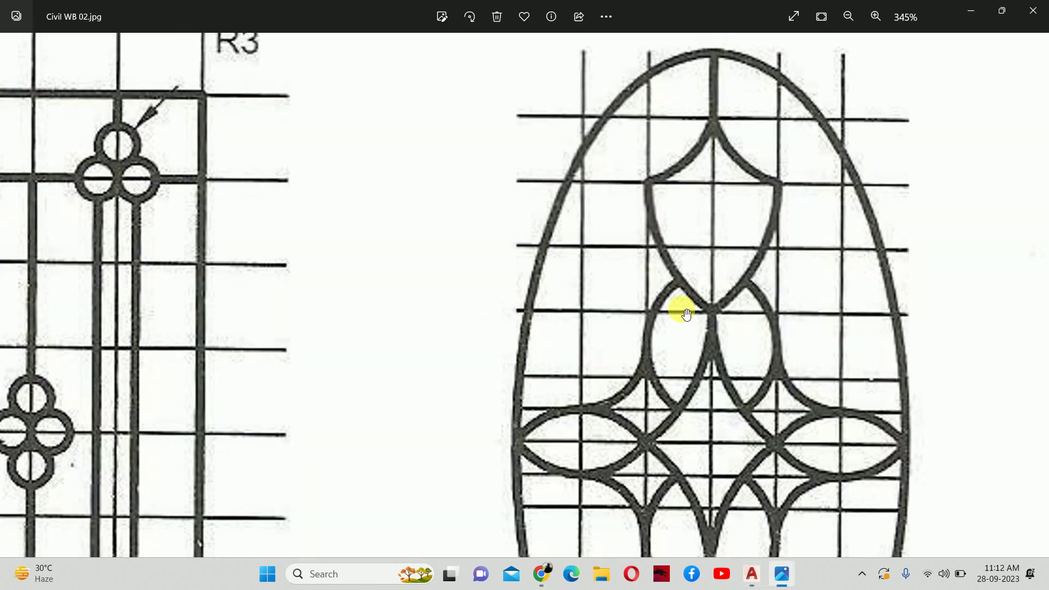
scroll(687, 314, "down", 2)
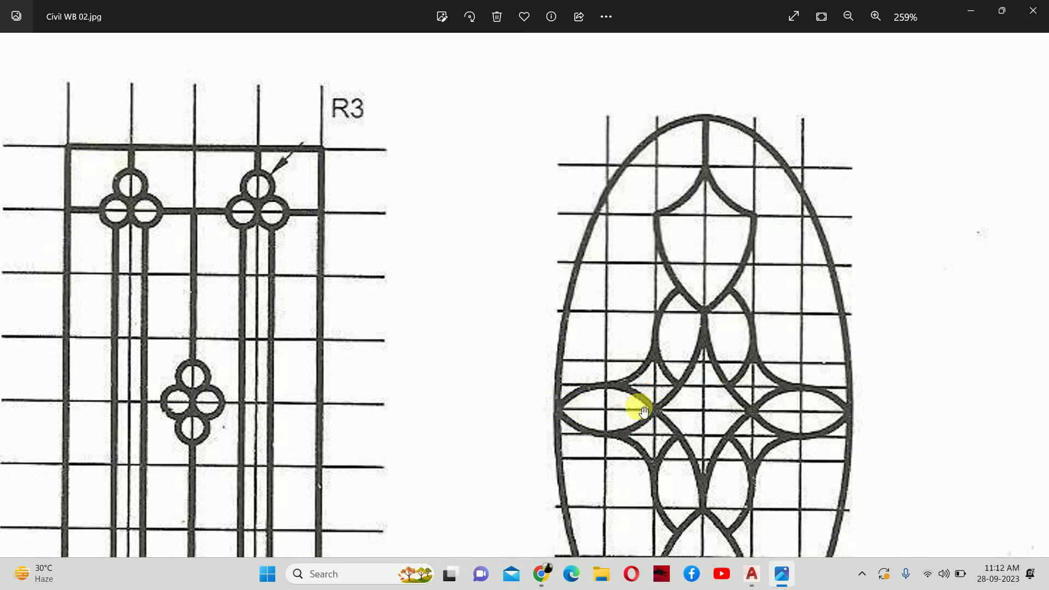
key("alt+Tab")
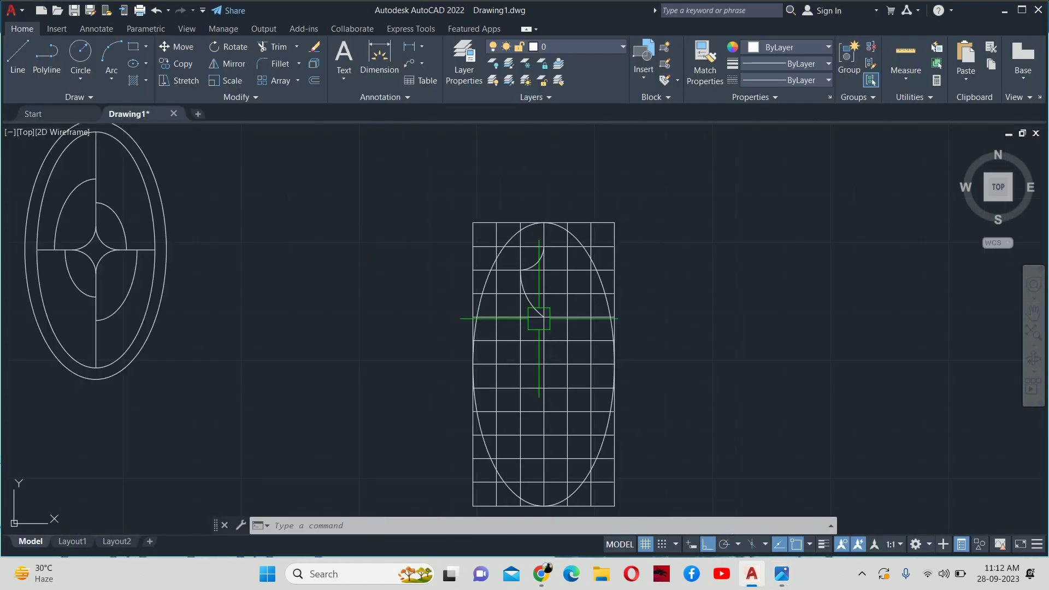
scroll(510, 347, "up", 2)
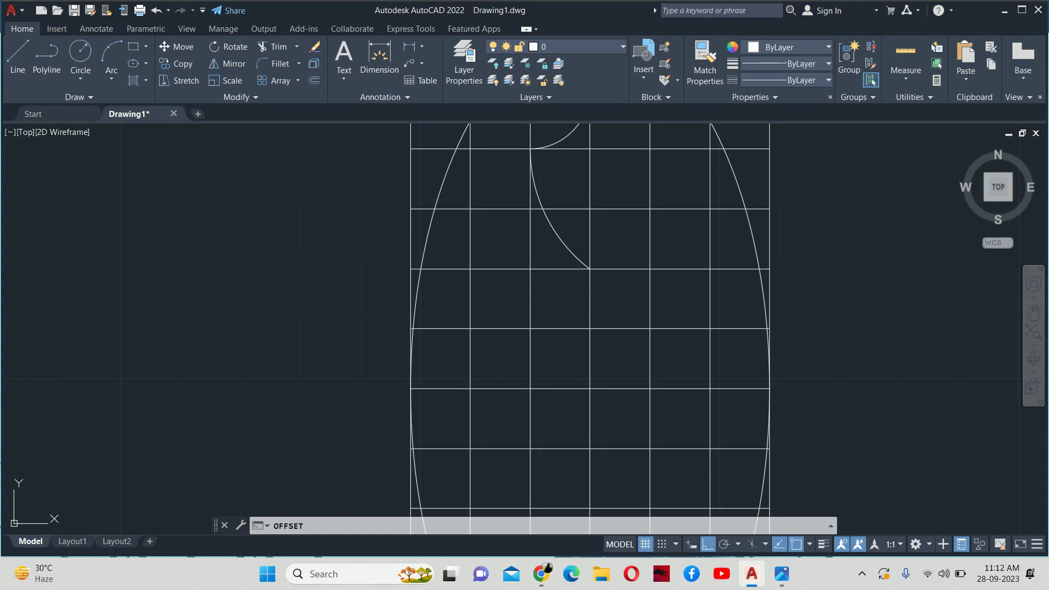
key("Return")
key("Return")
left_click(500, 389)
left_click(494, 371)
left_click(494, 388)
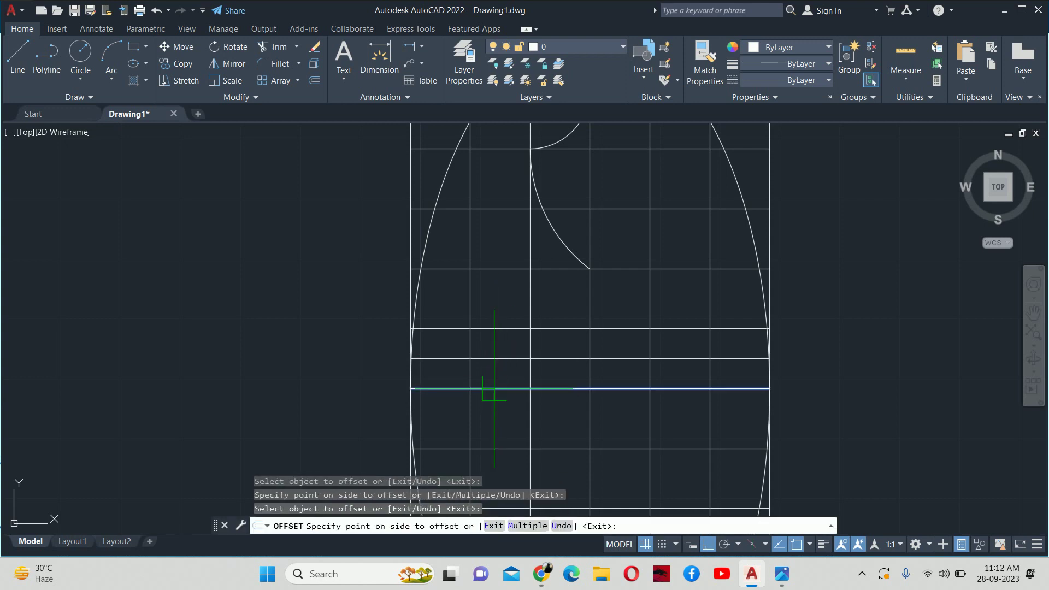
key("Escape")
key("Escape")
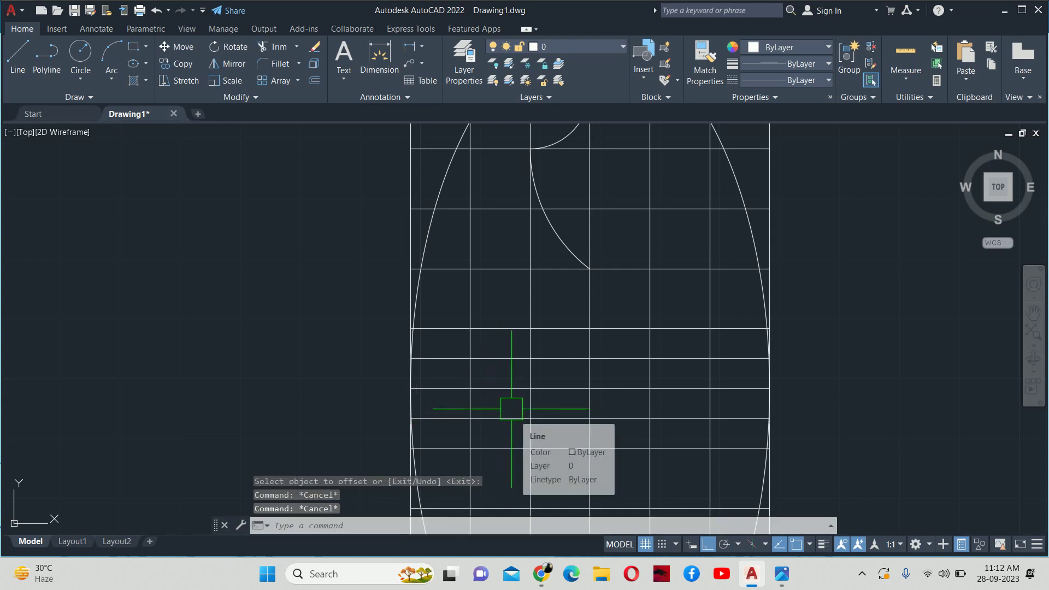
Step: Draw a three-point arc from the middle line's left end, through the upper half-row line one cell in, to the middle line two cells in
key("alt+Tab")
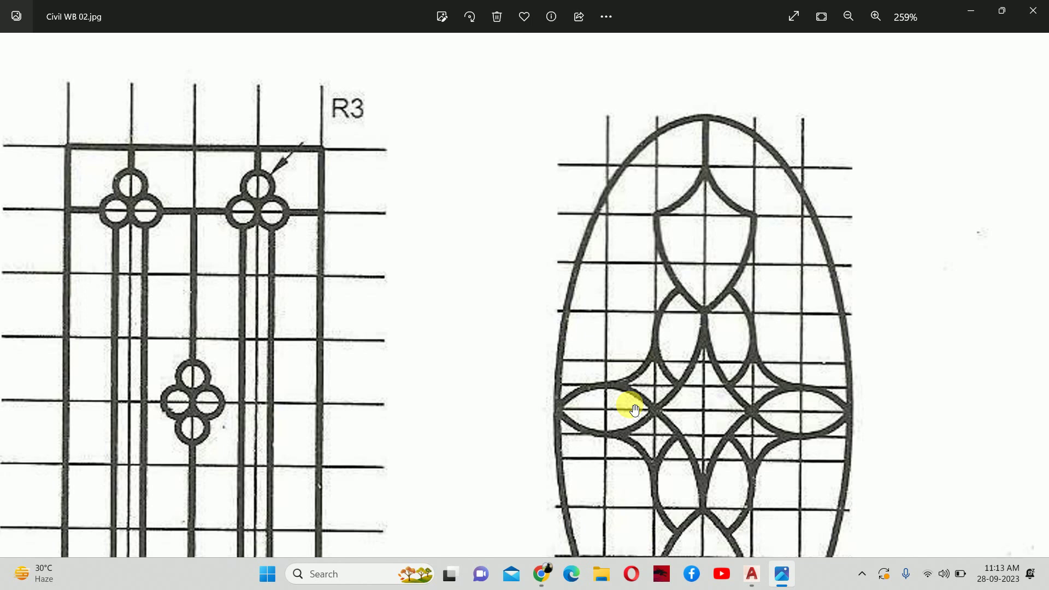
key("alt+Tab")
type("a")
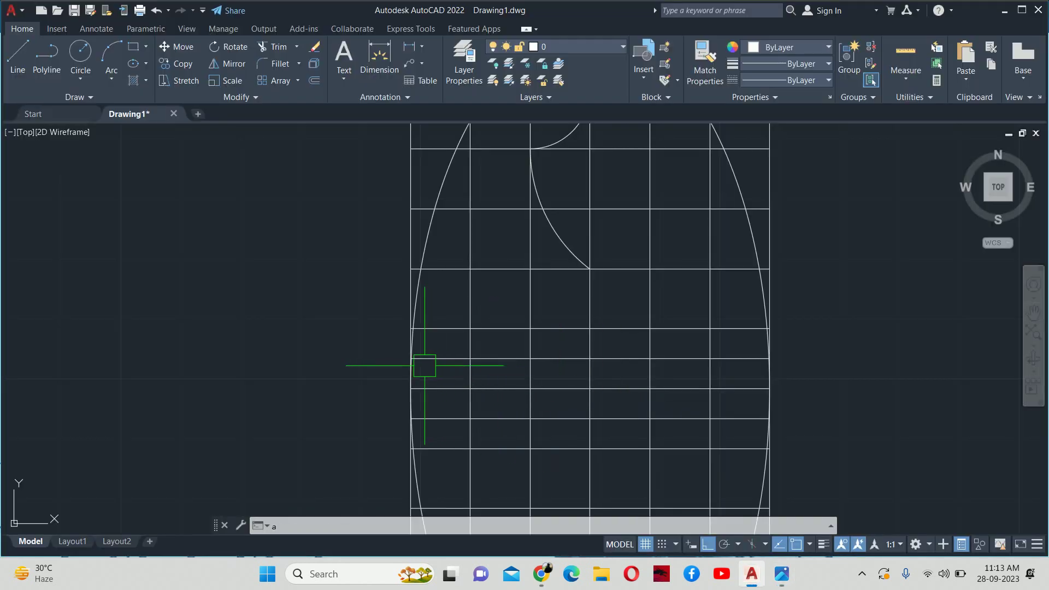
key("Return")
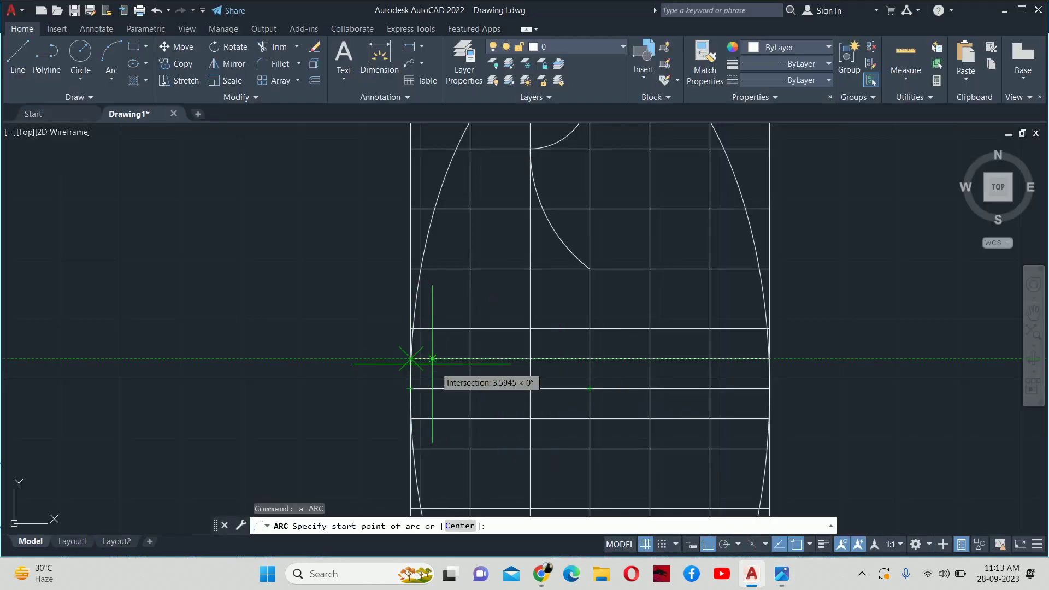
left_click(411, 389)
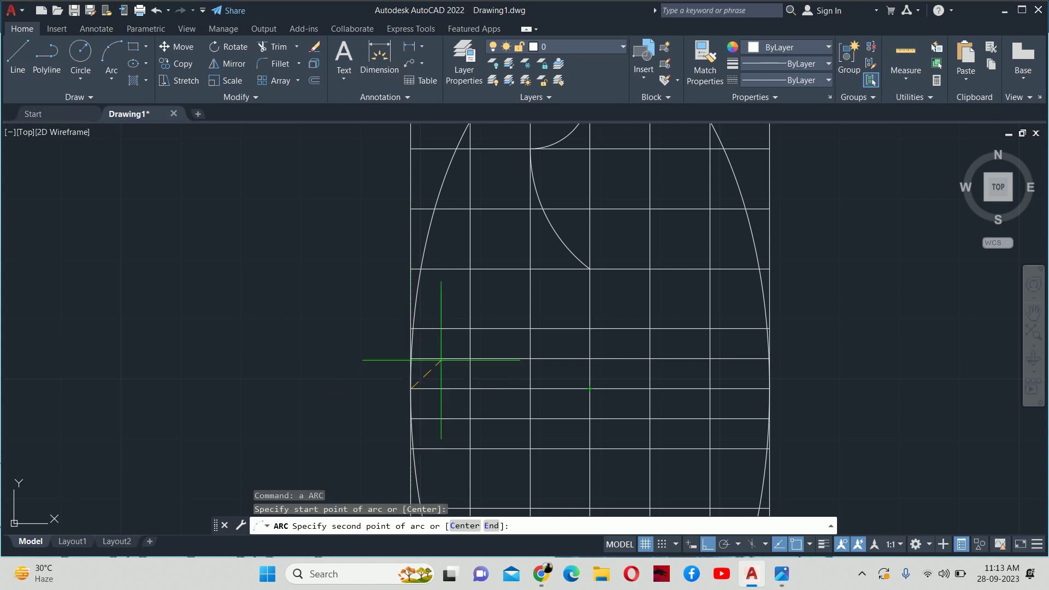
left_click(470, 359)
left_click(530, 388)
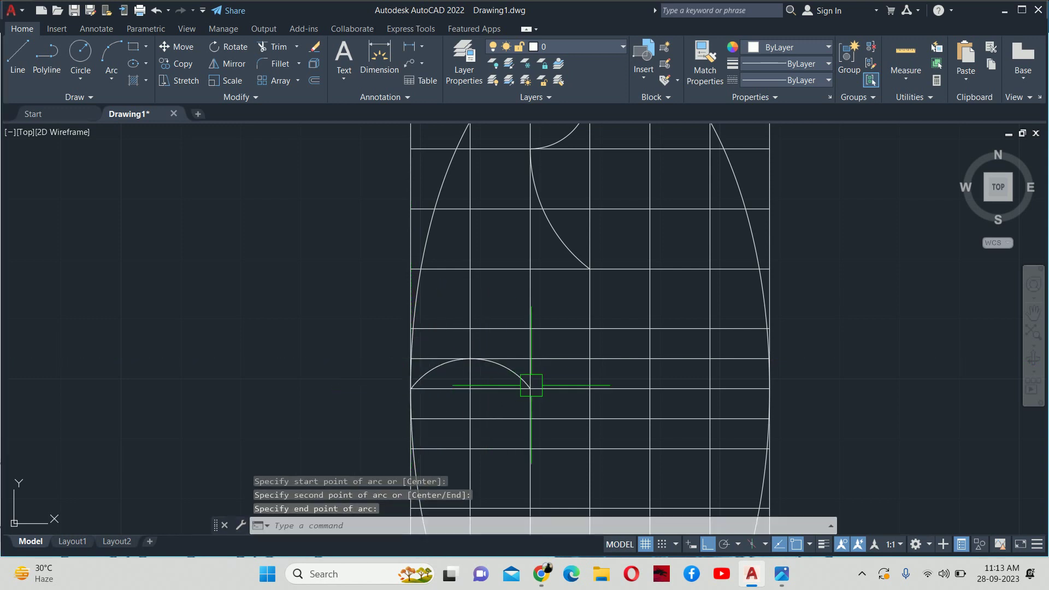
Step: Close the leaf shape with a three-point arc between the same ends, passing through the lower half-row line one cell in
key("alt+Tab")
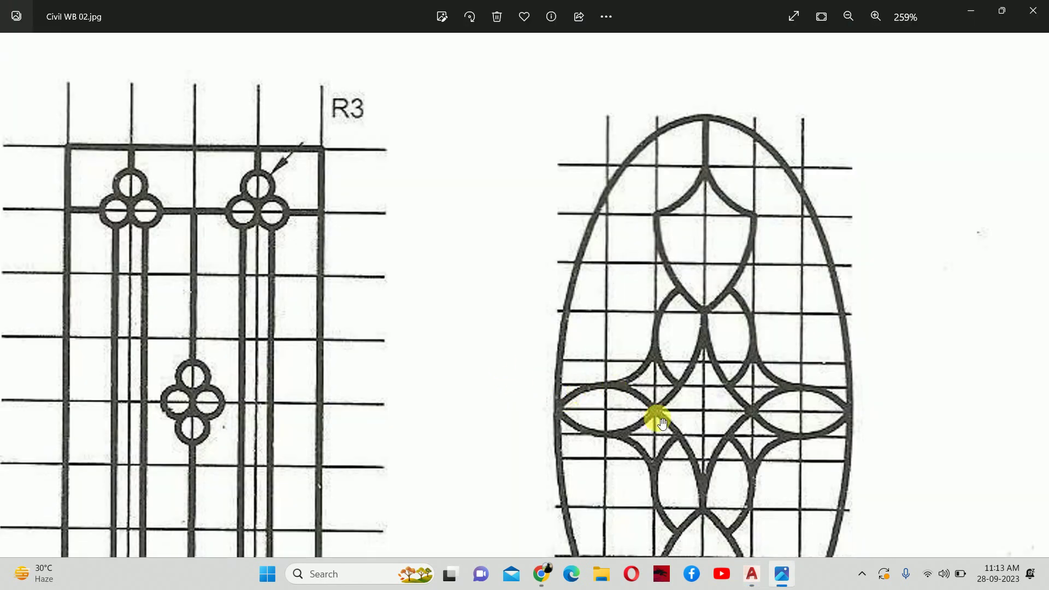
key("alt+Tab")
key("Return")
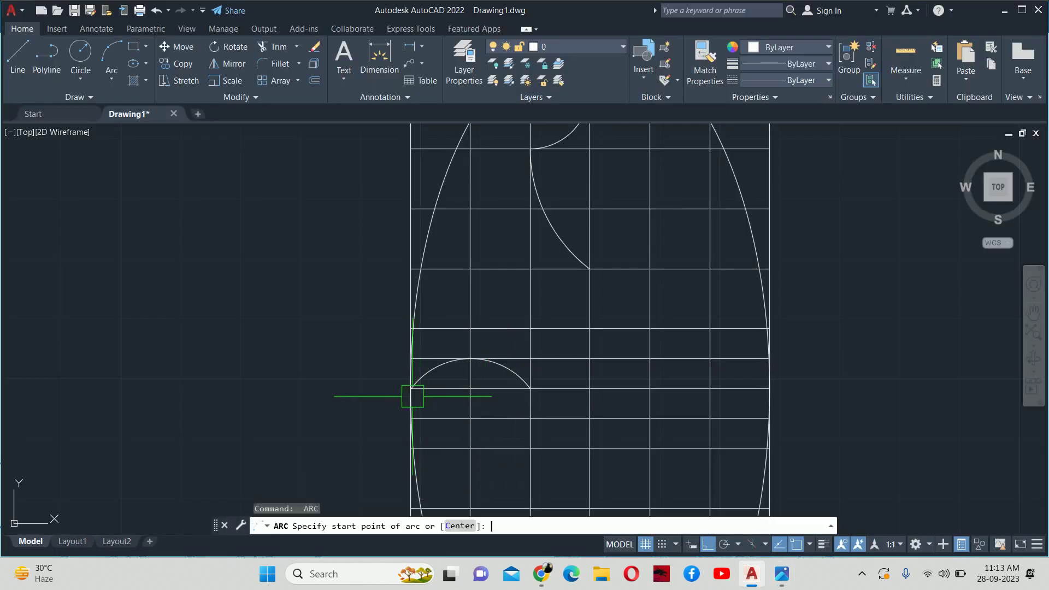
left_click(410, 388)
left_click(470, 418)
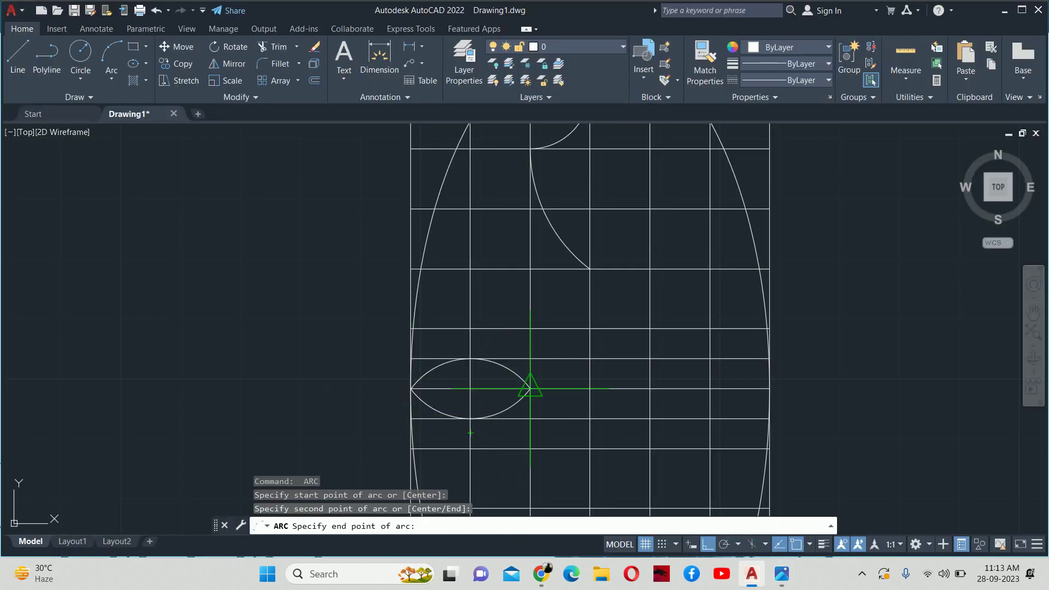
left_click(529, 389)
Step: Following the reference image, draw a start-end-direction arc from the second inner arc's lower end to the leaf's inner tip, starting vertically downward
key("alt+Tab")
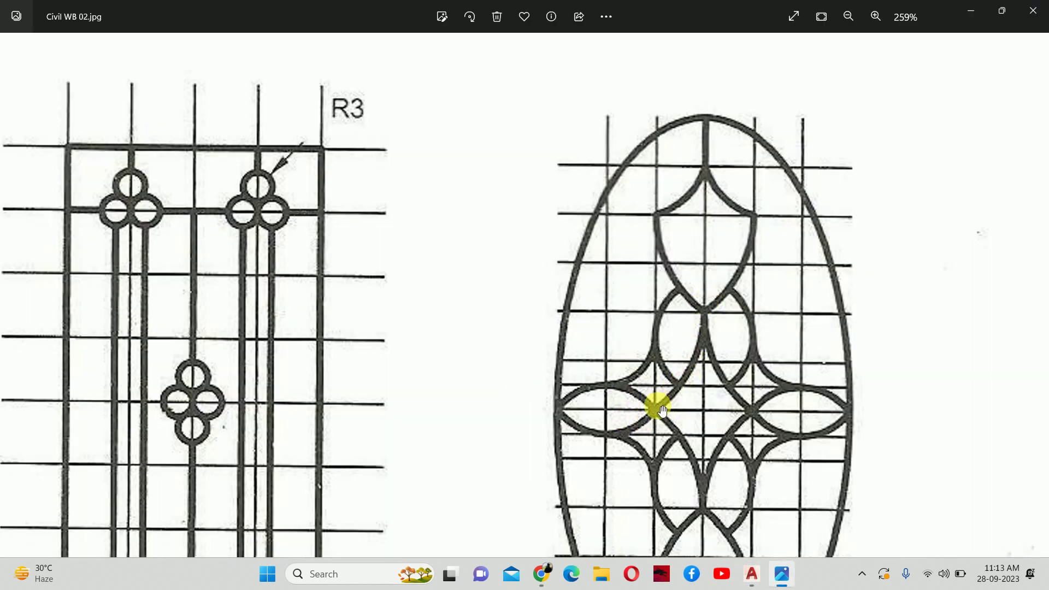
key("alt+Tab")
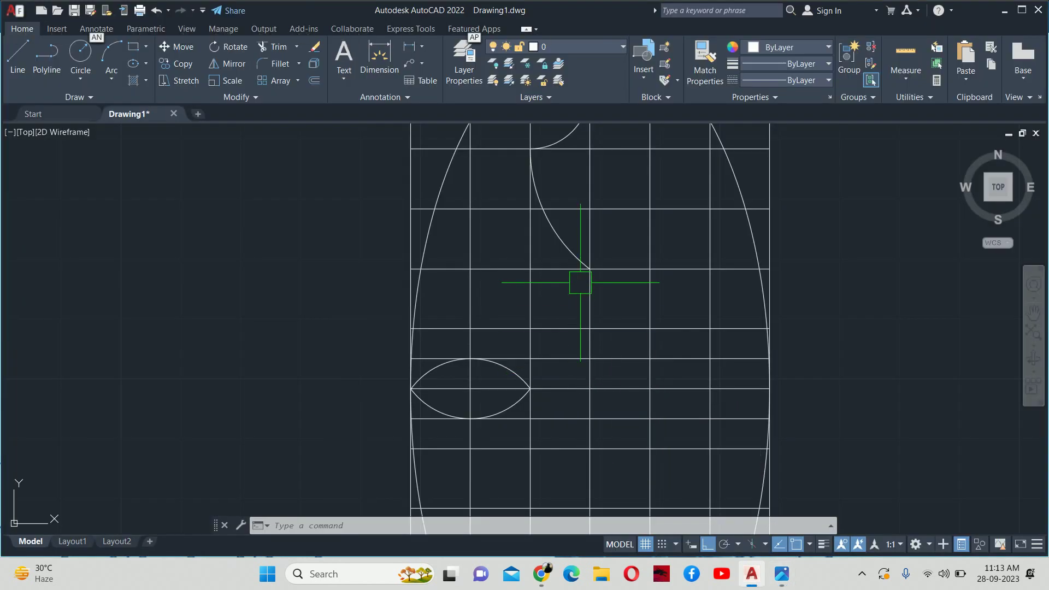
type("arc")
key("Return")
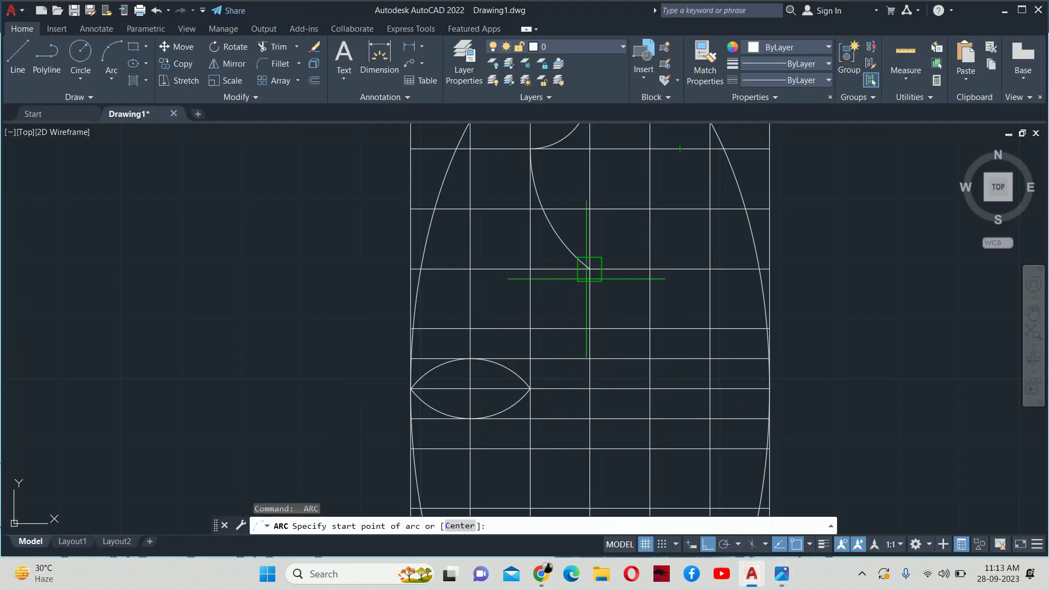
left_click(589, 269)
type("e")
key("Return")
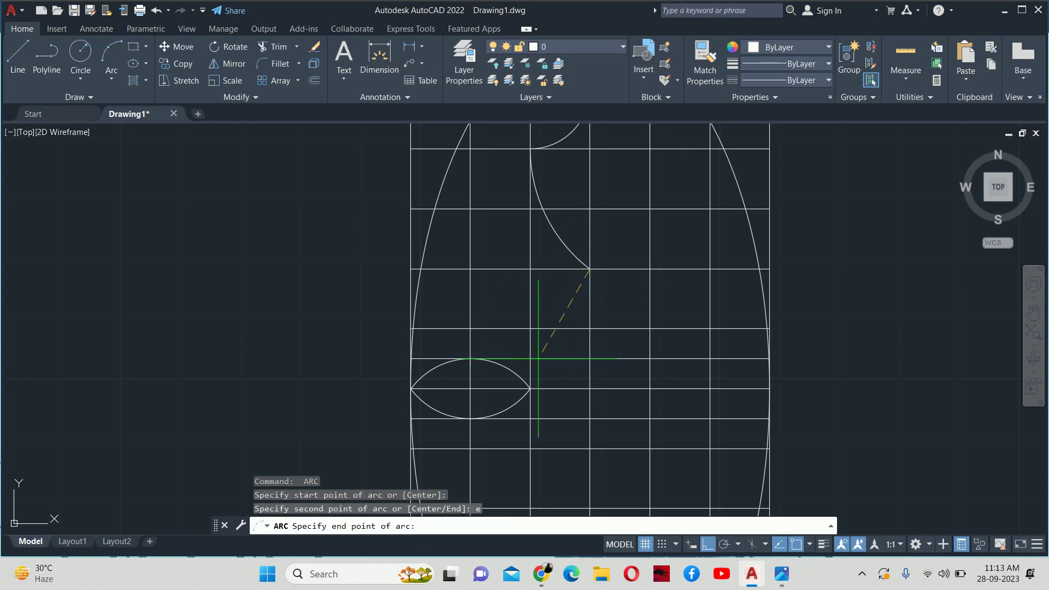
left_click(530, 389)
type("d")
key("Return")
scroll(589, 358, "up", 4)
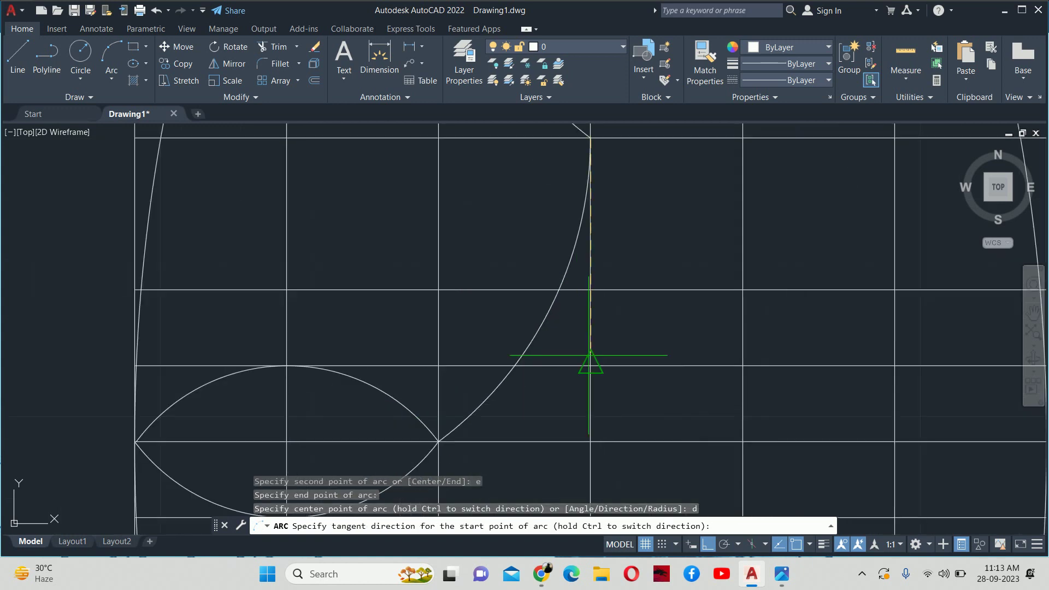
left_click(600, 379)
scroll(599, 379, "down", 4)
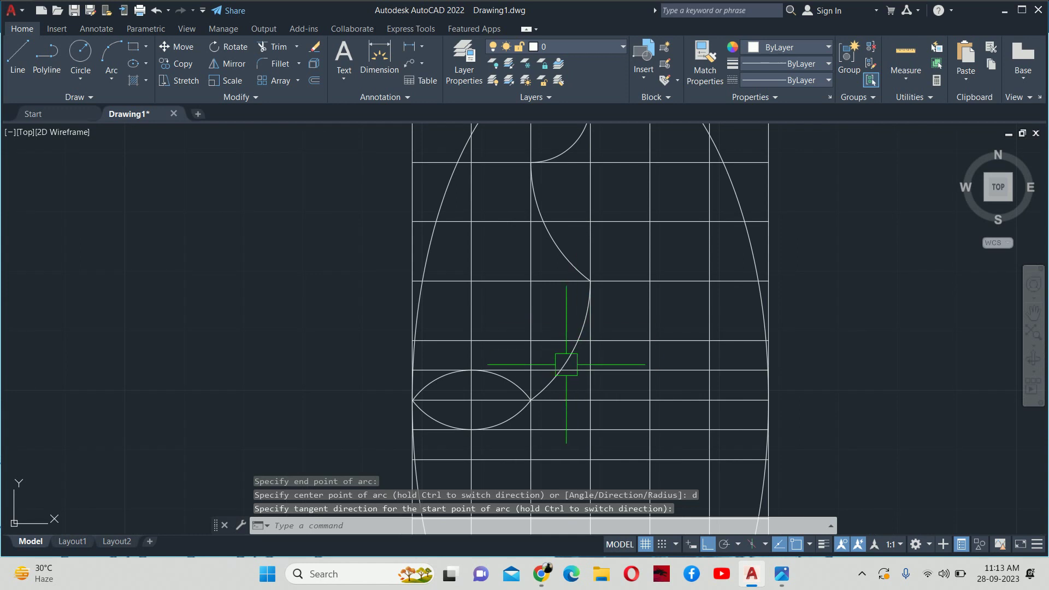
middle_click_drag(564, 365, 606, 400)
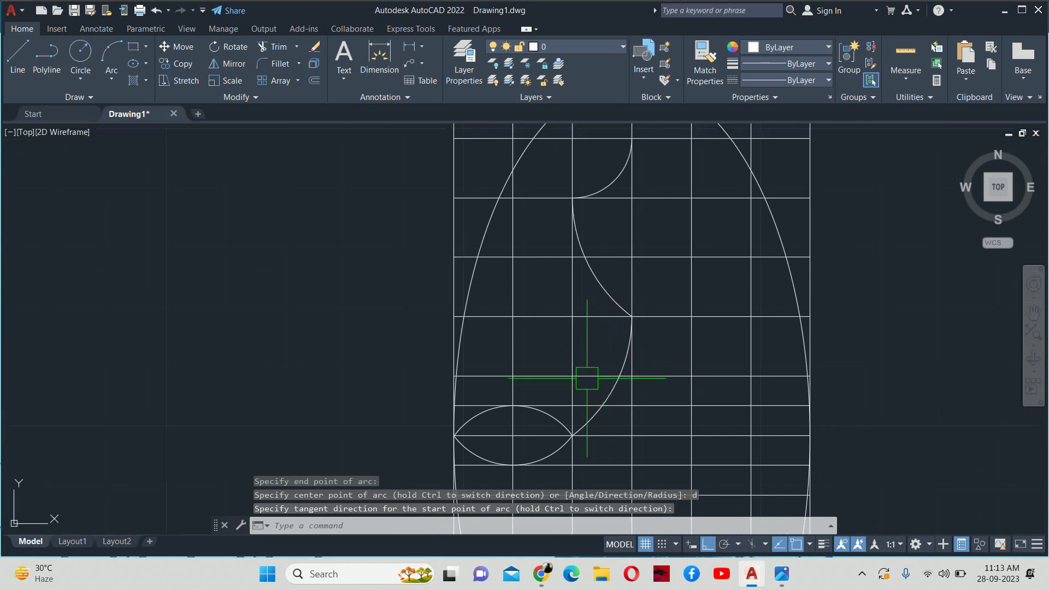
Step: Following the reference image, offset the grid's vertical centre line 5 units to the left
key("alt+Tab")
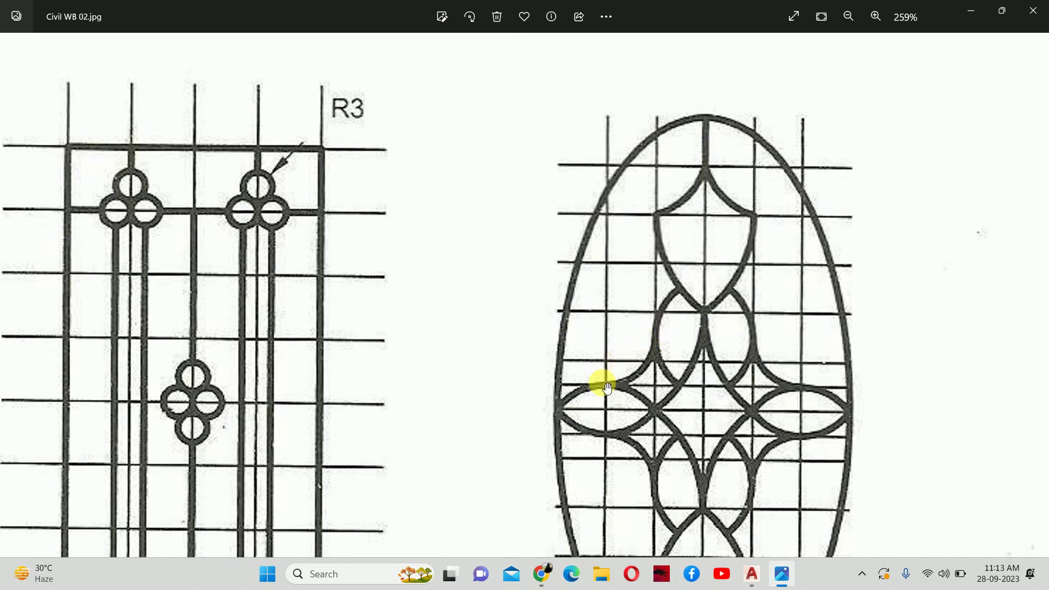
key("alt+Tab")
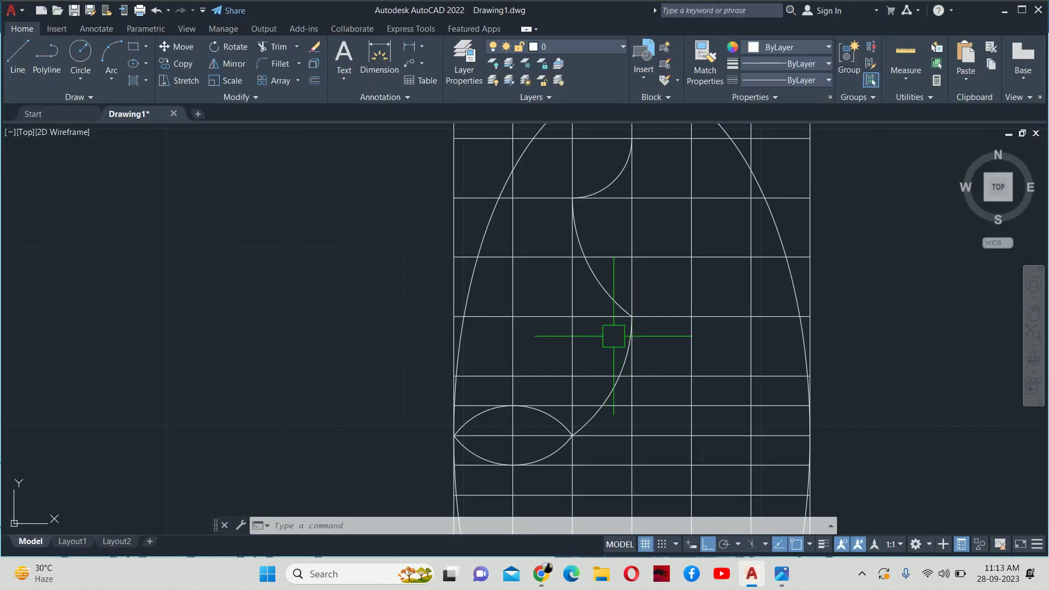
key("alt+Tab")
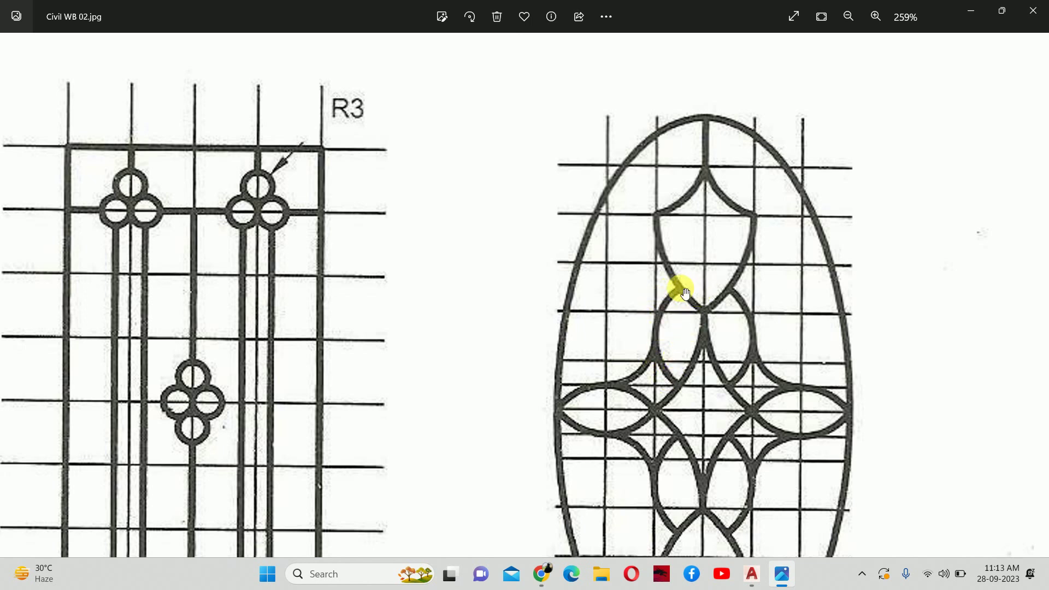
key("alt+Tab")
type("o")
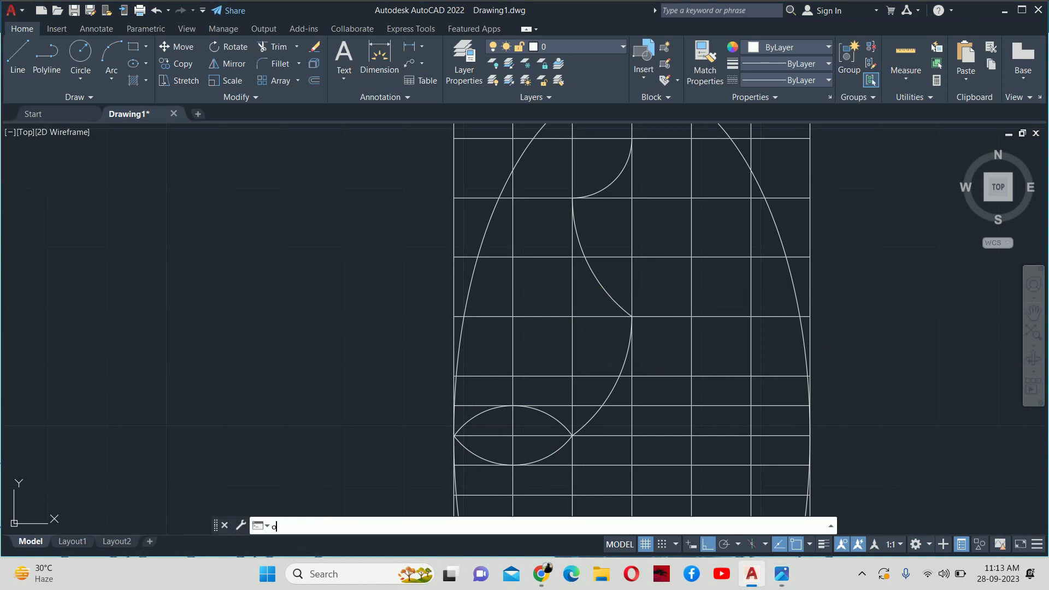
key("Return")
type("5")
key("Return")
scroll(639, 284, "up", 2)
left_click(623, 281)
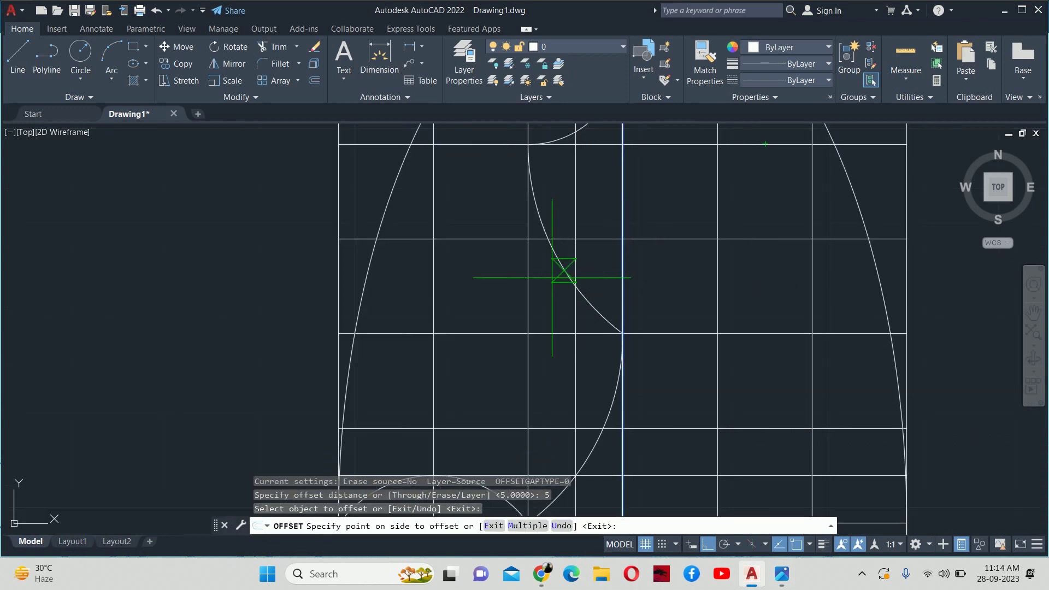
left_click(560, 260)
key("Escape")
key("Escape")
scroll(558, 286, "down", 2)
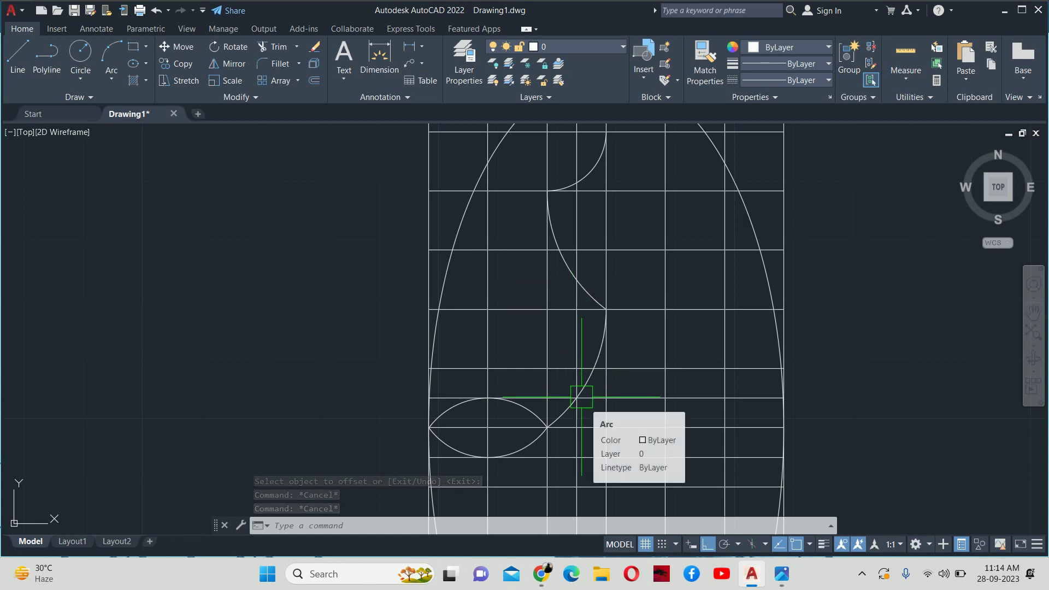
Step: Offset the horizontal grid line one row below the inner arcs' centre-line junction 5 units upward
scroll(563, 362, "up", 2)
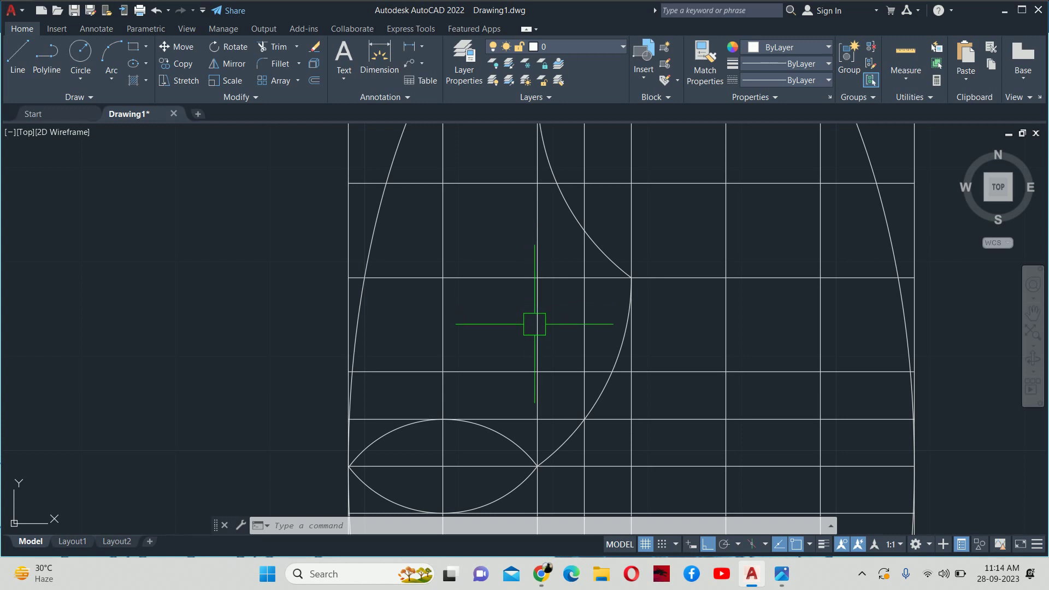
key("Return")
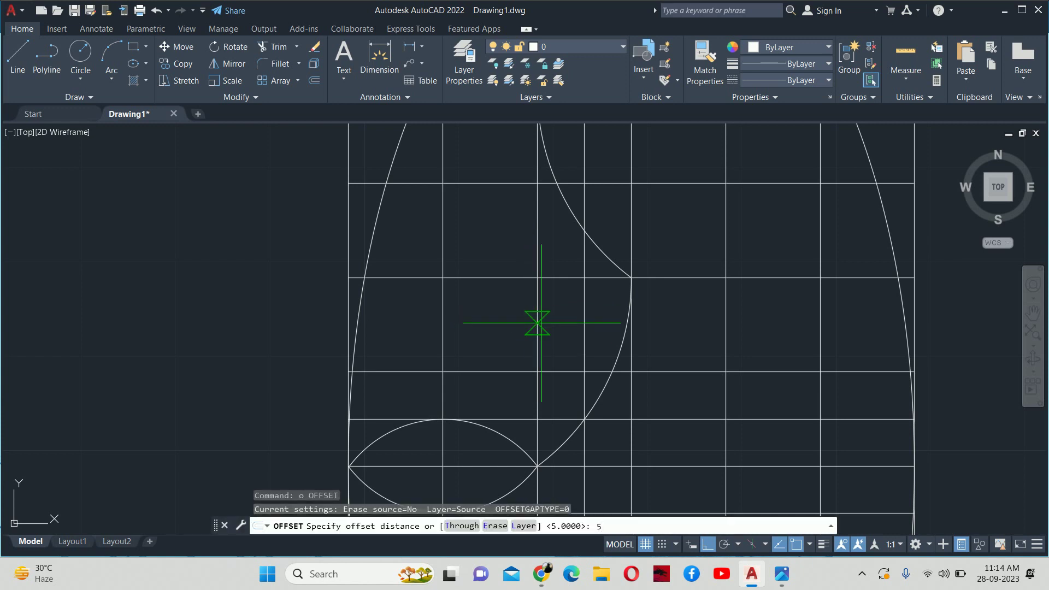
type("5")
key("Return")
left_click(650, 371)
left_click(674, 341)
key("Escape")
key("Escape")
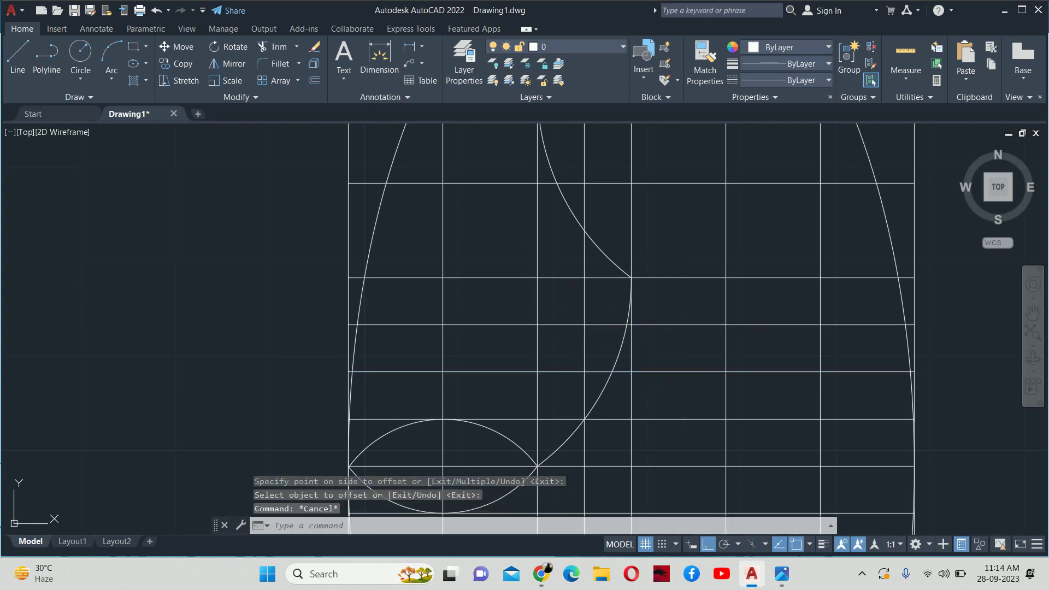
Step: Draw a three-point arc between the half-cell vertical's crossings with the two inner curves, bulging left to the next grid line, and check the reference image
type("a")
key("Return")
left_click(584, 230)
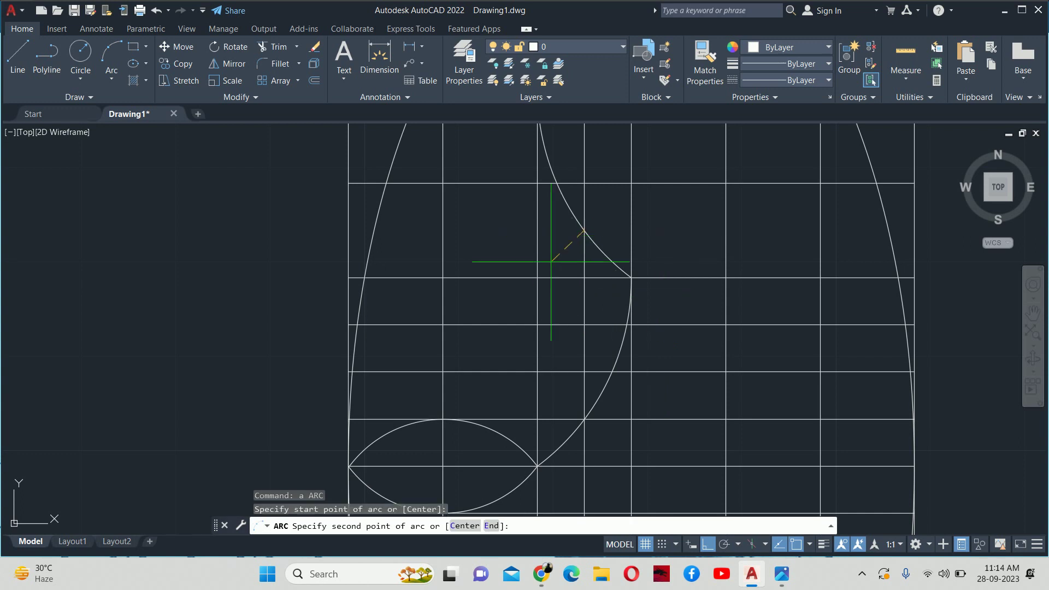
left_click(537, 325)
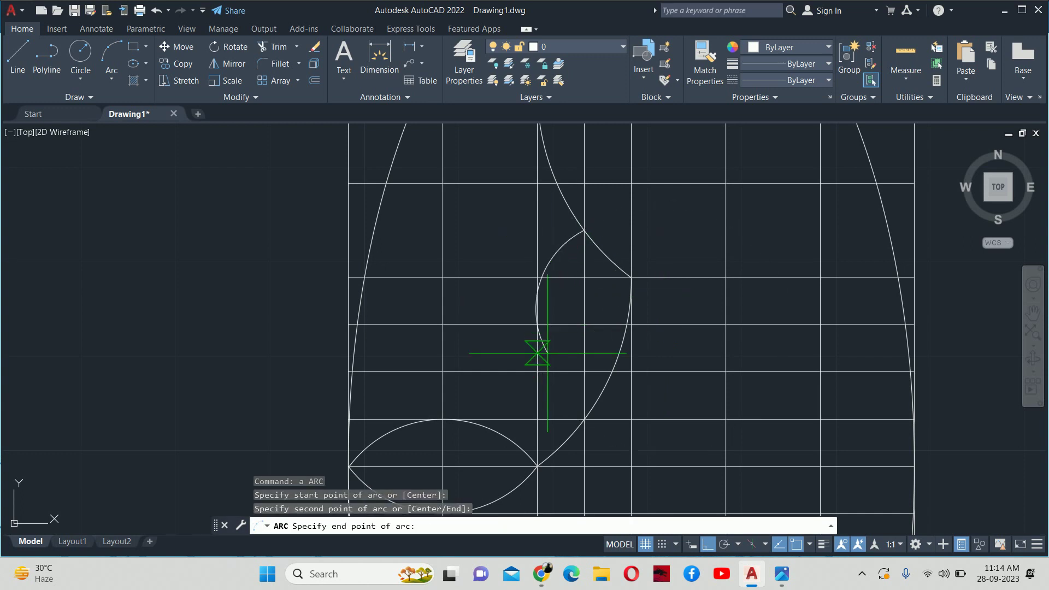
left_click(584, 419)
key("Escape")
key("Escape")
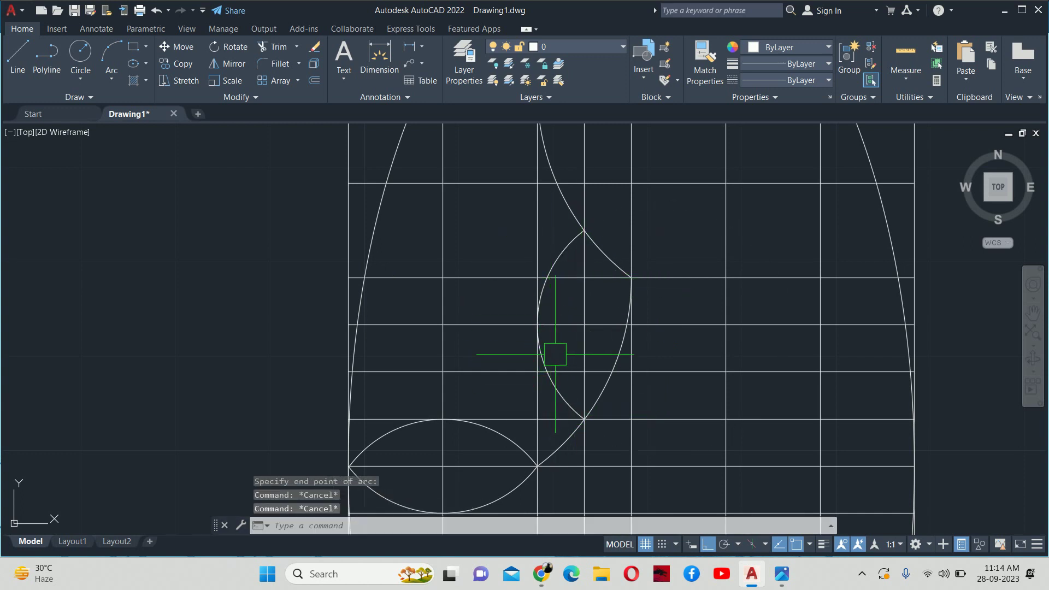
key("alt+Tab")
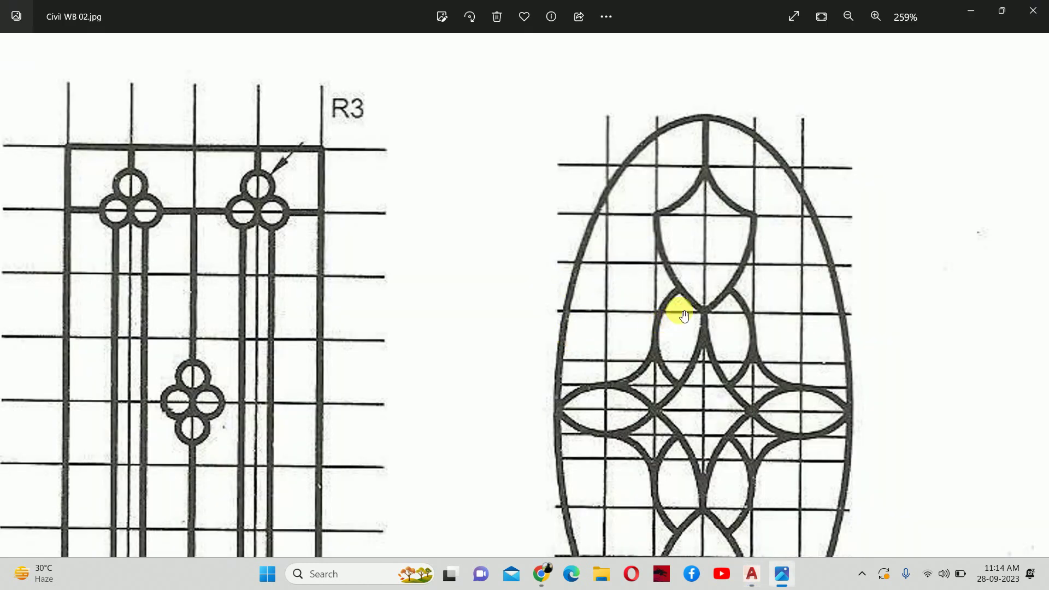
key("alt+Tab")
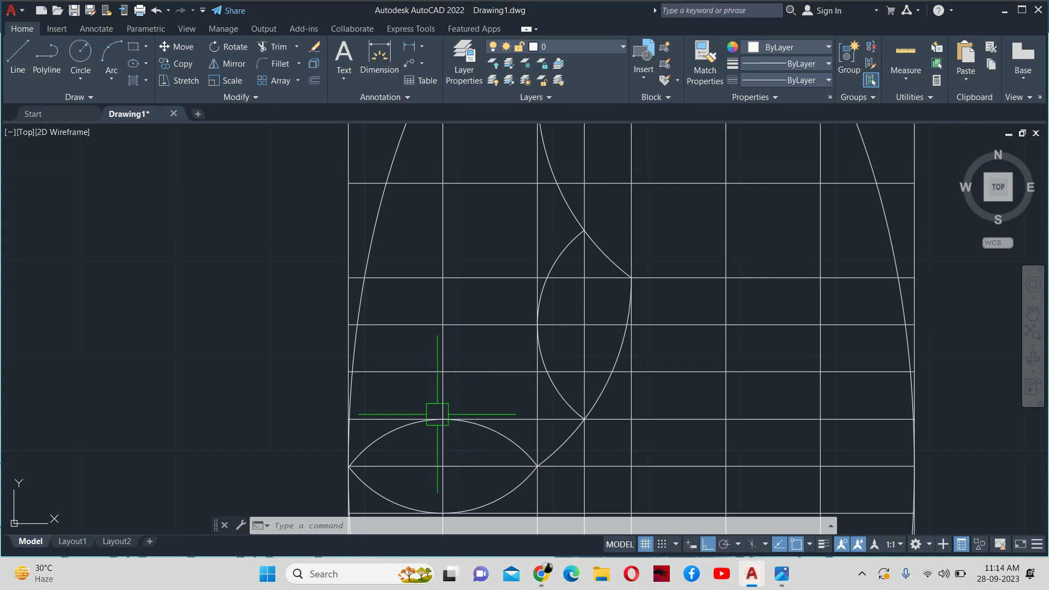
Step: Draw a start-end-direction arc from the half-cell arc's leftmost point to the leaf's highest point, starting vertically downward
type("a")
key("Return")
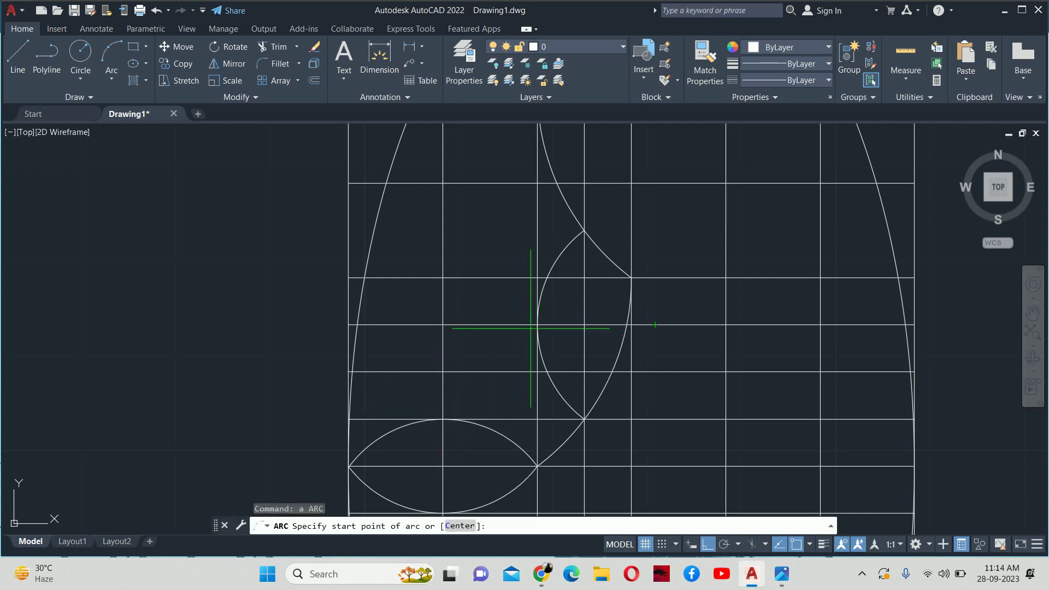
left_click(537, 325)
type("e")
key("Return")
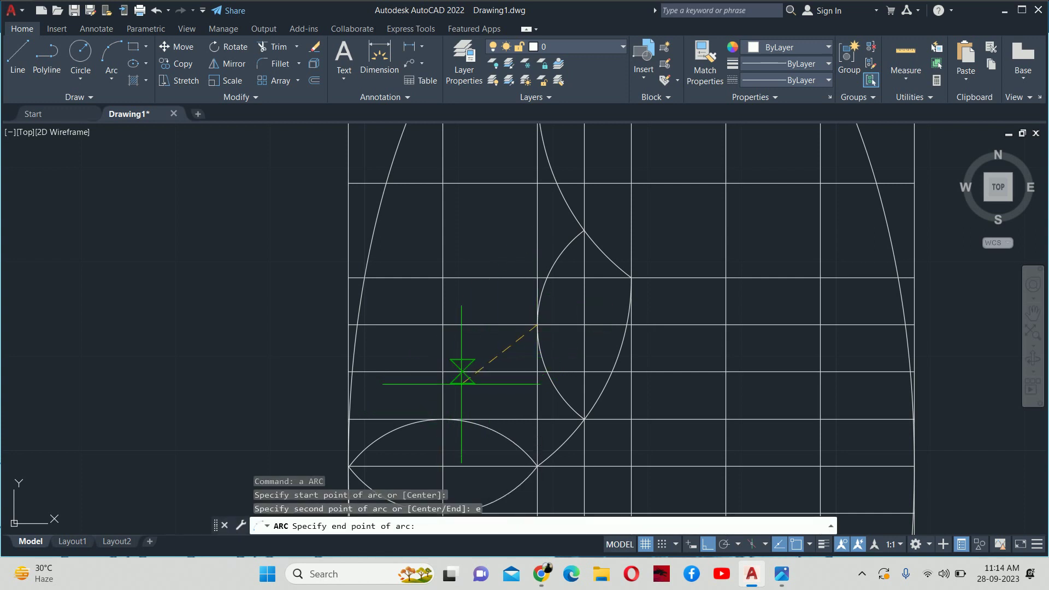
left_click(442, 419)
type("d")
key("Return")
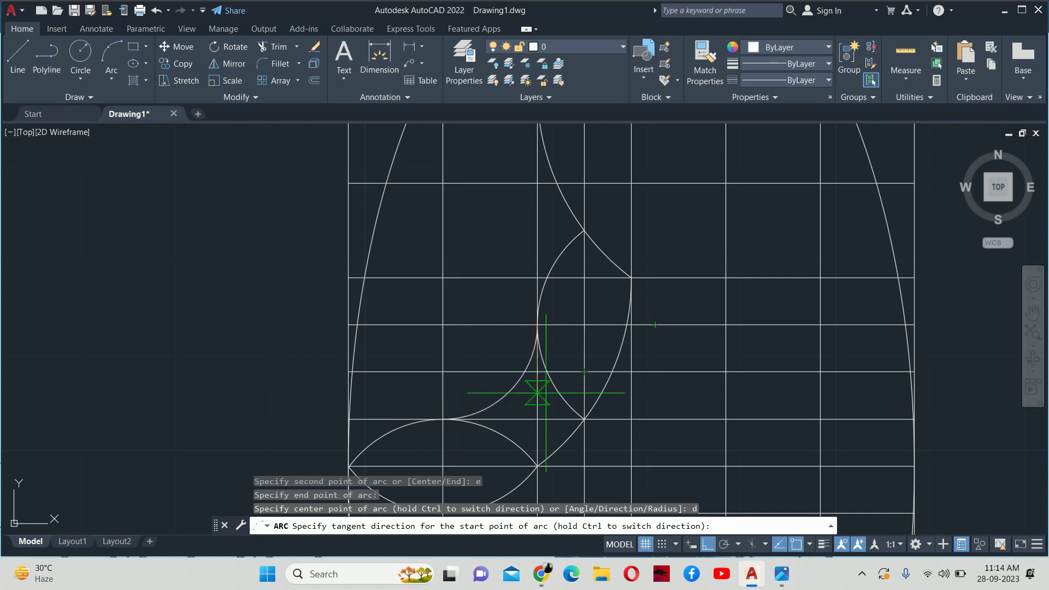
left_click(531, 399)
key("Escape")
key("Escape")
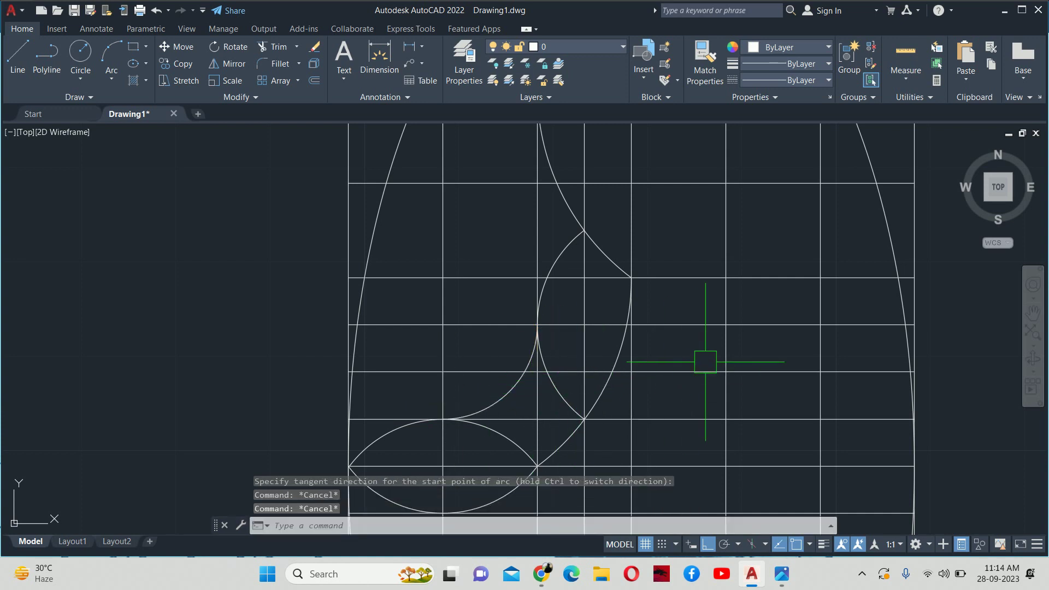
Step: Erase the two half-cell horizontal lines through the new arc's start point and through the leaf's tips
left_click(698, 325)
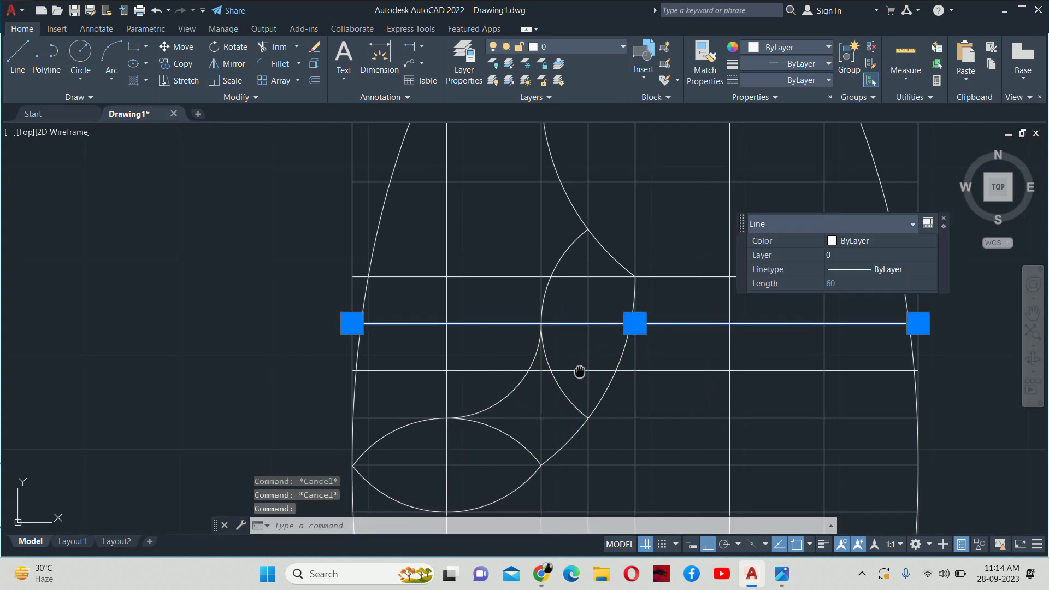
middle_click_drag(578, 370, 598, 319)
left_click(495, 415)
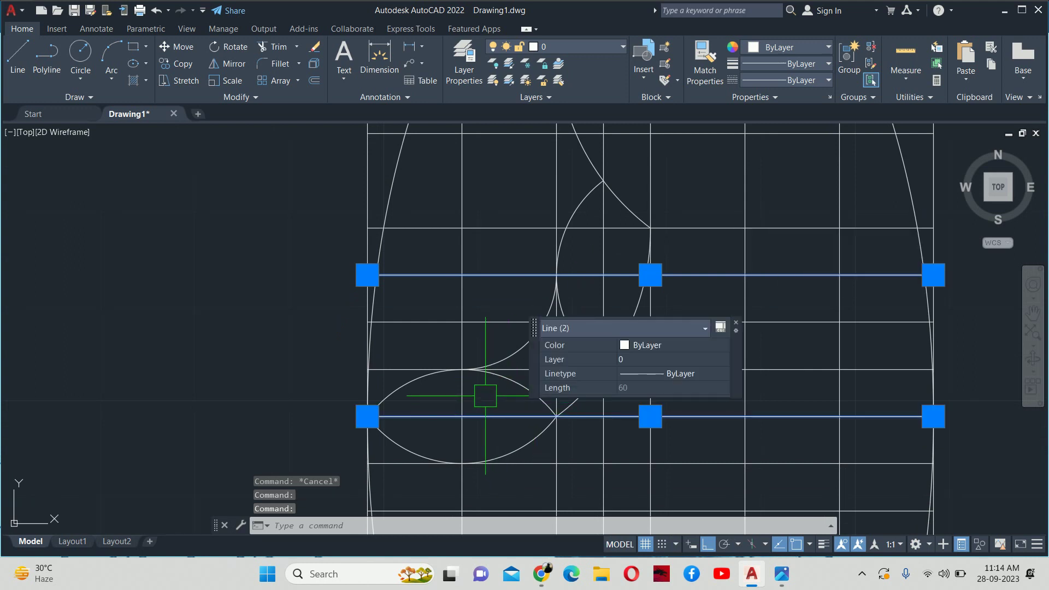
key("Delete")
scroll(546, 377, "up", 2)
Step: Erase a vertical line at the leaf's inner tip and the half-cell vertical just right of it
left_click(557, 387)
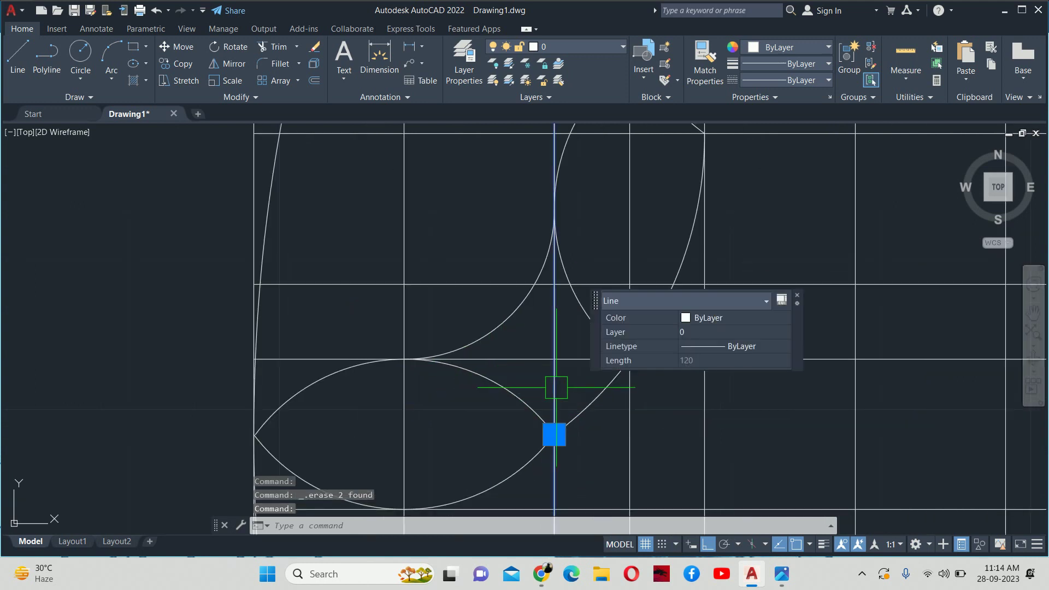
key("Delete")
scroll(556, 387, "down", 5)
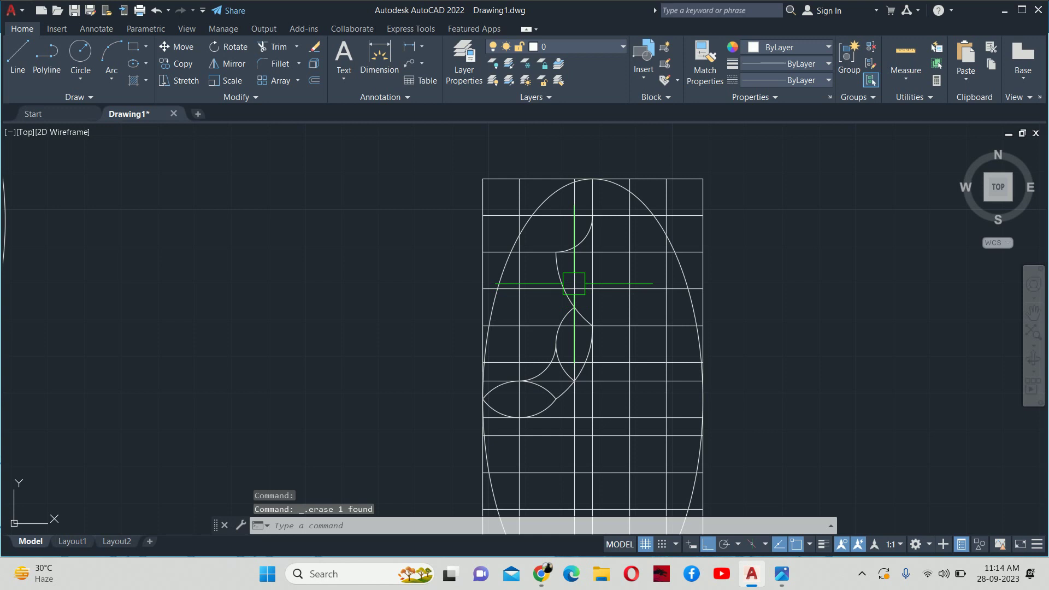
scroll(573, 283, "up", 3)
left_click(626, 229)
key("Delete")
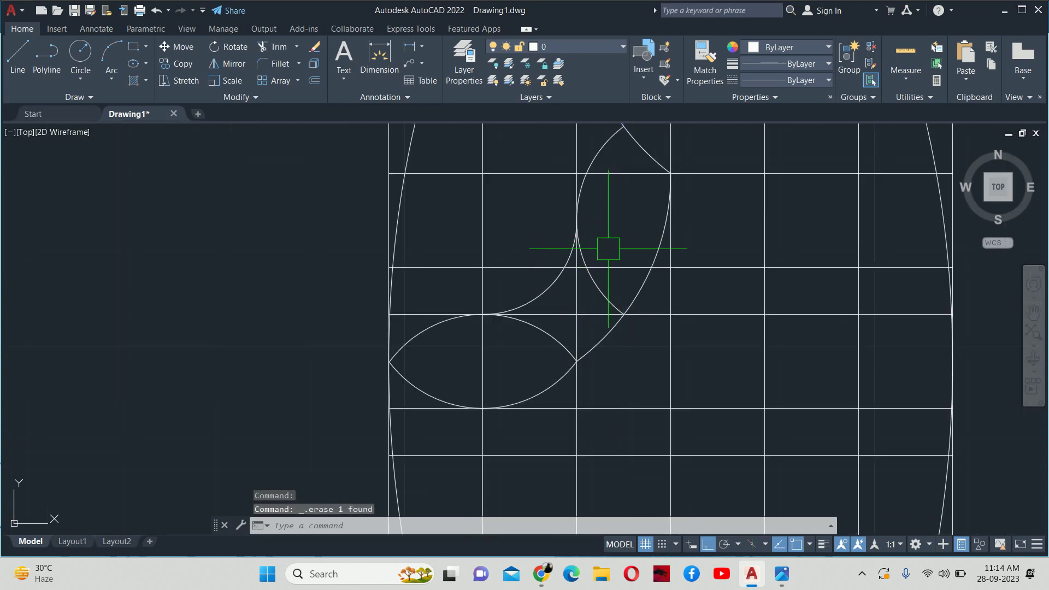
scroll(571, 355, "down", 3)
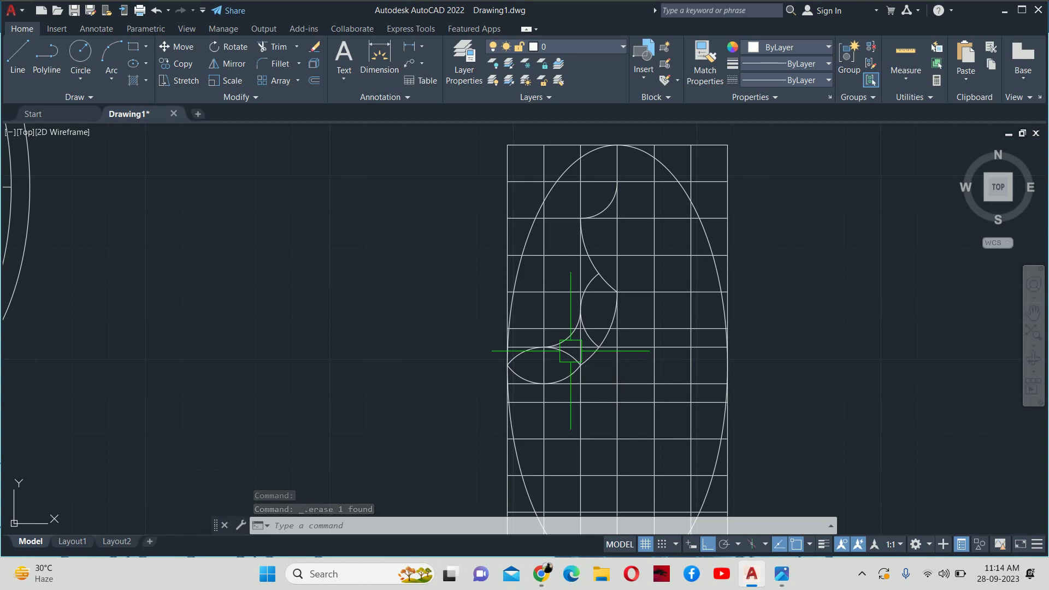
type("m")
scroll(612, 203, "up", 5)
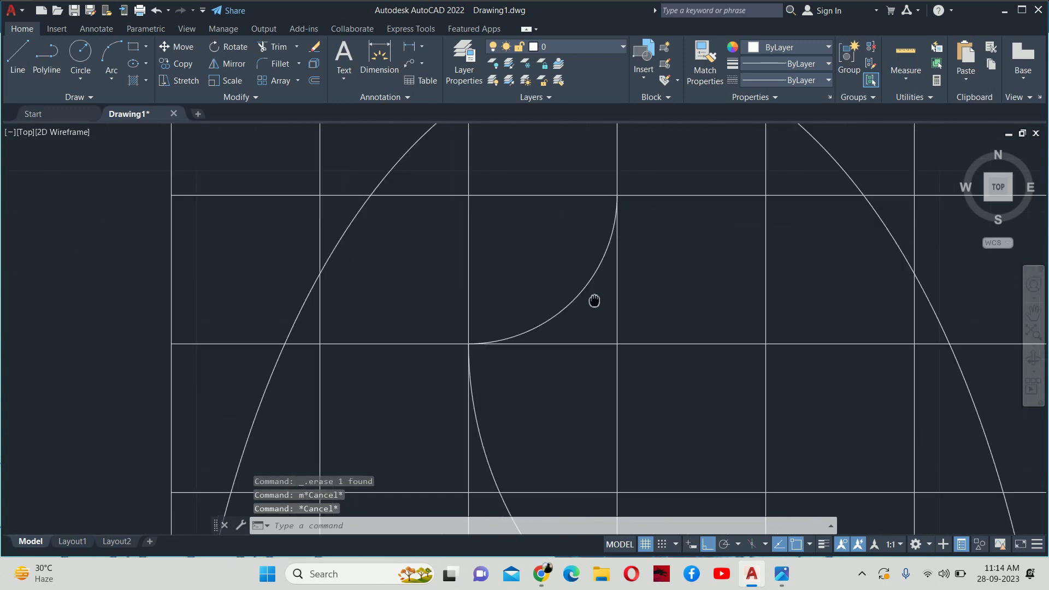
scroll(594, 299, "down", 1)
type("tr")
key("Return")
scroll(590, 384, "down", 8)
scroll(586, 322, "down", 4)
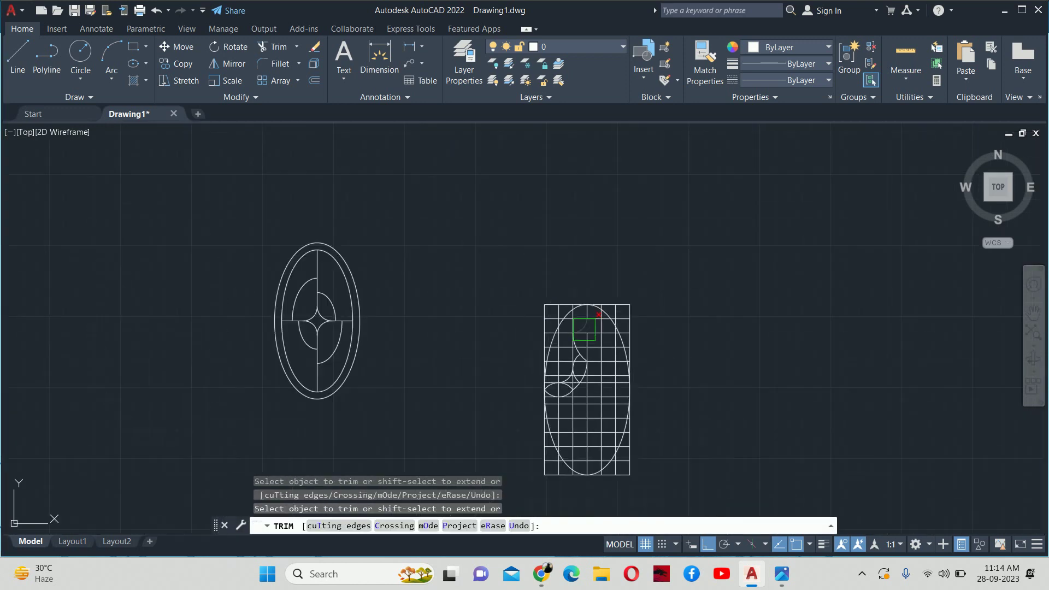
key("Escape")
Step: Erase the grid's right border line and its four lowest horizontal lines
scroll(573, 329, "up", 4)
middle_click_drag(639, 339, 630, 200)
left_click(731, 426)
left_click(716, 288)
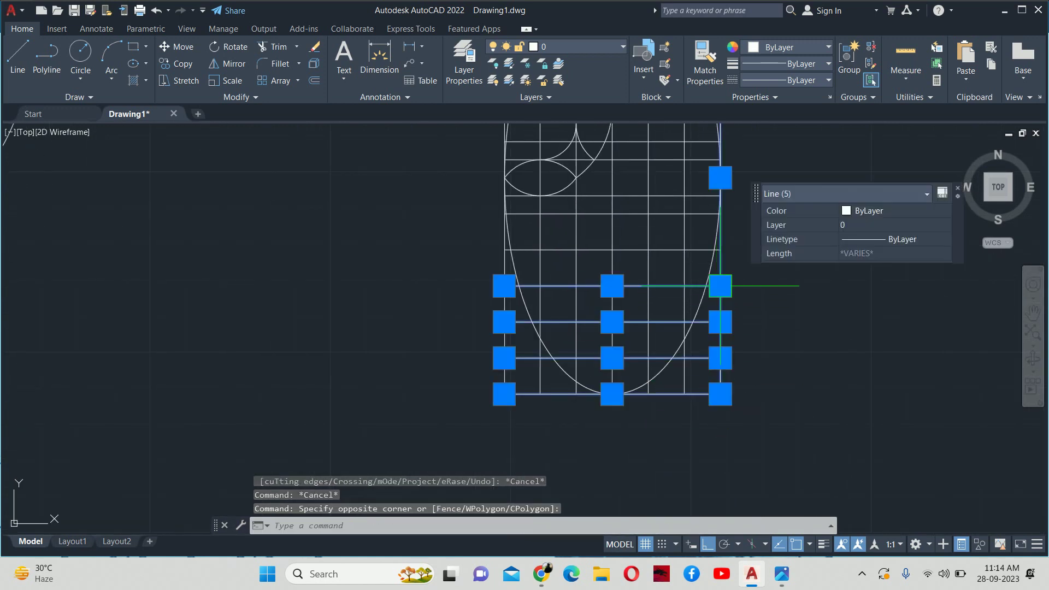
key("Delete")
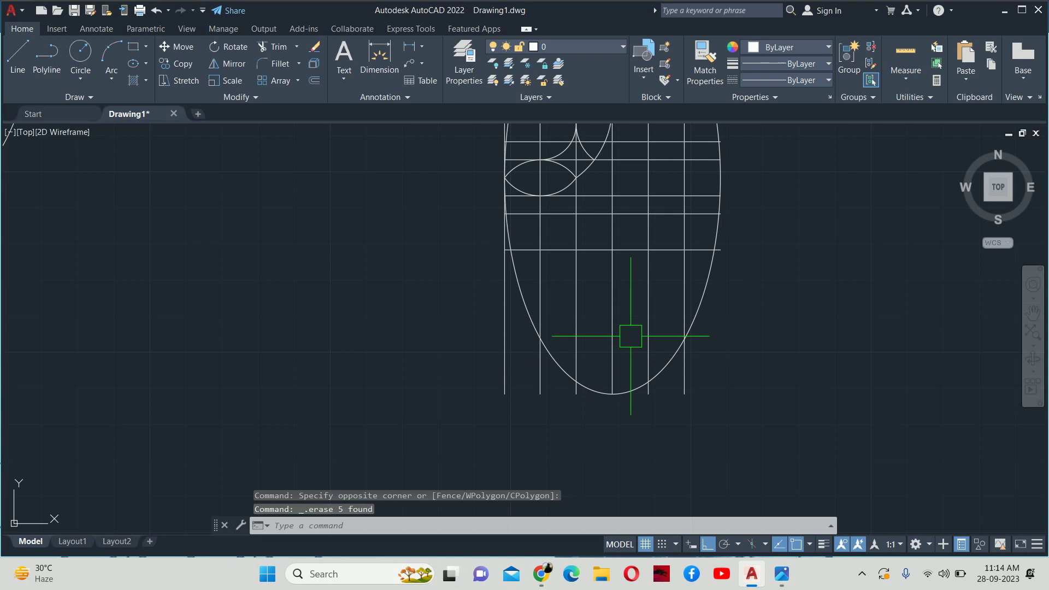
Step: Erase the remaining full-height vertical grid lines, including the left border, keeping the ellipse
scroll(630, 336, "up", 5)
left_click(694, 264)
left_click(248, 240)
key("Delete")
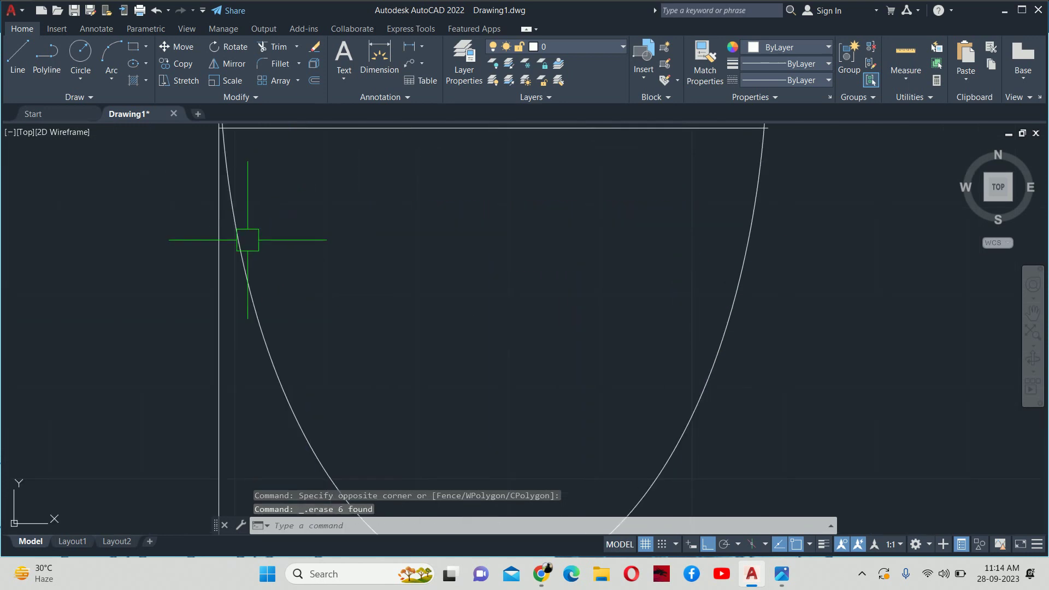
left_click(217, 302)
key("Delete")
Step: Erase the horizontal grid lines crossing the leaf and inner arcs in the middle of the ellipse
scroll(312, 287, "down", 3)
scroll(375, 328, "up", 2)
left_click(397, 219)
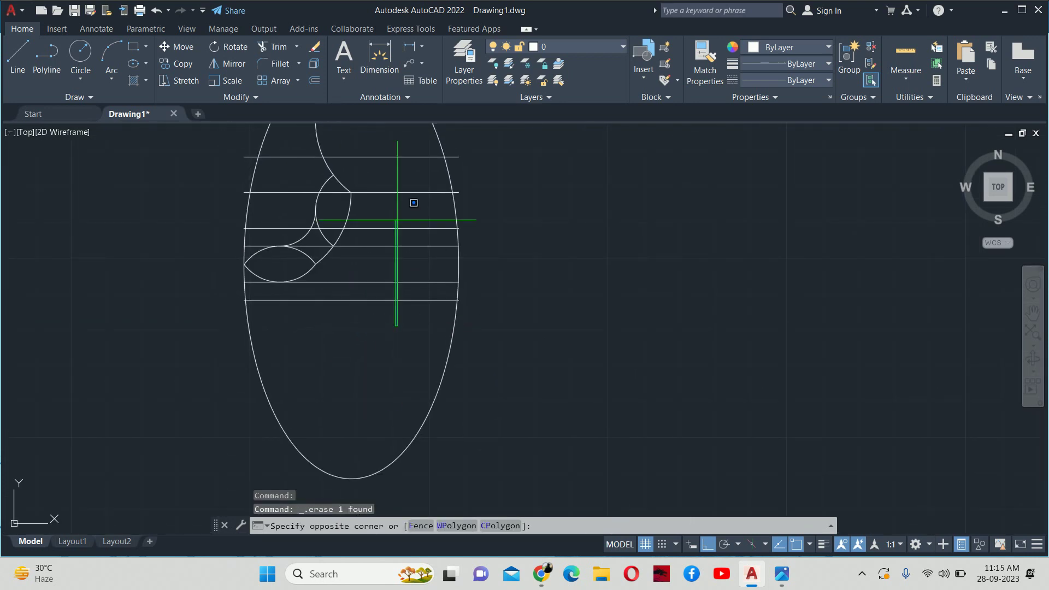
left_click(381, 145)
key("Delete")
Step: Erase the last three horizontal grid lines near the ellipse's top, keeping the short vertical line and the arcs
scroll(381, 228, "down", 2)
scroll(381, 309, "up", 2)
scroll(573, 349, "up", 3)
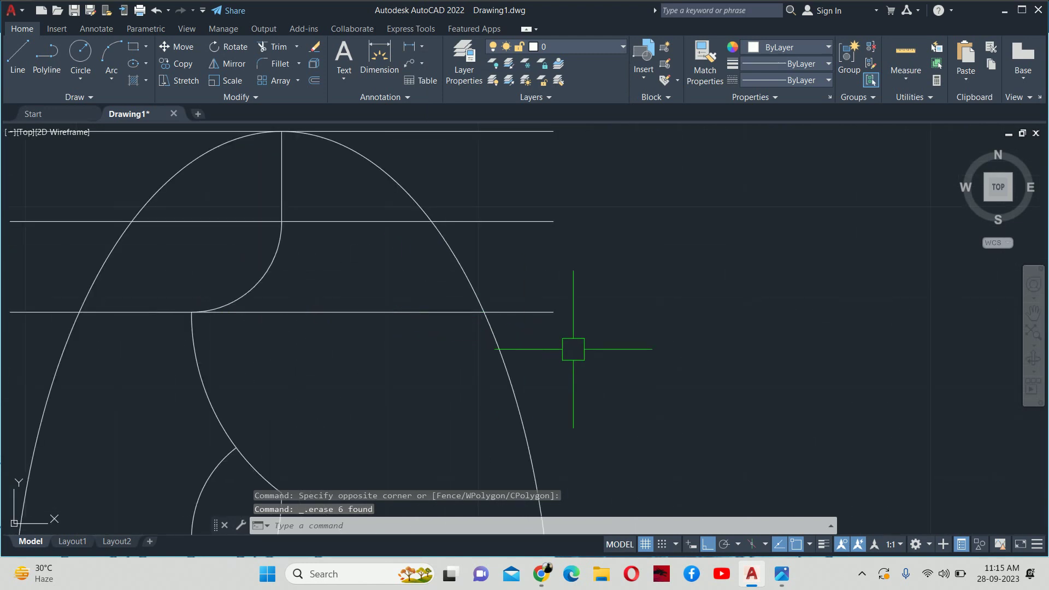
scroll(574, 349, "down", 3)
left_click(565, 276)
middle_click_drag(559, 186, 548, 274)
left_click(543, 236)
key("Delete")
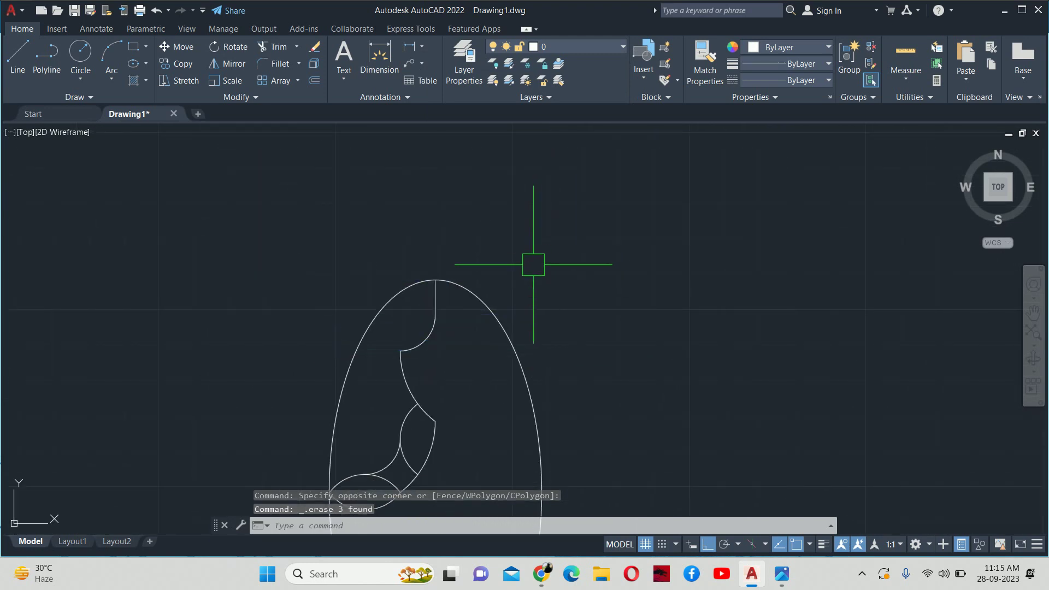
scroll(533, 264, "down", 4)
key("Escape")
key("Escape")
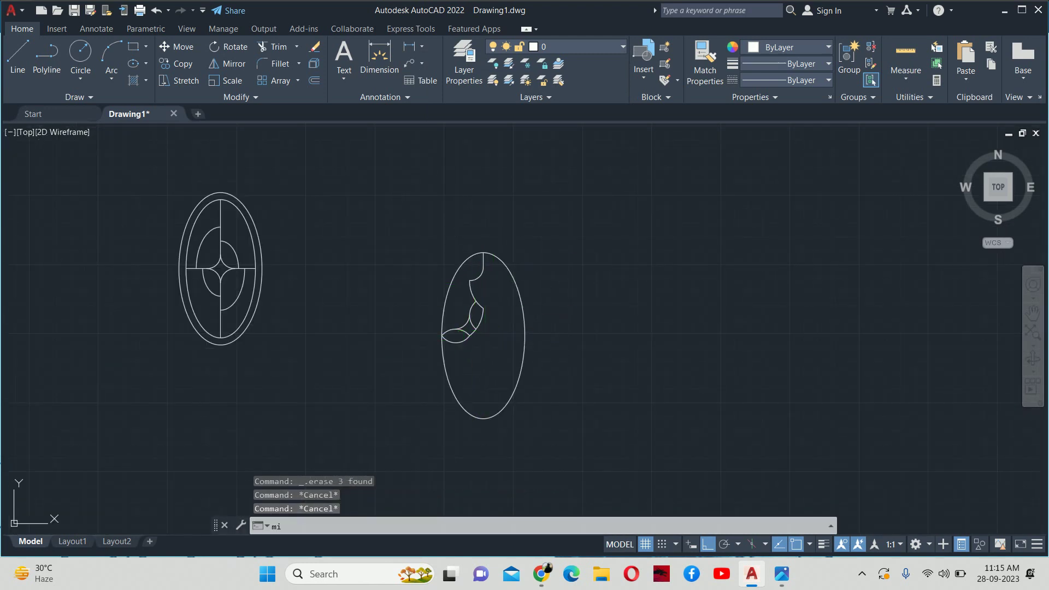
Step: Mirror the left half's leaf, arcs and short line about the vertical axis through the ellipse's top, keeping the source objects
type("mi")
key("Return")
left_click(365, 192)
left_click(507, 377)
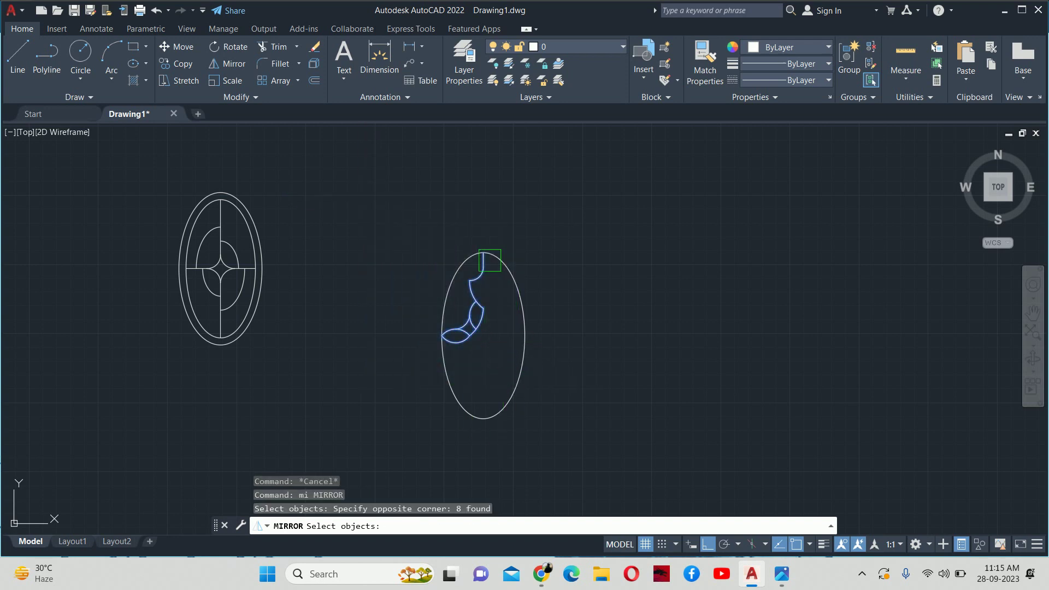
key("Return")
left_click(483, 254)
left_click(480, 181)
key("Return")
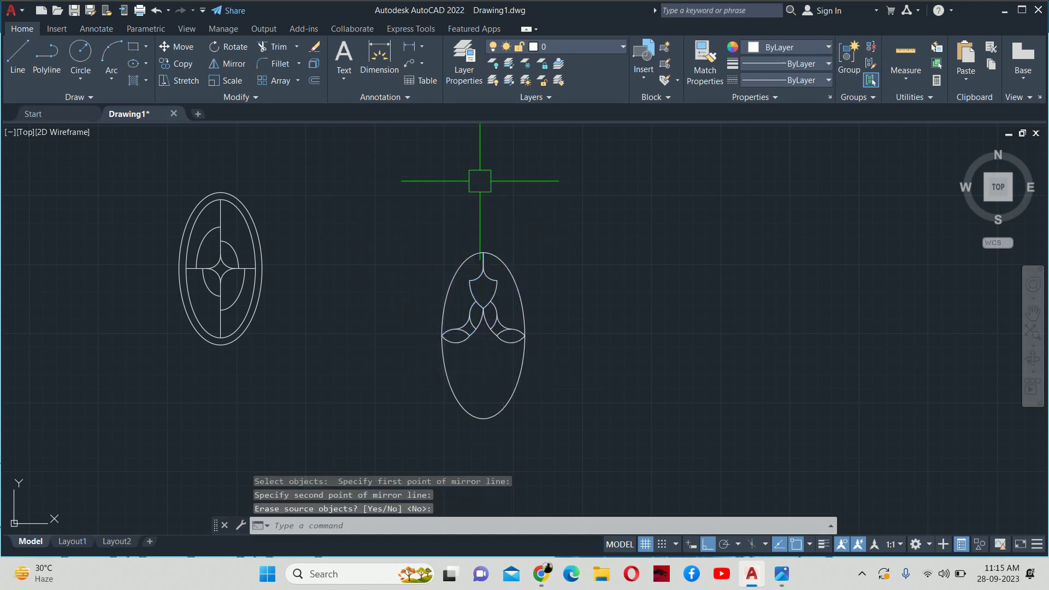
key("Return")
left_click(376, 206)
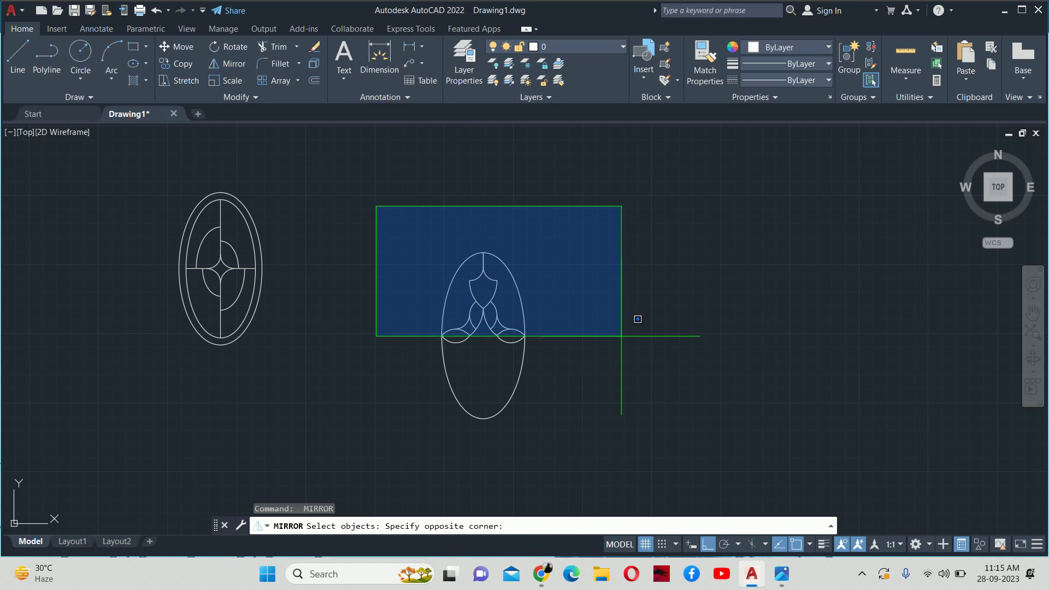
left_click(621, 336)
key("Return")
scroll(490, 331, "up", 4)
key("Escape")
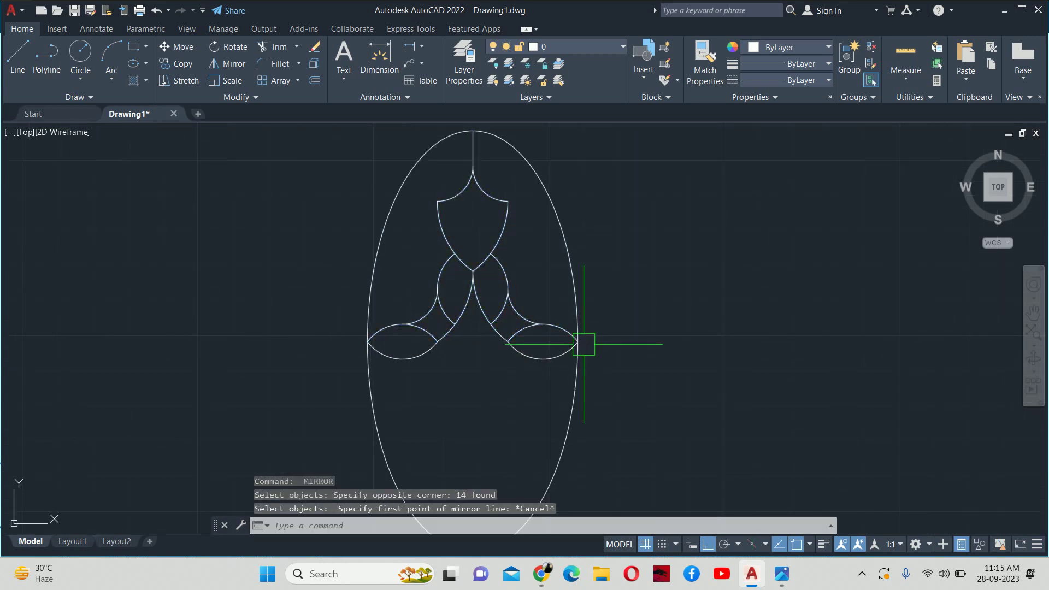
Step: Mirror the upper motif without the ellipse and leaves about a horizontal axis through the right leaf's outer tip, keeping the source objects
key("Return")
scroll(541, 337, "up", 2)
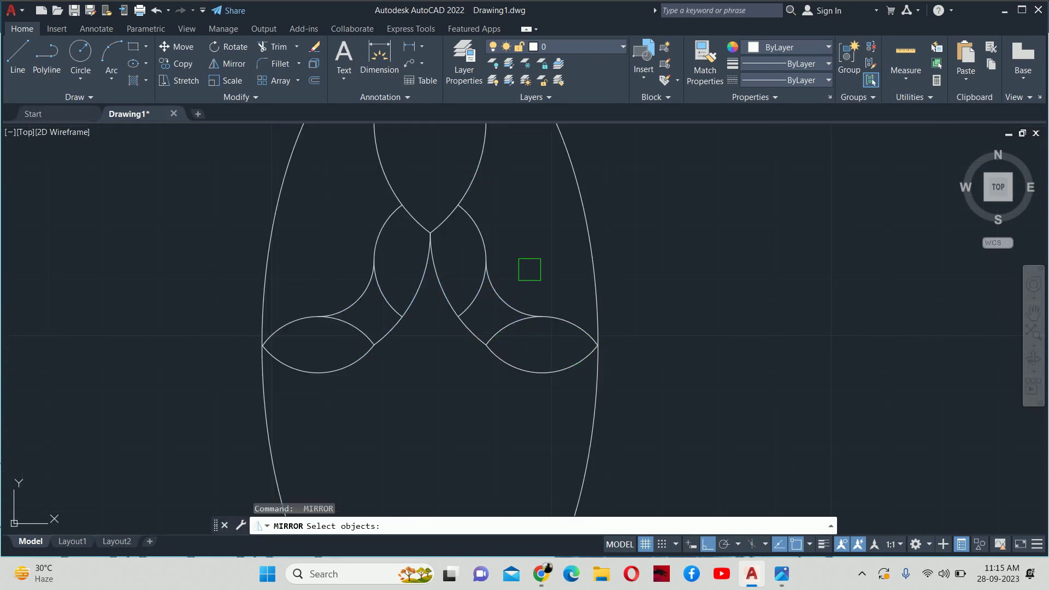
left_click(529, 269)
scroll(375, 196, "down", 3)
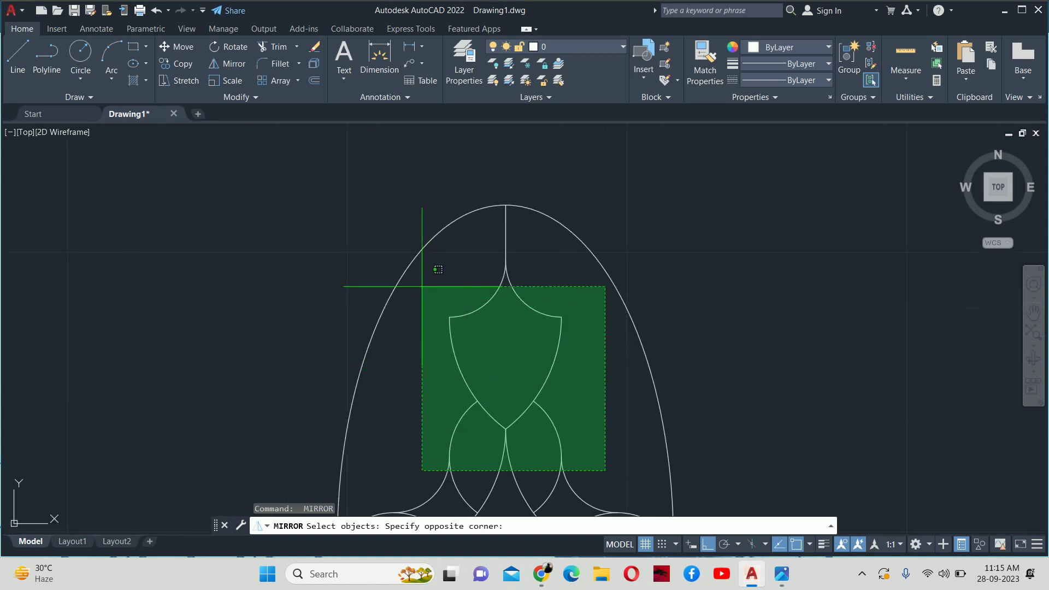
left_click(422, 271)
left_click(510, 248)
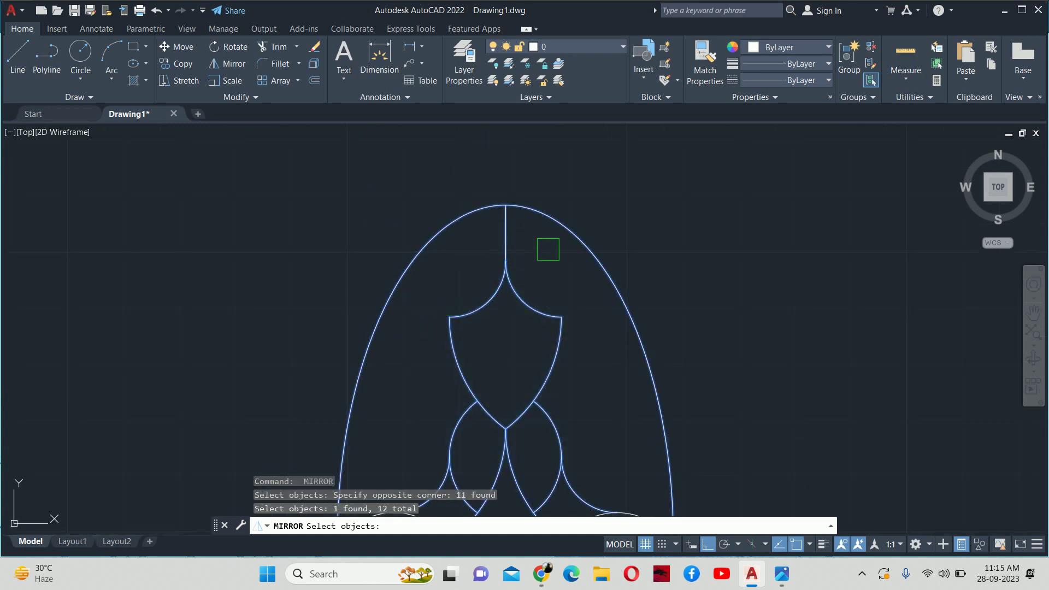
left_click(589, 256, "shift")
scroll(568, 297, "down", 4)
scroll(541, 366, "up", 6)
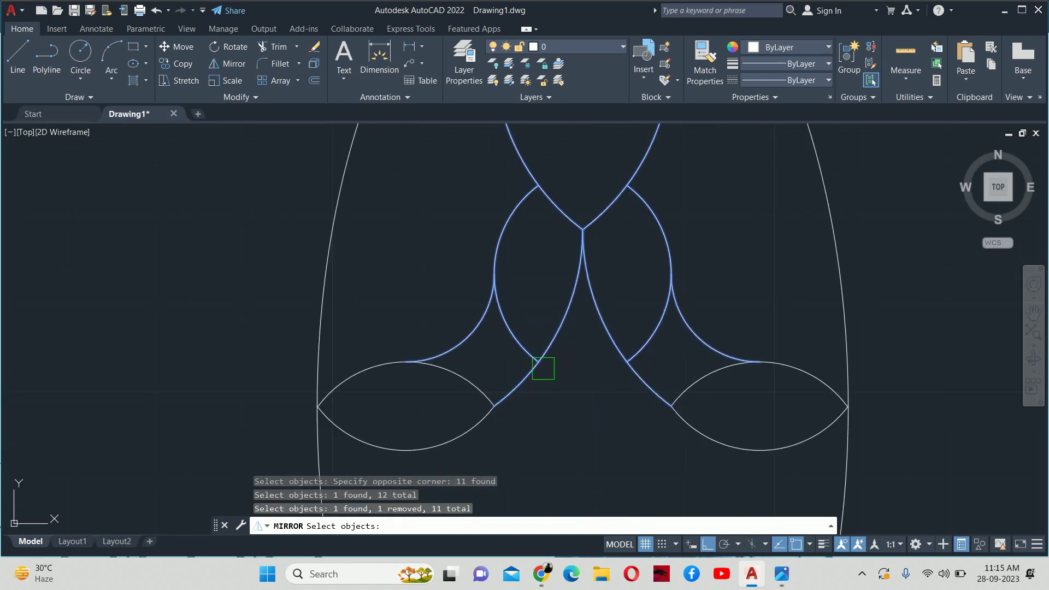
scroll(677, 394, "down", 2)
key("Return")
left_click(780, 401)
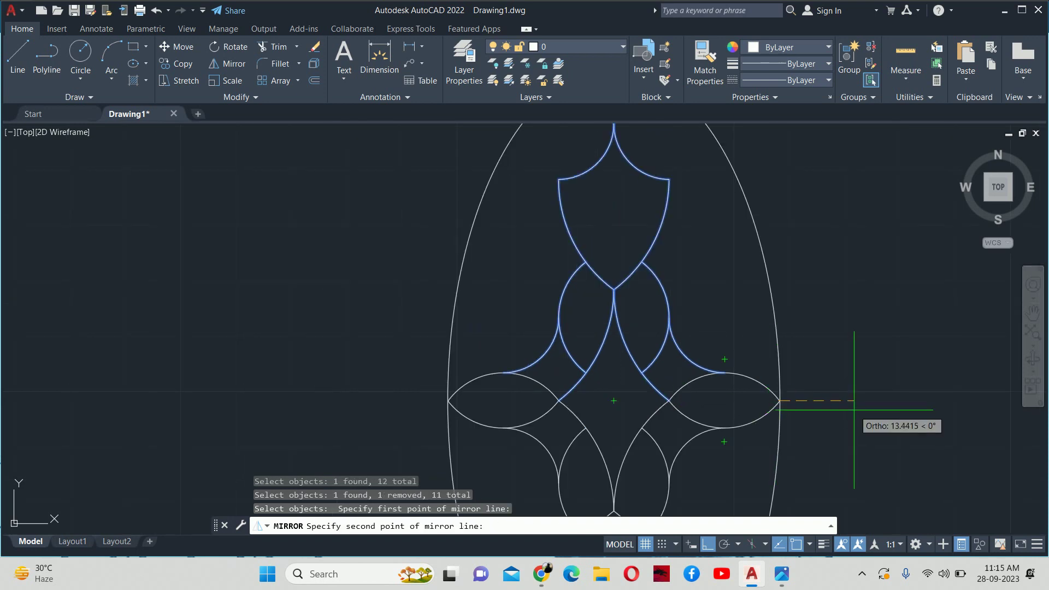
scroll(782, 386, "down", 4)
middle_click_drag(776, 386, 545, 324)
left_click(703, 323)
key("Return")
key("Escape")
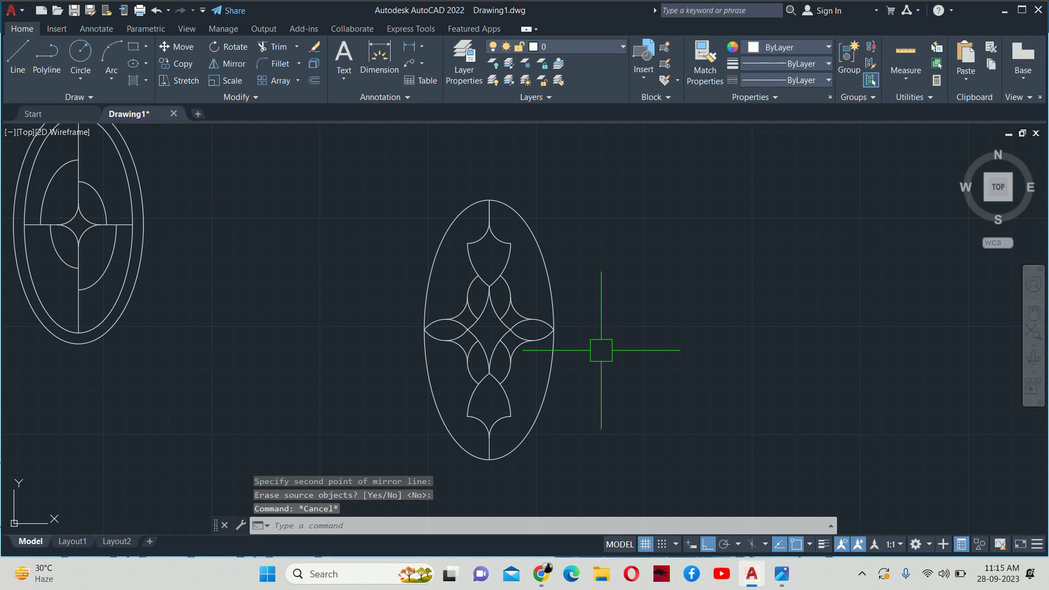
Step: Switch to the reference image Civil WB 02.jpg to check the oval grill and view the whole exercise sheet
key("alt")
key("alt+Tab")
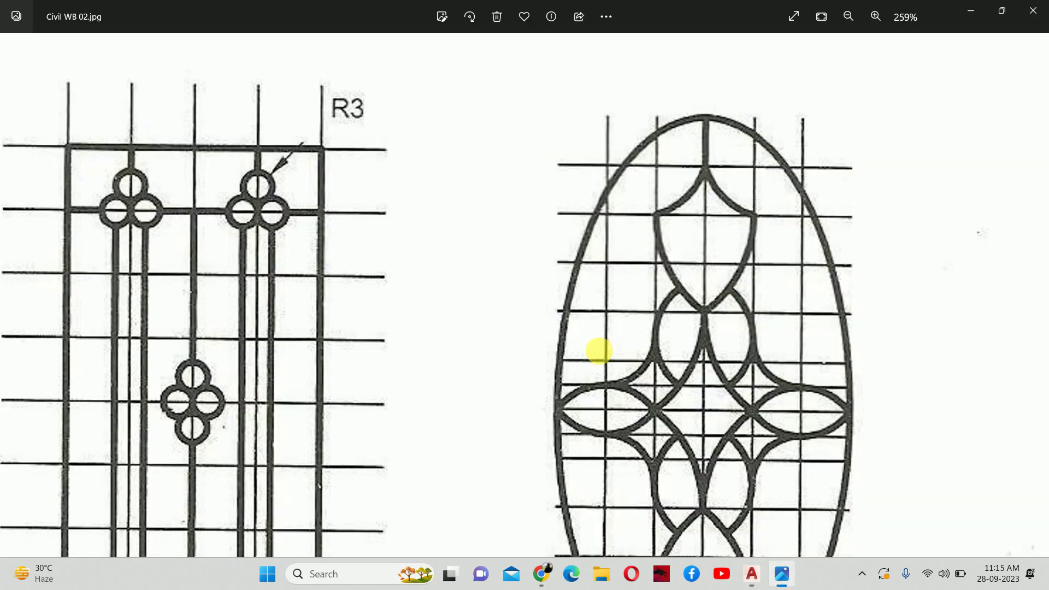
scroll(600, 308, "down", 3)
scroll(604, 311, "down", 5)
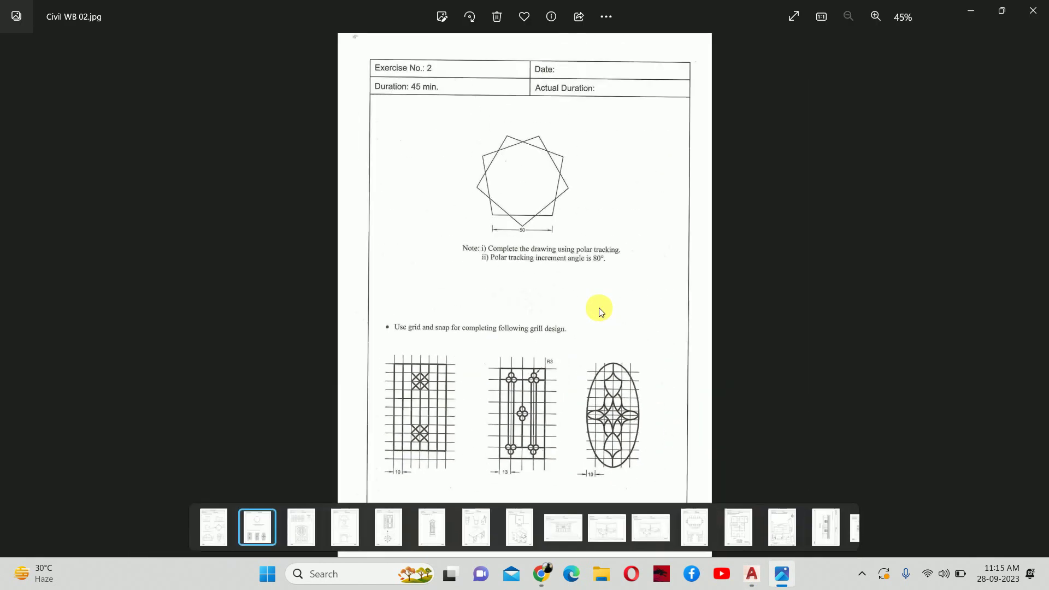
Step: Open Civil WB 003.jpg and examine the heart grill pattern, its overall dimension and the heart's detail view
key("Right")
key("Right")
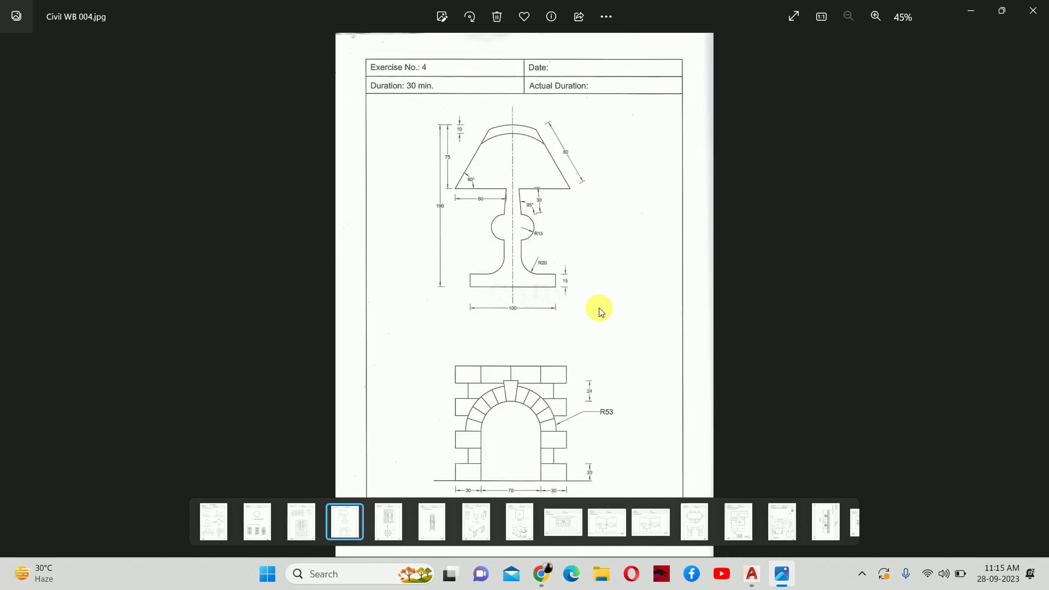
key("Left")
scroll(440, 87, "up", 3)
scroll(539, 187, "up", 3)
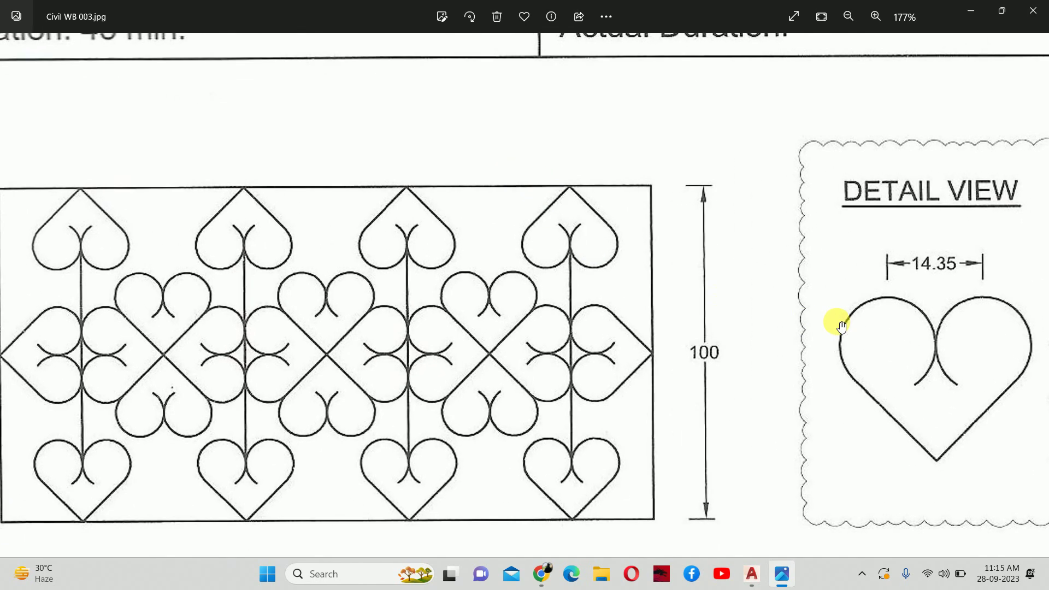
left_click_drag(836, 322, 702, 288)
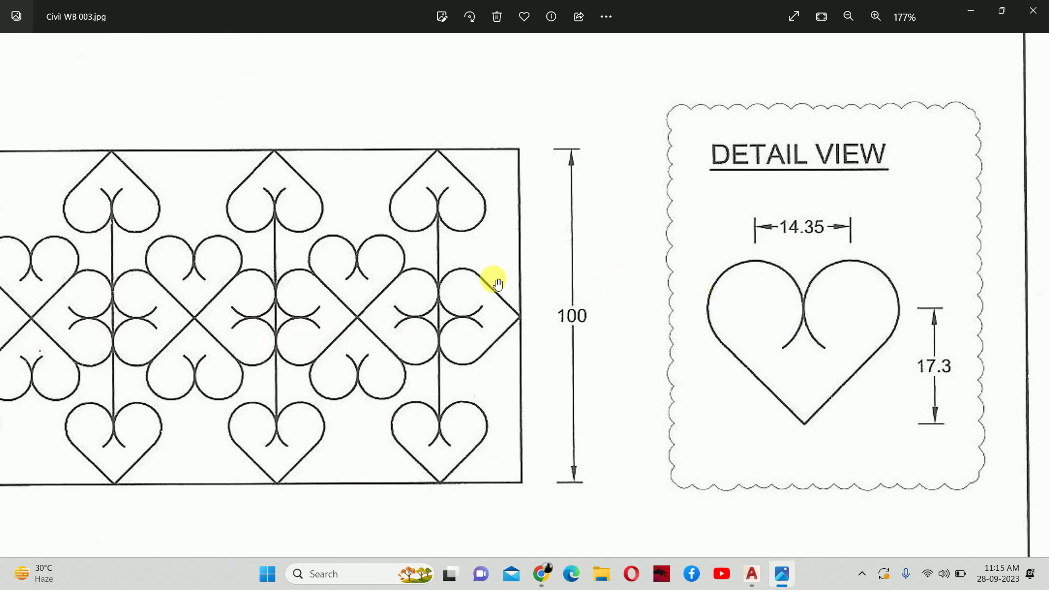
left_click_drag(492, 281, 593, 274)
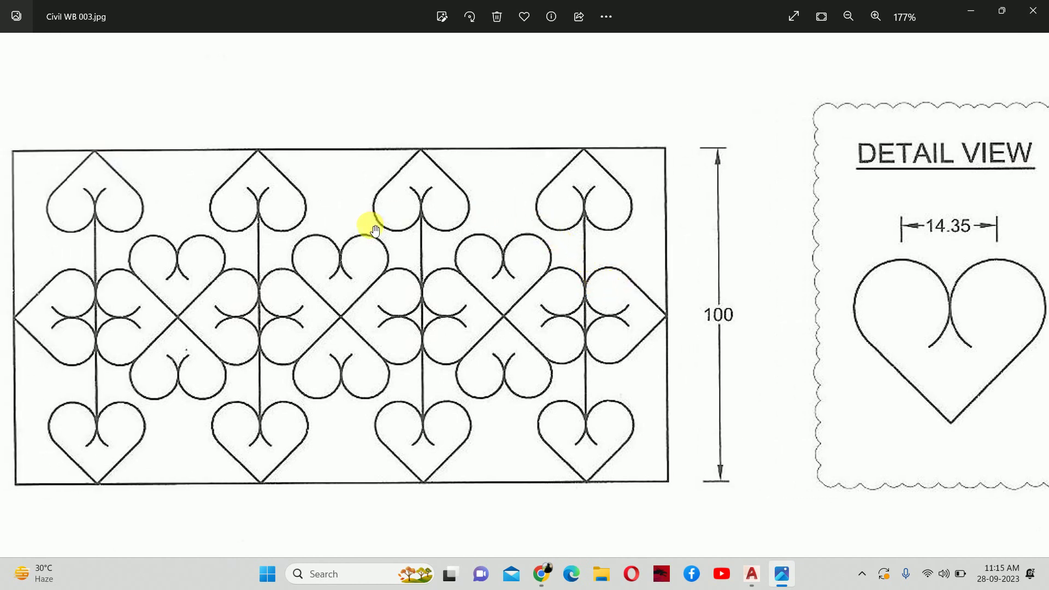
Step: Examine the heart grill pattern and the dimensioned heart detail in Civil WB 003.jpg, and switch back to the AutoCAD drawing
left_click_drag(368, 222, 550, 242)
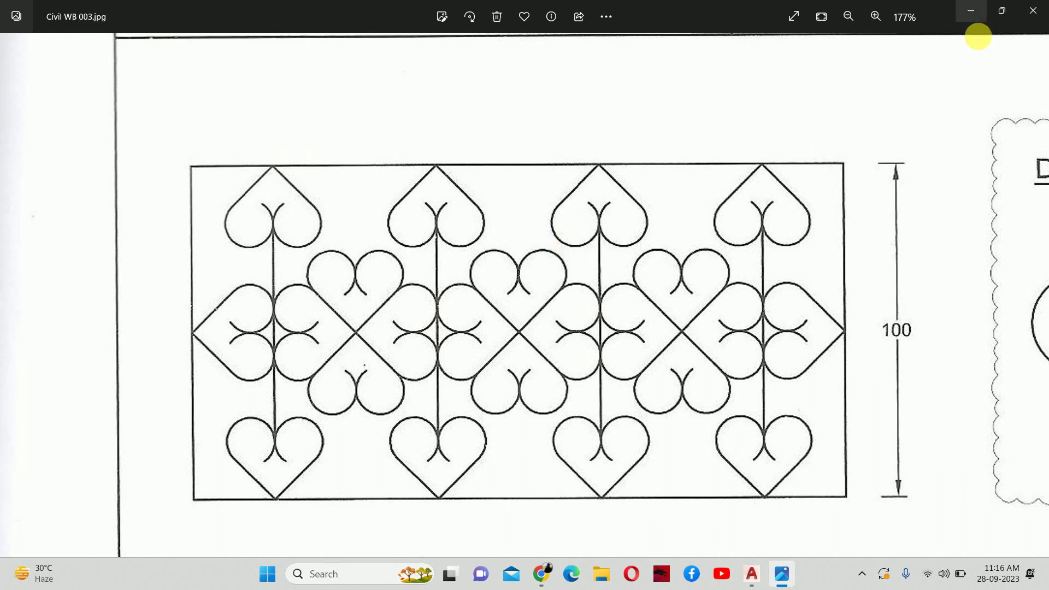
scroll(841, 229, "down", 3)
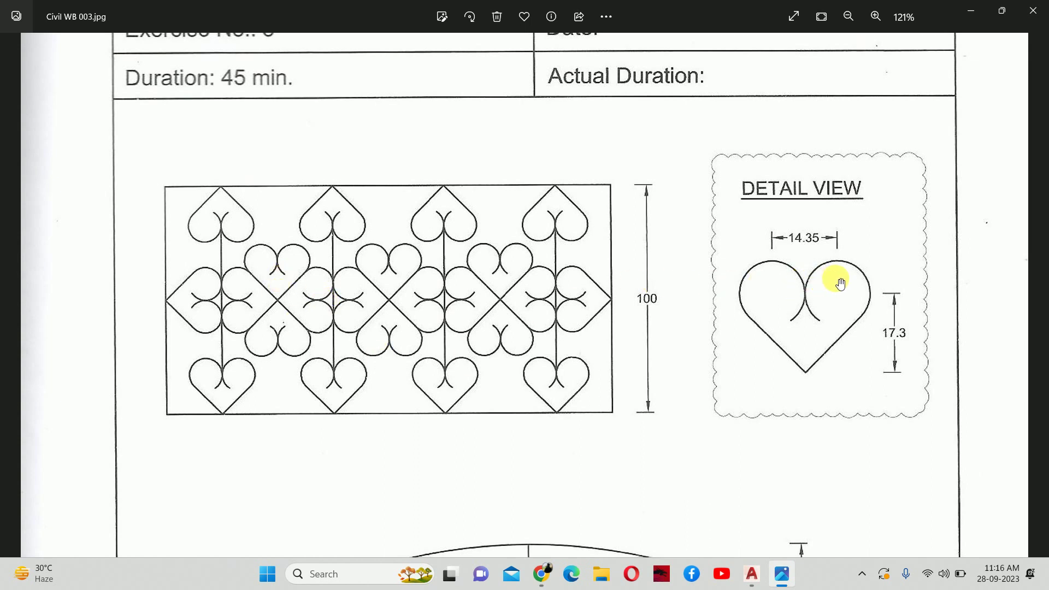
scroll(847, 277, "up", 3)
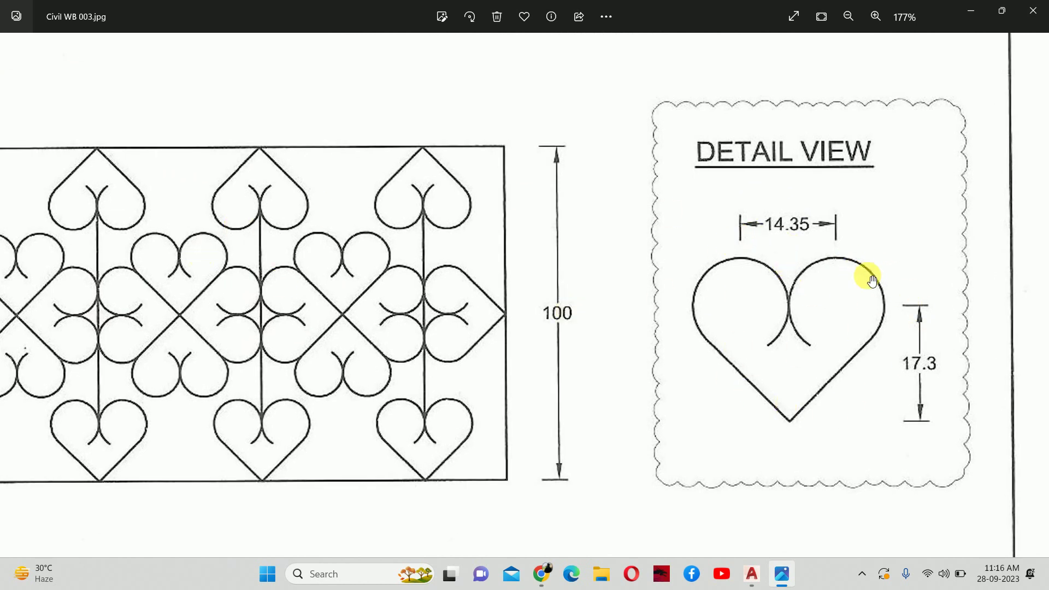
scroll(844, 277, "up", 2)
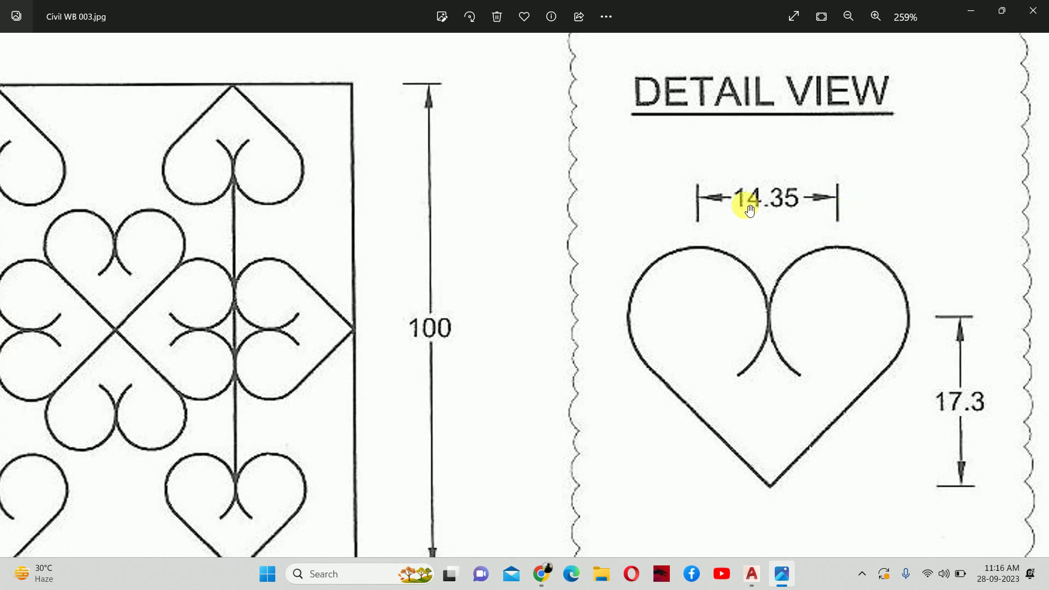
key("alt+Tab")
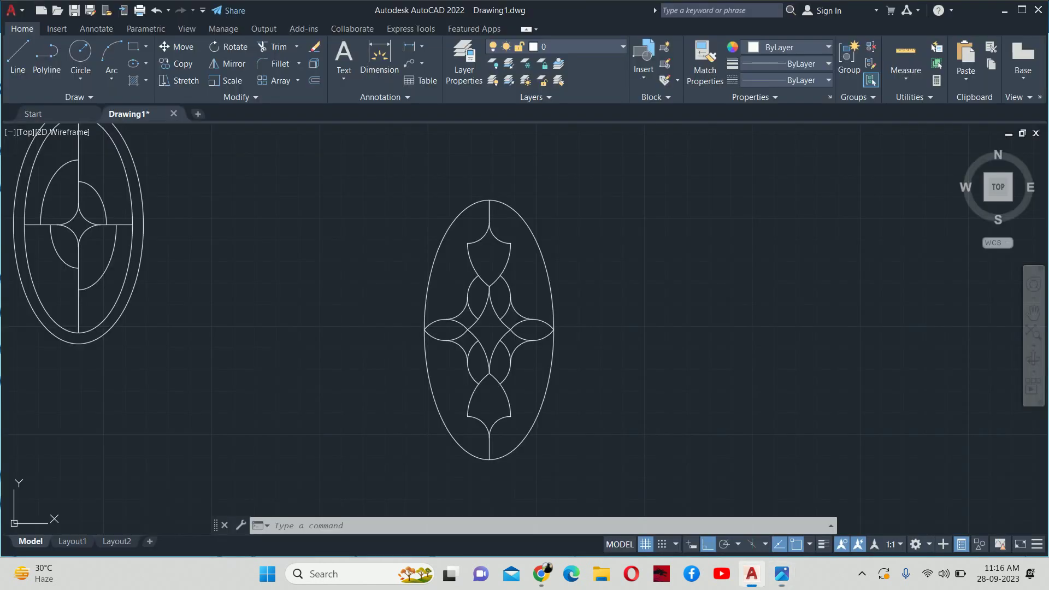
type("l")
key("Return")
scroll(627, 245, "down", 2)
middle_click_drag(628, 246, 421, 183)
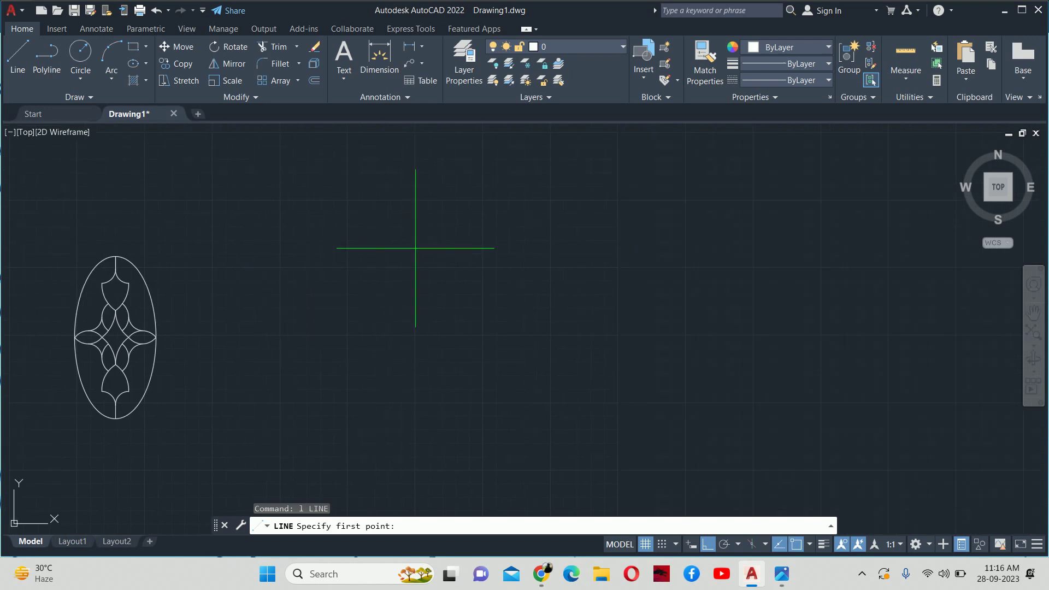
left_click(417, 245)
key("Escape")
key("Escape")
Step: Draw a 14.35 horizontal line in the empty area beyond the oval grills as the spacing of the heart's lobe centres
scroll(559, 271, "down", 1)
scroll(559, 271, "down", 2)
middle_click_drag(559, 271, 311, 387)
key("Return")
left_click(346, 283)
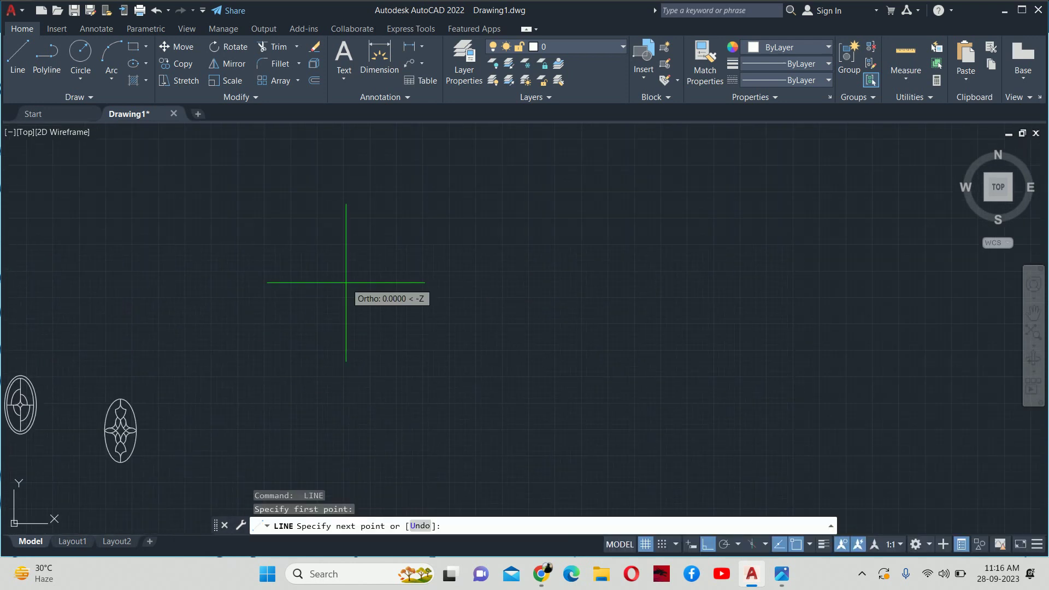
type("14.35")
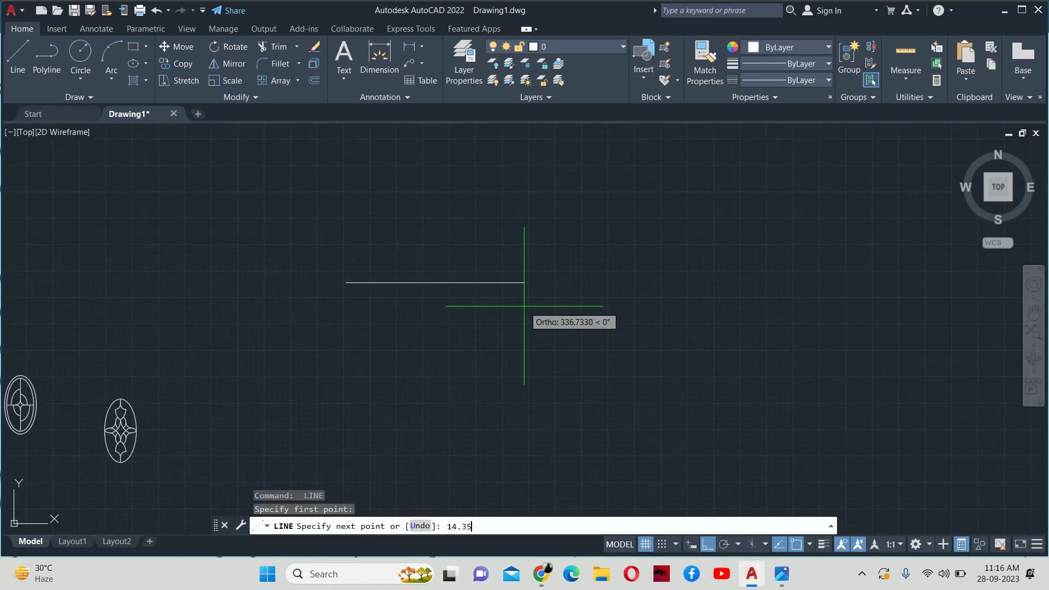
key("Return")
key("Escape")
key("Escape")
Step: Draw a vertical line 17.3 long downward from the horizontal line's midpoint, checking the length in Civil WB 003.jpg
scroll(373, 284, "up", 2)
scroll(281, 279, "up", 5)
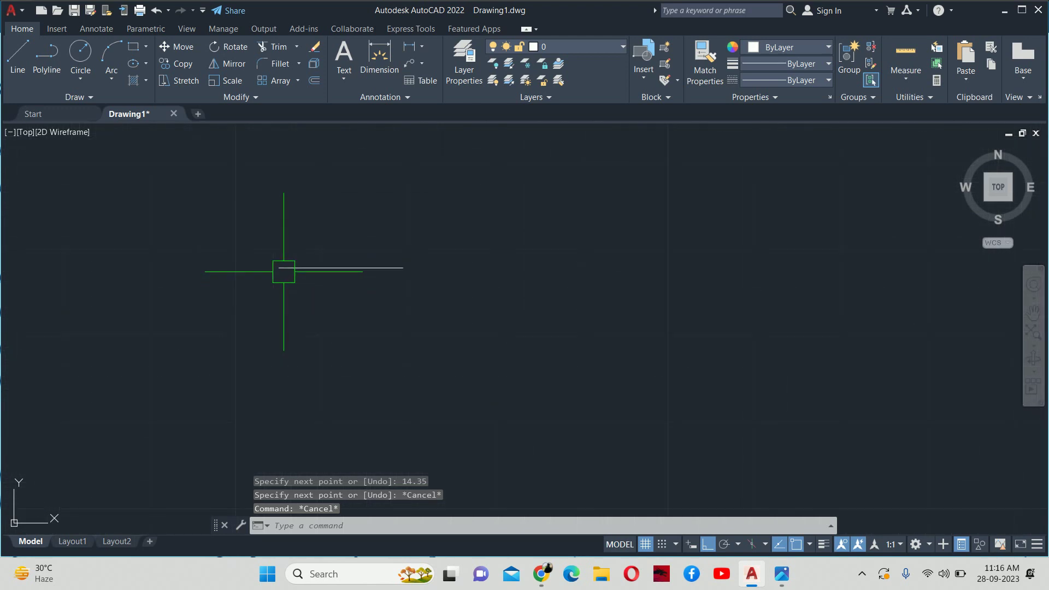
type("c")
key("Return")
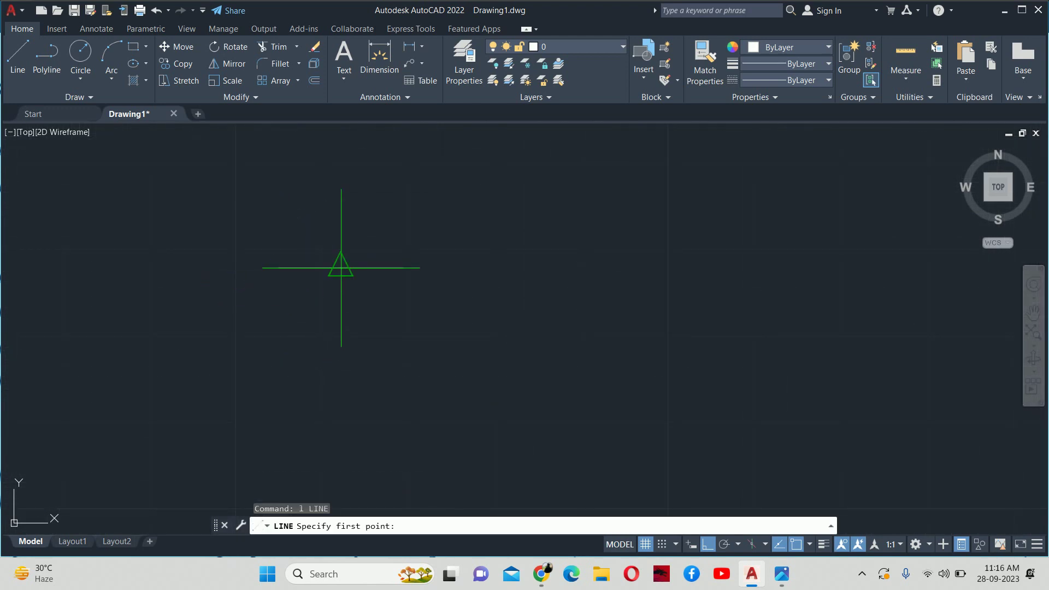
left_click(341, 268)
key("alt+Tab")
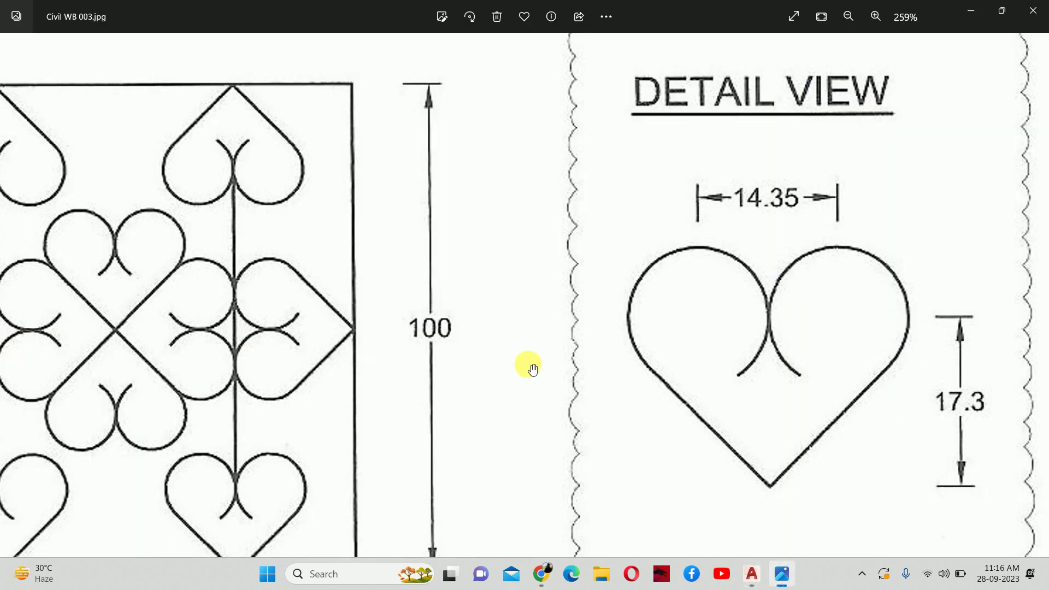
key("alt+Tab")
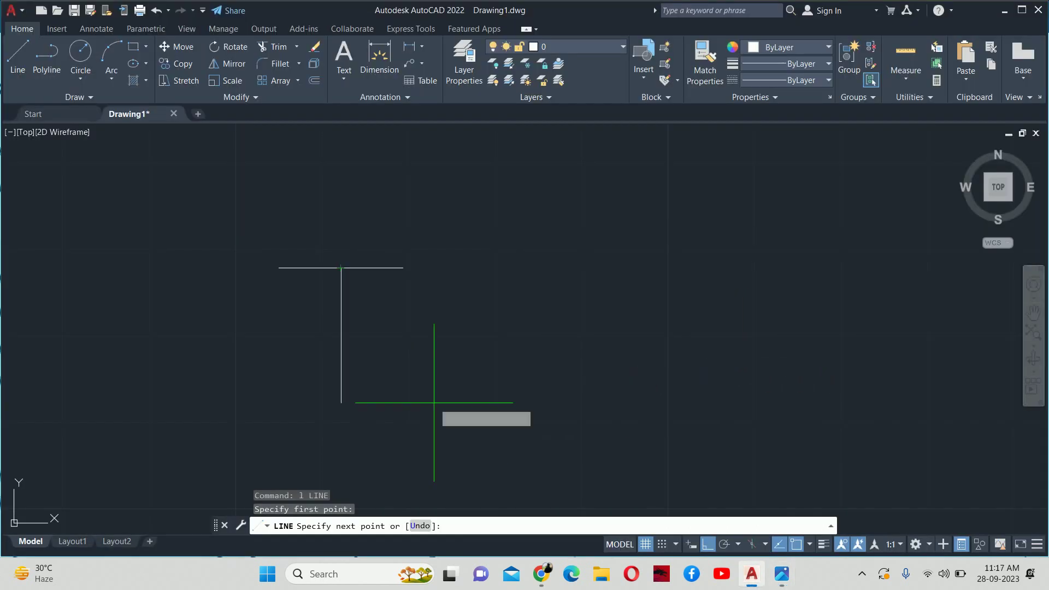
type("17.3")
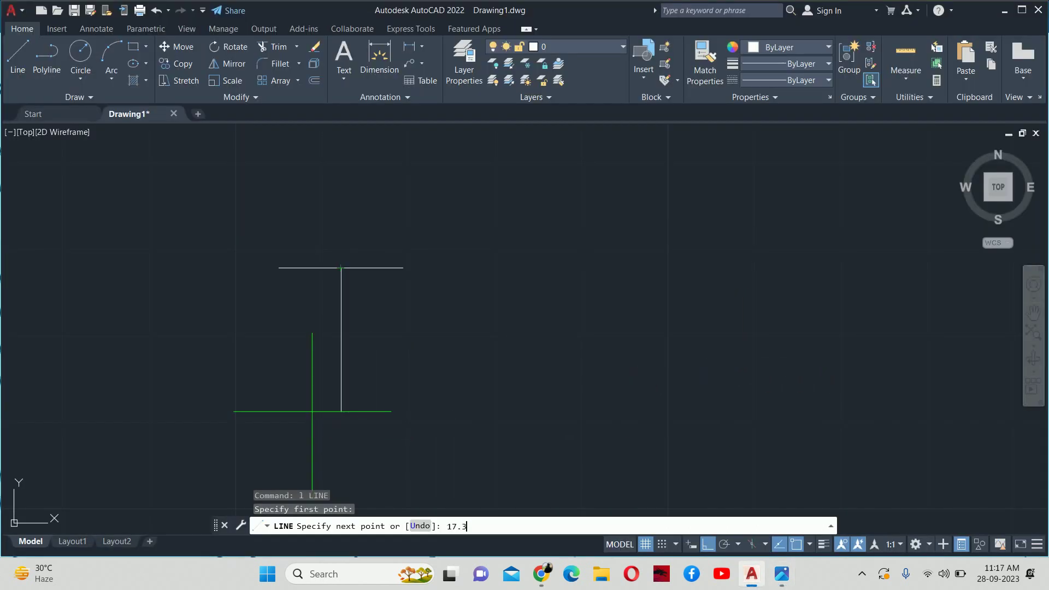
key("Return")
key("Escape")
key("Escape")
Step: Draw two circles centred on the horizontal line's endpoints, each with its radius reaching the line's midpoint
middle_click_drag(375, 354, 488, 330)
type("c")
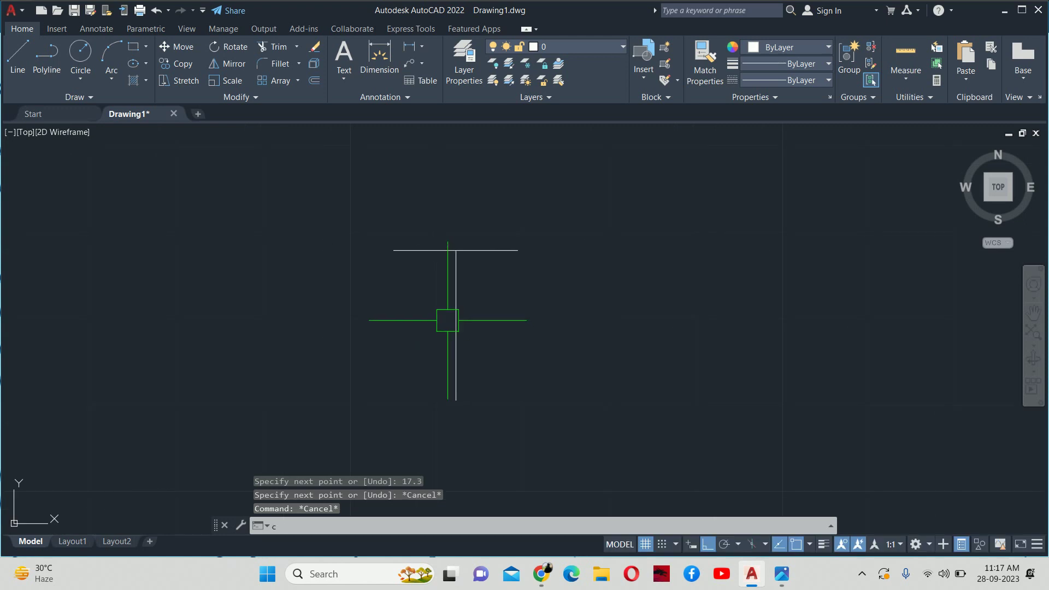
key("Return")
left_click(393, 251)
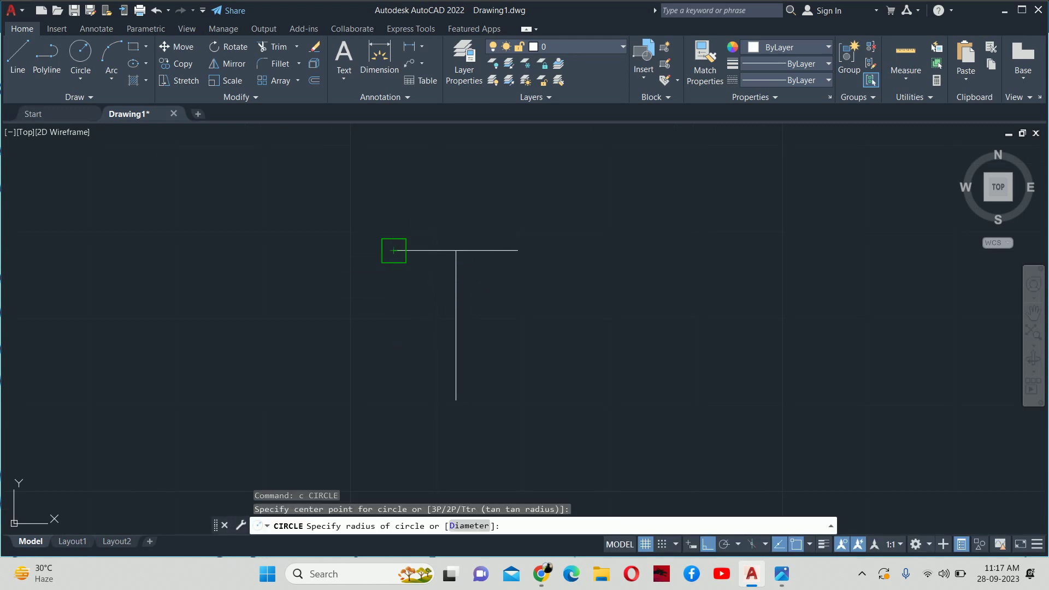
left_click(456, 251)
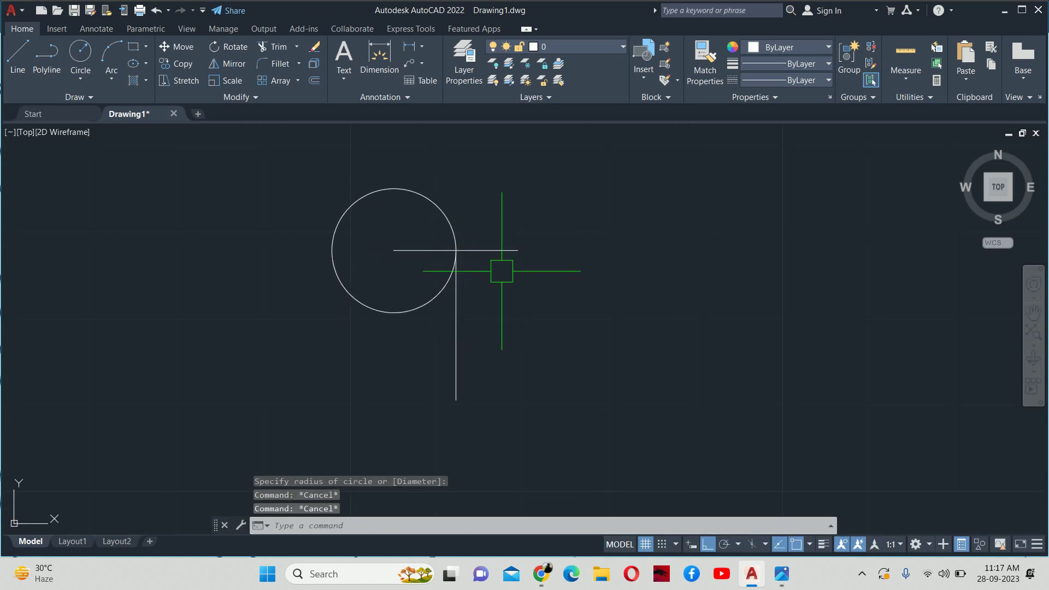
key("Return")
left_click(517, 250)
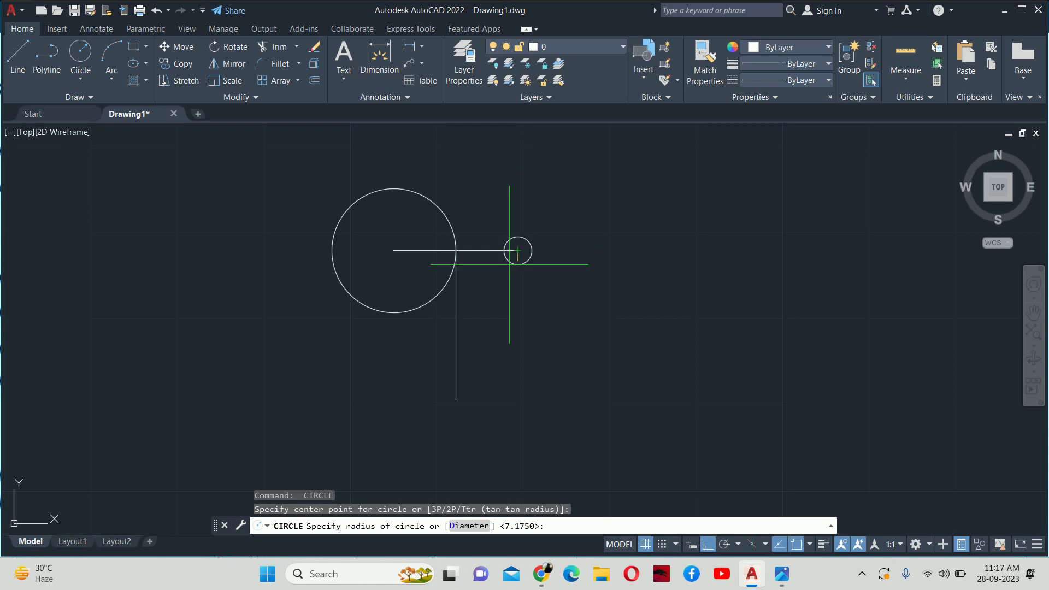
left_click(455, 251)
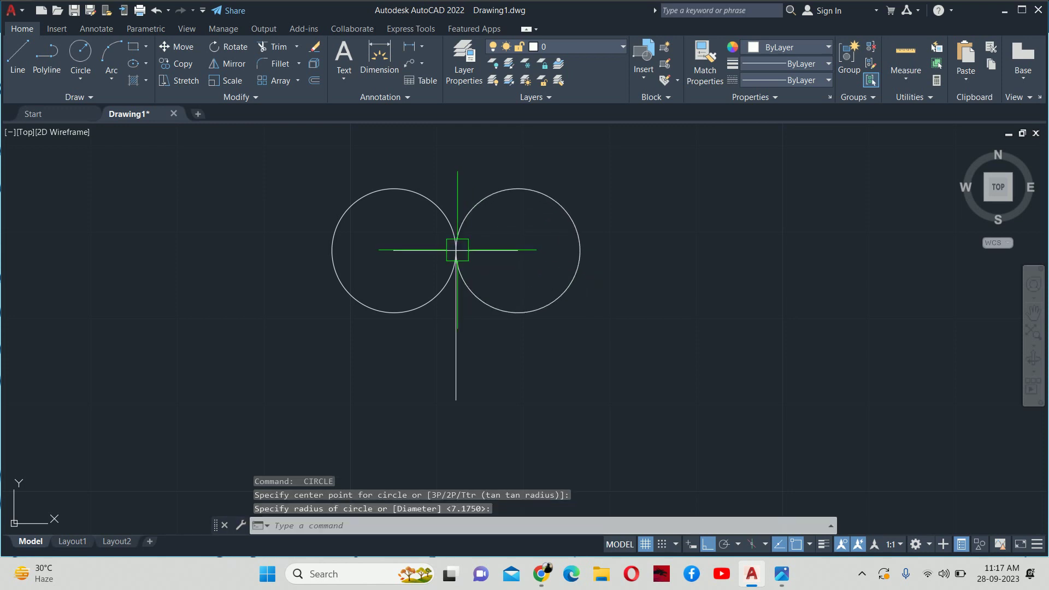
key("Escape")
key("Escape")
Step: Check the heart detail in Civil WB 003.jpg and draw a line from the vertical line's lower end tangent to the right circle
key("alt+Tab")
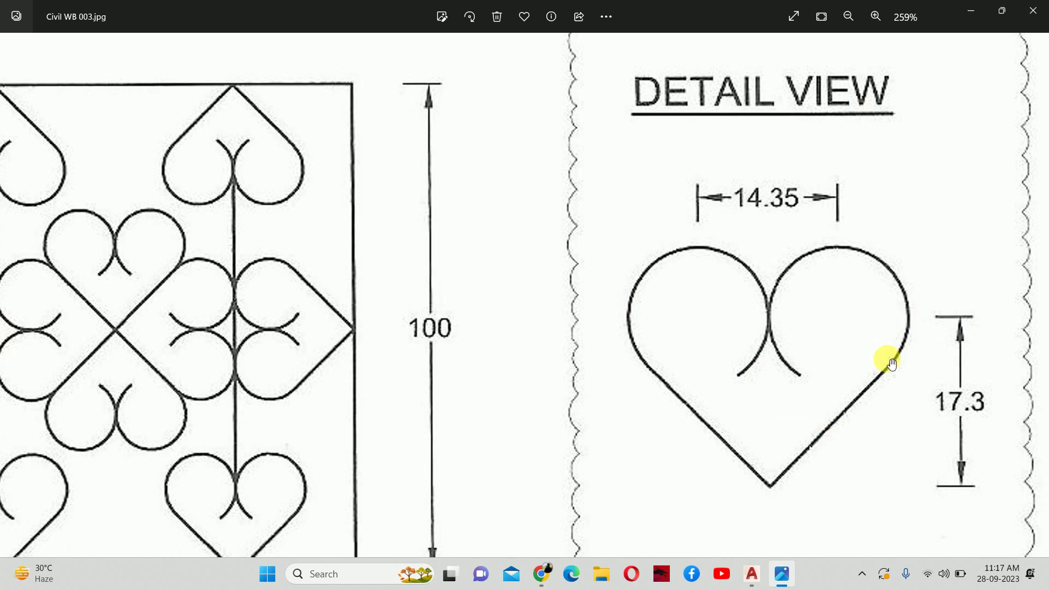
key("alt+Tab")
type("l")
key("Return")
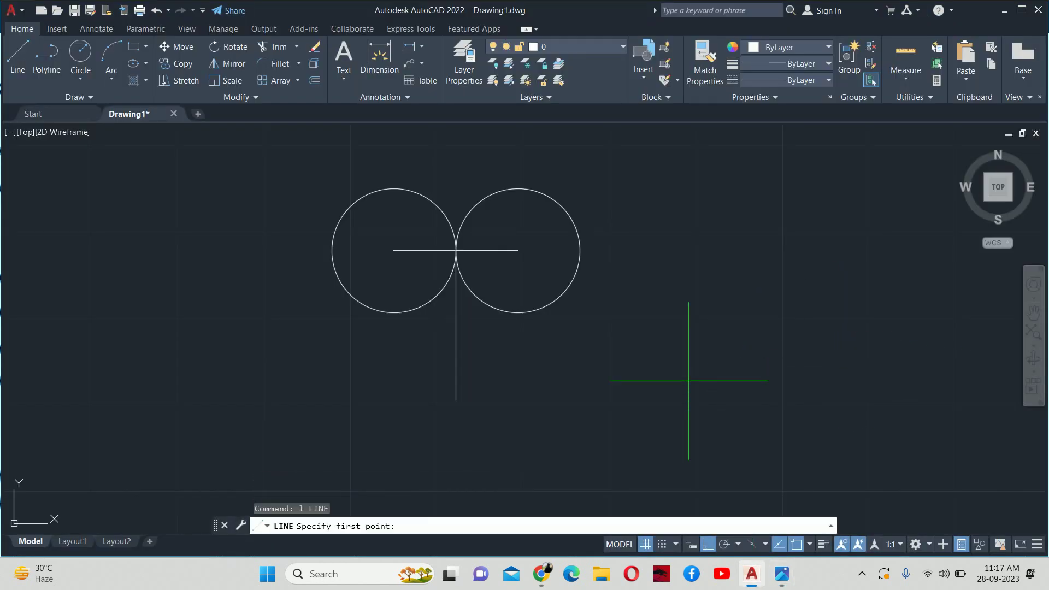
left_click(456, 400)
type("ta")
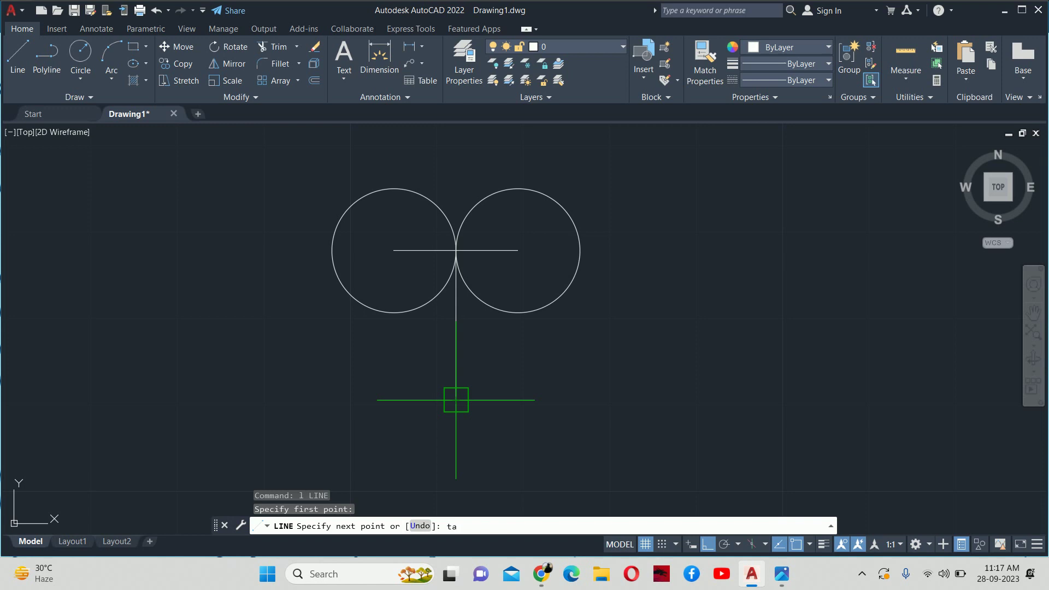
type("n to")
key("Return")
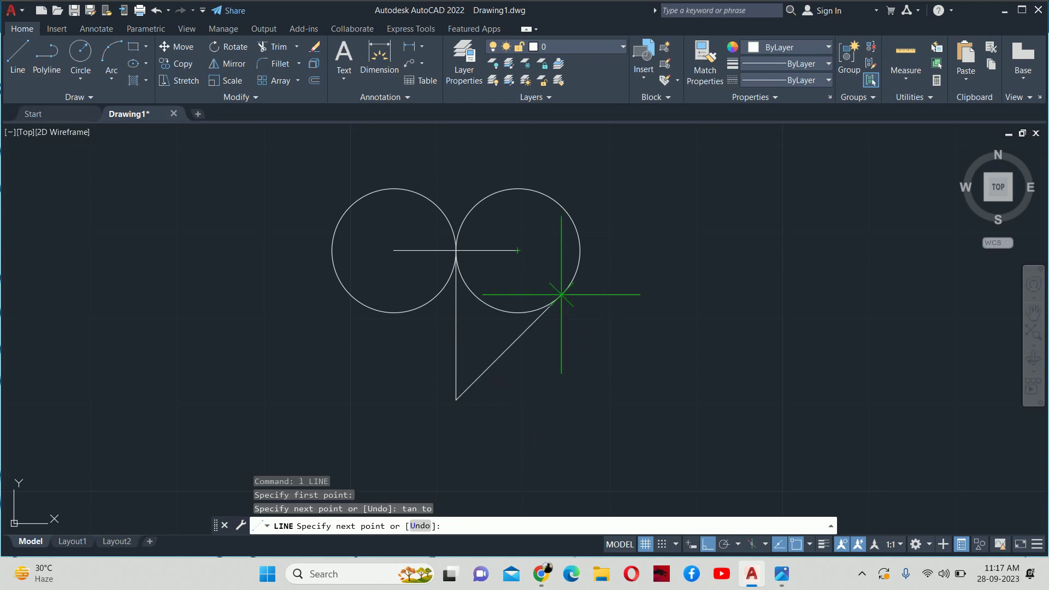
left_click(561, 294)
Step: Extend the line chain horizontally from the right circle's tangent point leftward past the left circle as a construction line
middle_click_drag(473, 299, 632, 280)
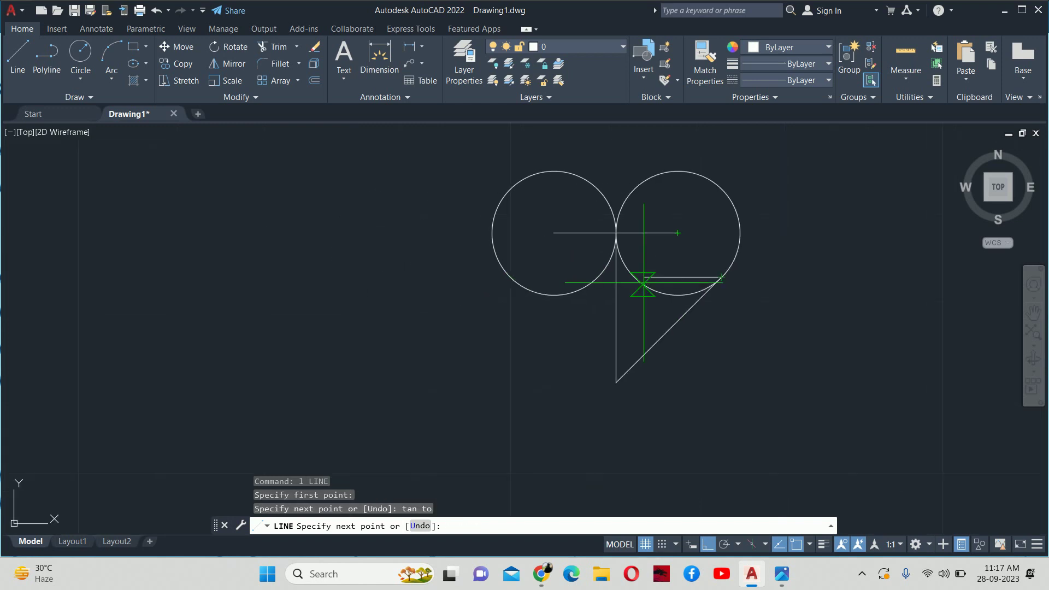
left_click(414, 277)
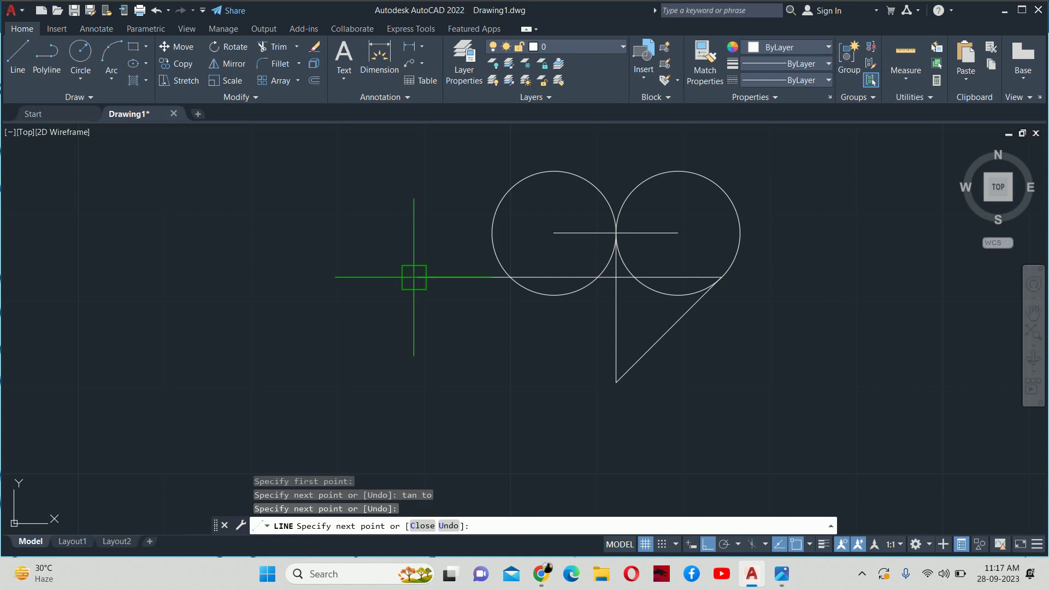
key("Escape")
key("Escape")
key("Escape")
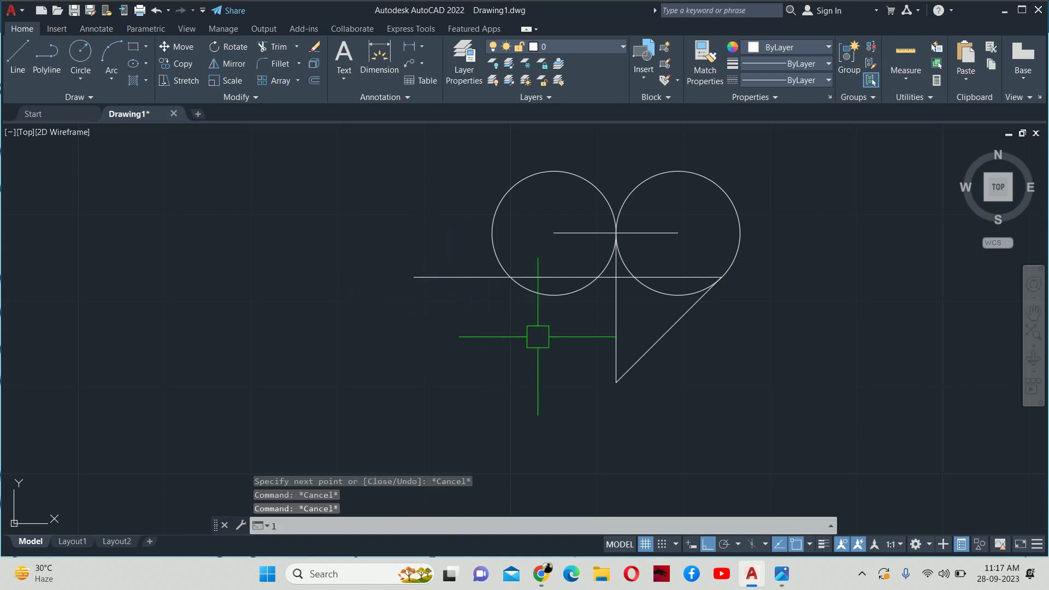
Step: Draw a line from the vertical line's lower end to the left circle's lower-left intersection with the horizontal construction line
type("l")
key("Return")
left_click(615, 383)
type("tan")
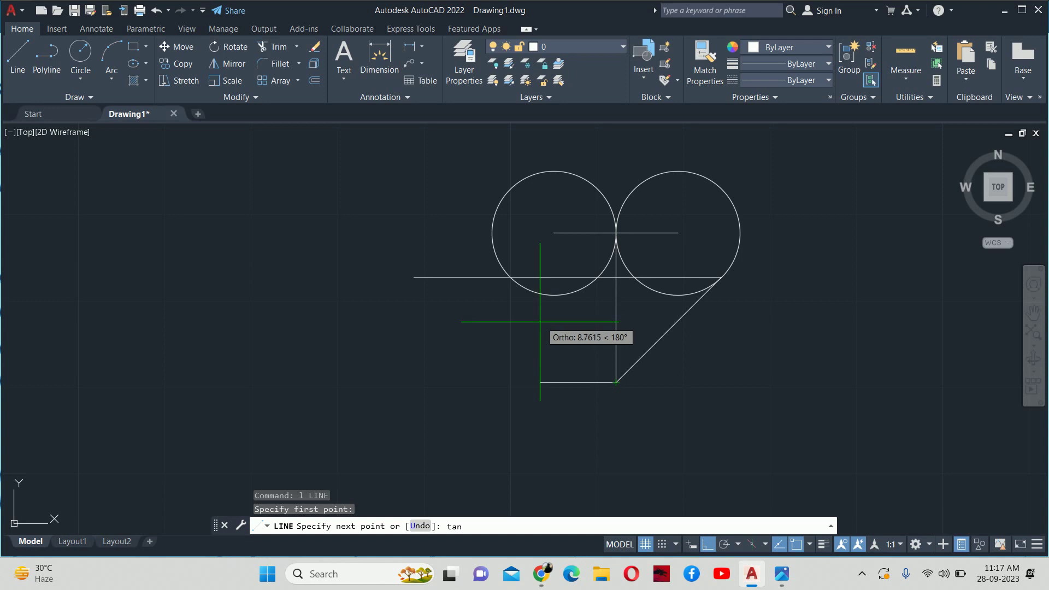
key("Return")
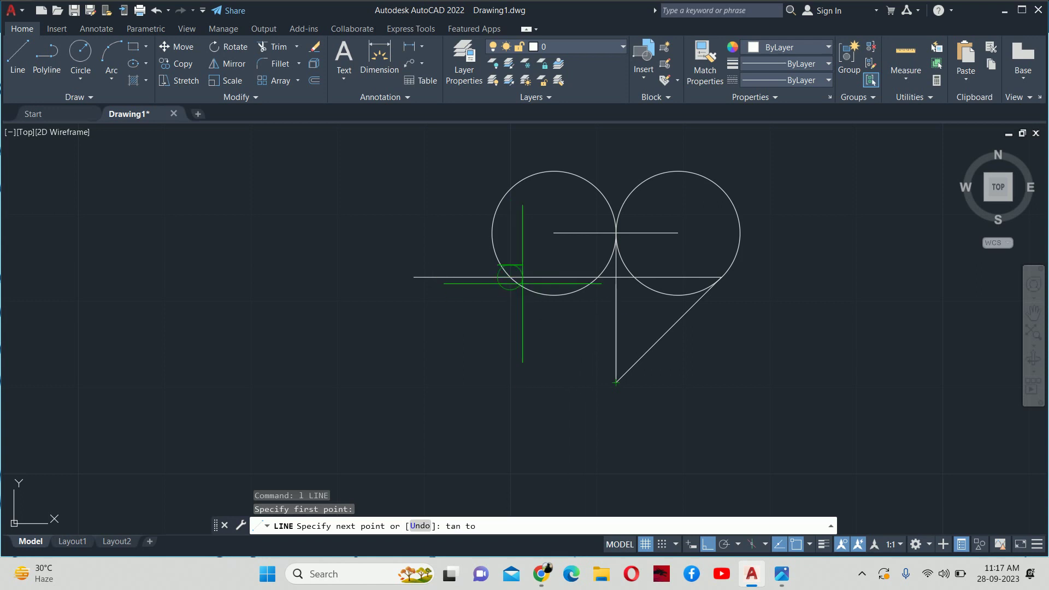
left_click(511, 278)
key("Escape")
key("Escape")
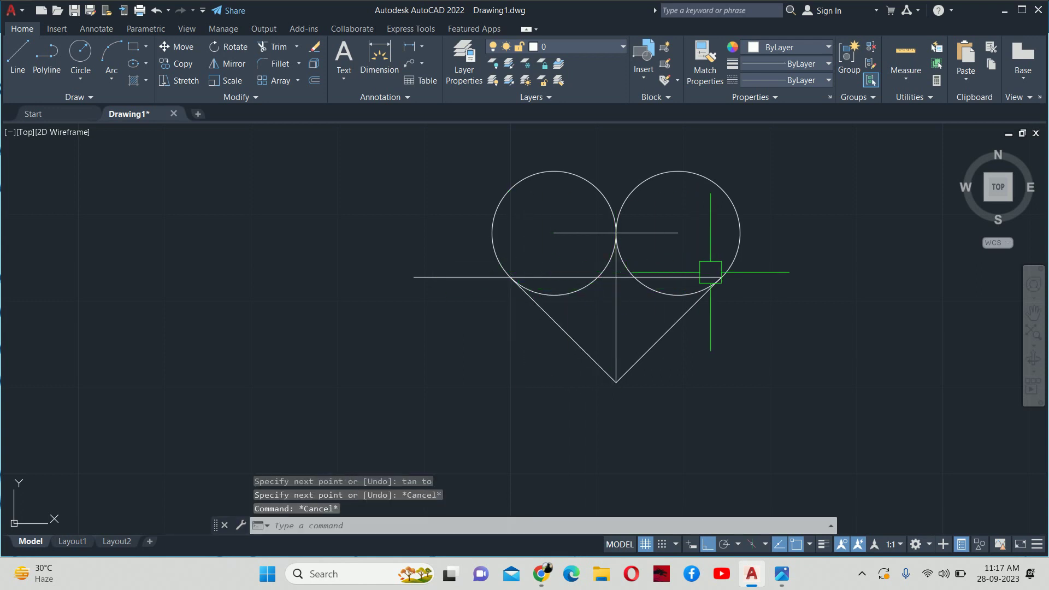
Step: Check the inner curls in the heart's detail view and trim both circles' lower arcs below the horizontal construction line
key("alt+Tab")
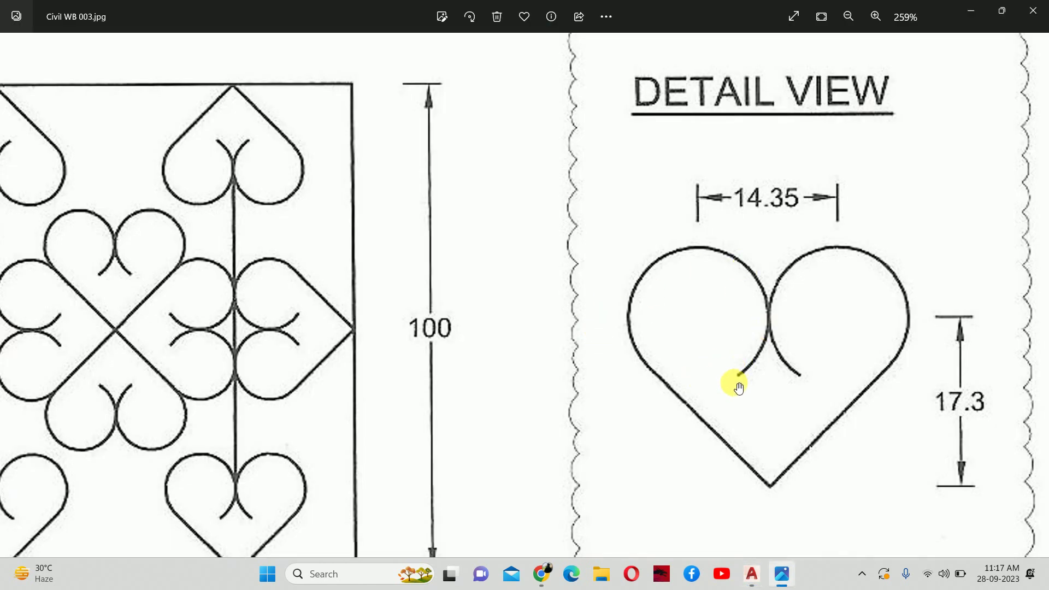
key("alt+Tab")
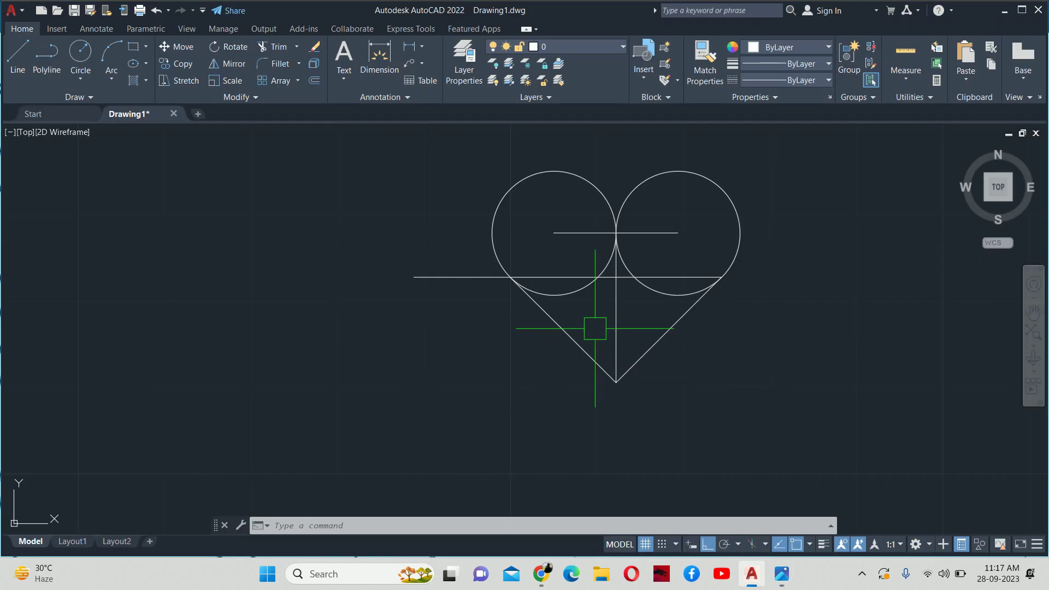
type("tr")
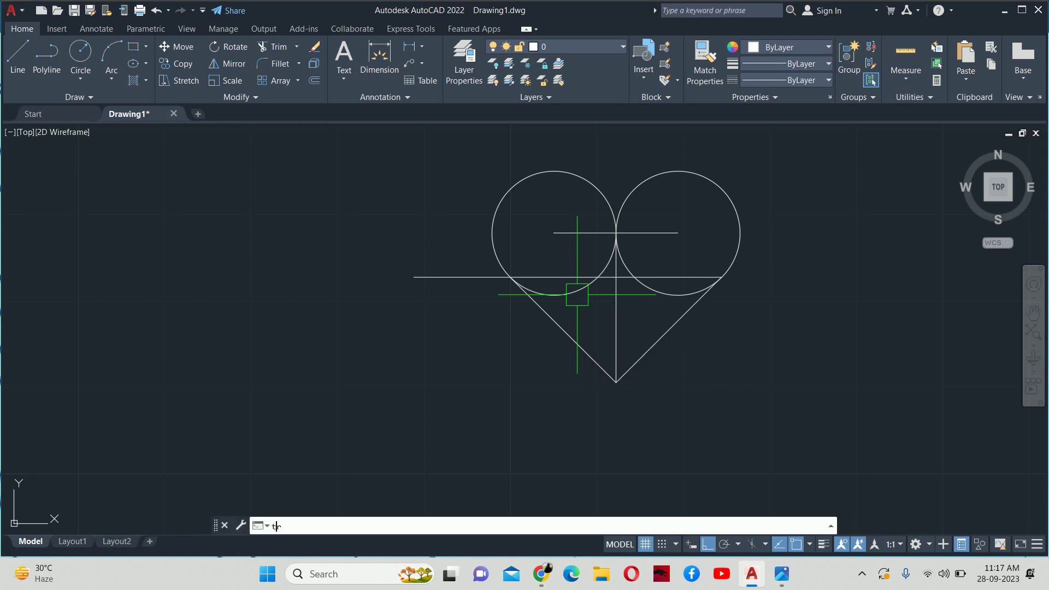
key("Return")
key("Escape")
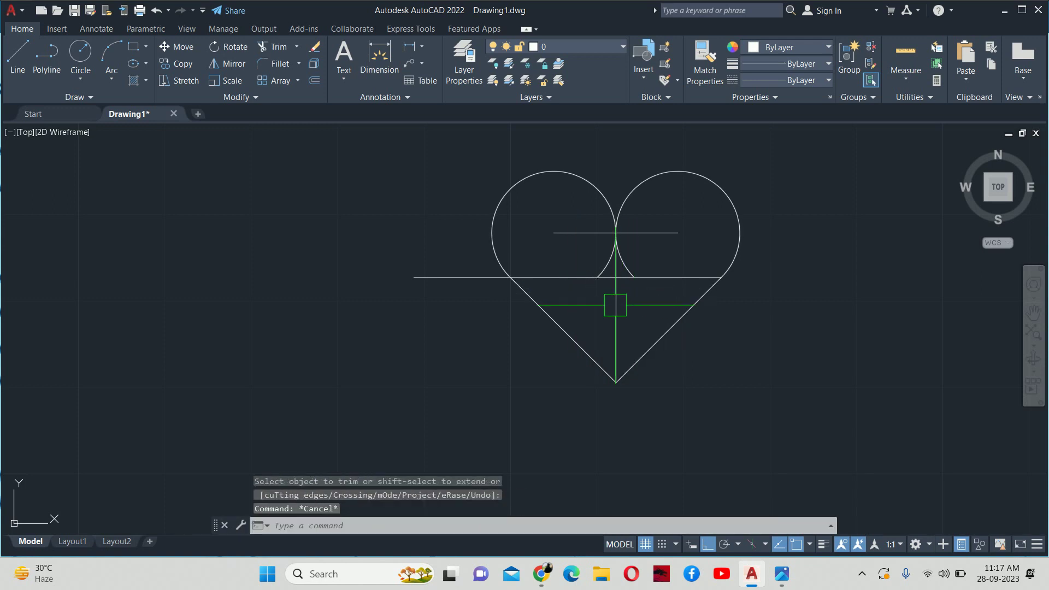
Step: Delete the vertical line and both horizontal construction lines from the heart
left_click(615, 304)
left_click(568, 277)
left_click(563, 234)
key("Delete")
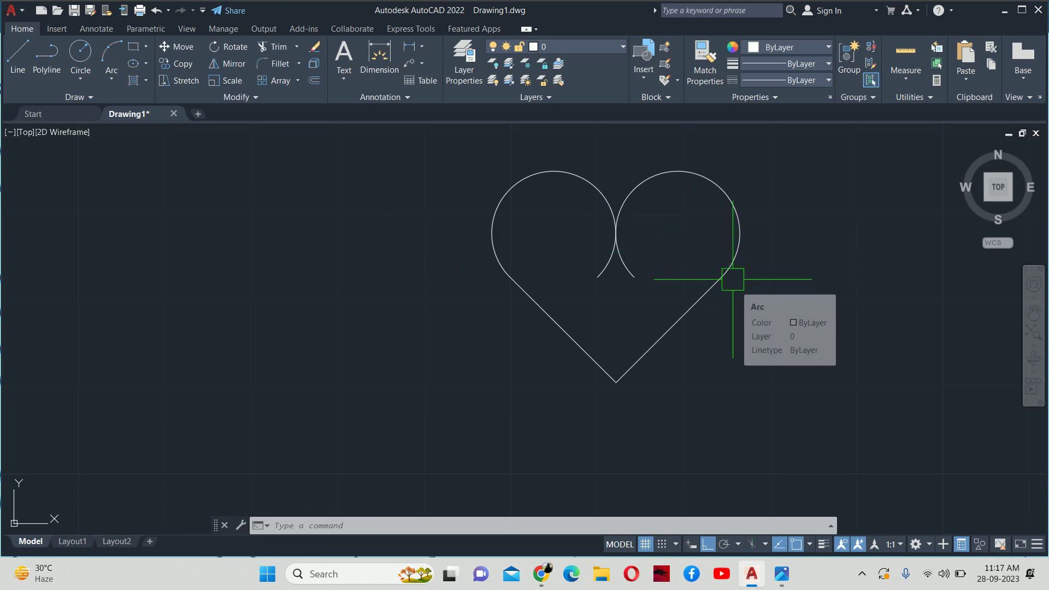
Step: Examine how the hearts are arranged and repeated across the full grill pattern in the reference image Civil WB 003.jpg
scroll(733, 280, "down", 6)
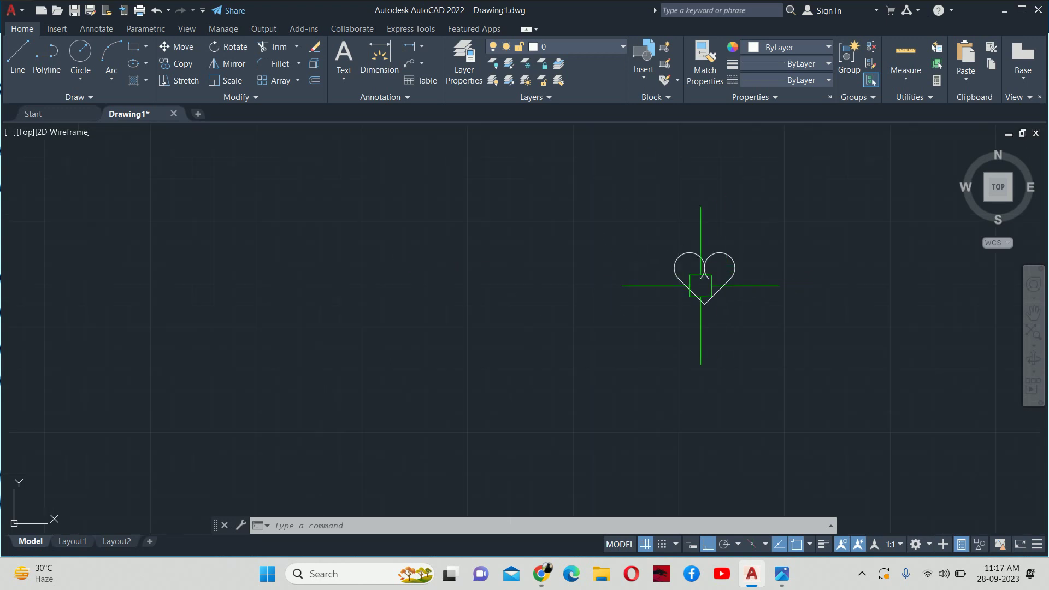
key("alt+Tab")
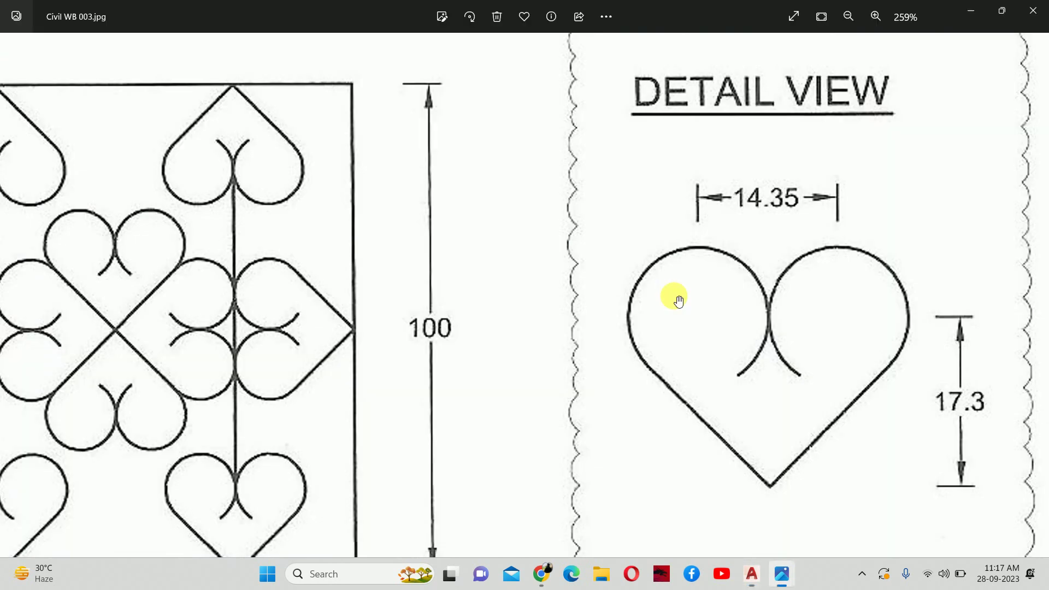
scroll(784, 286, "down", 2)
left_click_drag(348, 299, 578, 265)
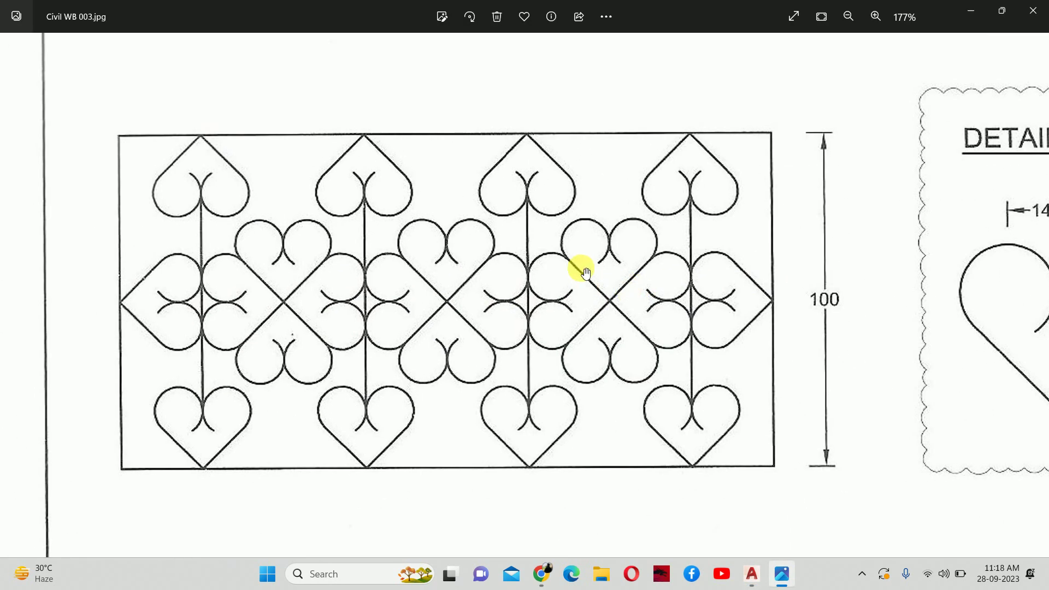
scroll(562, 264, "up", 3)
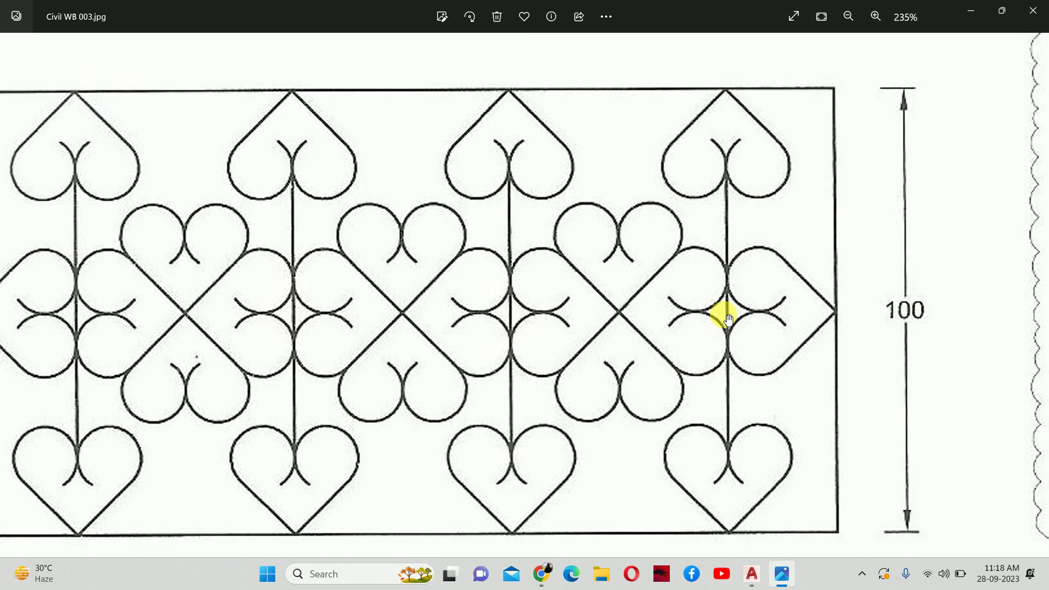
key("alt+Tab")
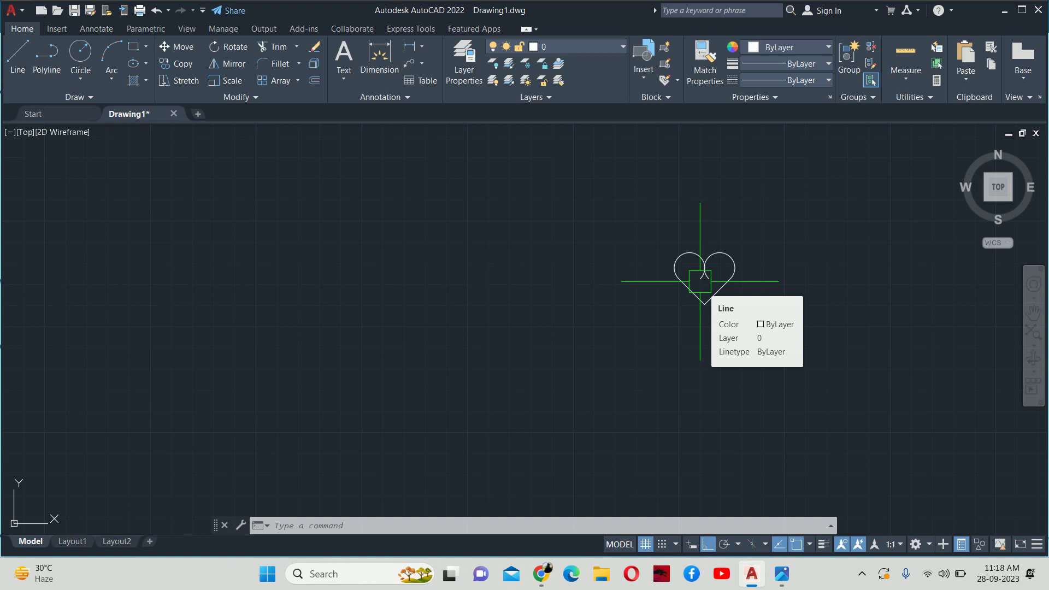
Step: Start the ARRAYCLASSIC command and choose Polar Array as the array type
type("a")
key("Escape")
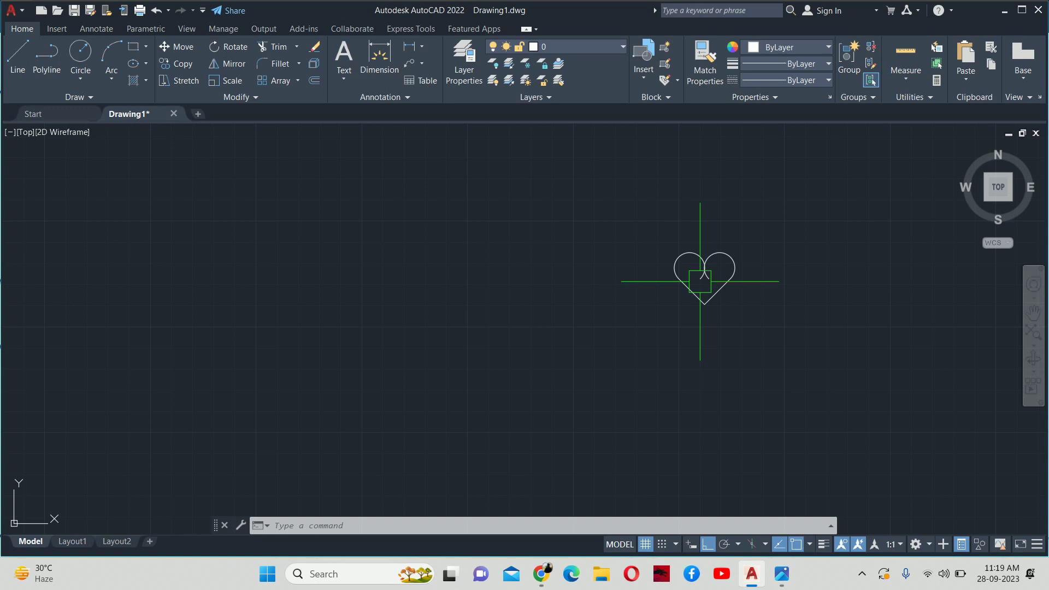
type("ARRa")
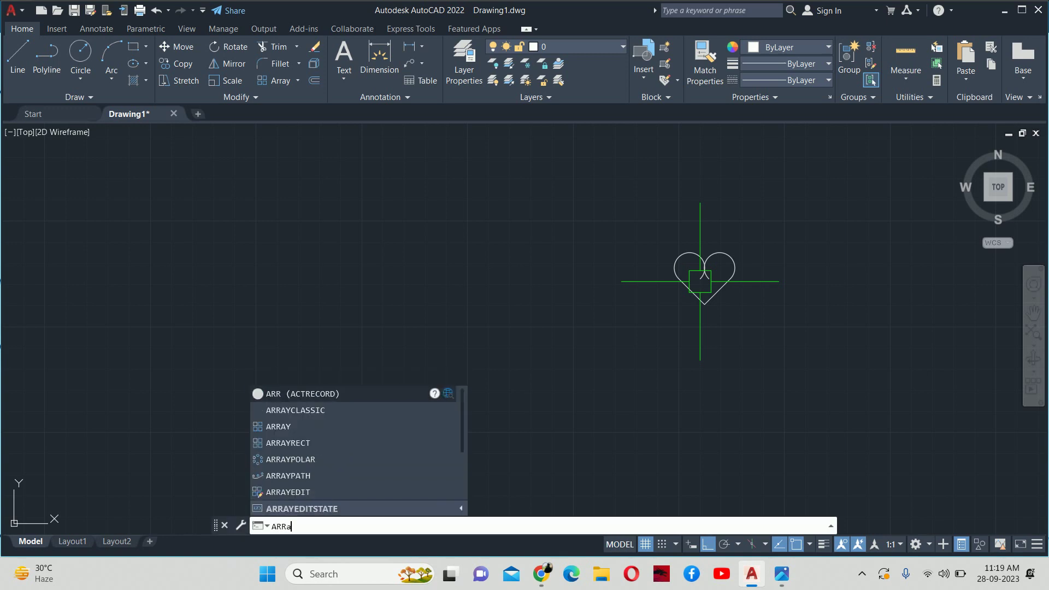
type("yc")
key("Return")
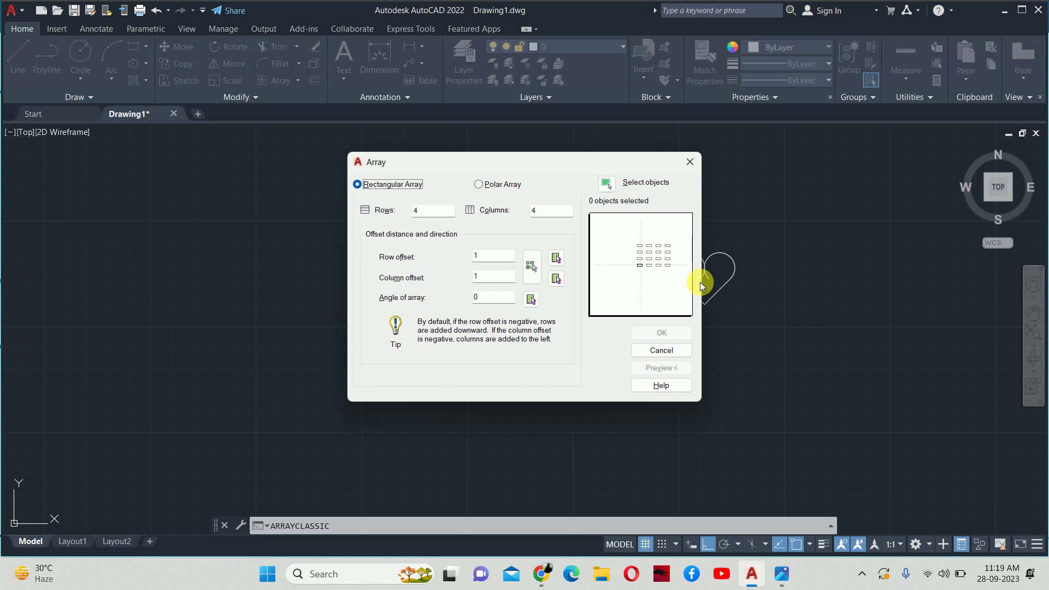
left_click(485, 185)
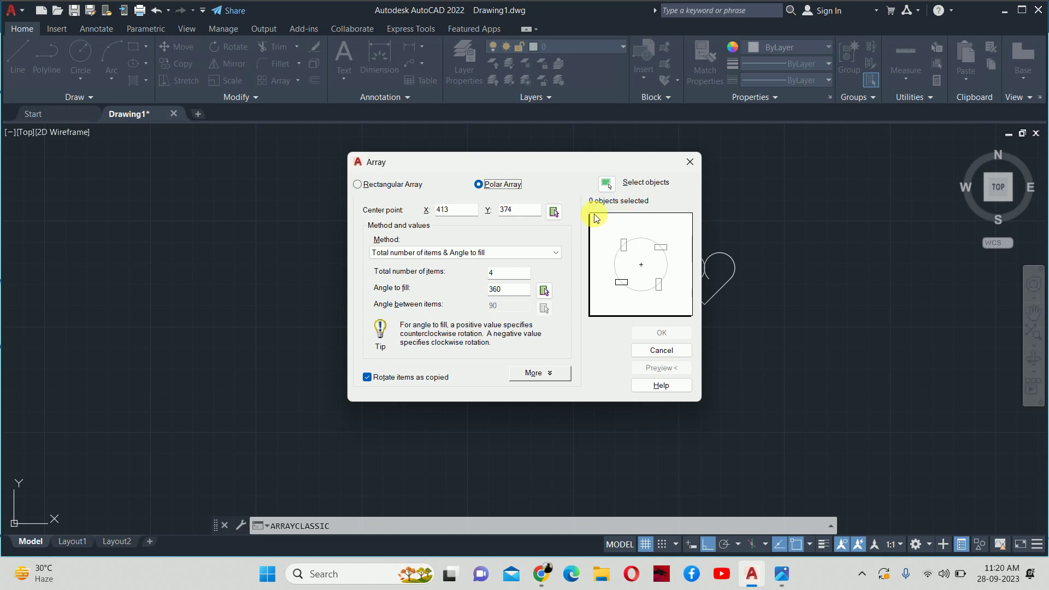
Step: Select the whole heart as the array objects and set the array's center point at the heart's bottom tip
left_click(606, 185)
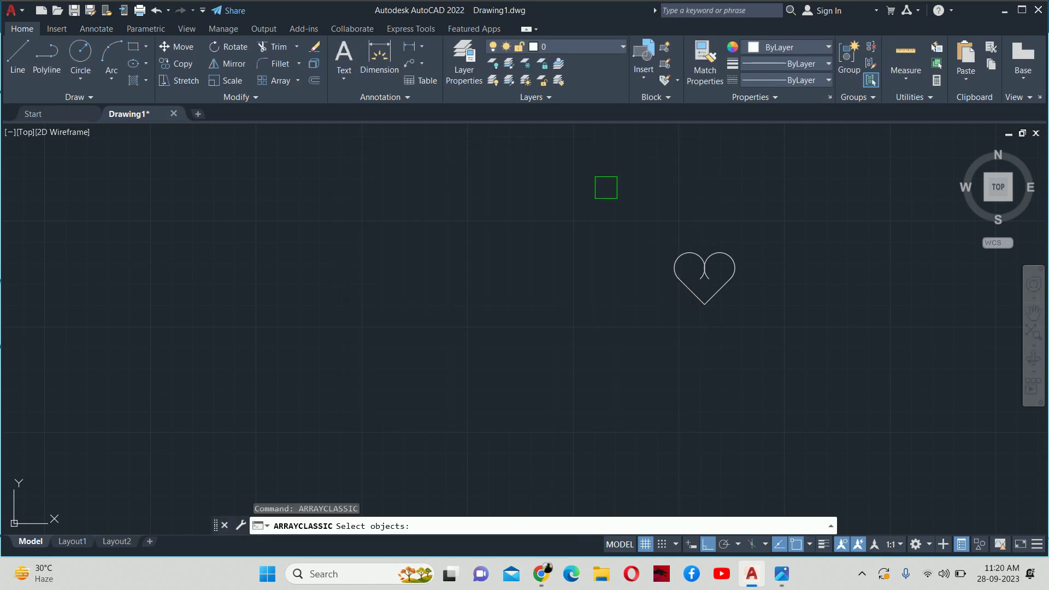
left_click(606, 185)
left_click(811, 369)
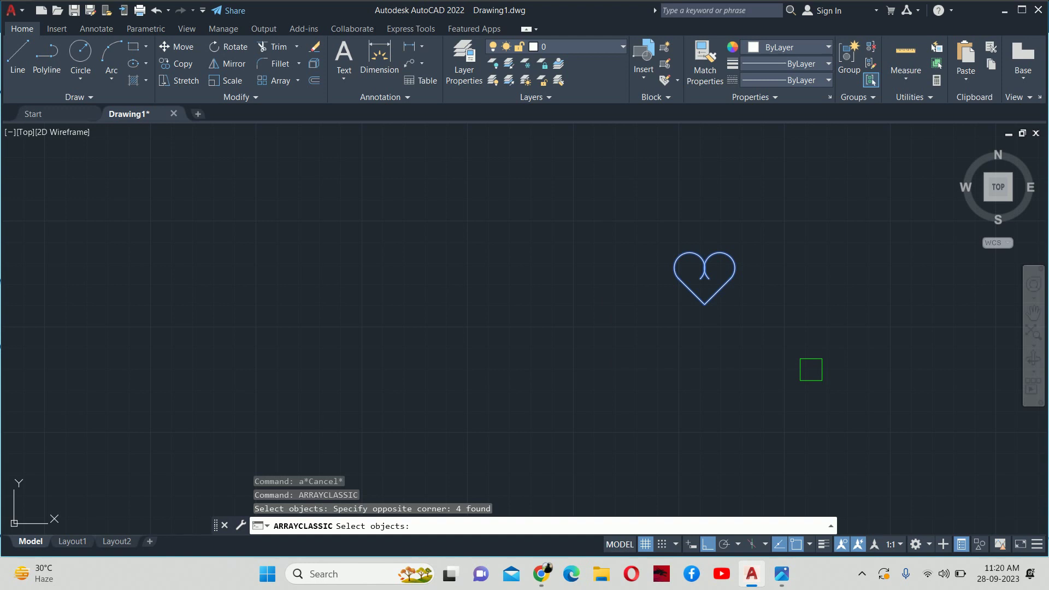
right_click(811, 369)
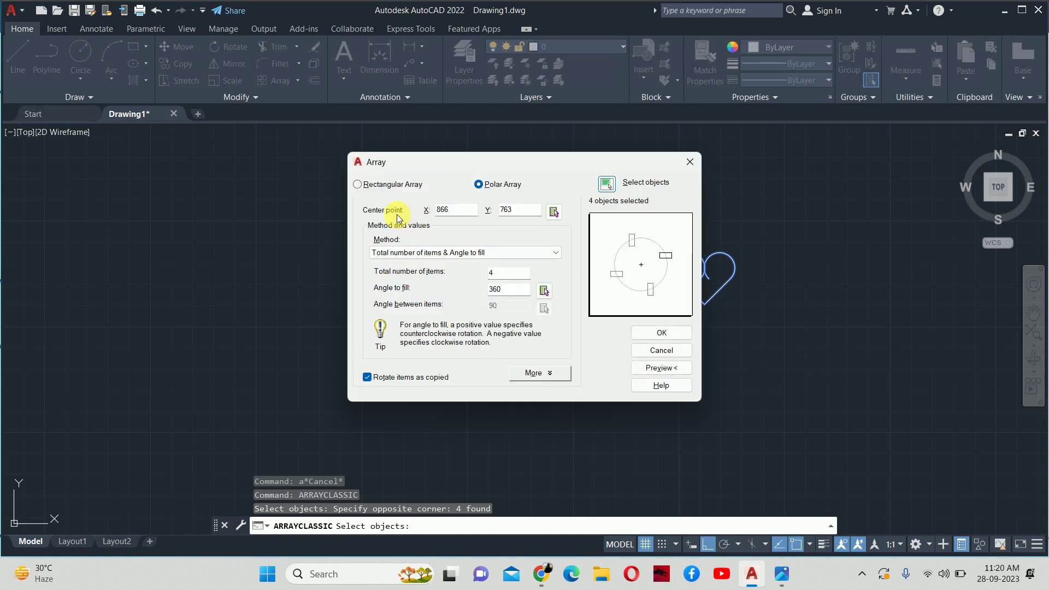
left_click(553, 212)
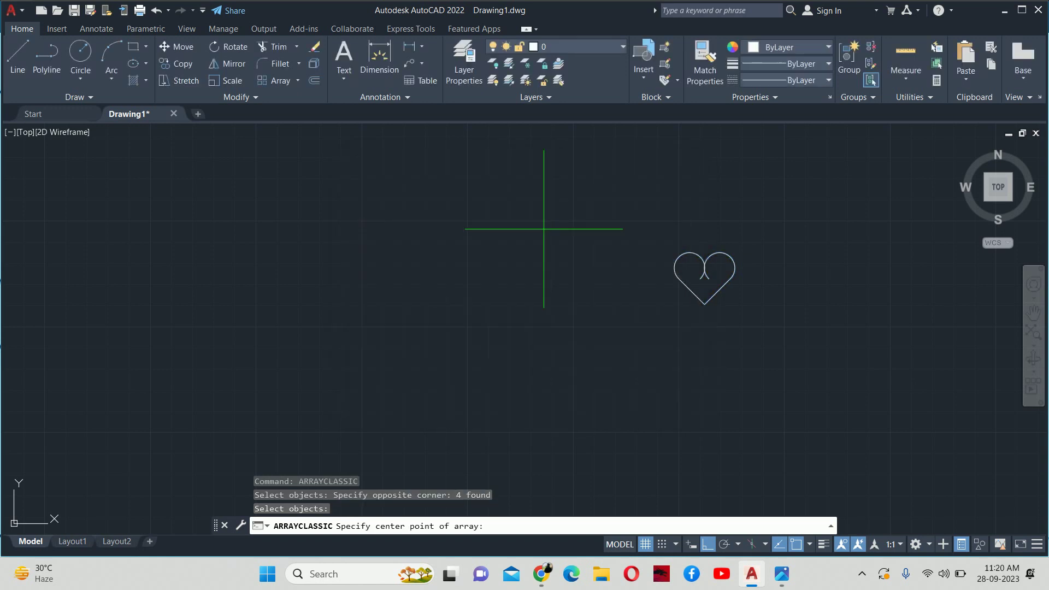
left_click(704, 305)
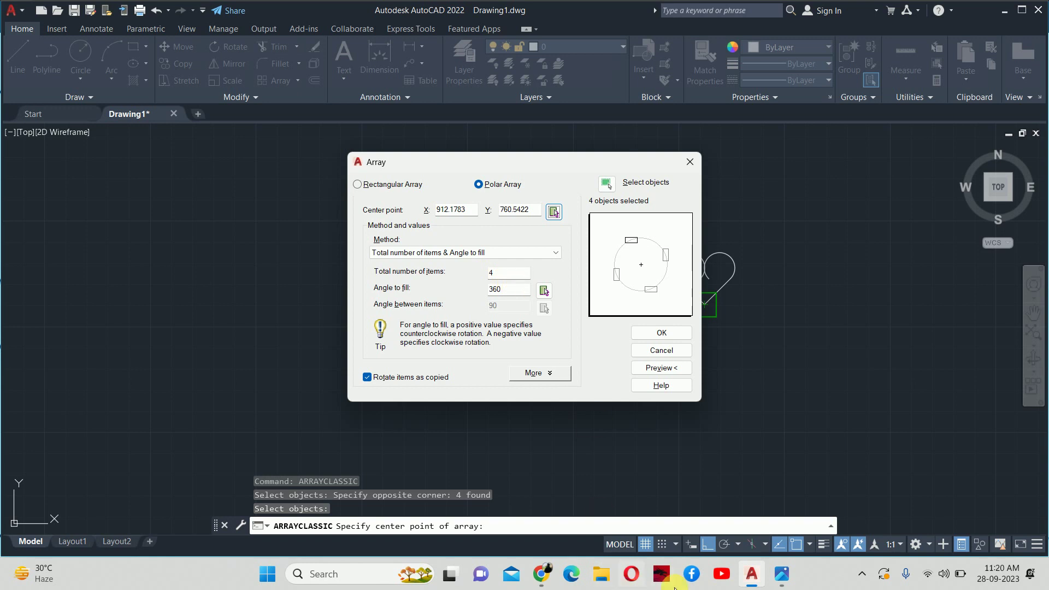
Step: Check the reference pattern and try the polar array with 3 items, previewing the result
key("alt+Tab")
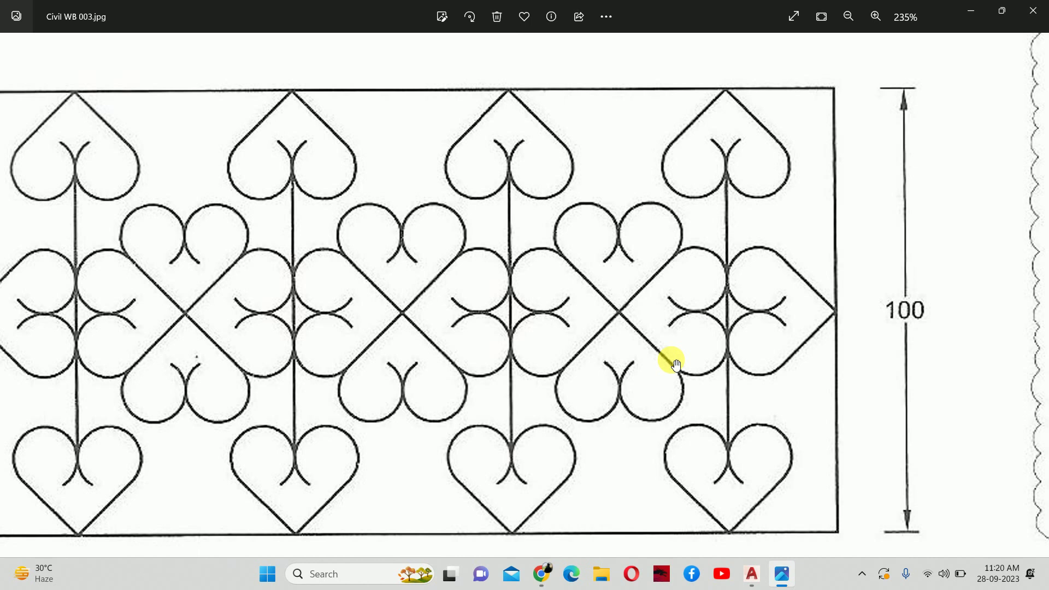
left_click(971, 11)
left_click(506, 280)
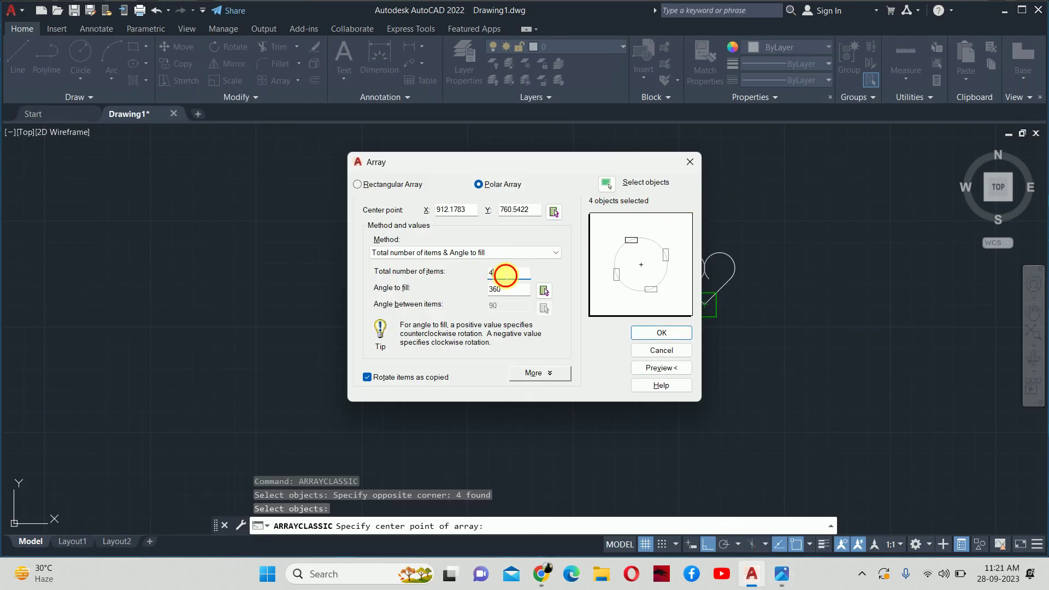
key("BackSpace")
type("3")
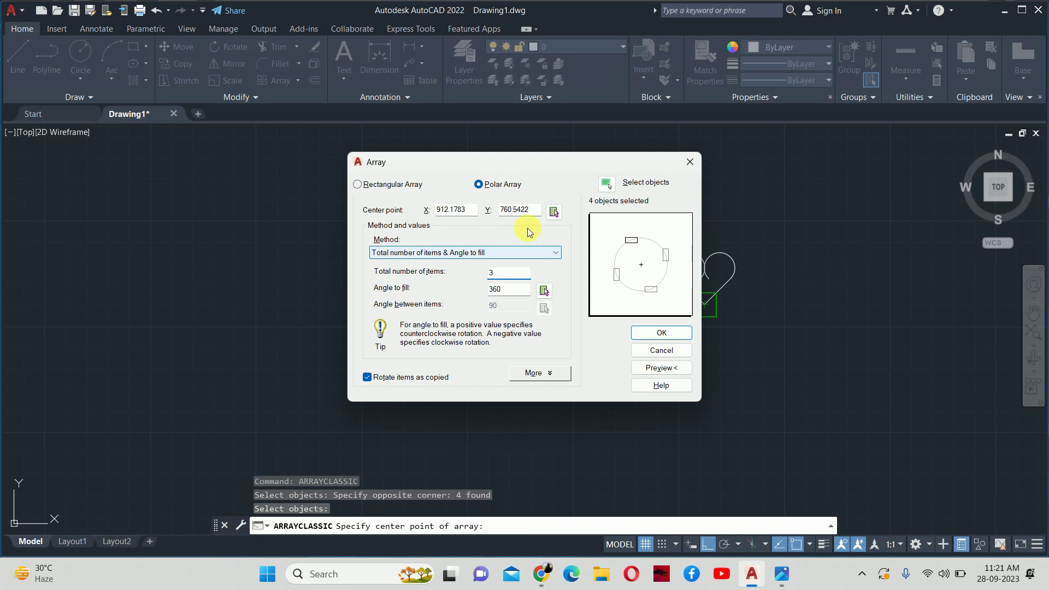
left_click(632, 251)
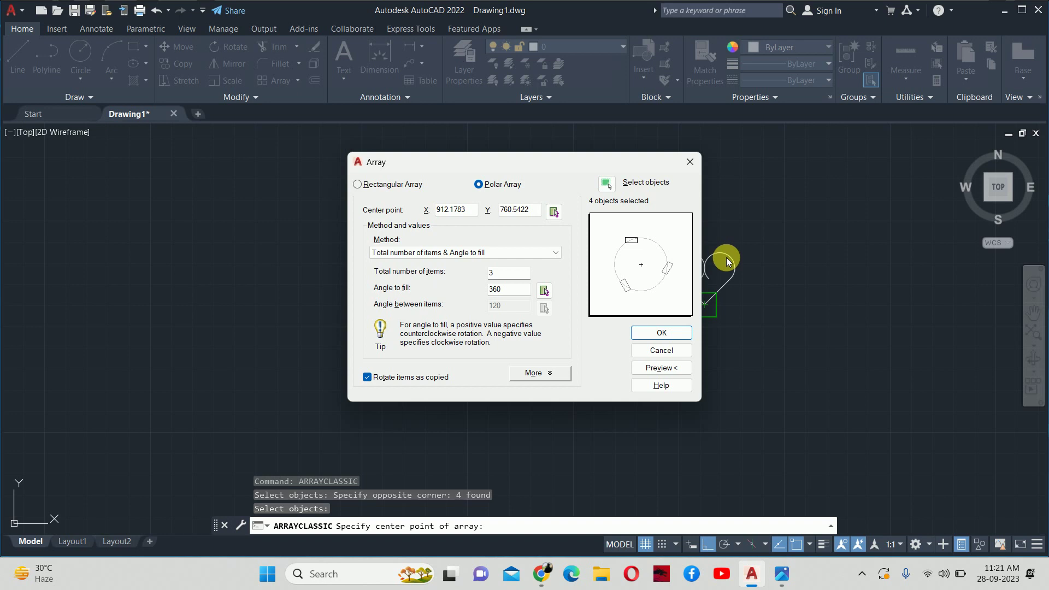
left_click(666, 369)
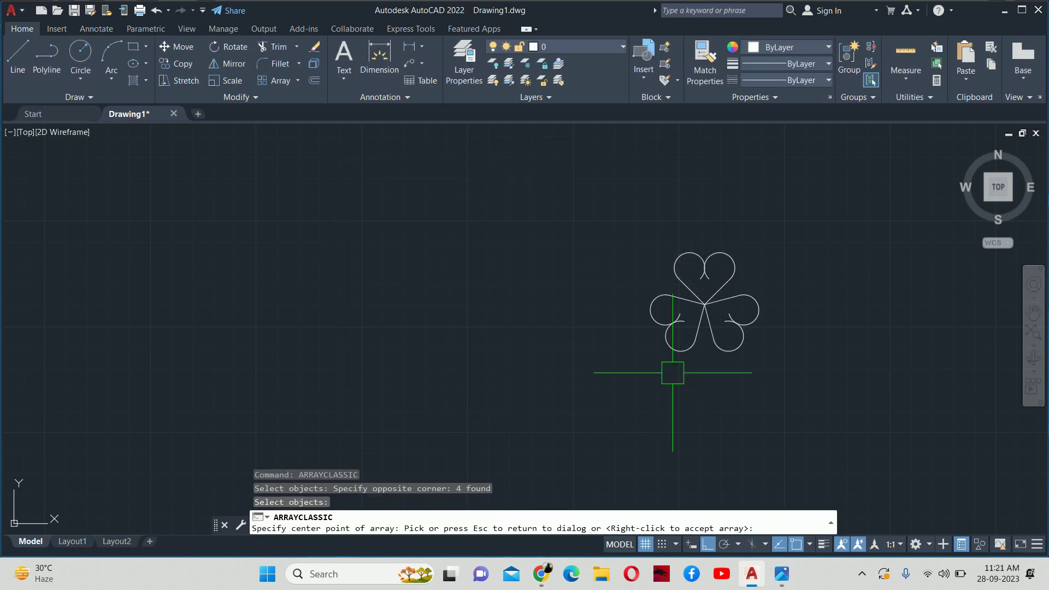
left_click(743, 354)
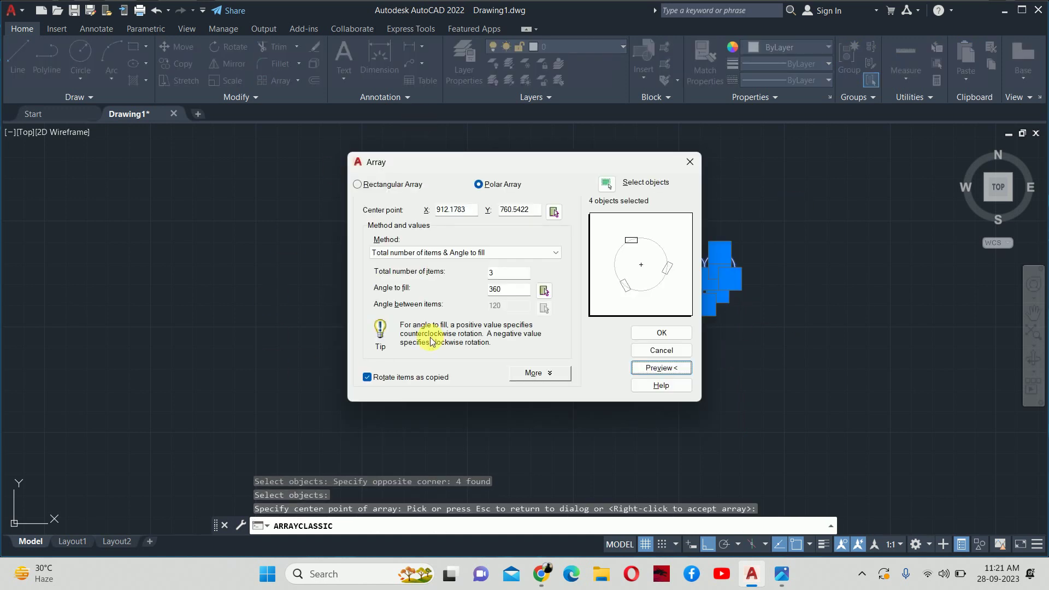
Step: Set the polar array's total number of items to 4, preview it and apply the array
double_click(494, 273)
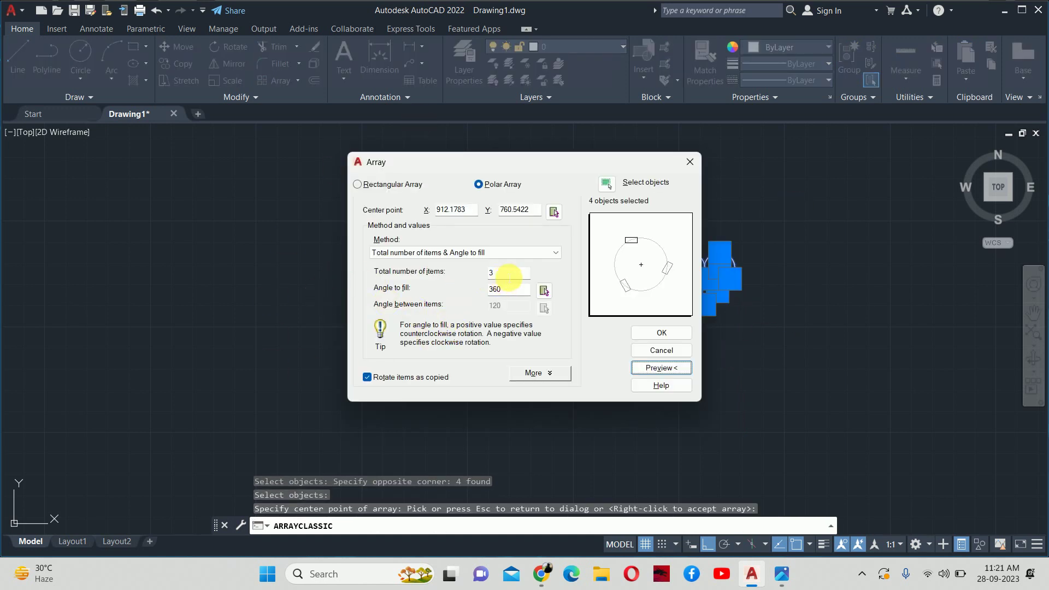
type("4")
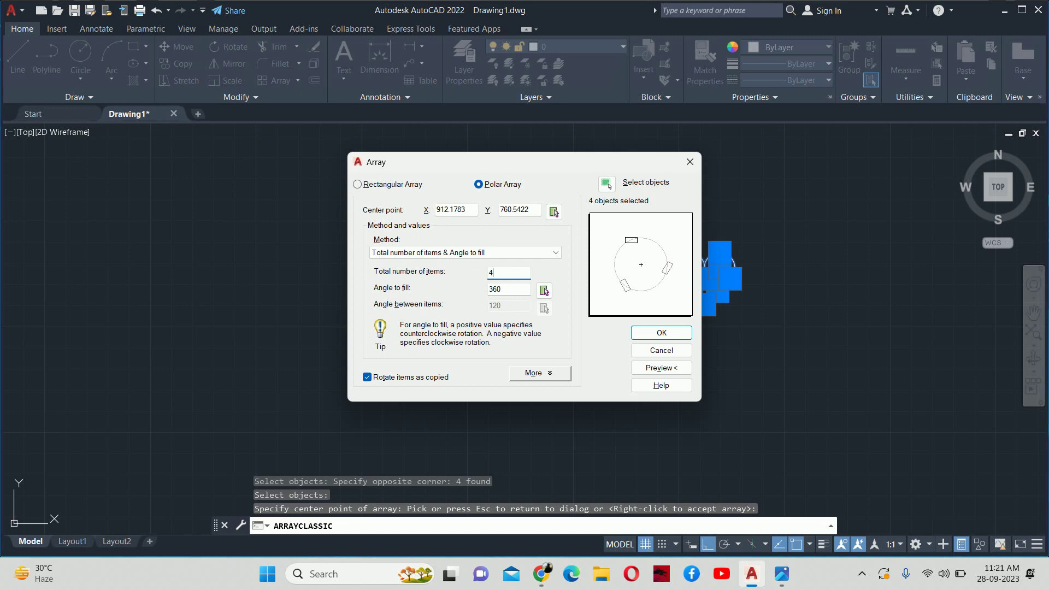
left_click(658, 367)
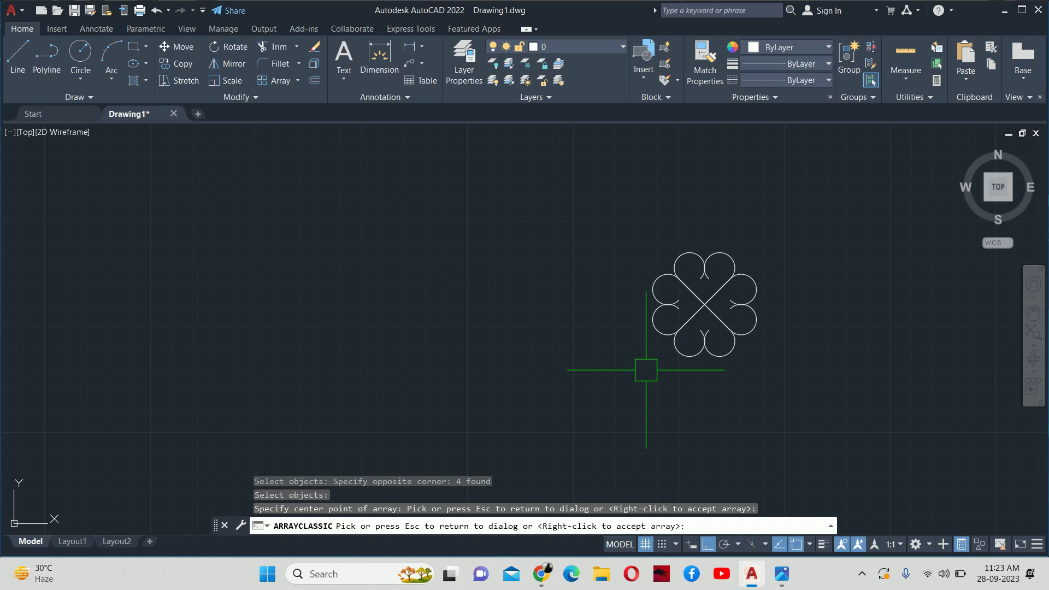
left_click(646, 370)
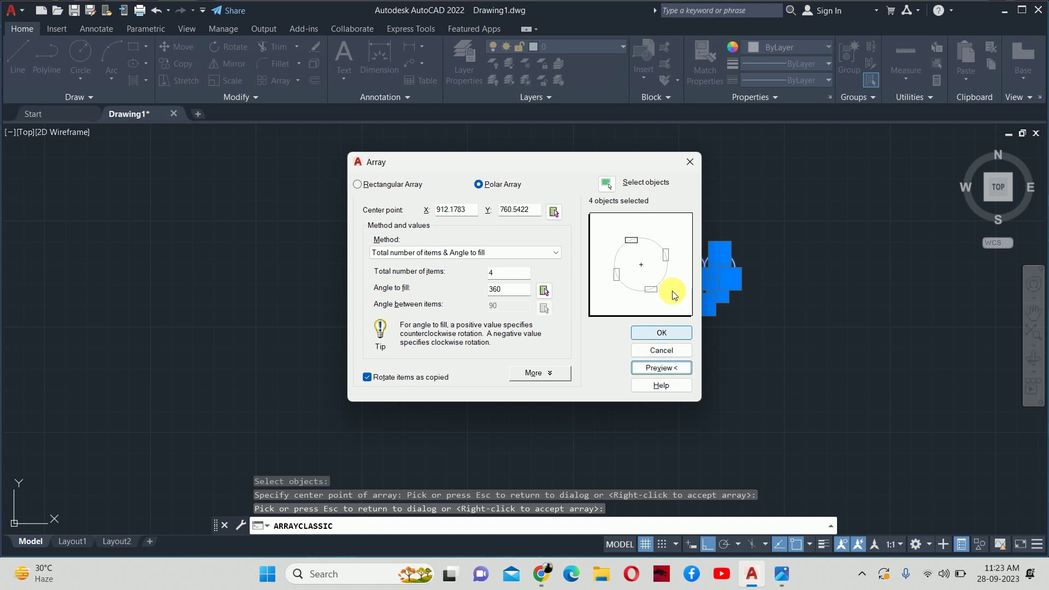
left_click(665, 329)
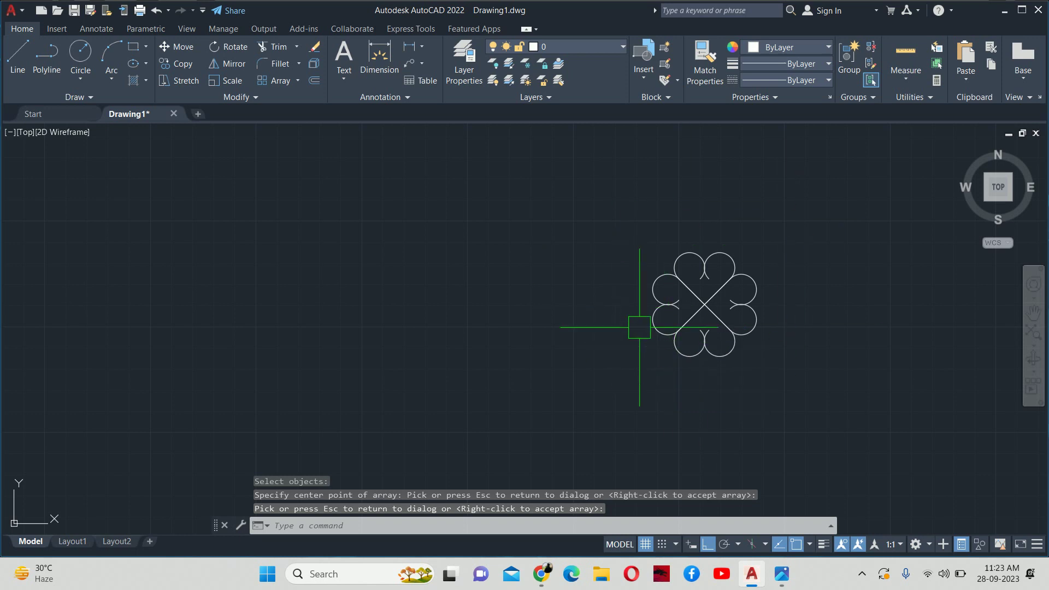
key("alt+Tab")
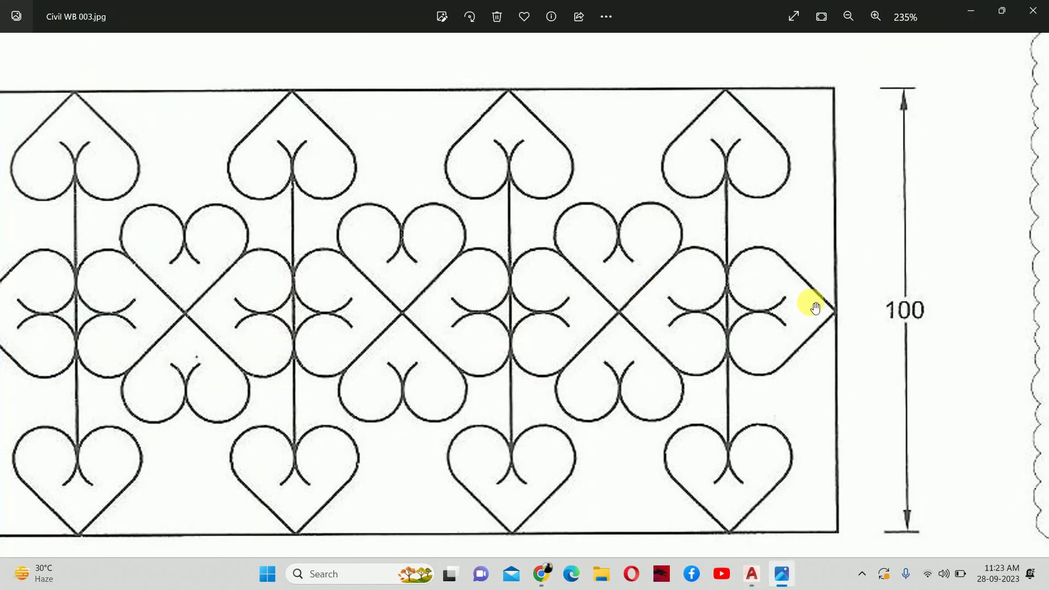
key("alt+Tab")
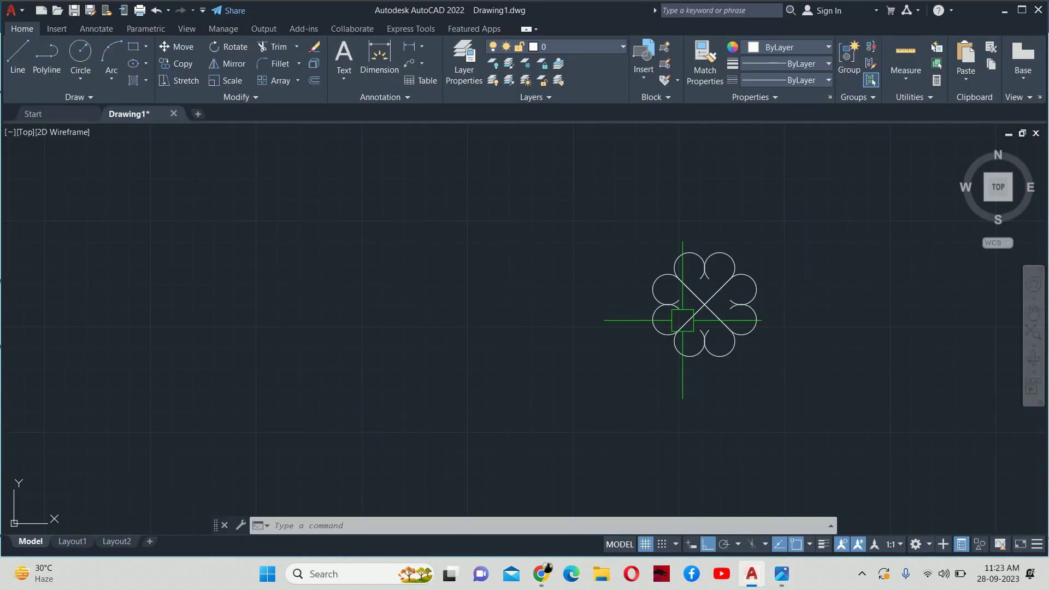
type("mi")
key("Return")
scroll(759, 317, "up", 2)
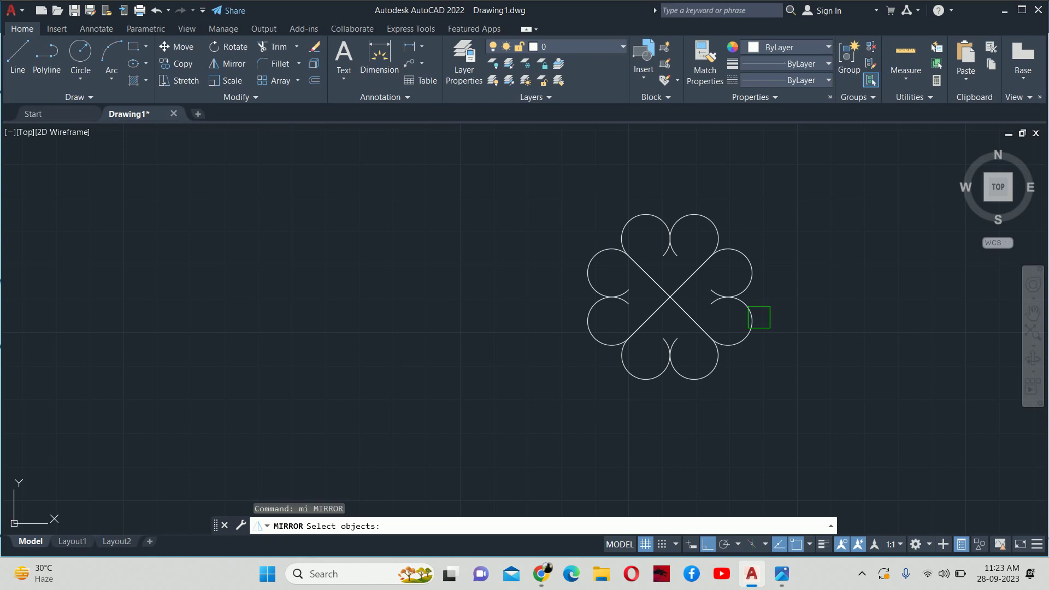
key("Escape")
key("Escape")
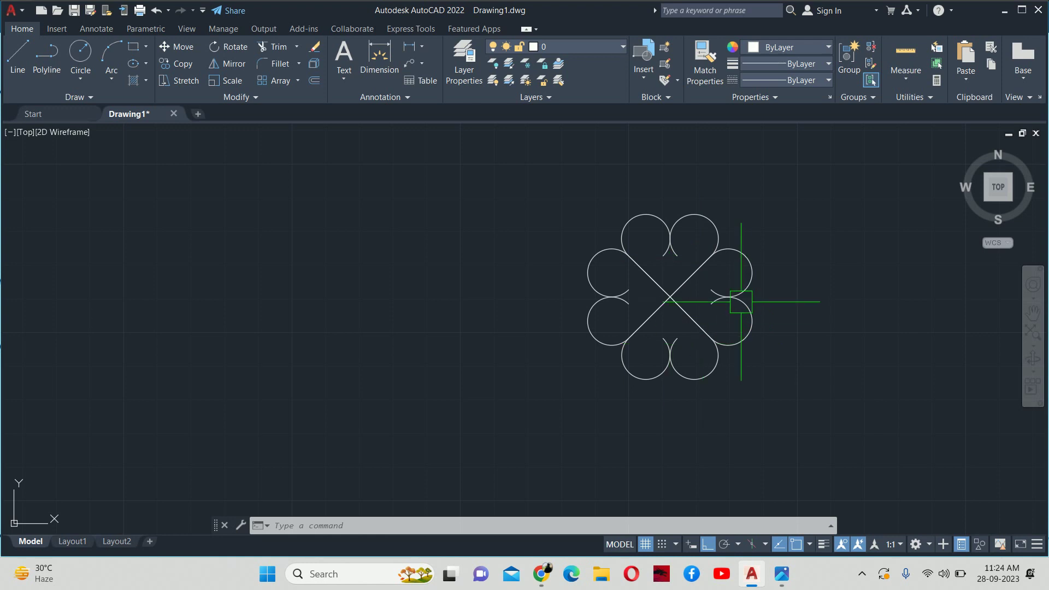
Step: Mirror the cluster's right-hand heart outward about a vertical line through its outermost lobe point, keeping the source heart
mouse_move(740, 302)
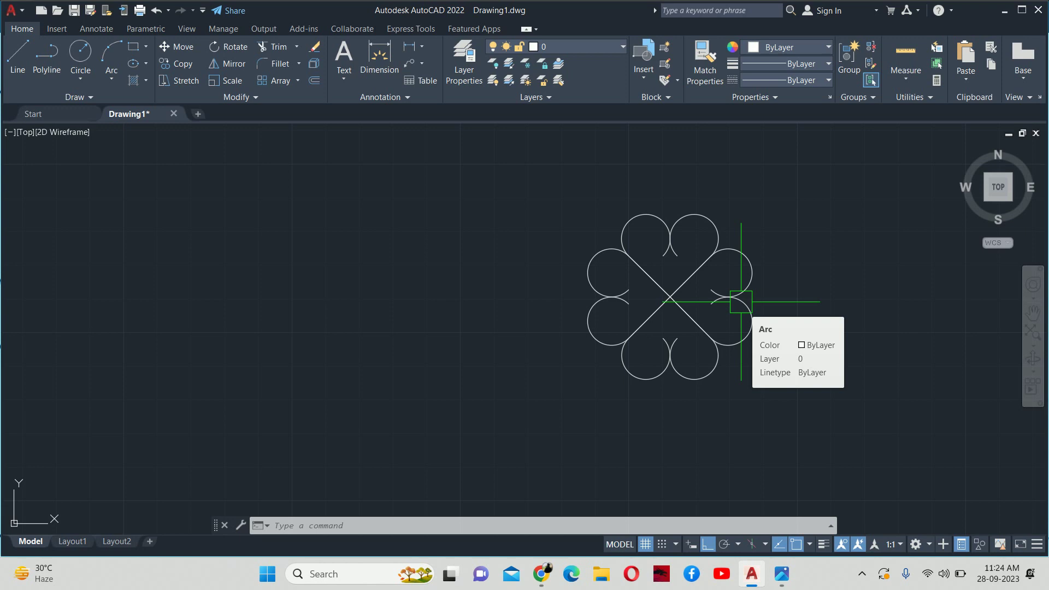
type("MI")
key("Return")
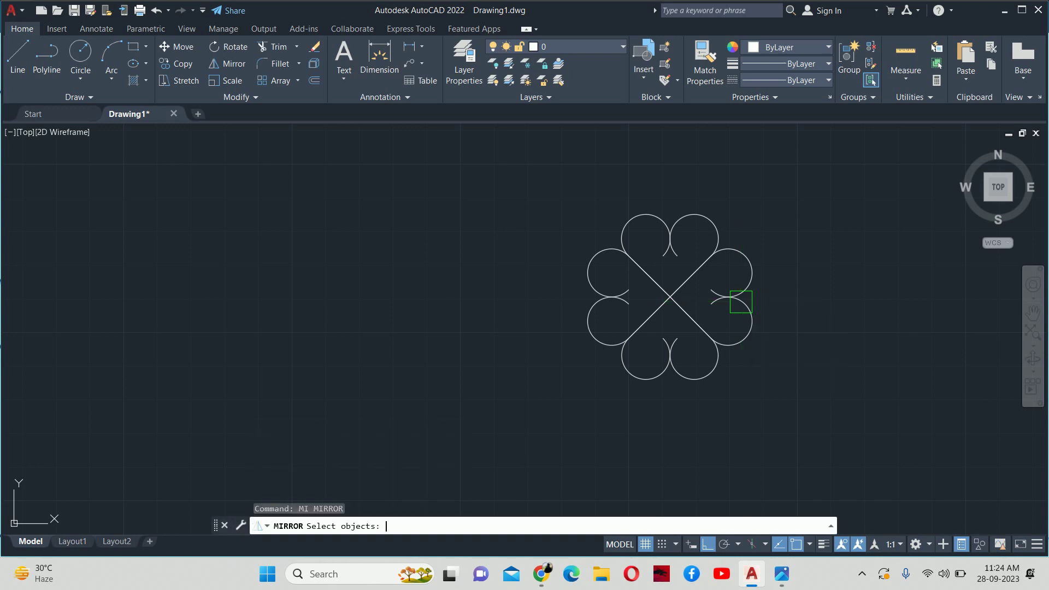
left_click(744, 318)
left_click(748, 273)
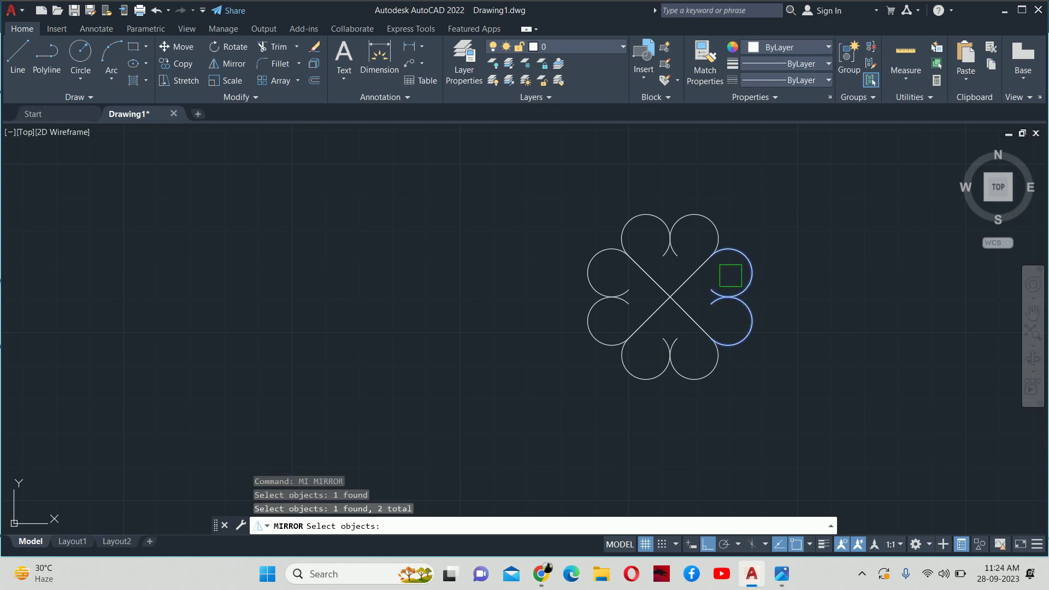
left_click(703, 279)
left_click(688, 323)
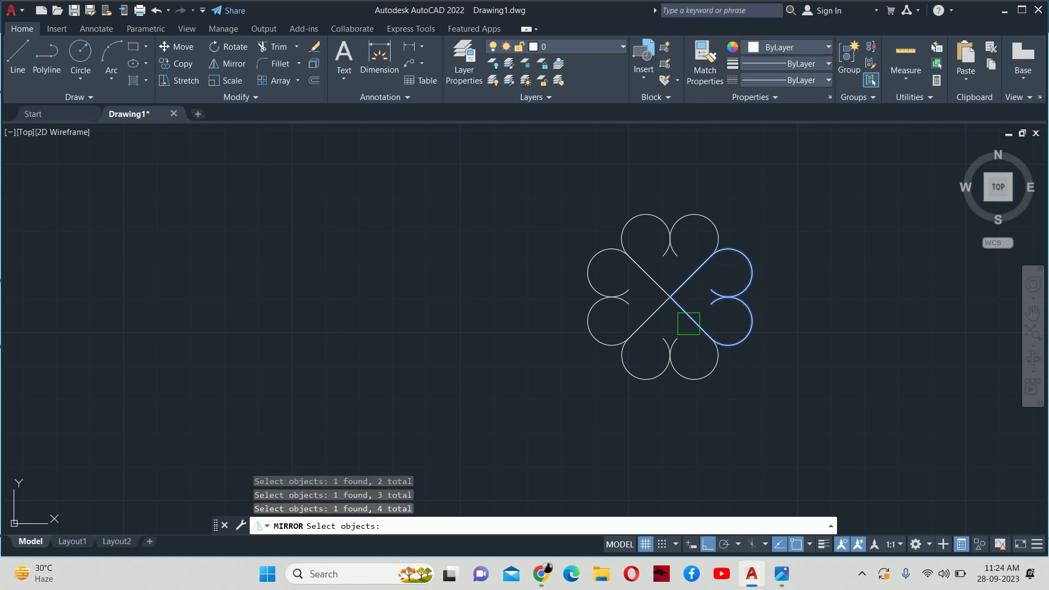
key("Return")
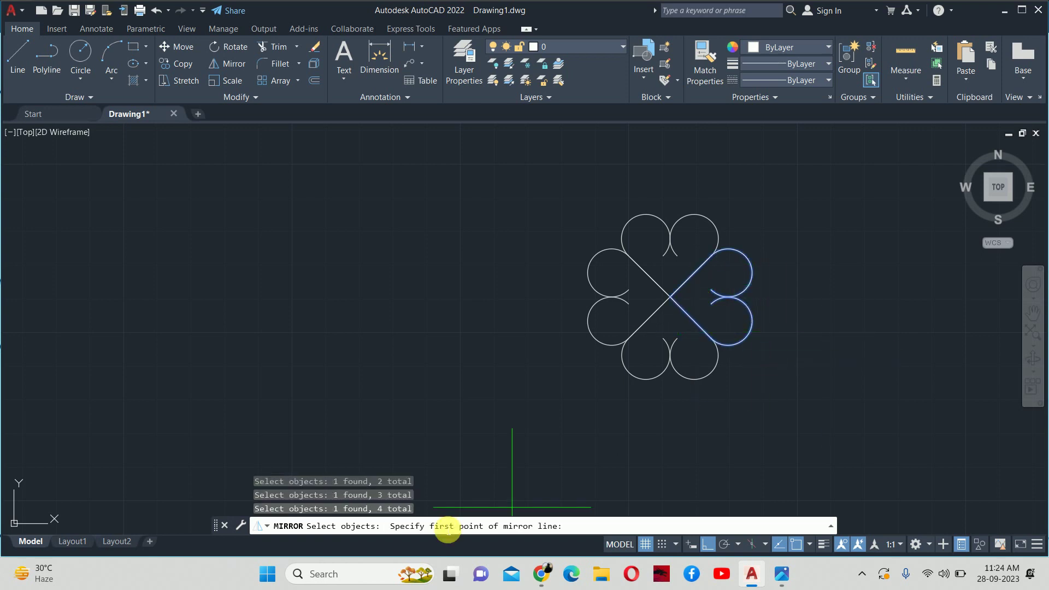
left_click(752, 273)
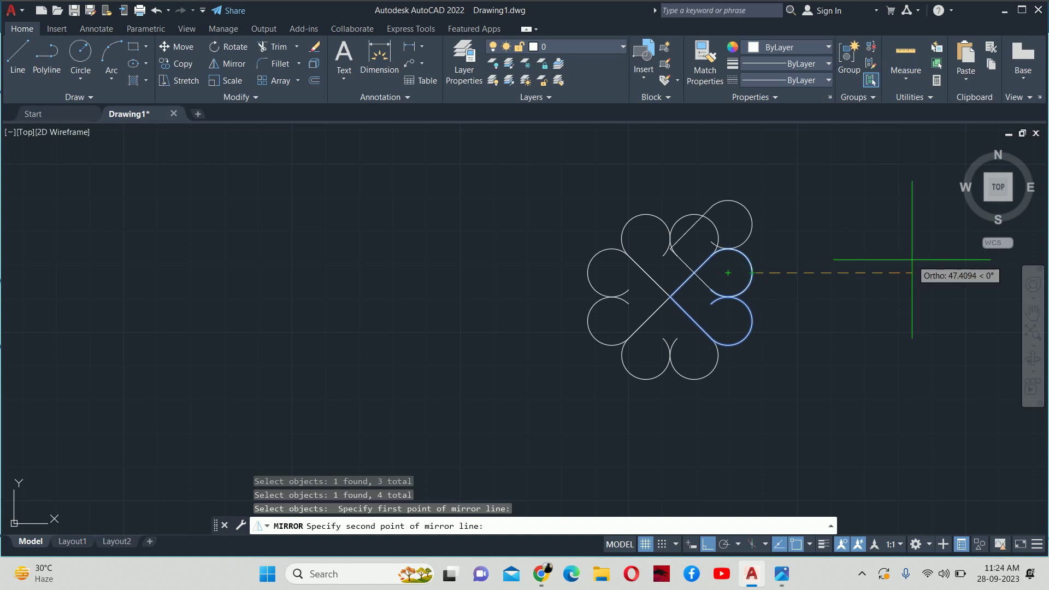
left_click(740, 168)
key("Return")
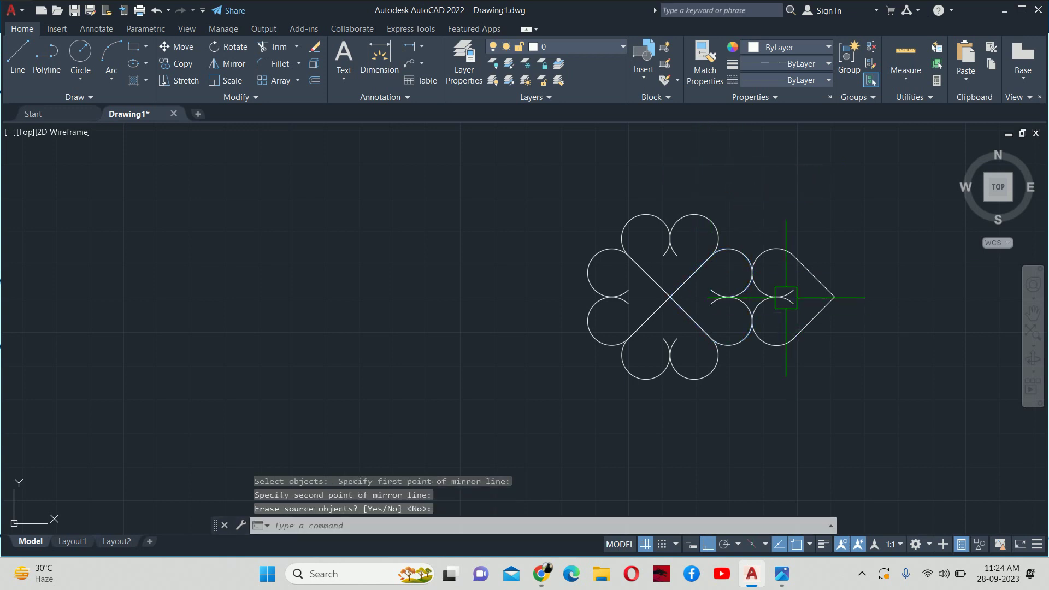
middle_click_drag(728, 308, 730, 316)
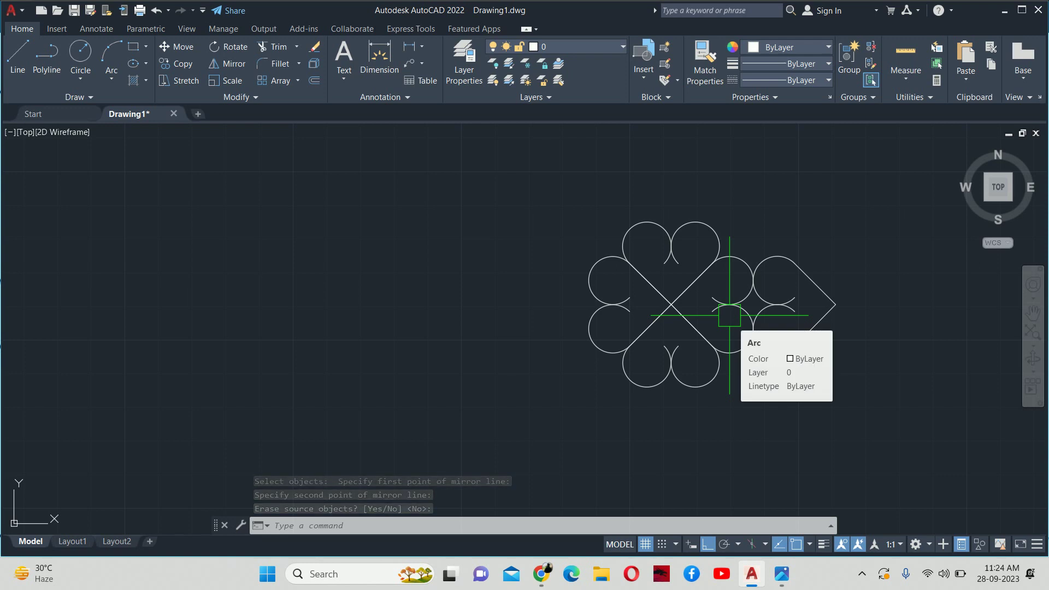
Step: Check the reference pattern and draw a horizontal line from the four-heart cluster's center to the mirrored heart's outer tip
key("alt+Tab")
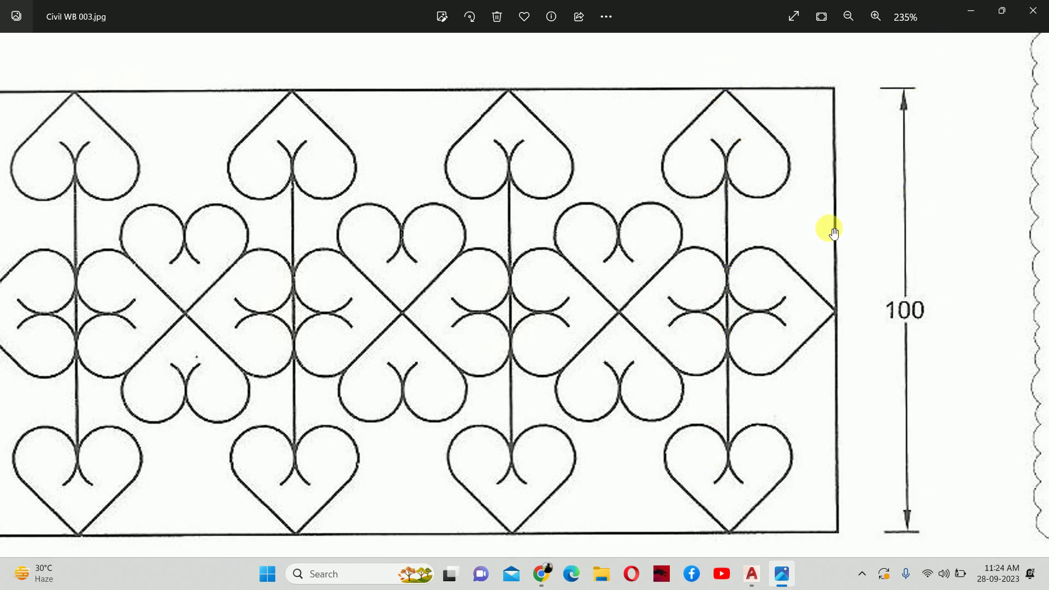
key("alt+Tab")
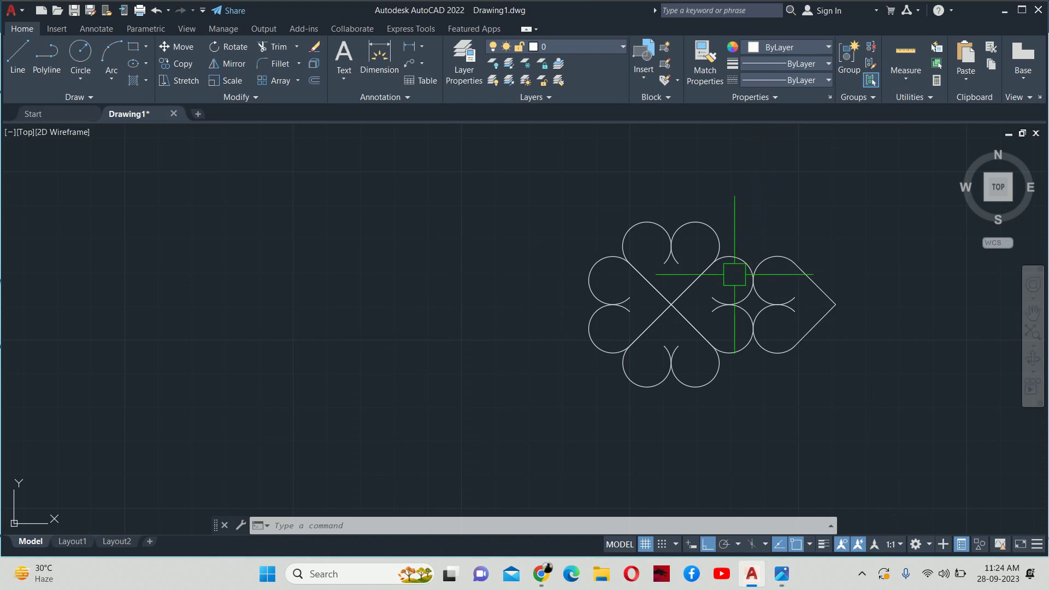
type("l")
key("Return")
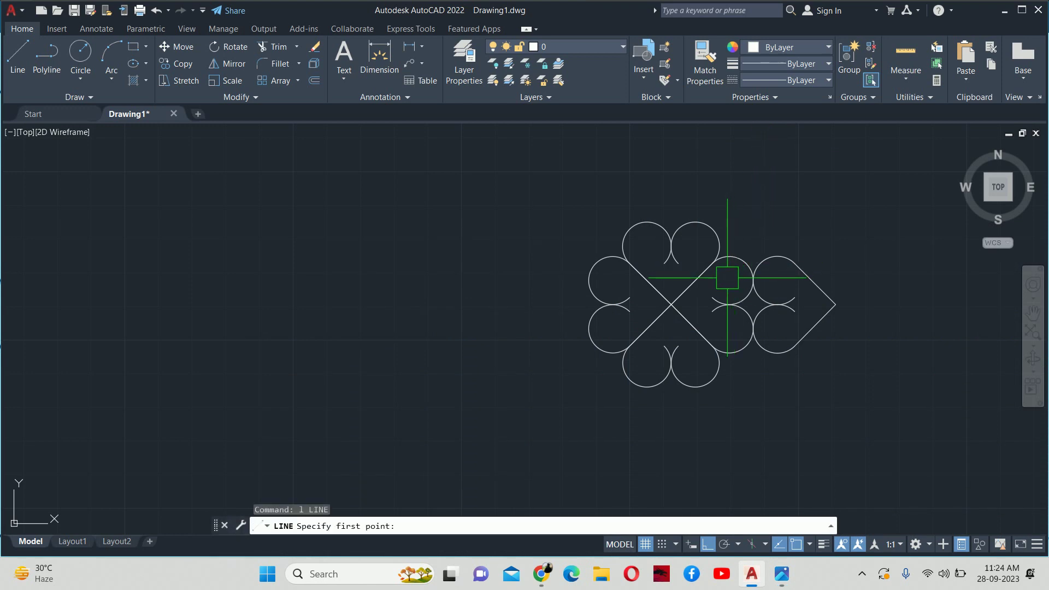
left_click(671, 304)
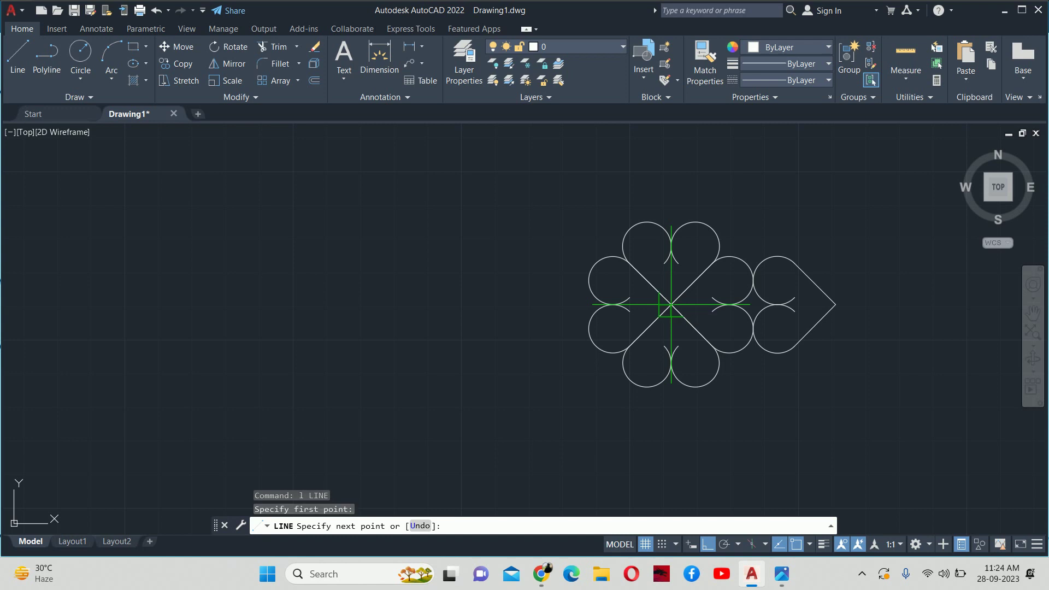
left_click(835, 304)
key("Escape")
key("Escape")
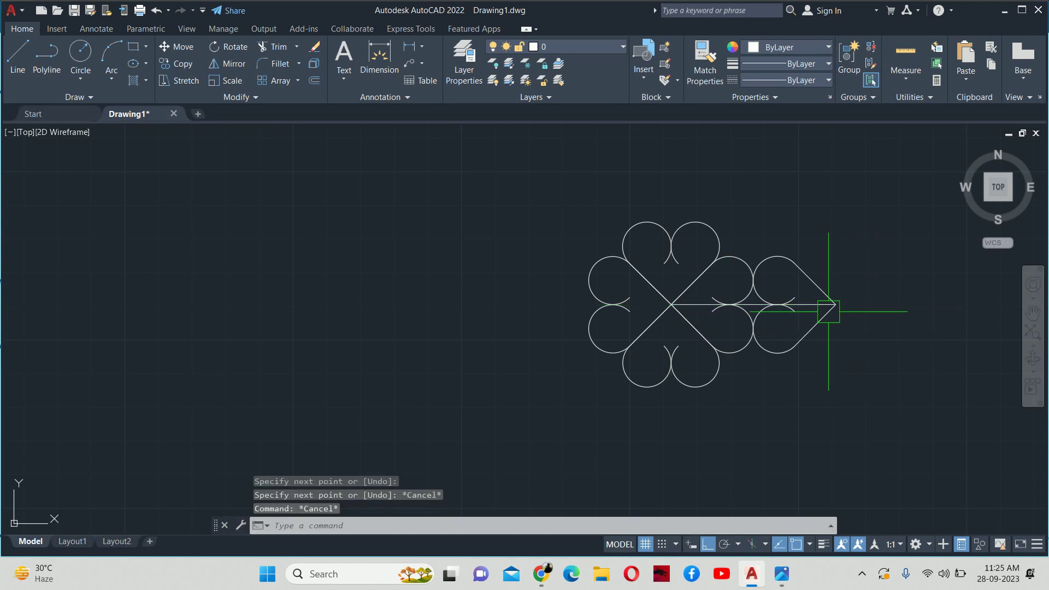
Step: Draw a 50-unit vertical line upward from the horizontal line's midpoint, continuing with a long horizontal line to the left
key("Return")
scroll(748, 302, "up", 5)
left_click(774, 310)
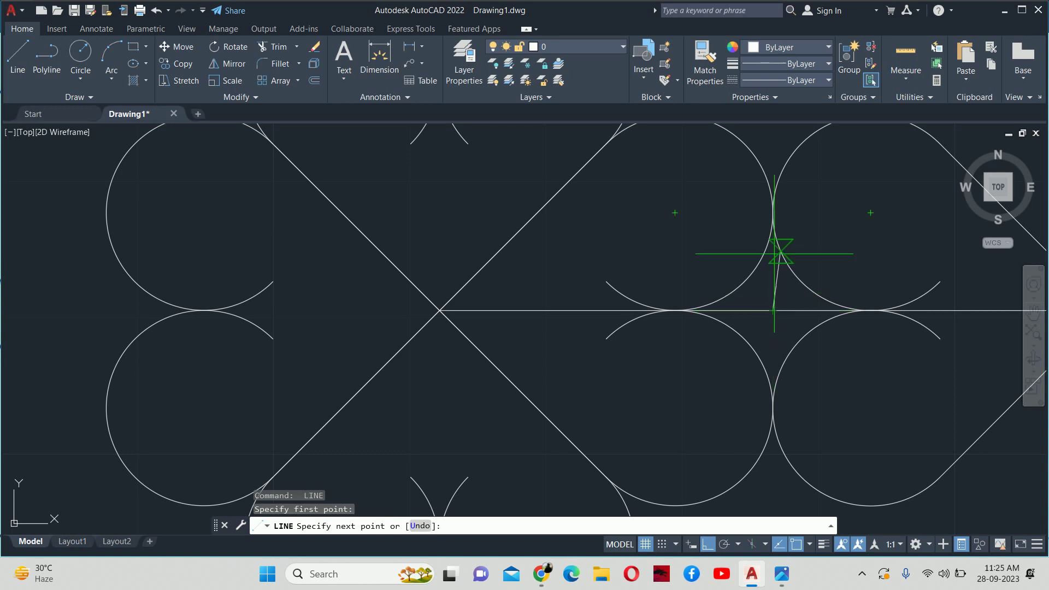
scroll(780, 253, "down", 8)
type("50")
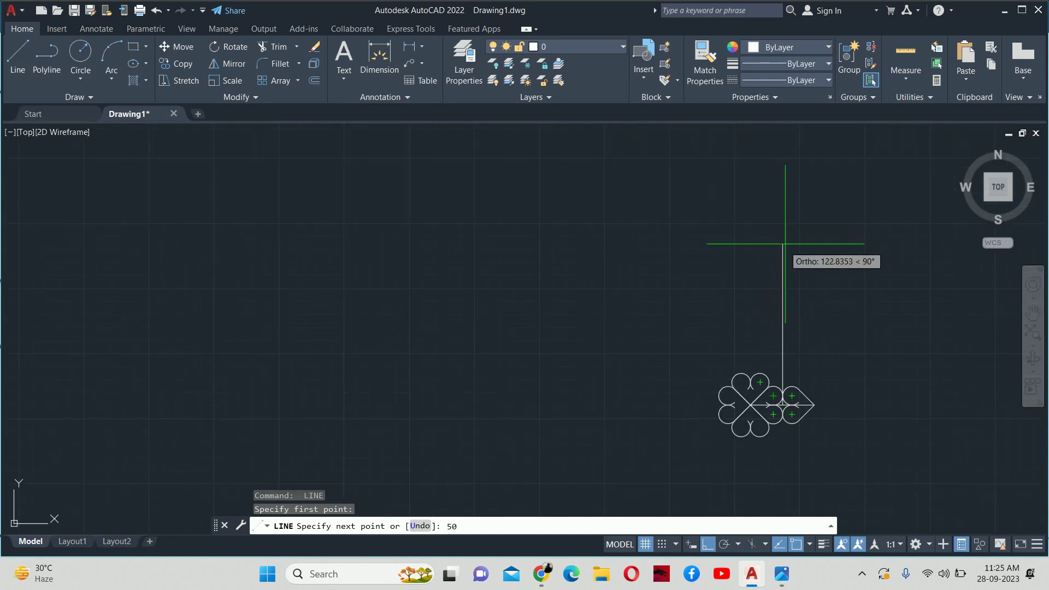
key("Return")
scroll(781, 257, "down", 6)
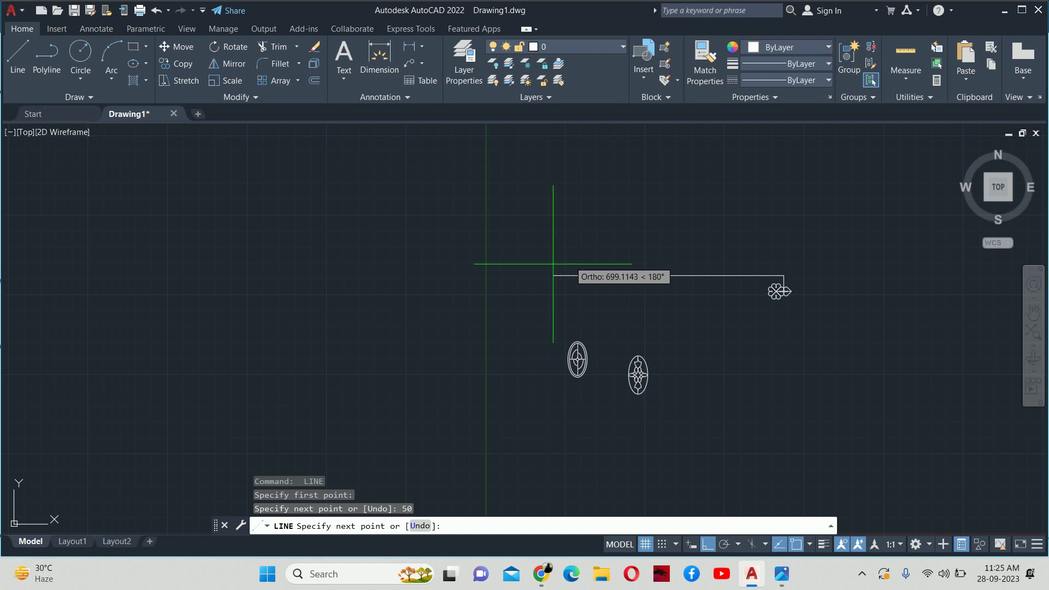
left_click(570, 267)
key("Escape")
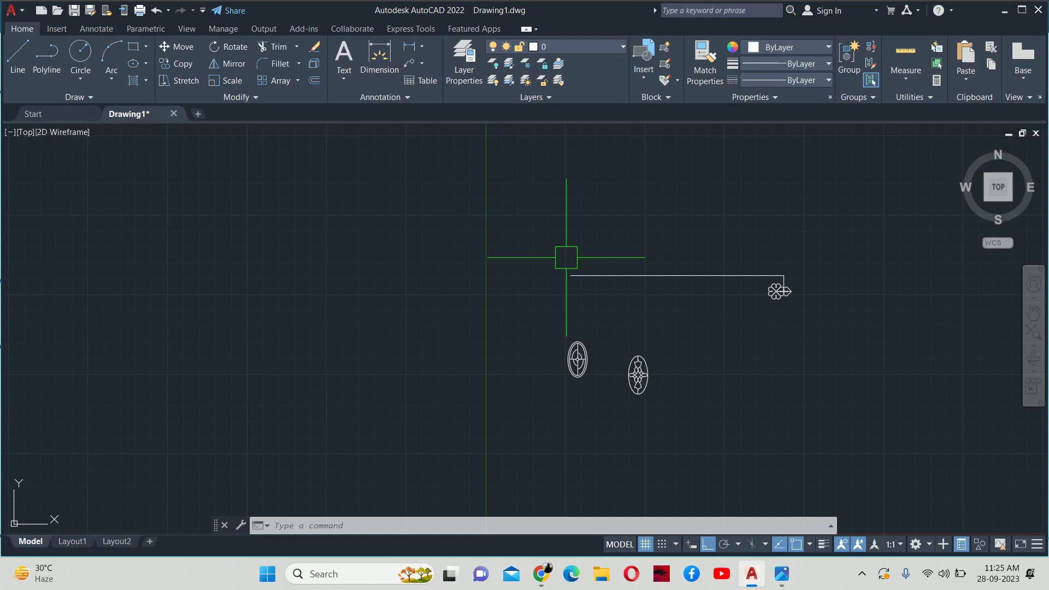
Step: Compare the drawn cluster and lines with the heart arrangement in the reference image Civil WB 003.jpg
scroll(824, 304, "up", 6)
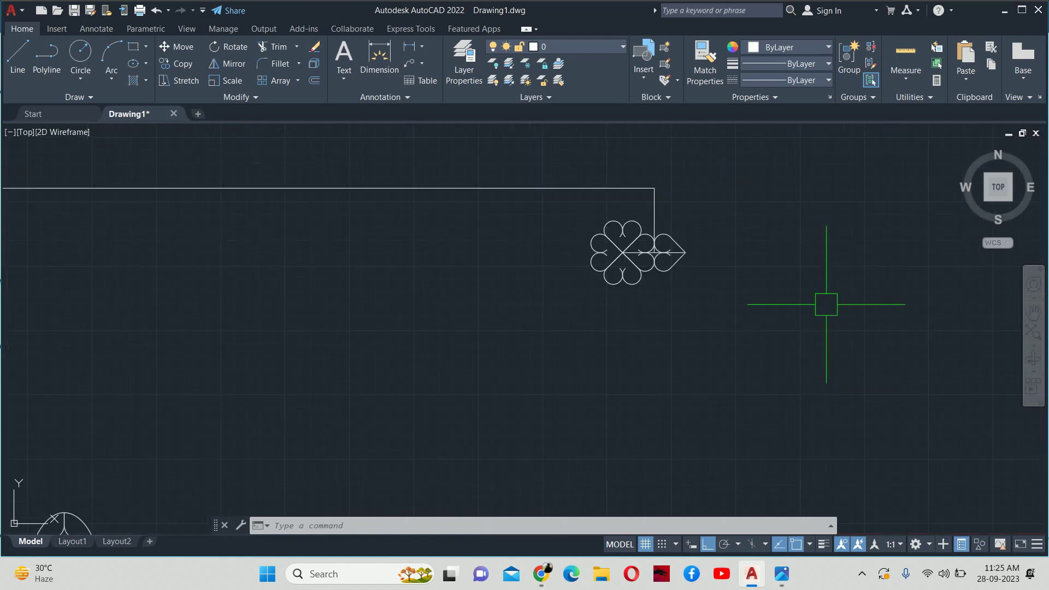
type("1")
key("Escape")
key("Escape")
key("alt+Tab")
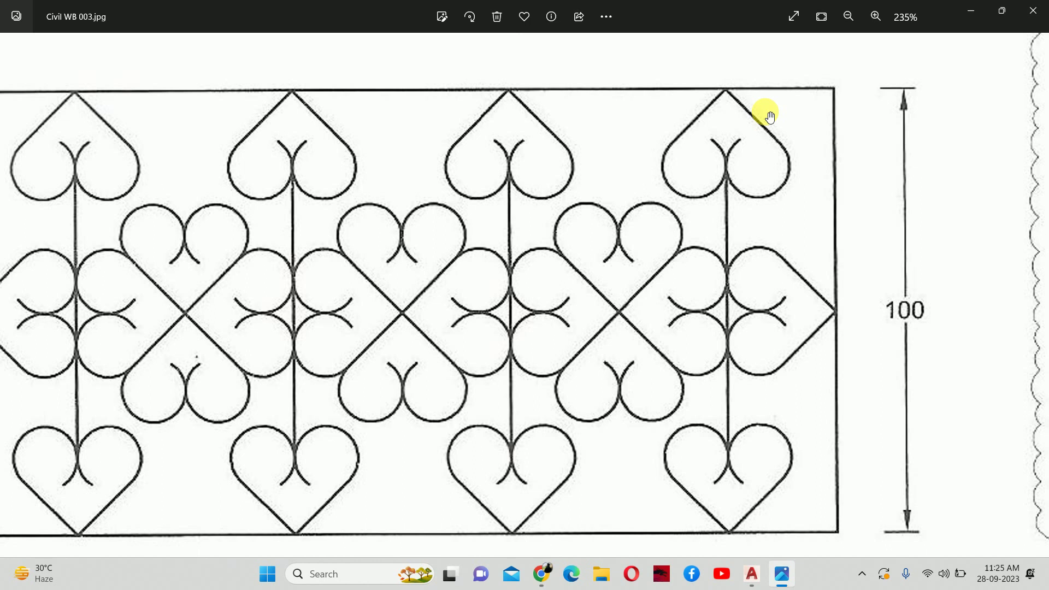
key("alt+Tab")
scroll(655, 230, "up", 4)
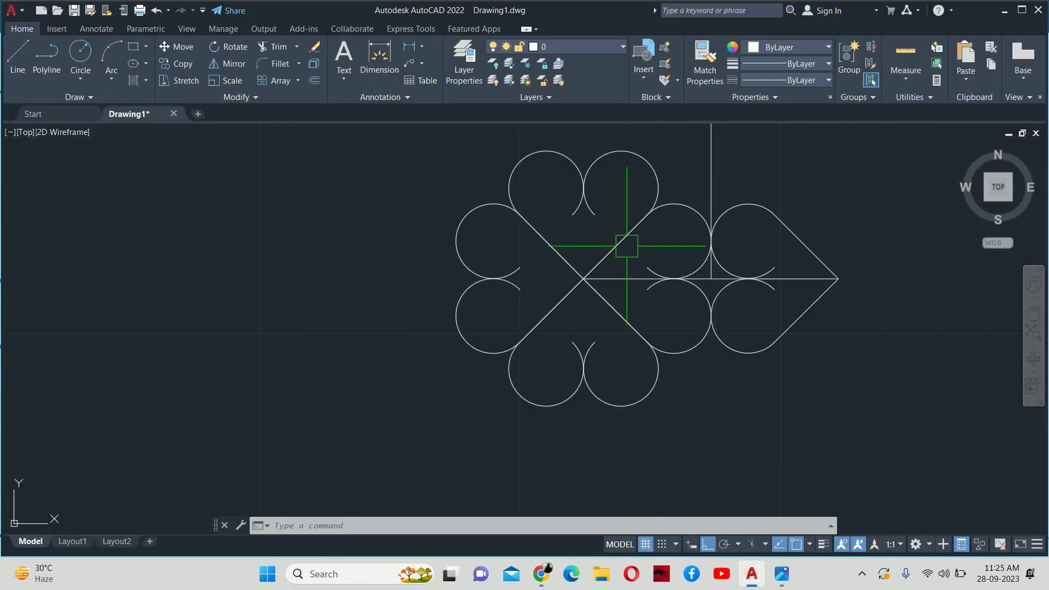
scroll(626, 246, "down", 4)
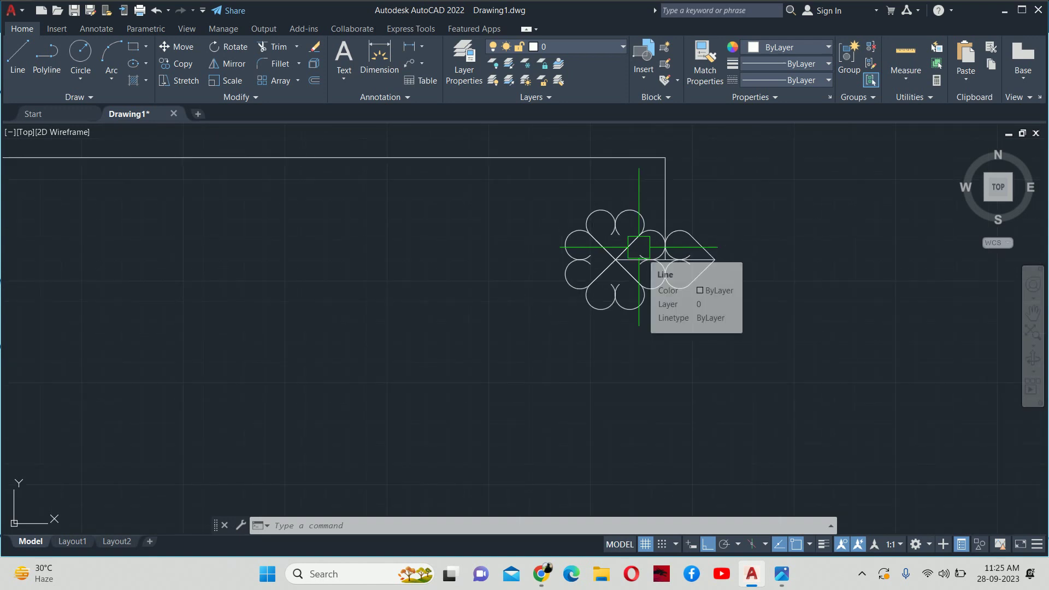
left_click(781, 574)
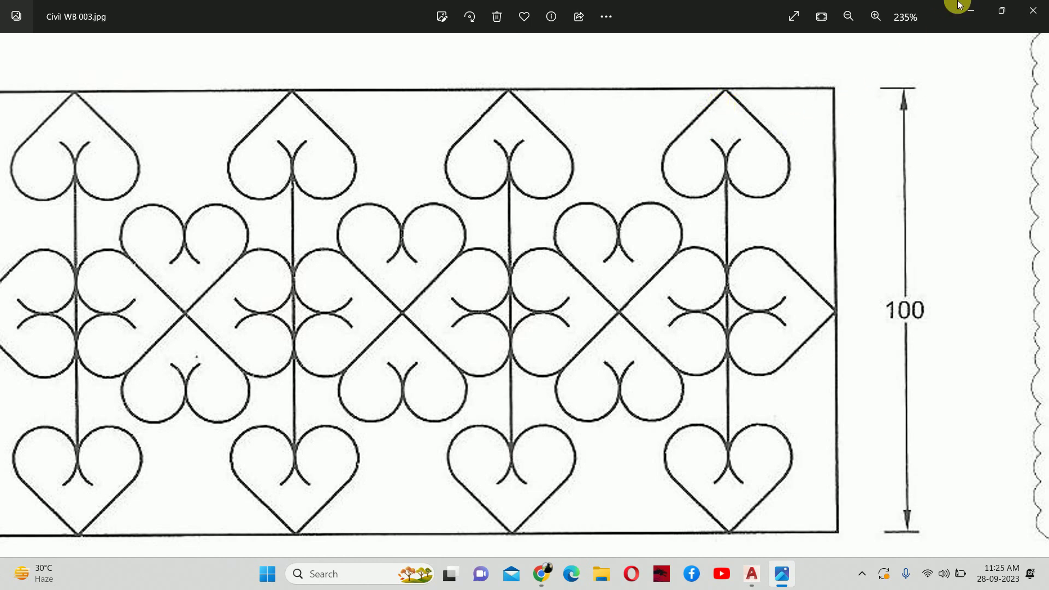
left_click(970, 11)
scroll(561, 333, "up", 4)
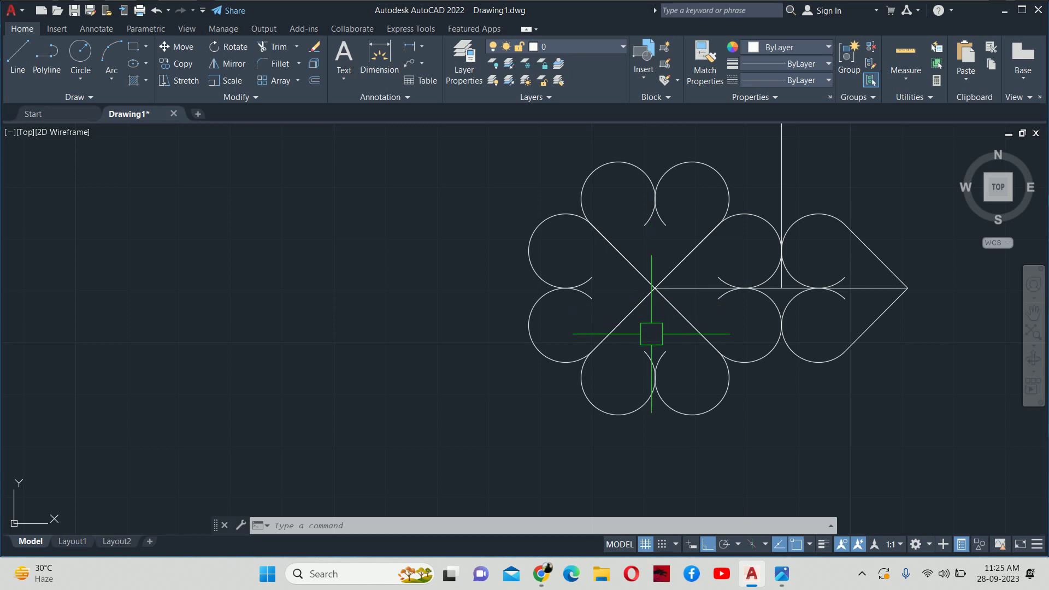
Step: Copy the cluster's lower heart from the cluster center to the upper end of the vertical line
type("co")
key("Return")
left_click(669, 409)
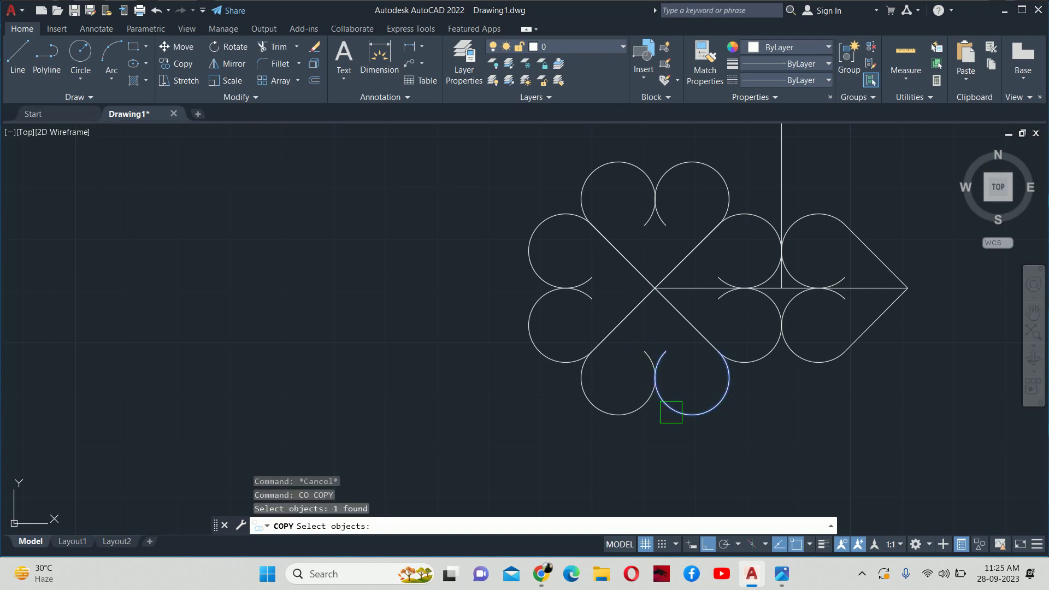
left_click(631, 403)
left_click(618, 324)
left_click(667, 315)
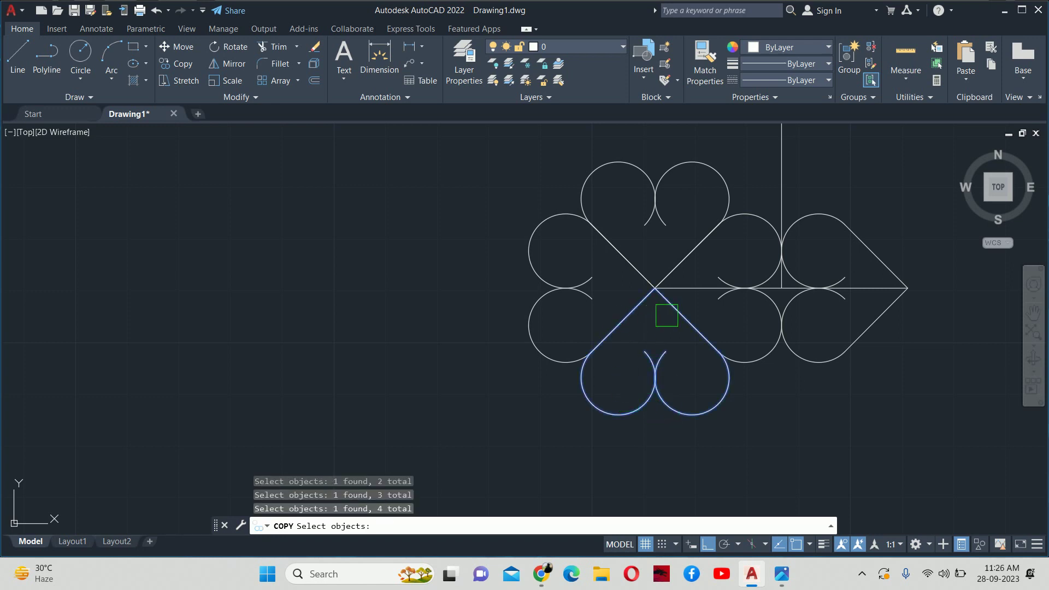
key("Return")
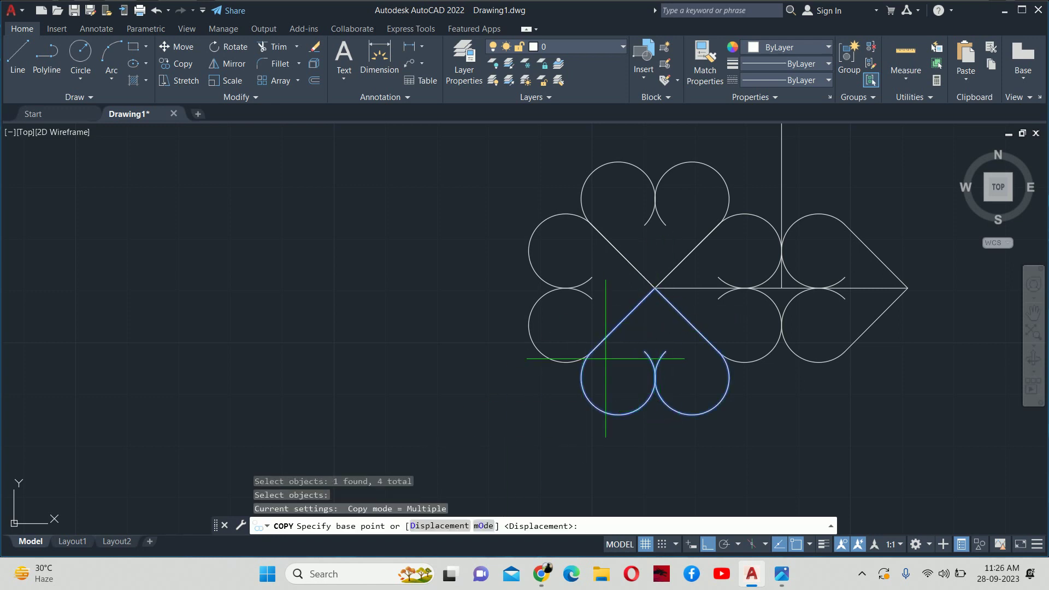
left_click(654, 288)
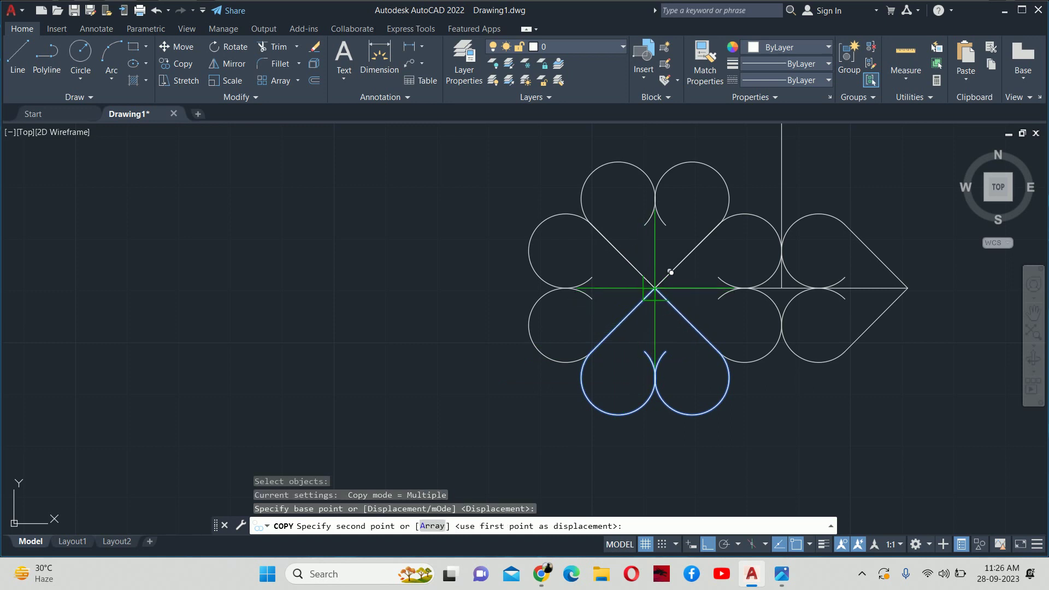
scroll(678, 255, "down", 4)
middle_click_drag(711, 164, 677, 274)
left_click(695, 263)
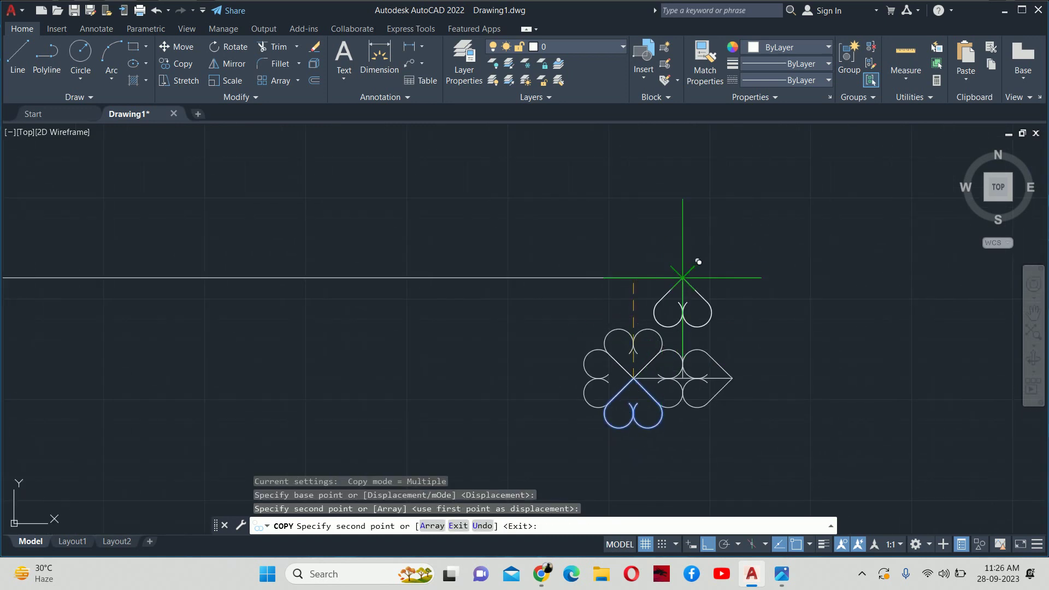
key("Escape")
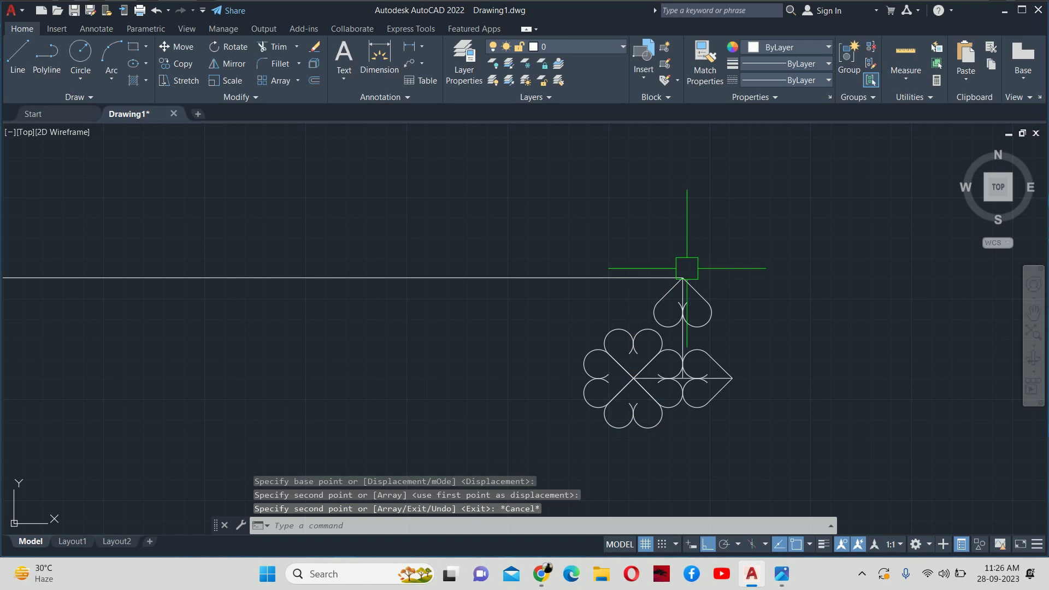
Step: Mirror the upper heart, the vertical stem and the long upper border line across the horizontal center line, keeping the originals
scroll(683, 273, "up", 4)
middle_click_drag(681, 273, 686, 204)
scroll(683, 206, "down", 4)
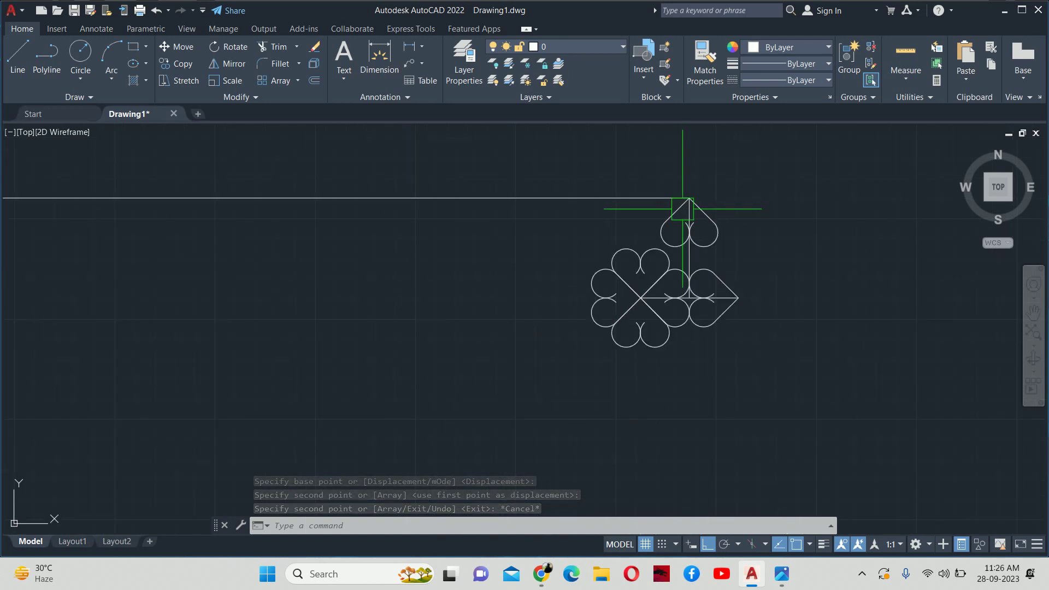
key("alt+Tab")
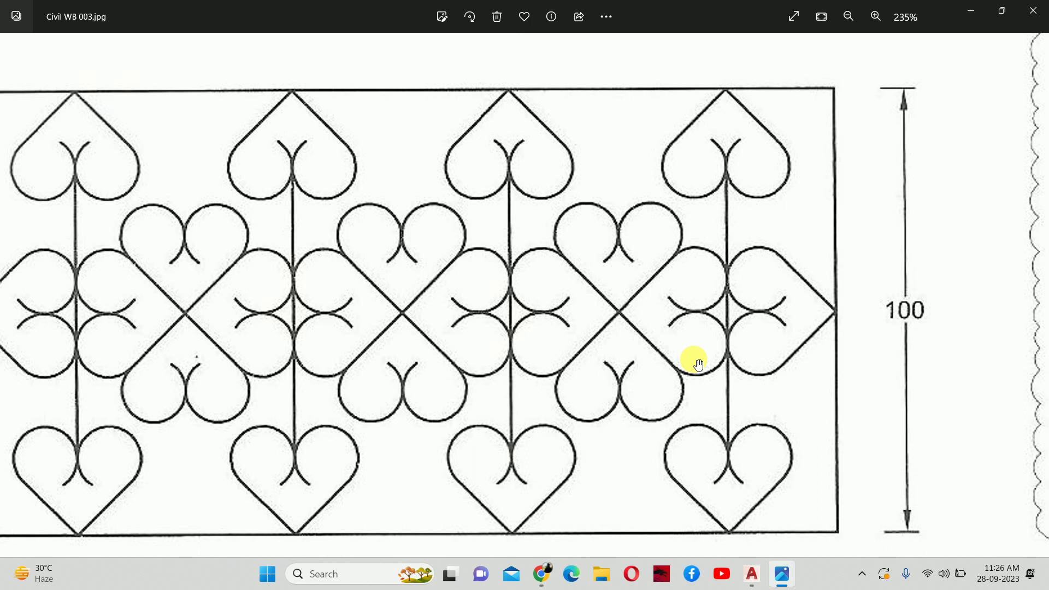
key("alt+Tab")
type("mi")
key("Return")
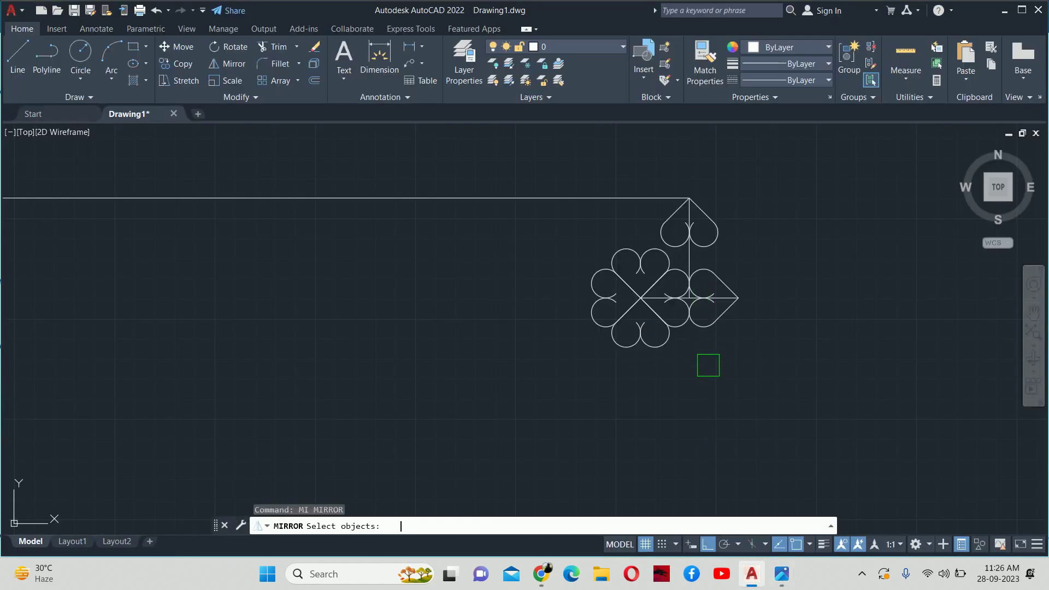
left_click(749, 183)
left_click(679, 254)
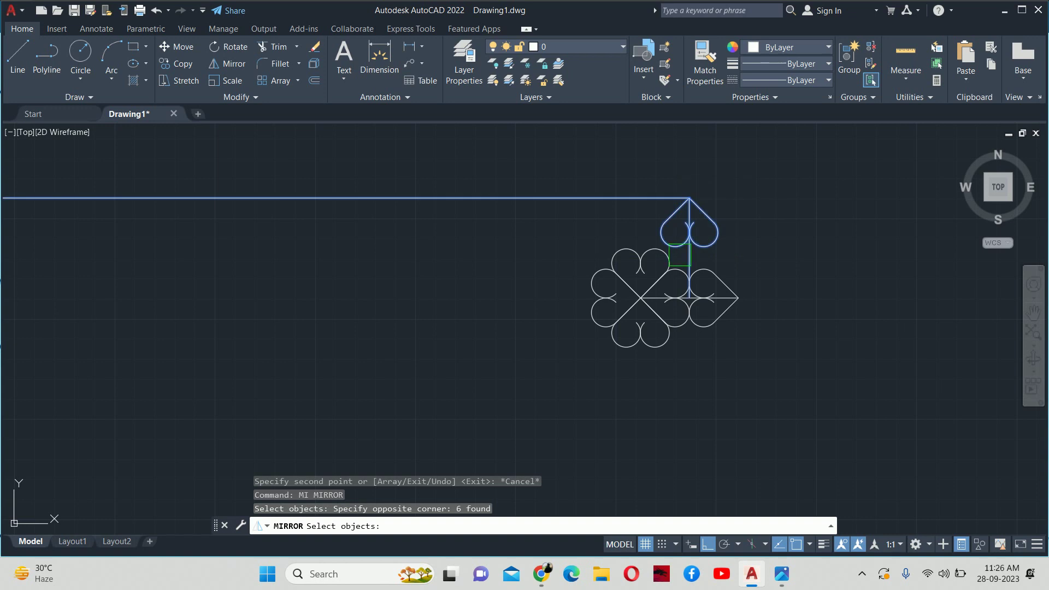
key("Return")
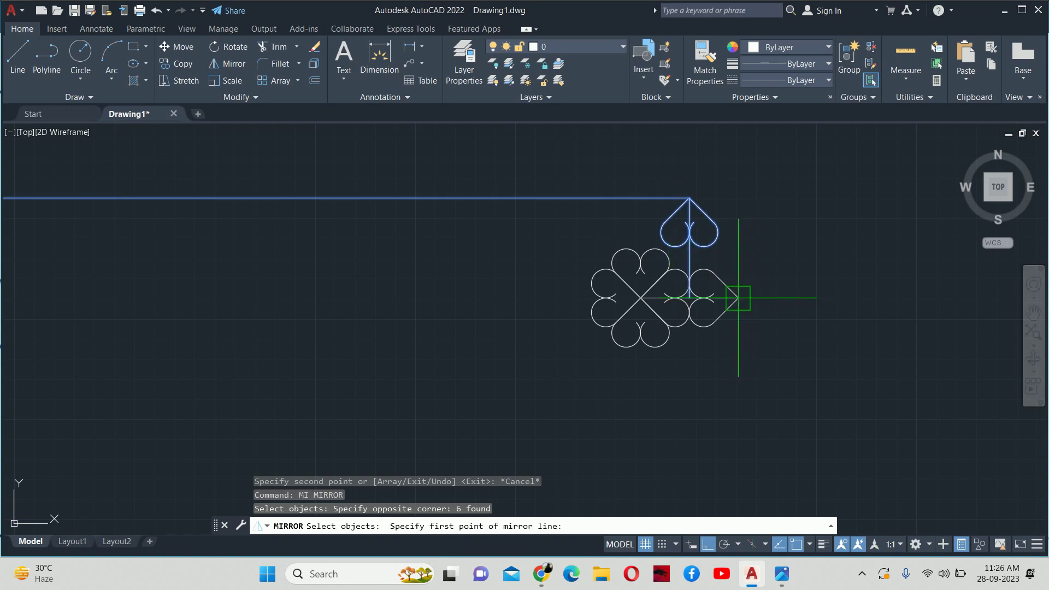
left_click(738, 297)
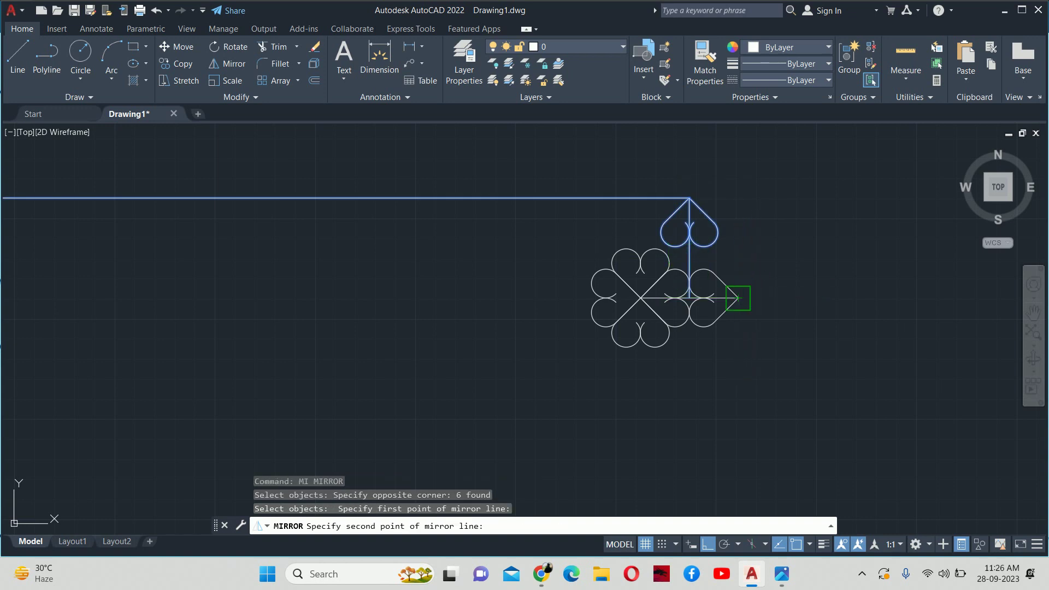
left_click(854, 301)
key("Return")
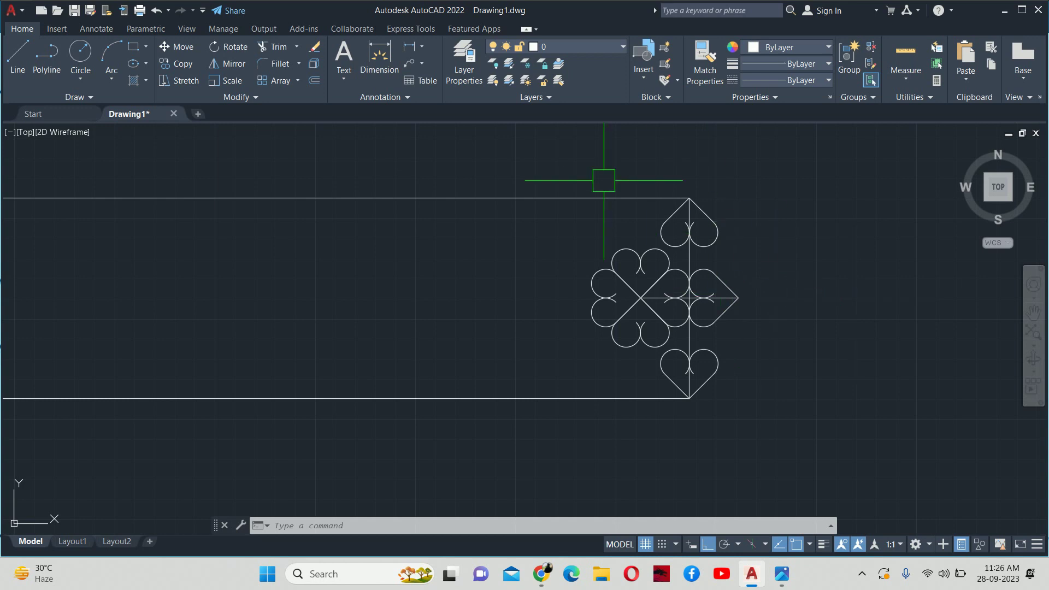
Step: Check the reference image and trim the parts of the vertical stem lying inside the upper and lower hearts
key("alt+Tab")
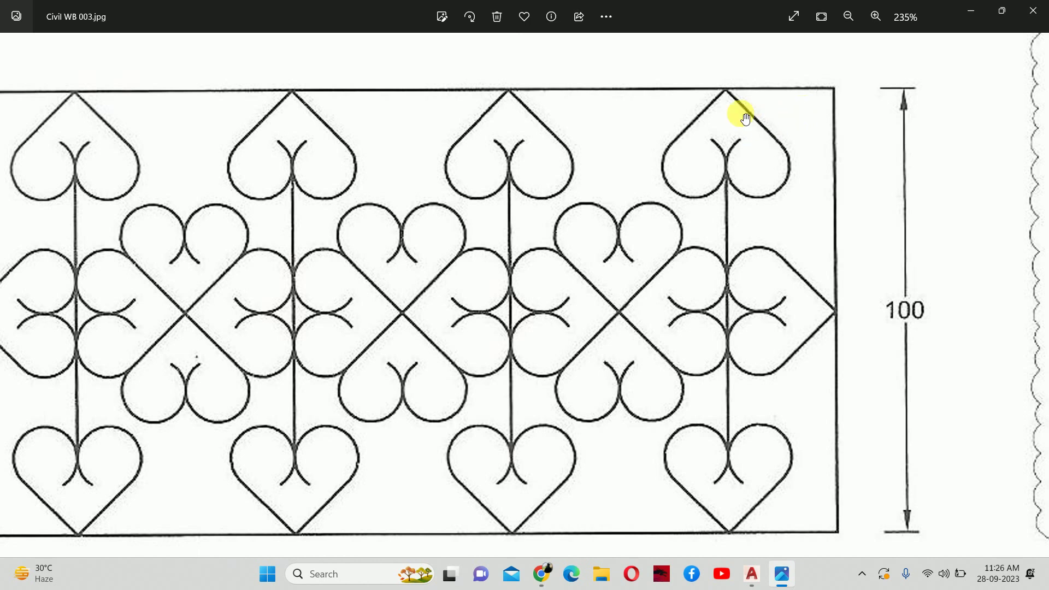
key("alt+Tab")
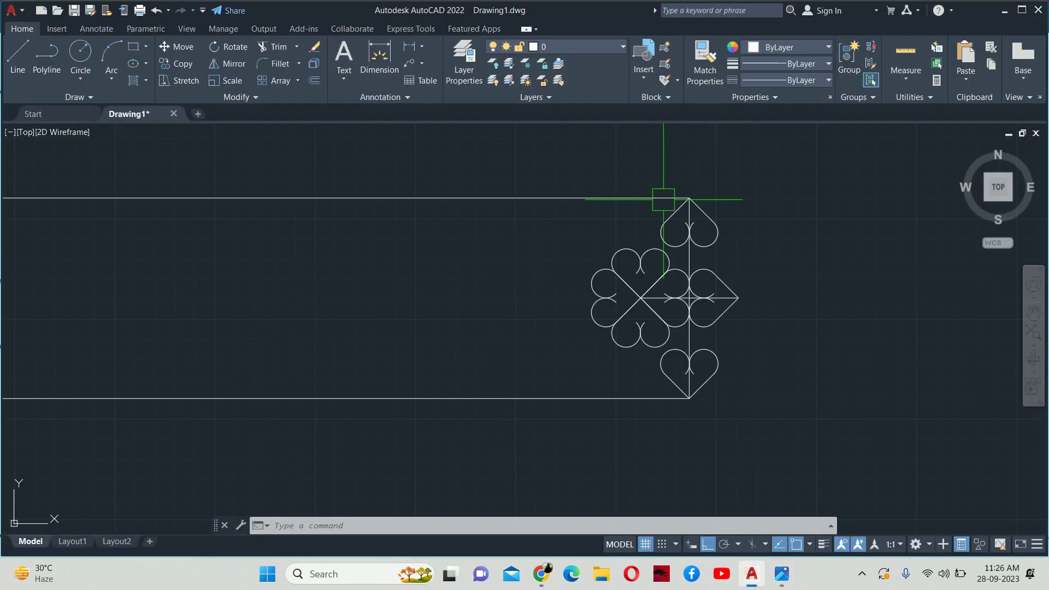
scroll(677, 213, "up", 4)
type("tr")
key("Return")
left_click(704, 207)
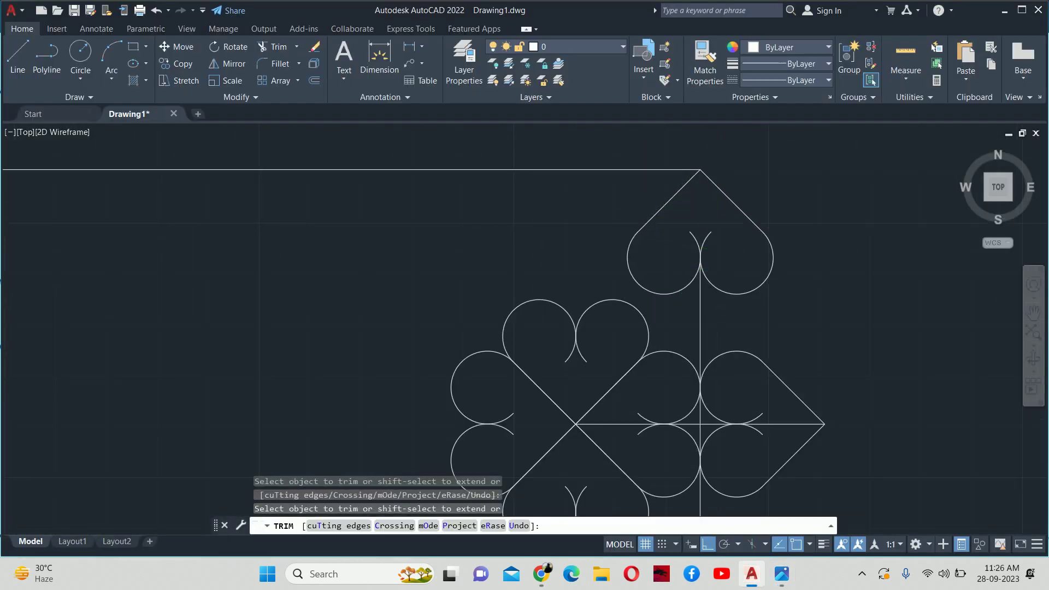
scroll(683, 256, "down", 3)
scroll(692, 399, "up", 3)
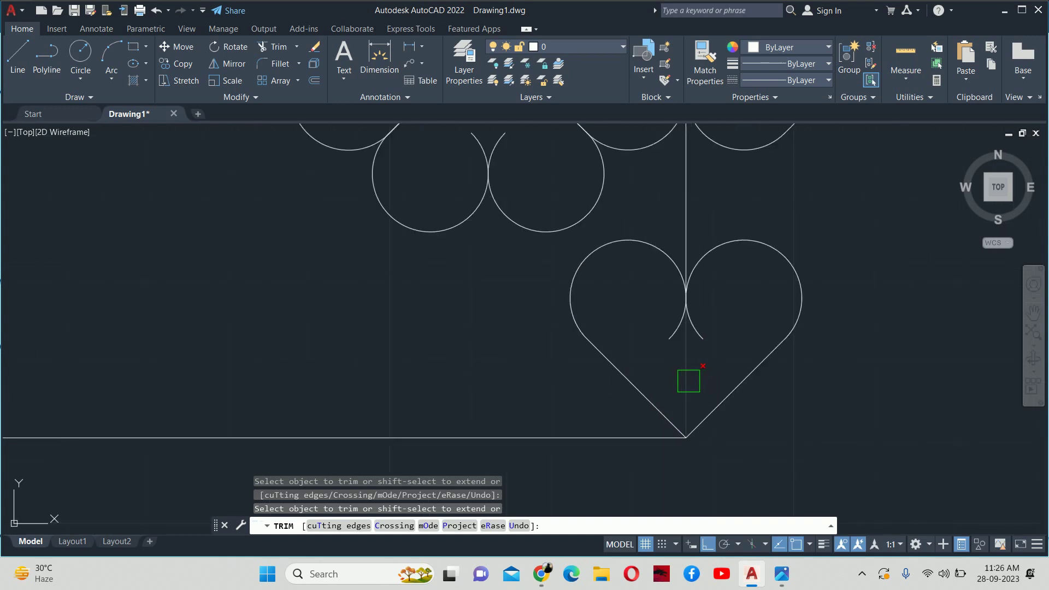
scroll(688, 381, "down", 3)
scroll(683, 351, "up", 1)
key("Escape")
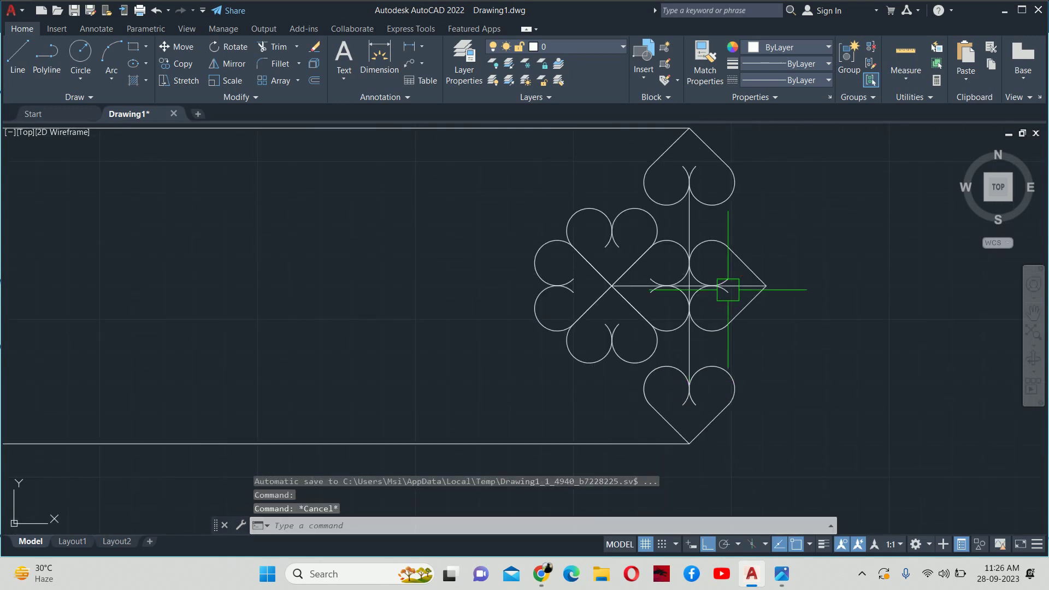
key("Escape")
Step: Draw a 50-unit line upward from the right heart's outer tip, continuing horizontally to the upper heart's tip
scroll(735, 284, "up", 4)
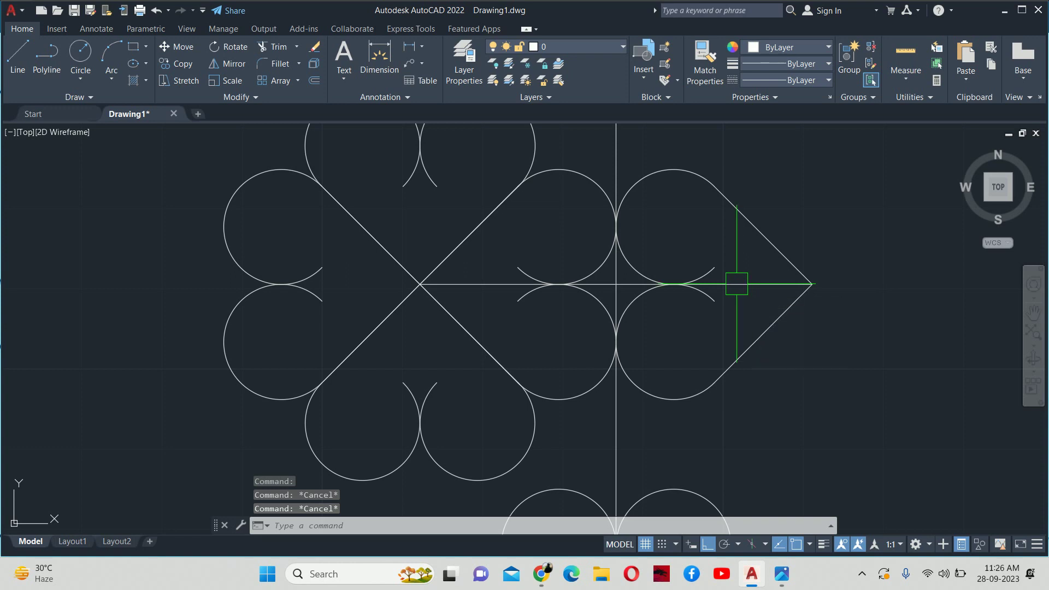
scroll(736, 284, "down", 5)
middle_click_drag(740, 235, 736, 257)
type("1")
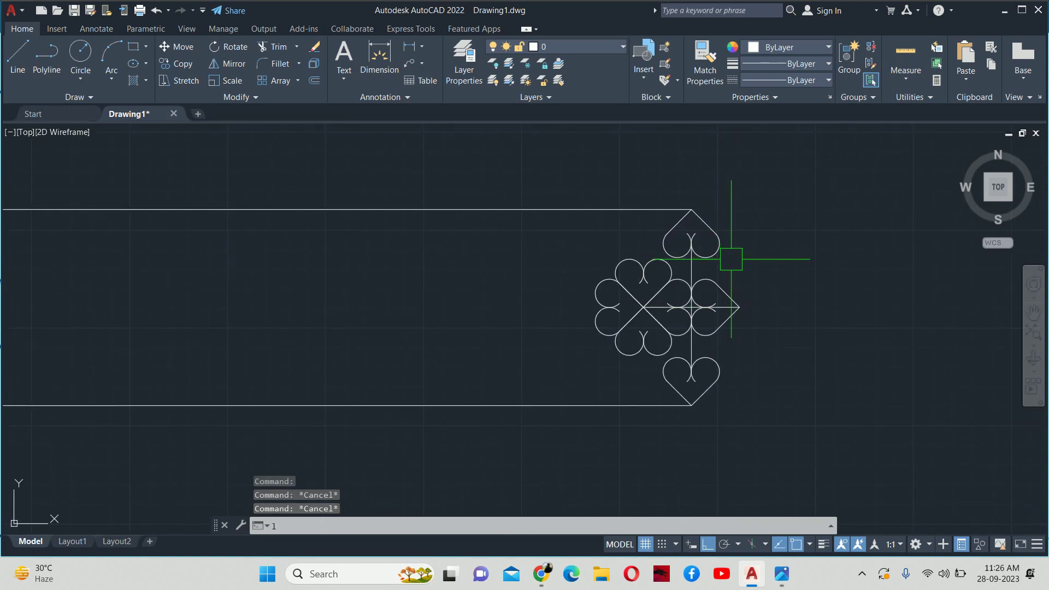
key("Return")
left_click(740, 307)
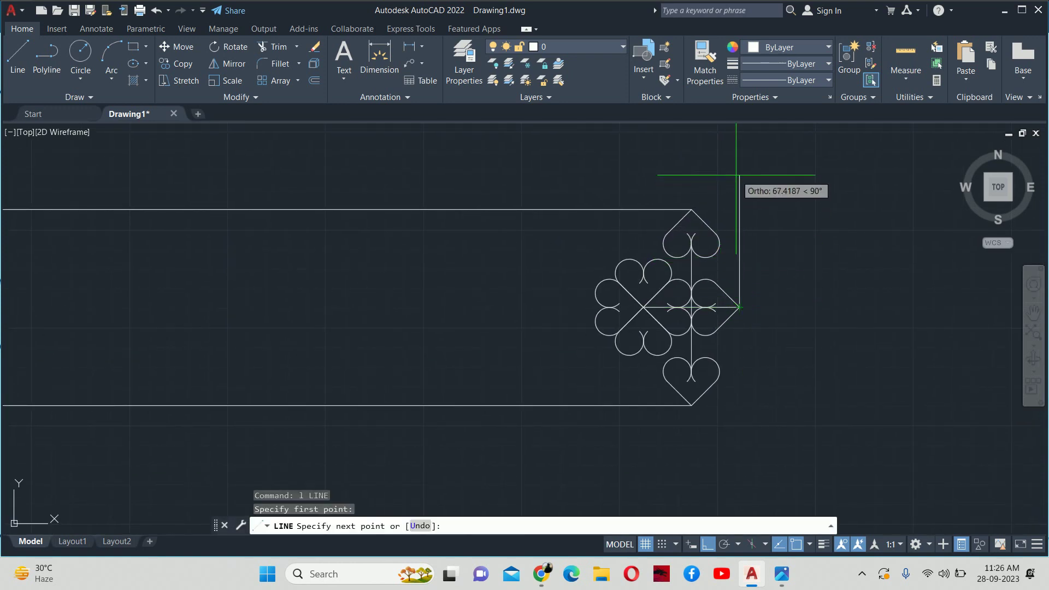
type("5")
key("Return")
left_click(692, 210)
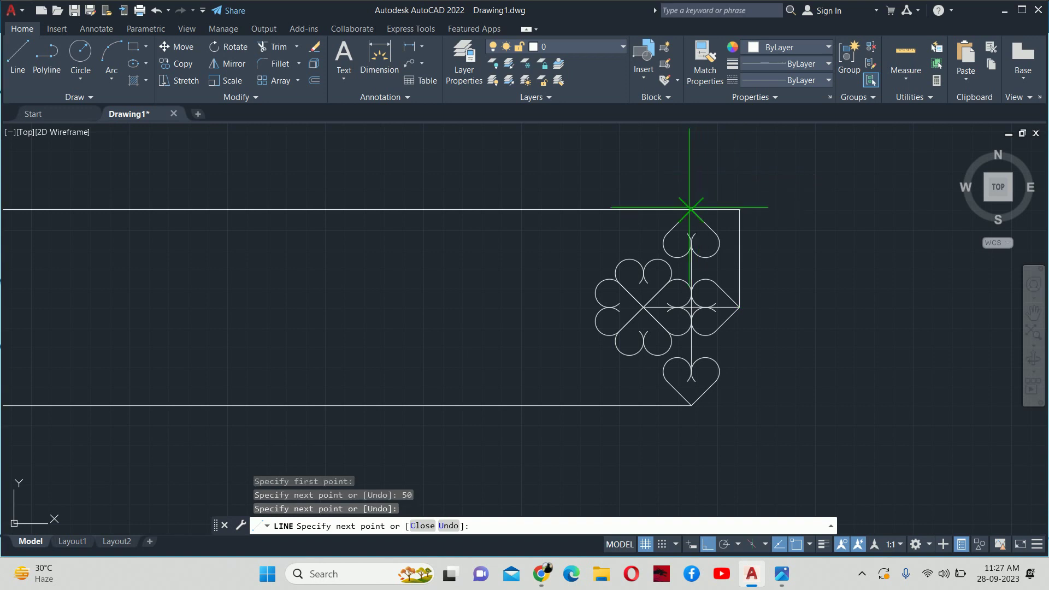
key("Escape")
key("Escape")
Step: Draw a 50-unit line downward from the right heart's outer tip, continuing horizontally to the lower heart's tip
key("Return")
left_click(739, 307)
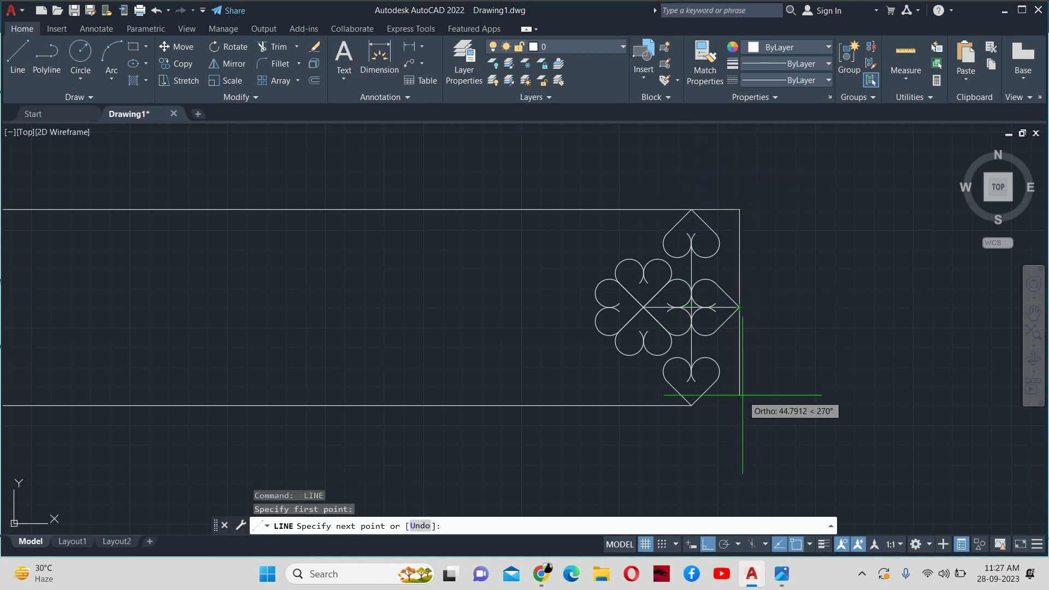
type("50")
key("Return")
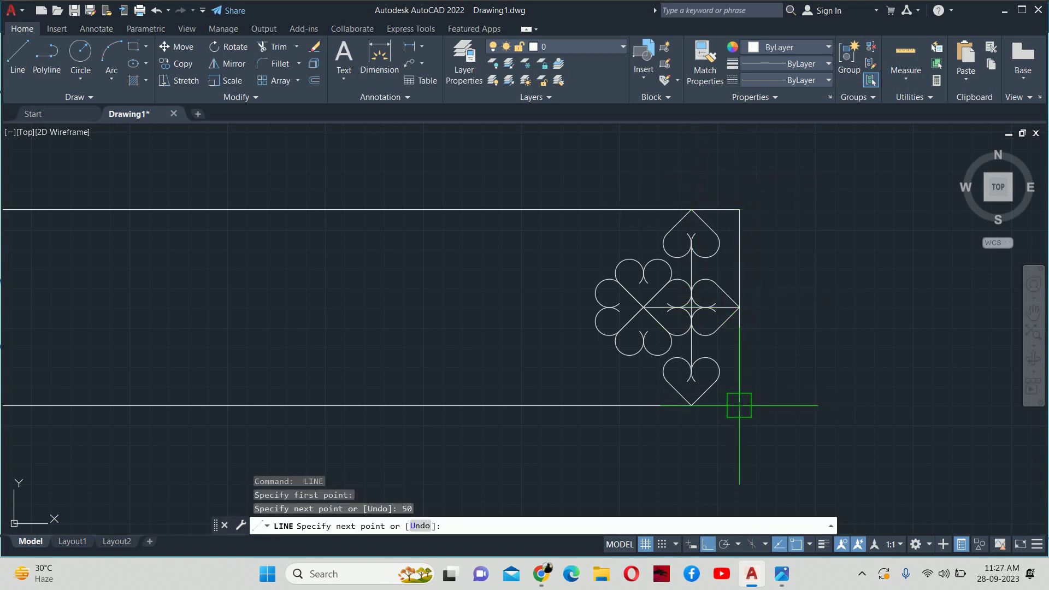
left_click(691, 405)
key("Return")
key("Escape")
key("Escape")
Step: Compare the drawn right end of the grill with the full heart pattern in the reference image Civil WB 003.jpg
scroll(740, 335, "down", 2)
scroll(728, 305, "up", 5)
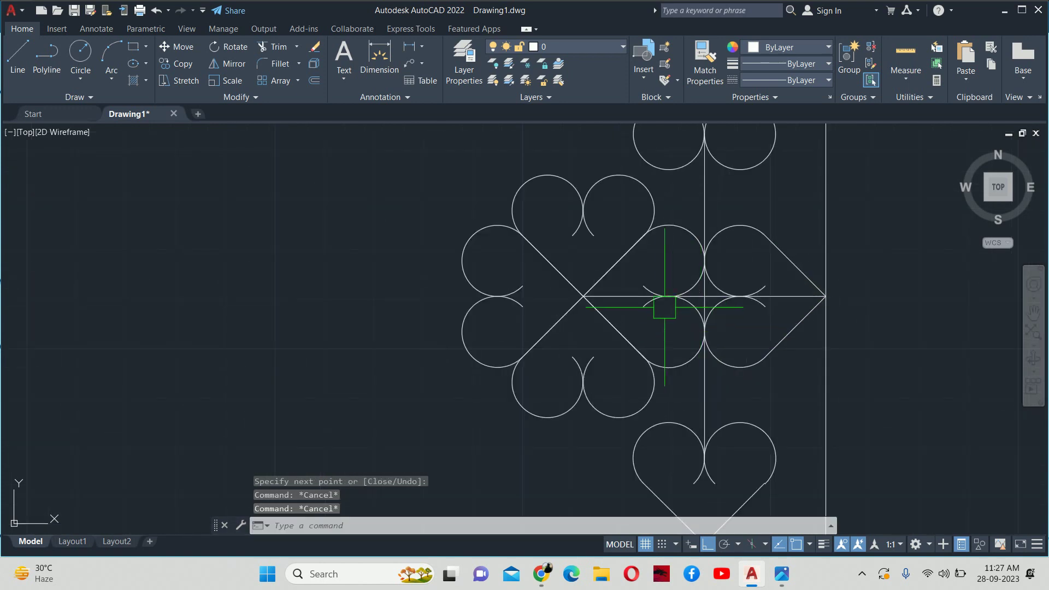
middle_click_drag(667, 301, 745, 286)
scroll(874, 293, "down", 4)
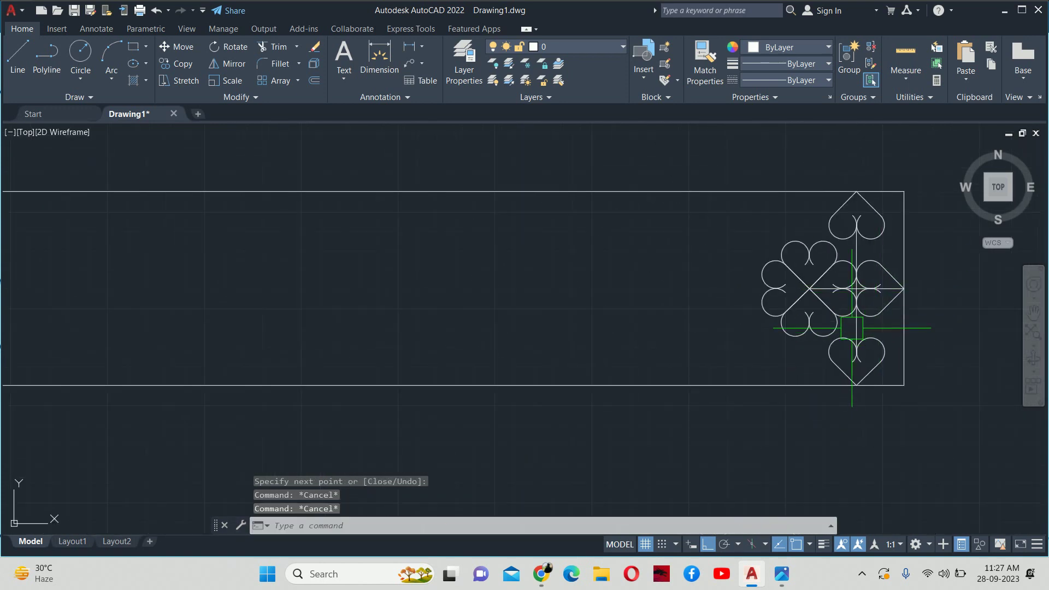
key("alt+Tab")
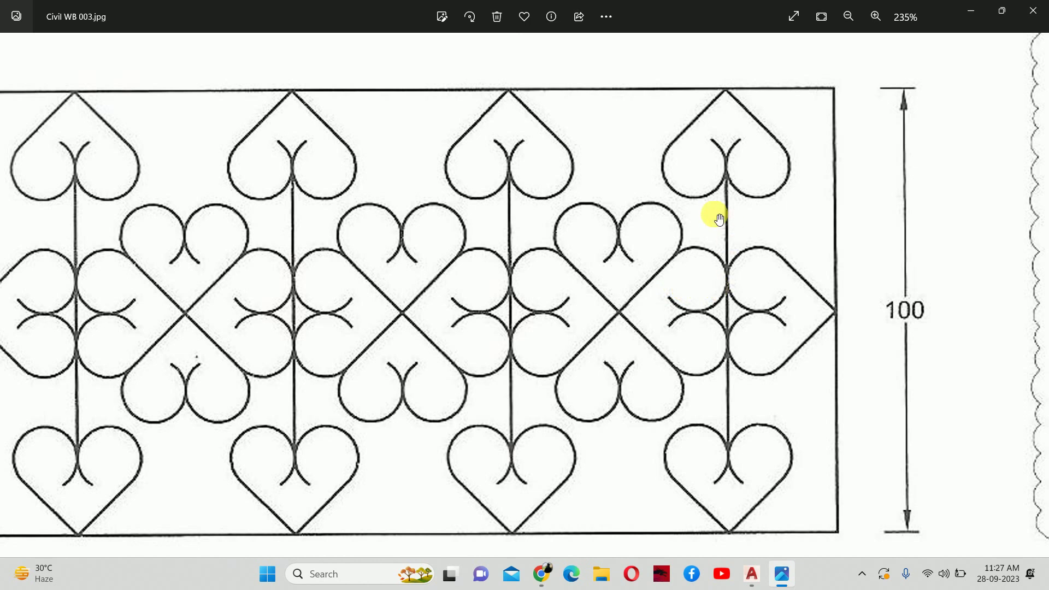
scroll(710, 229, "down", 1)
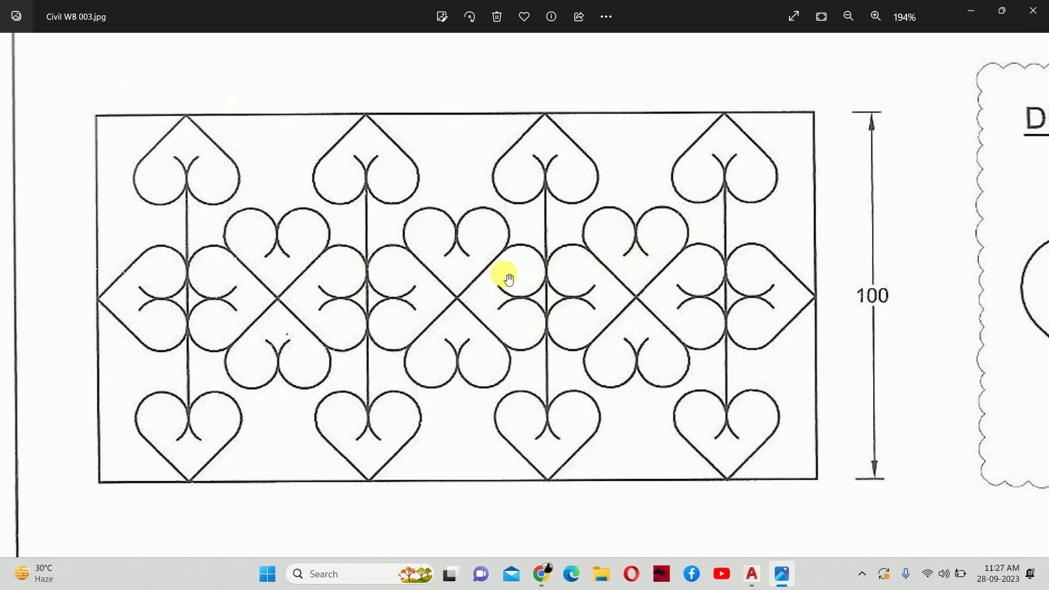
left_click(971, 11)
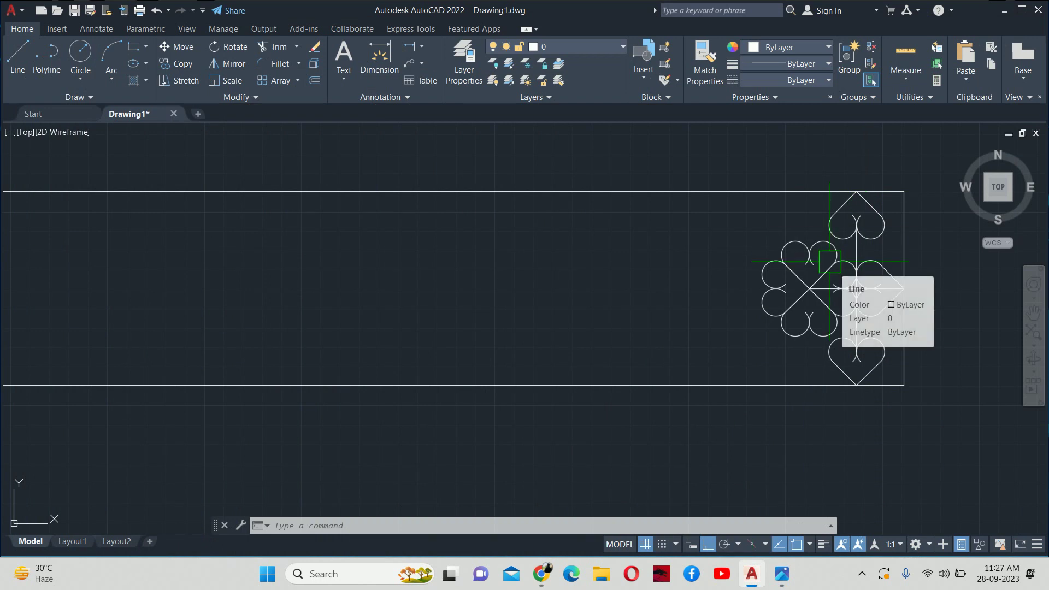
Step: Mirror the four-heart cluster, the upper and lower hearts and their stem about a vertical line through the cluster's leftmost edge
middle_click_drag(830, 261, 832, 297)
type("mi")
key("Return")
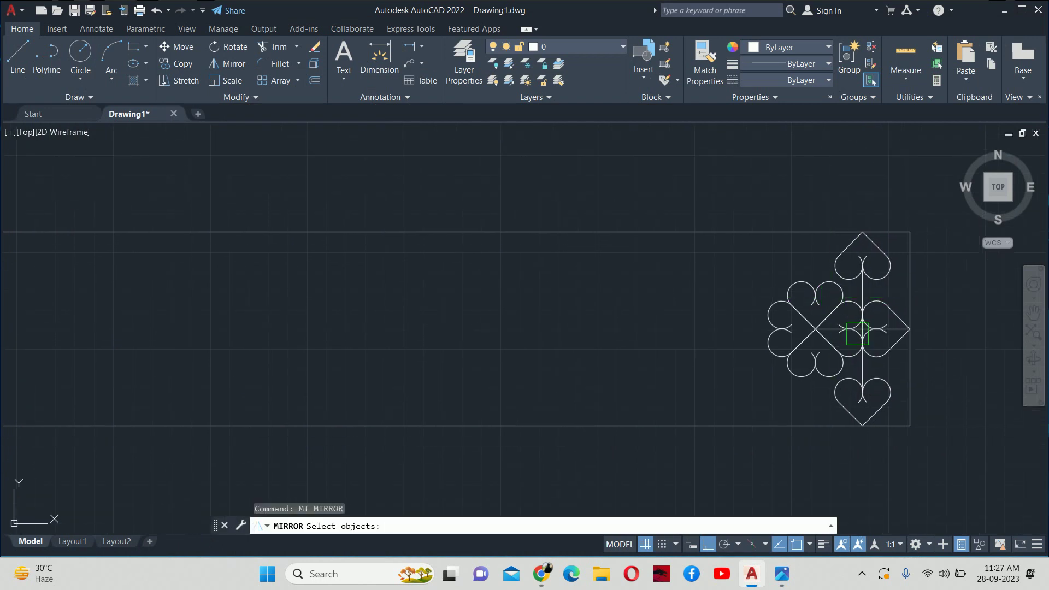
scroll(903, 342, "up", 5)
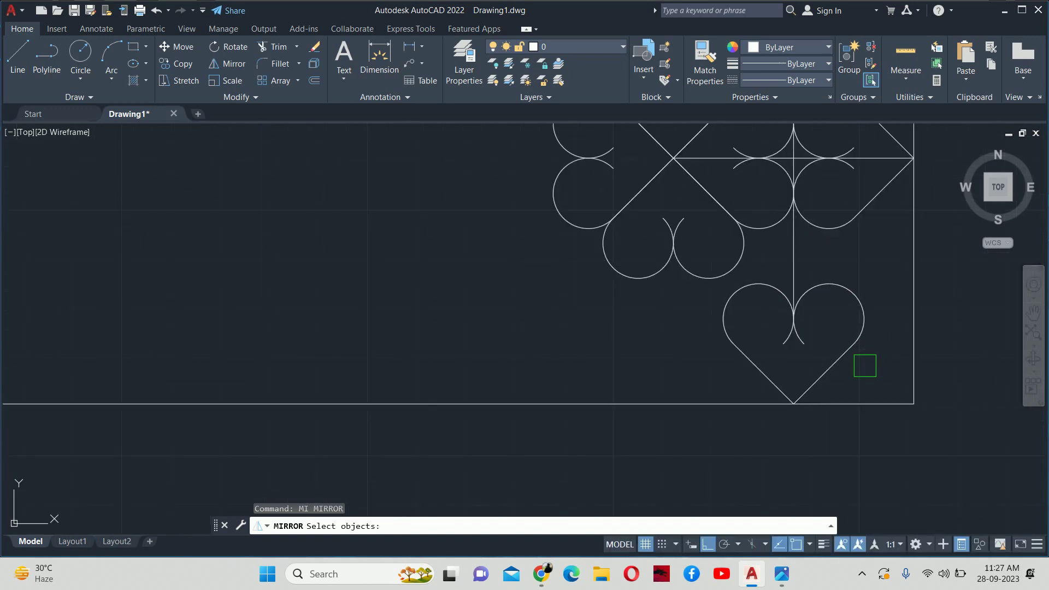
left_click(872, 374)
left_click(541, 227)
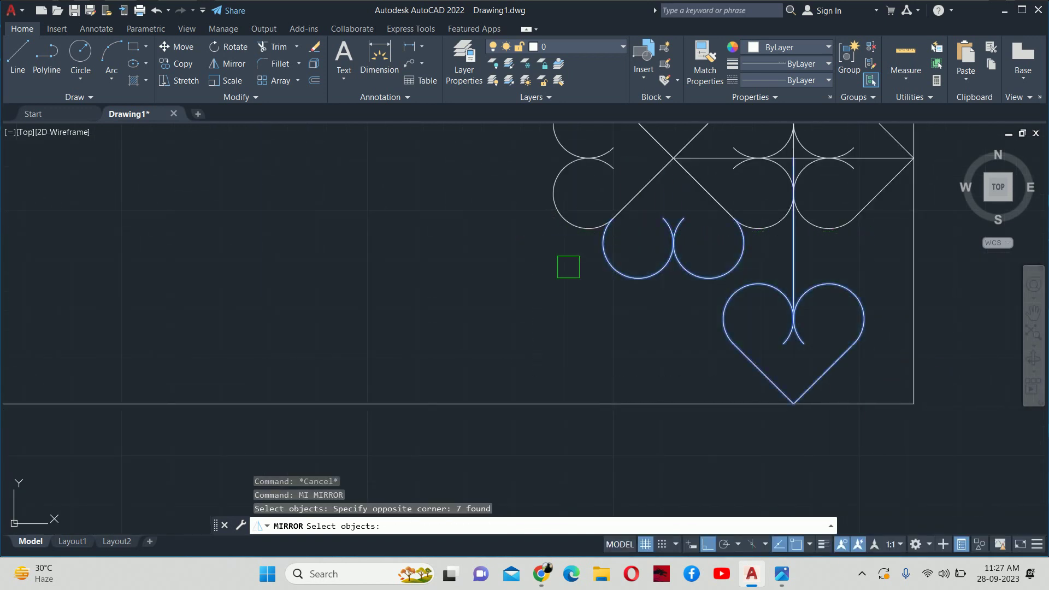
scroll(584, 202, "down", 4)
scroll(597, 241, "up", 2)
left_click(587, 243)
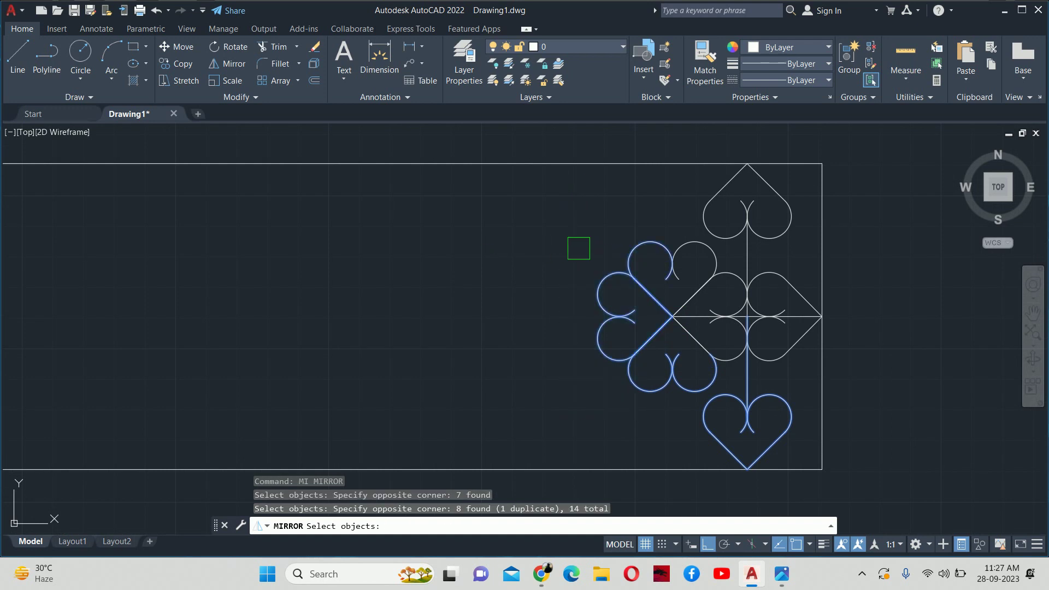
scroll(825, 242, "up", 3)
left_click(782, 260)
scroll(515, 191, "down", 2)
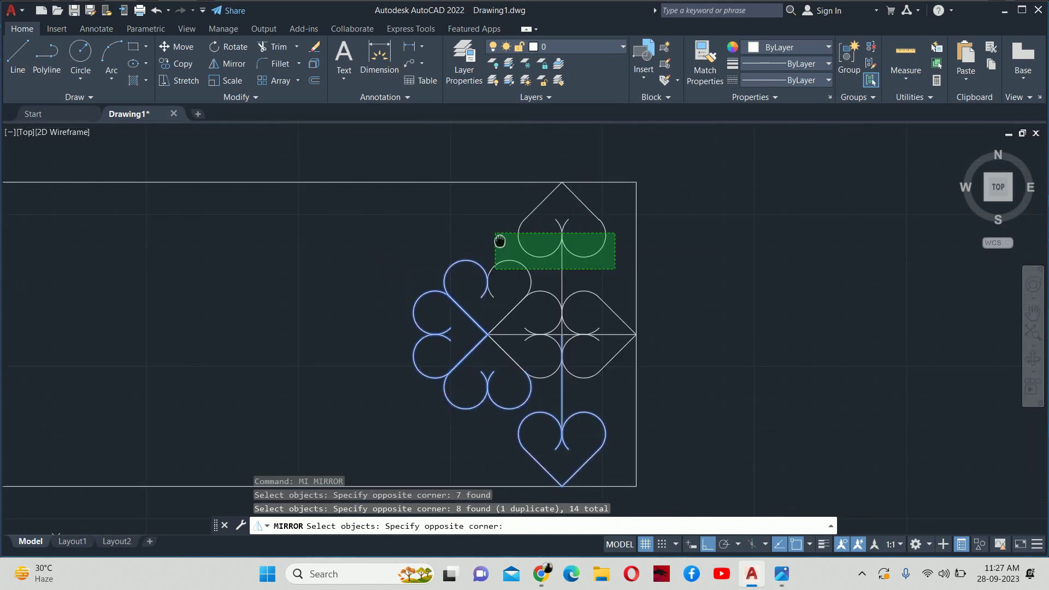
left_click(483, 195)
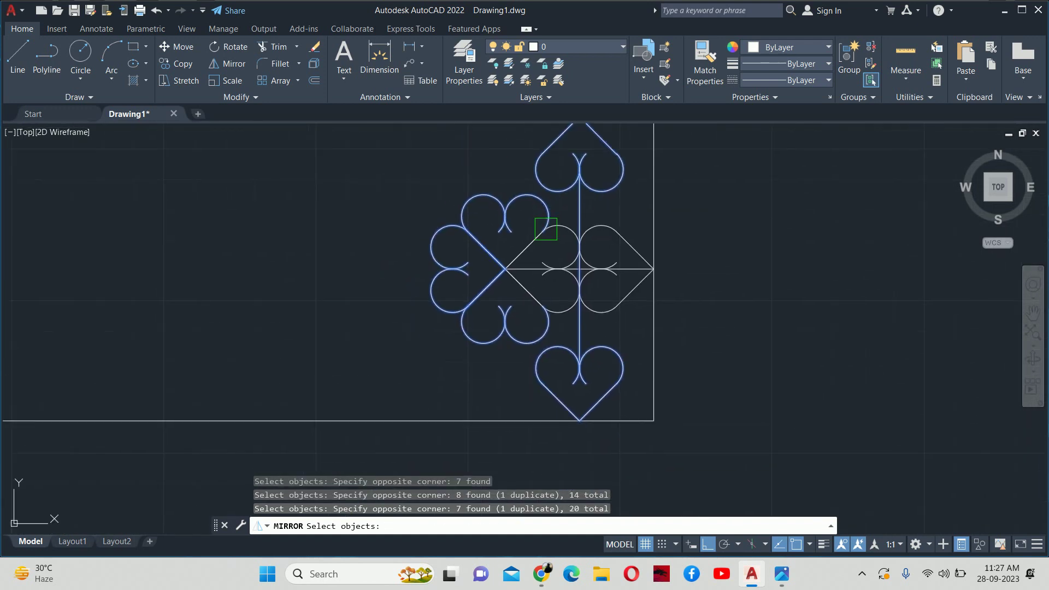
scroll(538, 338, "up", 6)
left_click(554, 319)
left_click(442, 411)
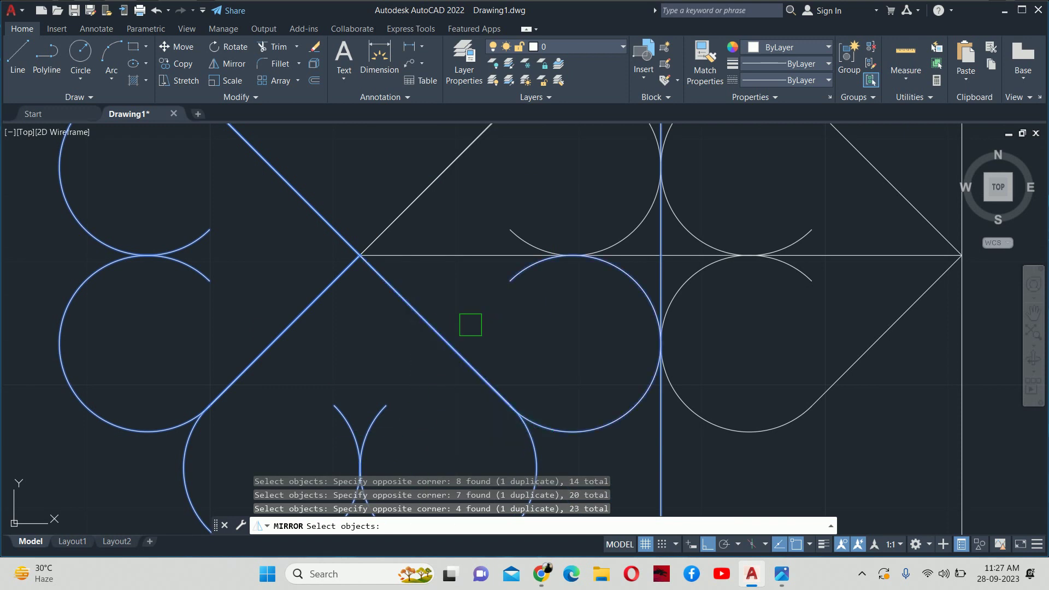
middle_click_drag(468, 336, 483, 389)
left_click(569, 322)
left_click(465, 200)
scroll(465, 200, "down", 6)
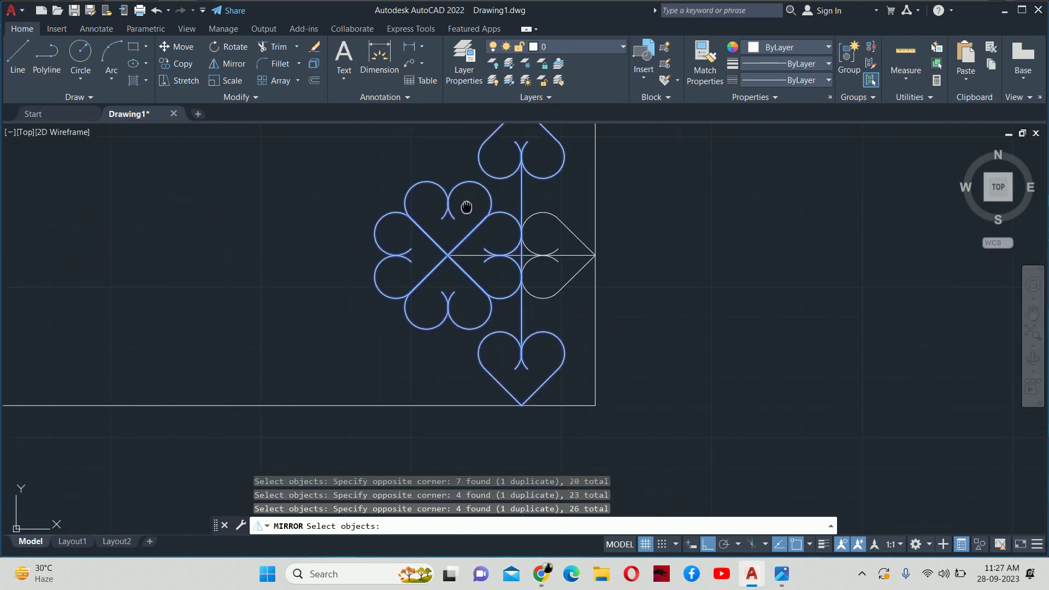
middle_click_drag(466, 206, 593, 257)
key("Return")
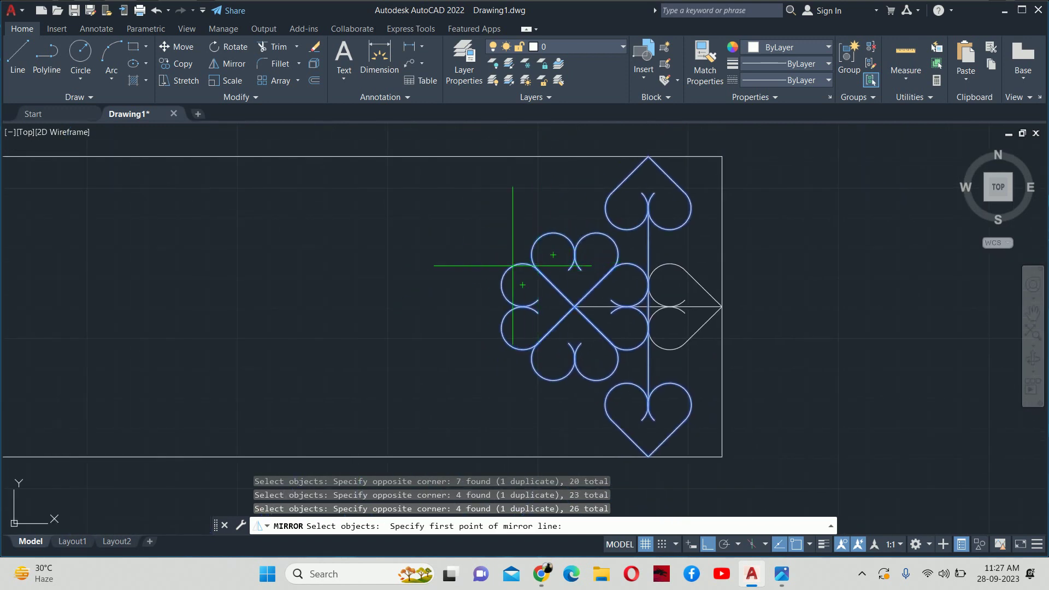
scroll(501, 284, "up", 6)
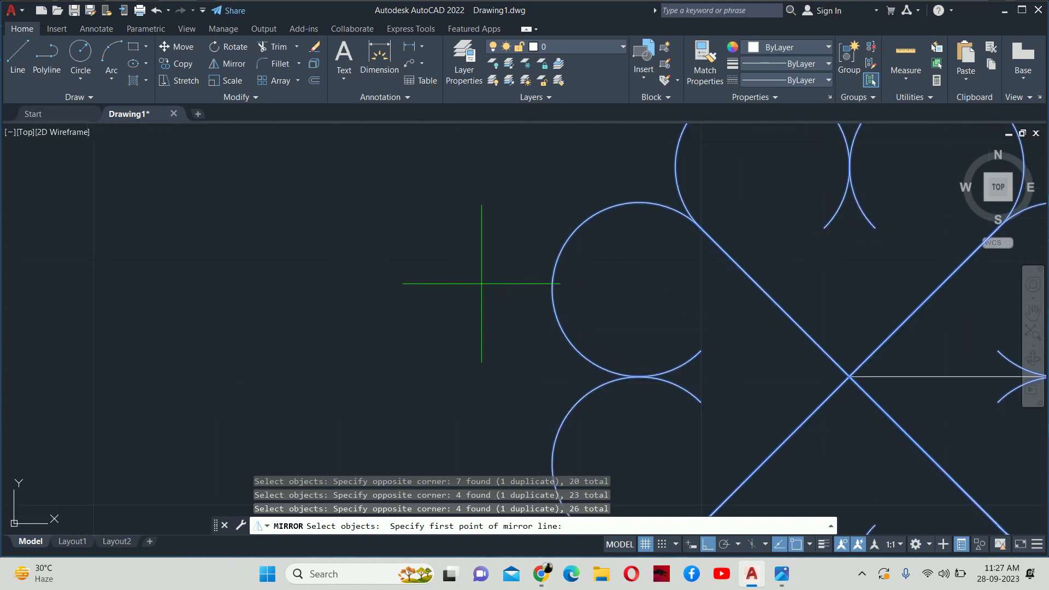
left_click(551, 289)
scroll(553, 245, "down", 6)
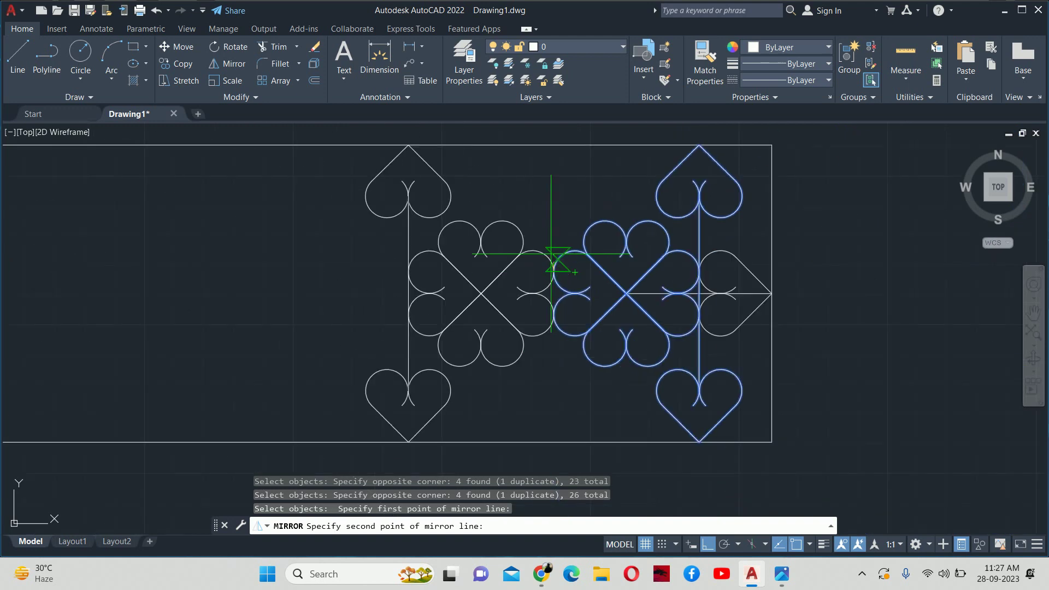